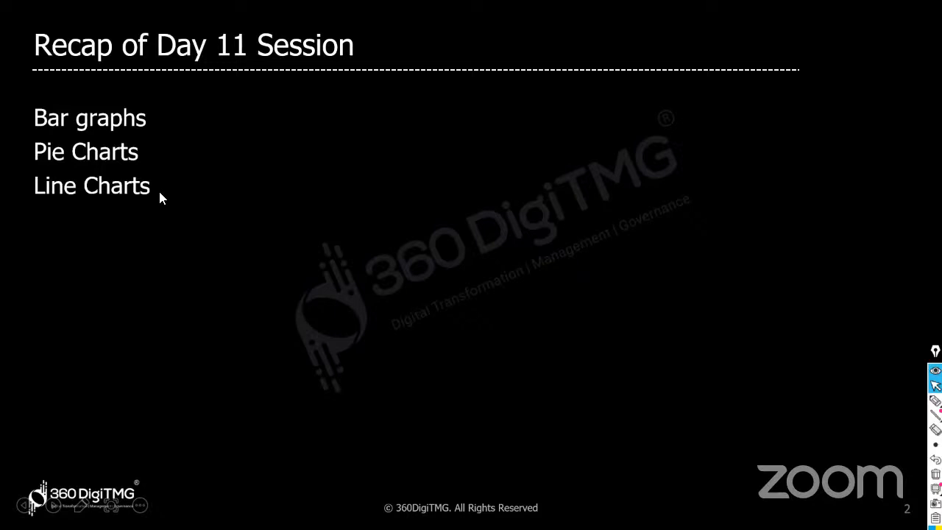
- Reveal the Histograms bullet on the recap slide, then advance to the Agenda slide
key("Right")
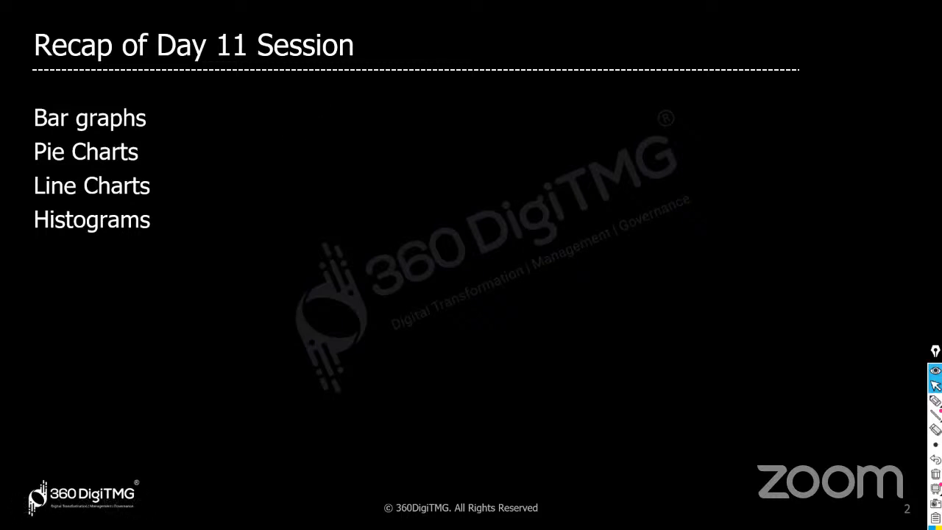
key("Right")
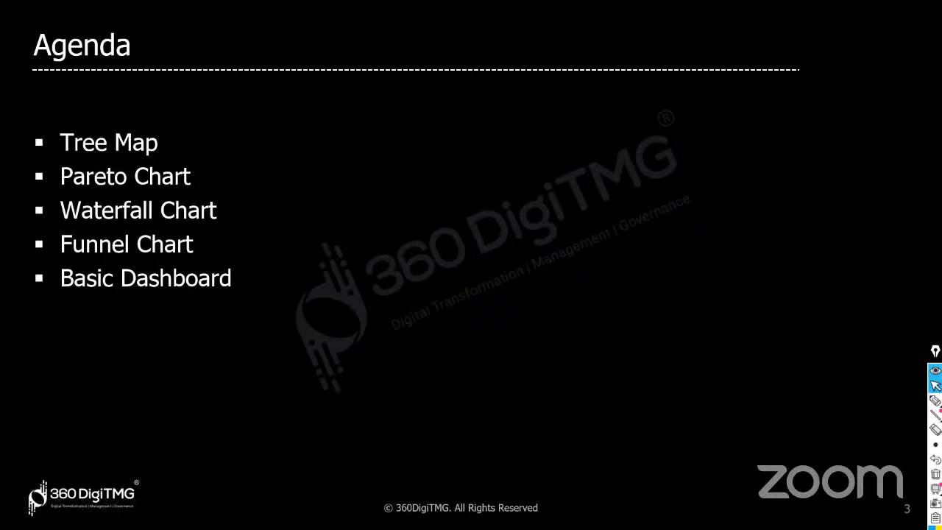
- Switch to the Downloads folder and open the Day 12 and Day 13 Data workbook
key("alt+Tab")
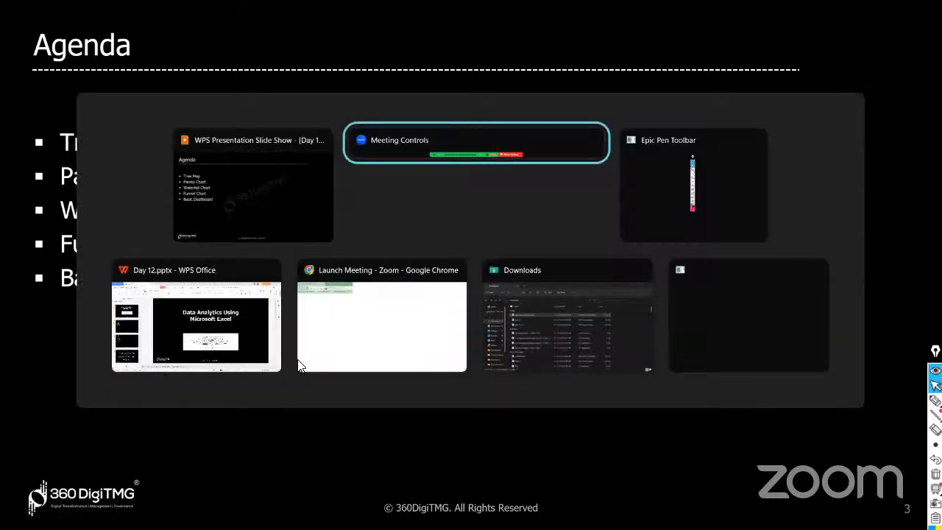
key("alt+Tab")
key("alt+Tab")
key("alt+Tab")
key("alt+Tab")
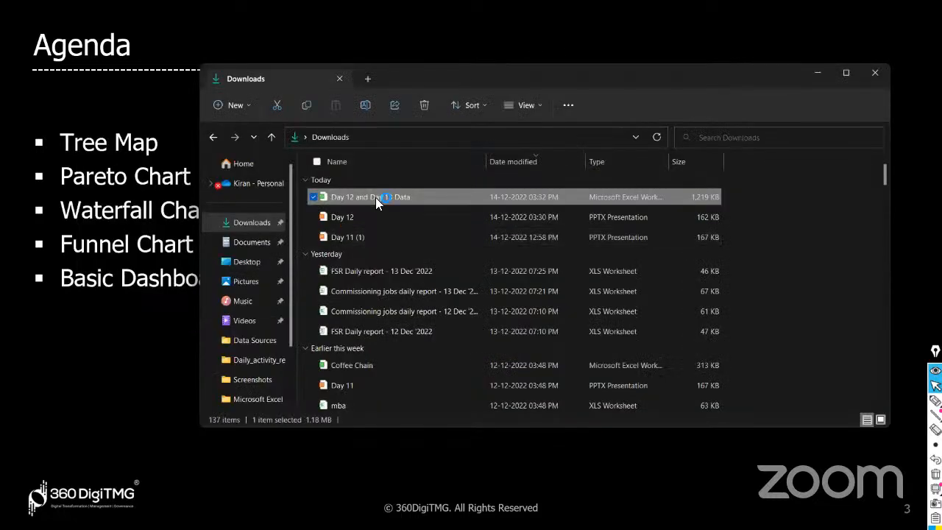
double_click(375, 196)
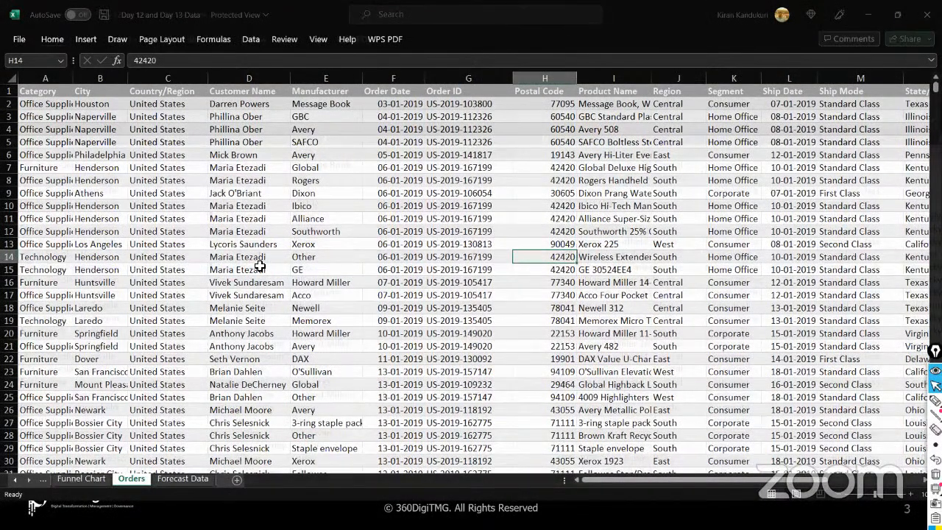
- Enable editing and autofit the Category (A) and Product Name (I) columns
left_click(246, 280)
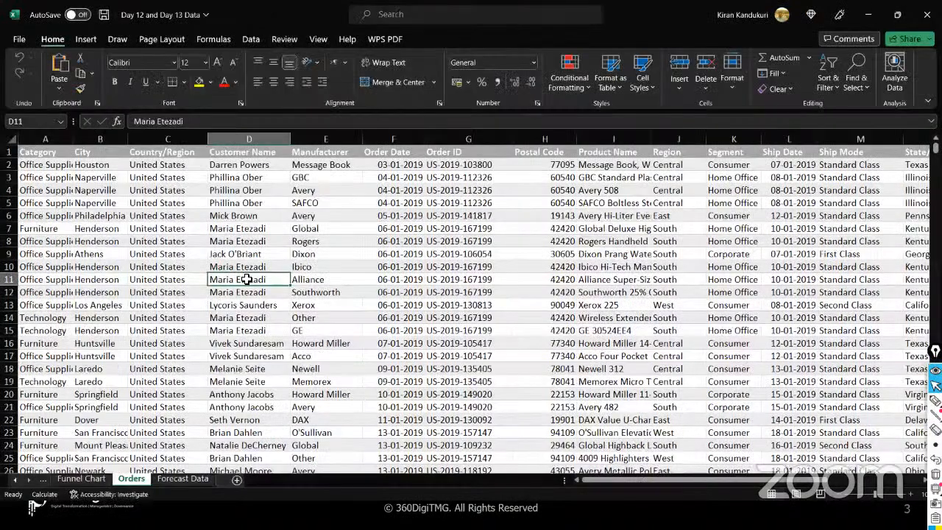
double_click(73, 142)
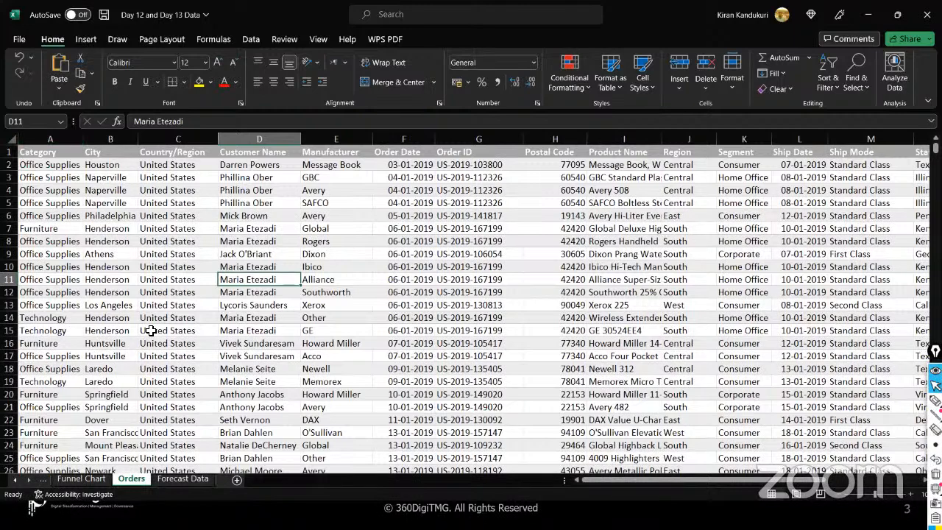
double_click(661, 140)
- Inspect row 9's fields across to the Sub-Category column and its Paper entry
left_click(367, 256)
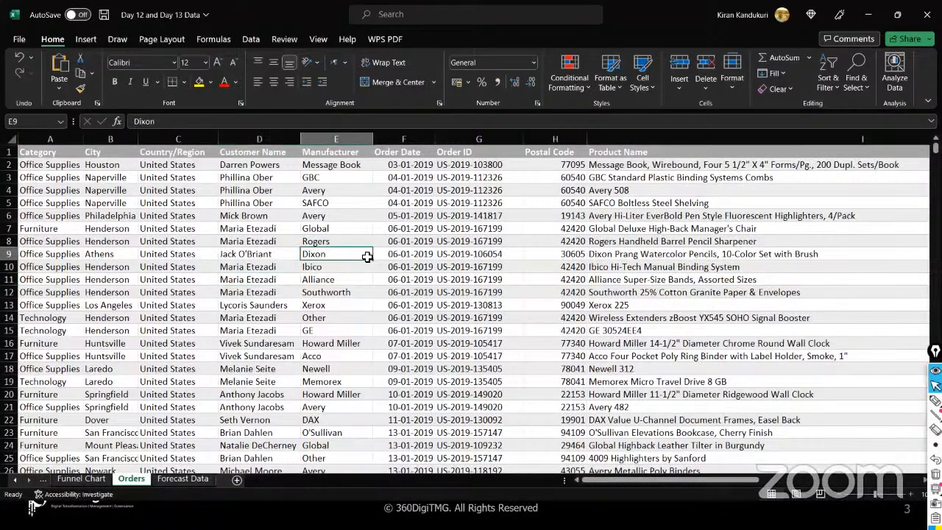
key("Right")
key("Right")
key("Right")
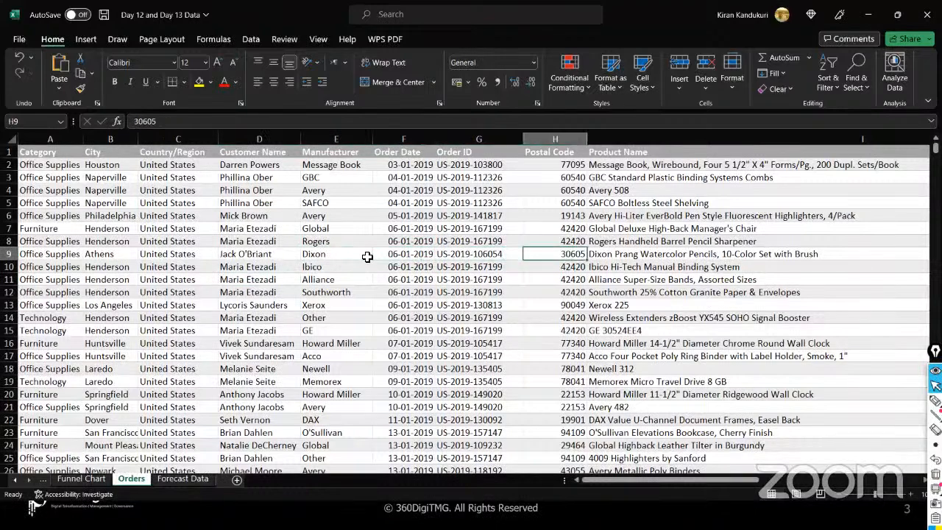
key("Right")
key("Right")
key("Right")
key("Right")
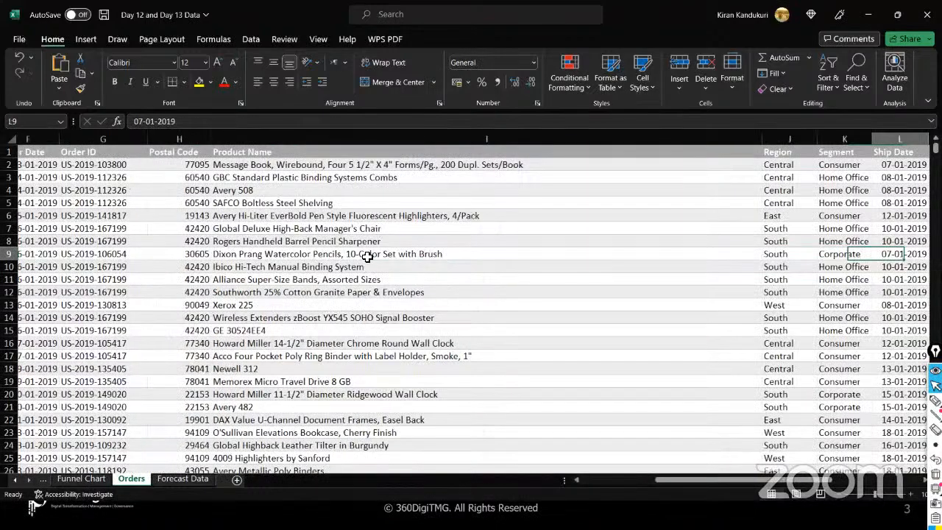
key("Right")
key("Right")
key("Right")
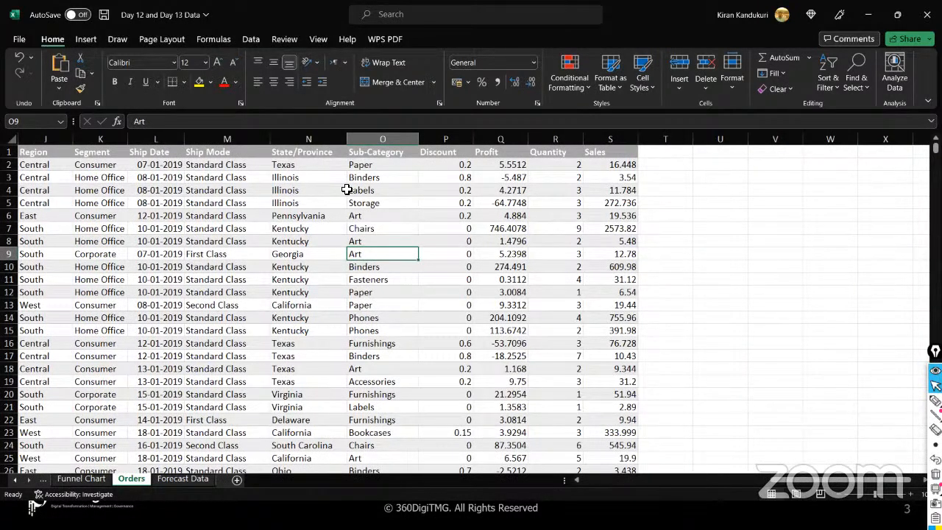
left_click(398, 138)
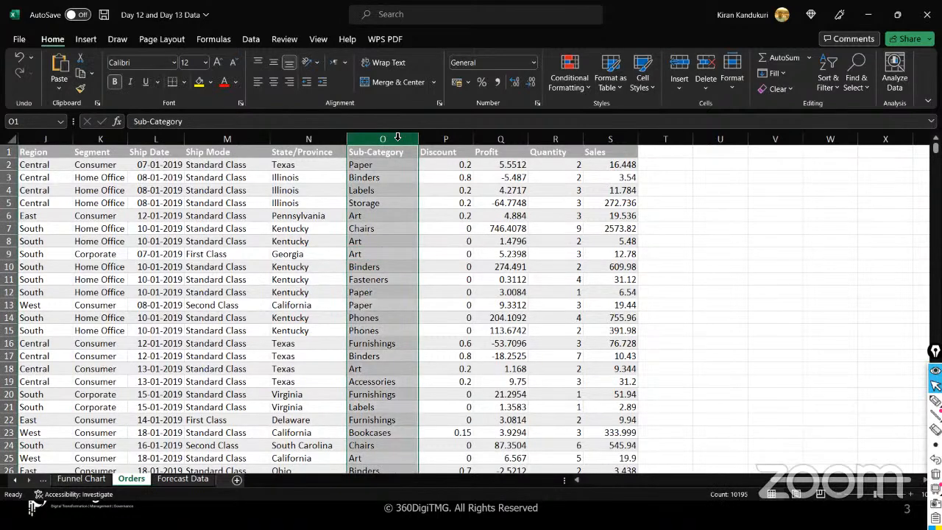
left_click(397, 171)
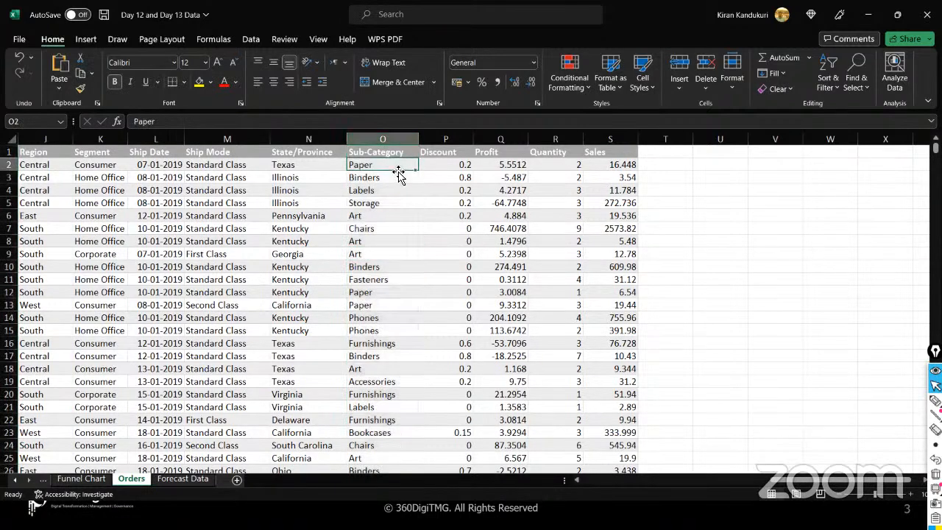
- Check the Discount, Profit, Quantity and Sales column totals, then return to the sheet's start
left_click(461, 140)
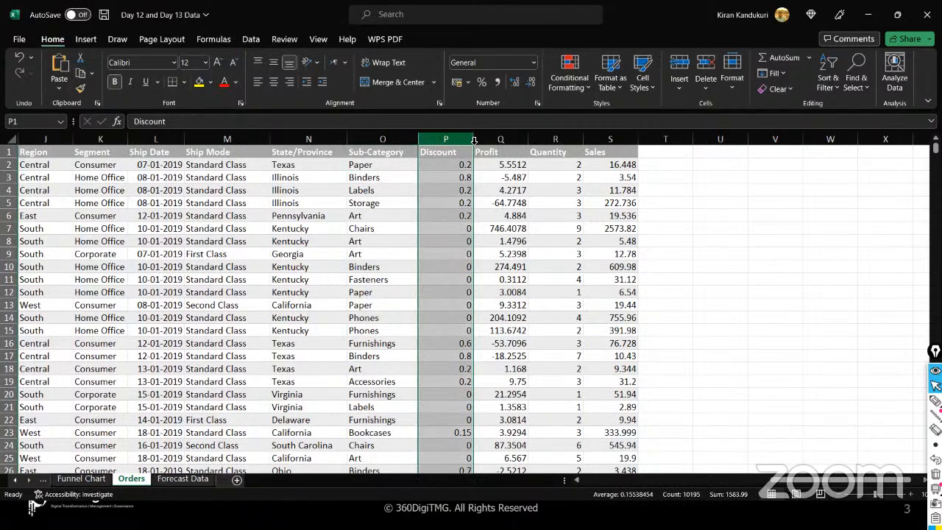
left_click(500, 139)
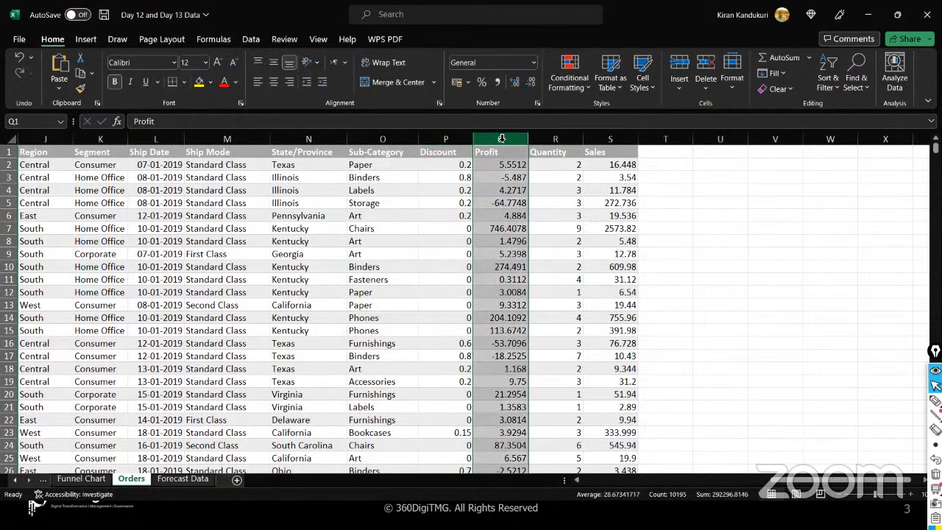
left_click(547, 138)
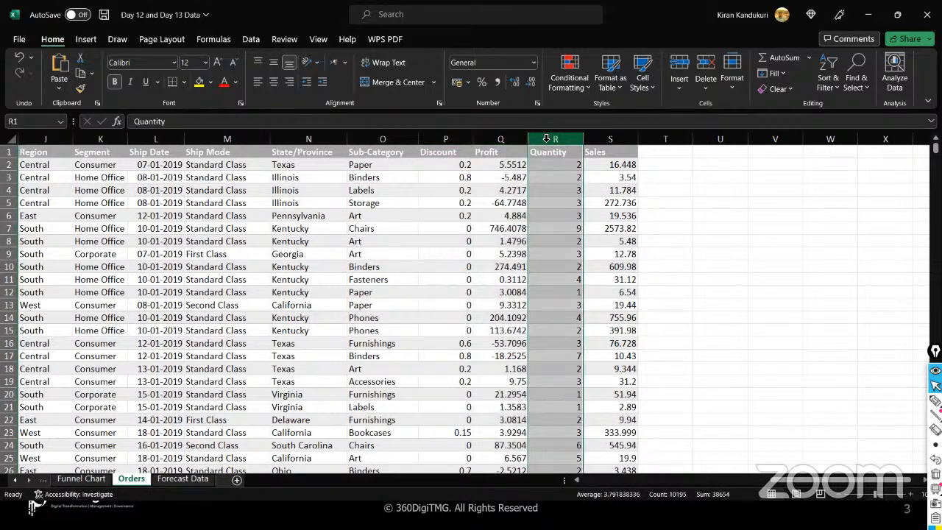
left_click(596, 139)
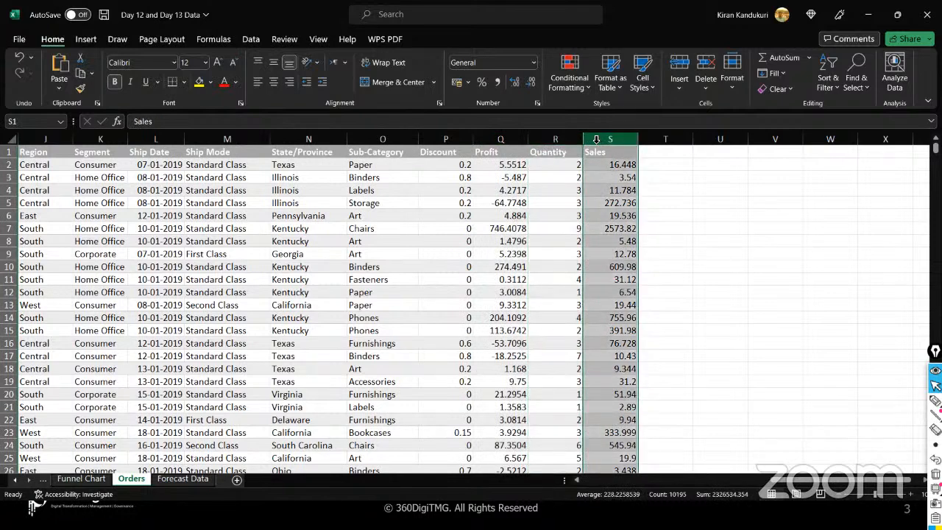
left_click(406, 139)
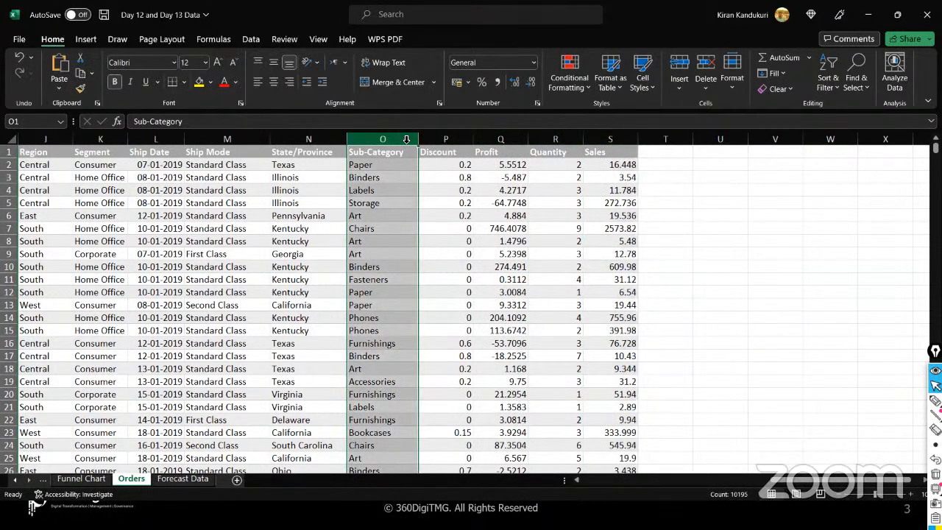
left_click(221, 210)
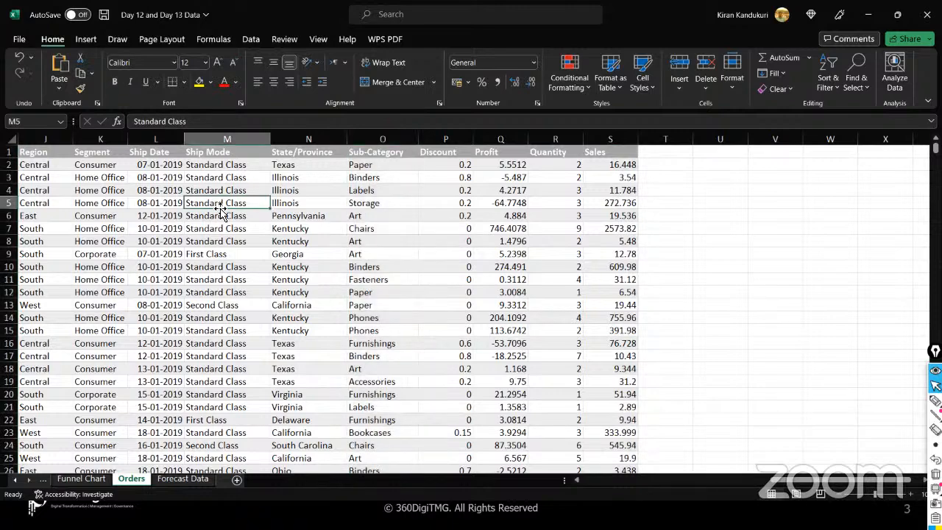
scroll(221, 210, "left", 5)
scroll(221, 209, "left", 3)
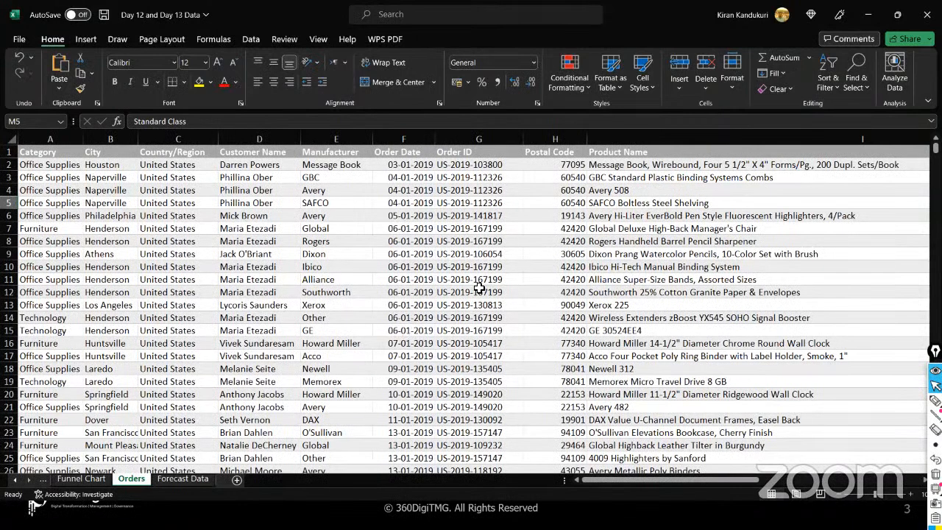
- Convert the Orders data A1:S10195 into a table with headers
left_click(287, 179)
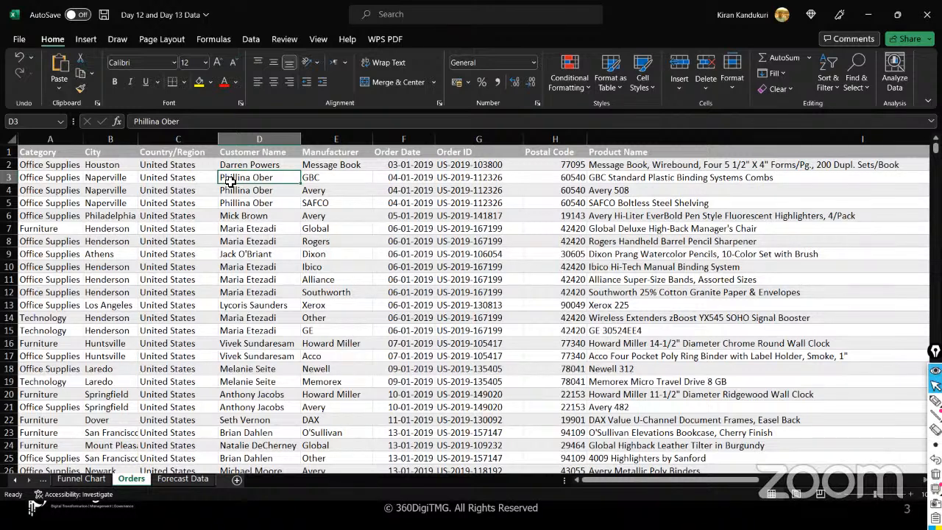
key("ctrl+t")
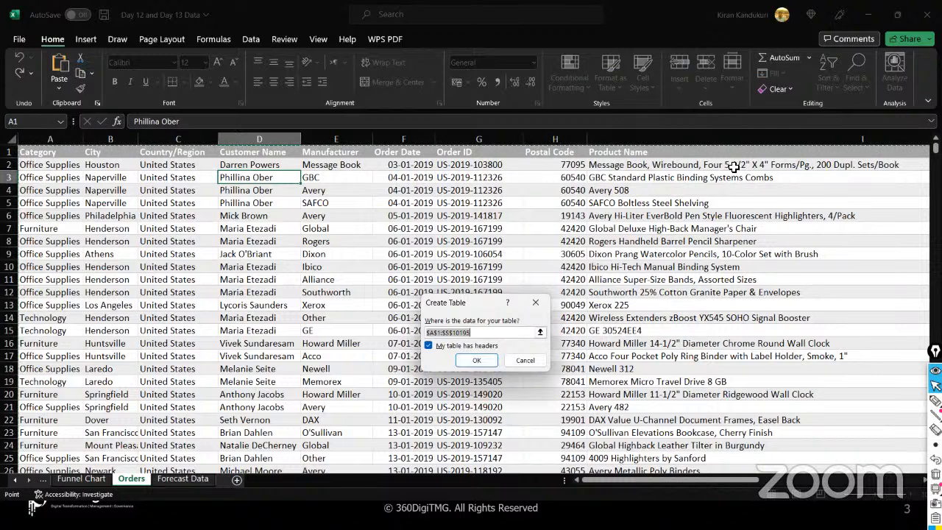
left_click(477, 361)
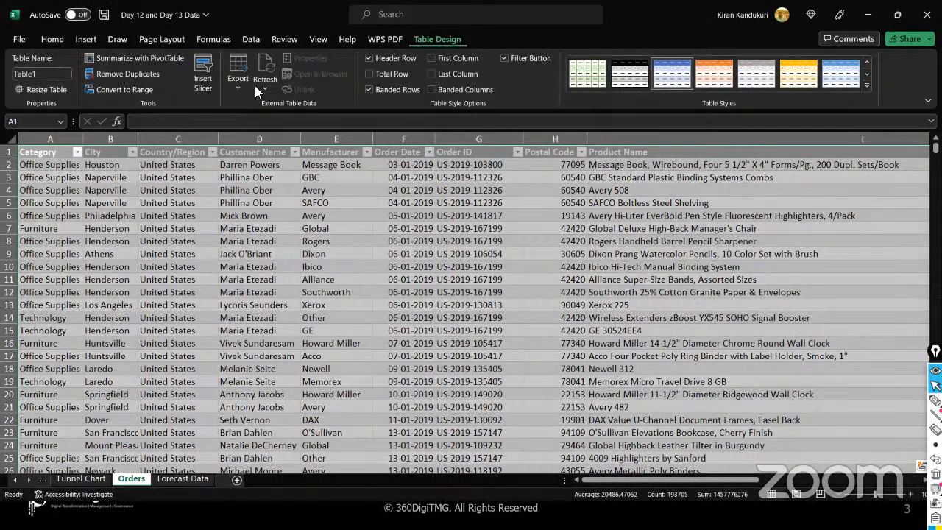
- Rename the table from Table1 to Superstore_Data
left_click(44, 74)
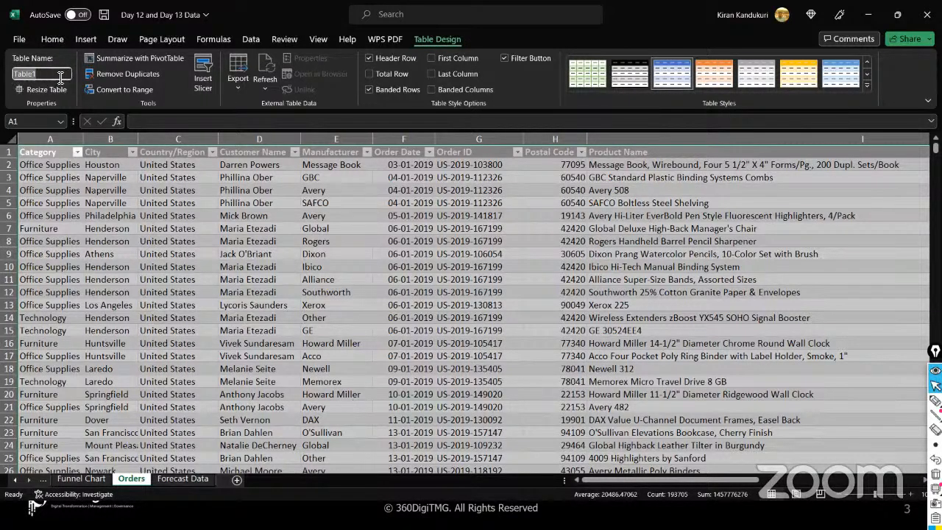
type("Superstore_Data")
key("Return")
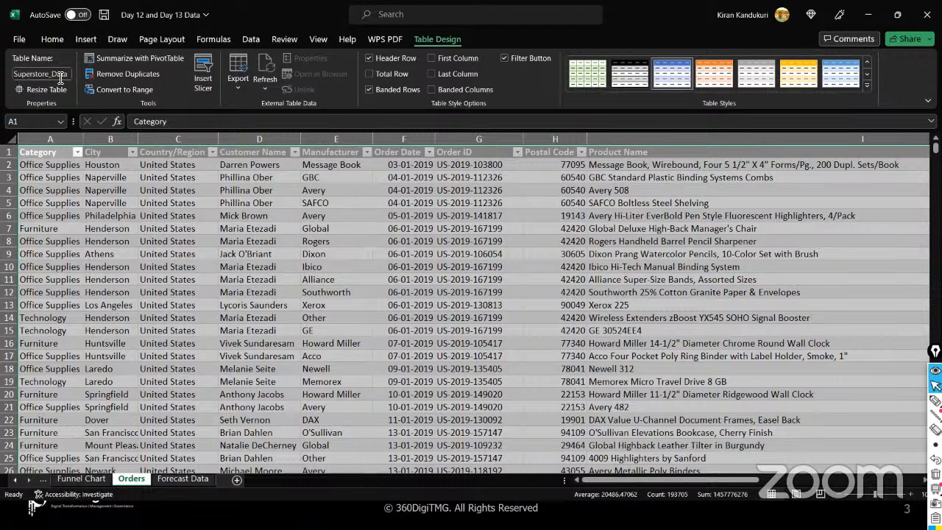
left_click(108, 242)
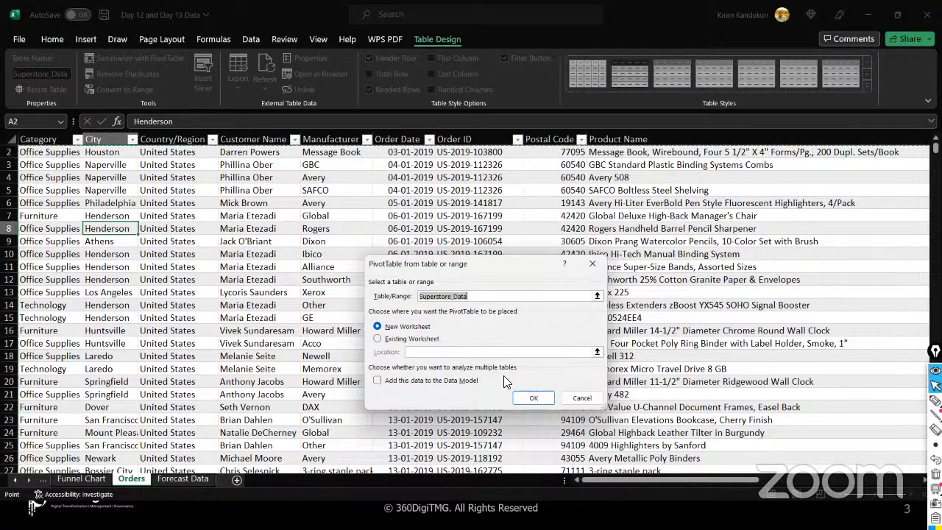
- Create a PivotTable on a new worksheet, place it after Orders and name it Pivot Table
left_click(532, 398)
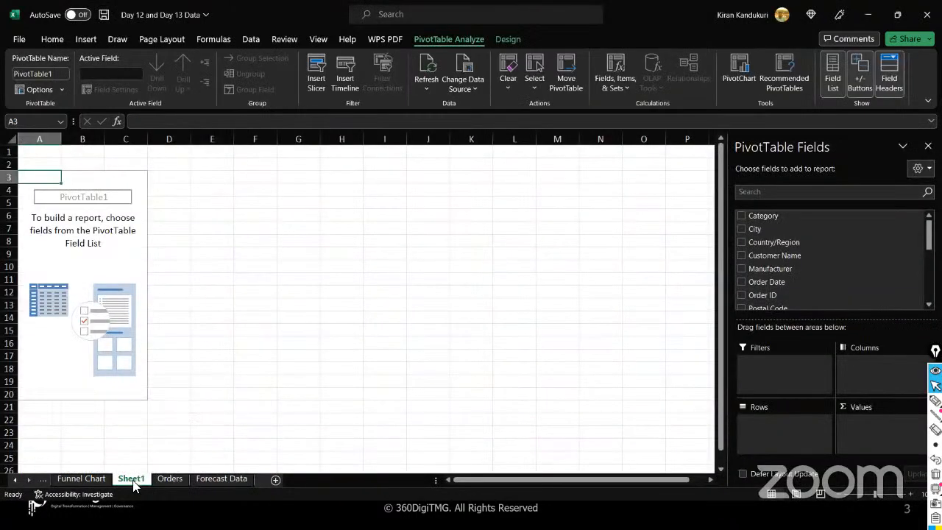
left_click_drag(135, 484, 191, 483)
type("bvot Table")
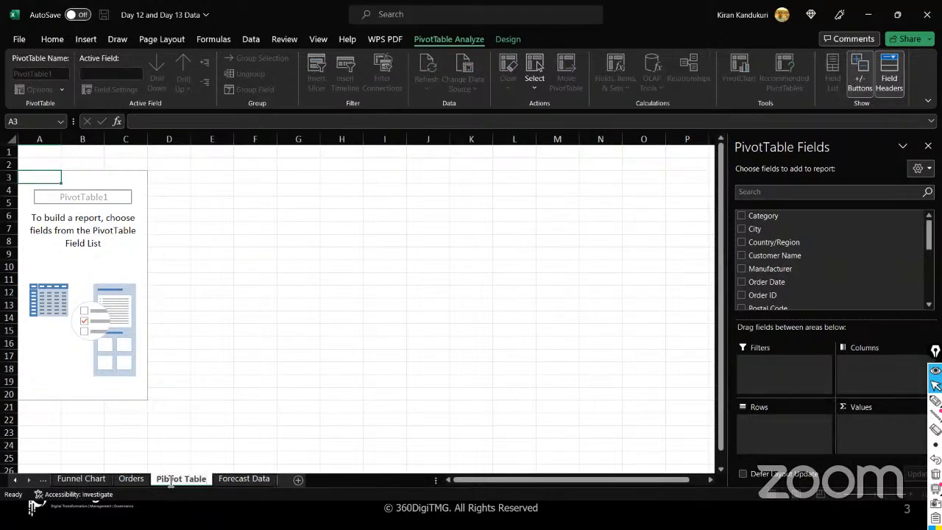
key("Return")
key("Left")
key("BackSpace")
key("Return")
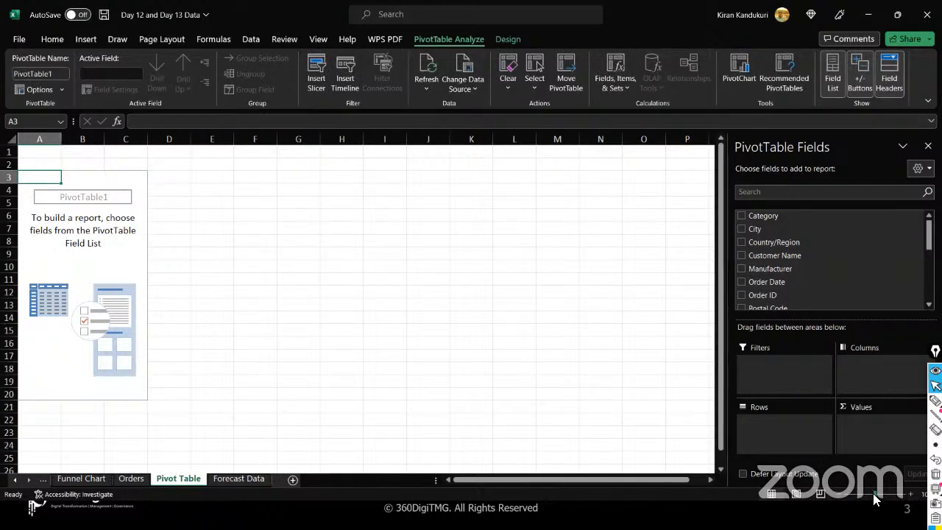
- Put Sub-Category in the pivot's Rows and Sales in its Values
left_click_drag(874, 499, 878, 497)
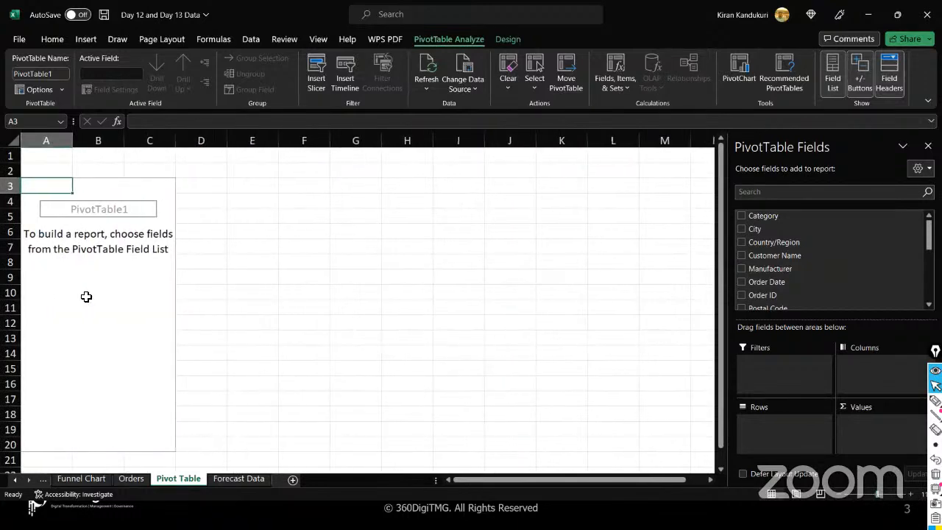
scroll(824, 285, "down", 2)
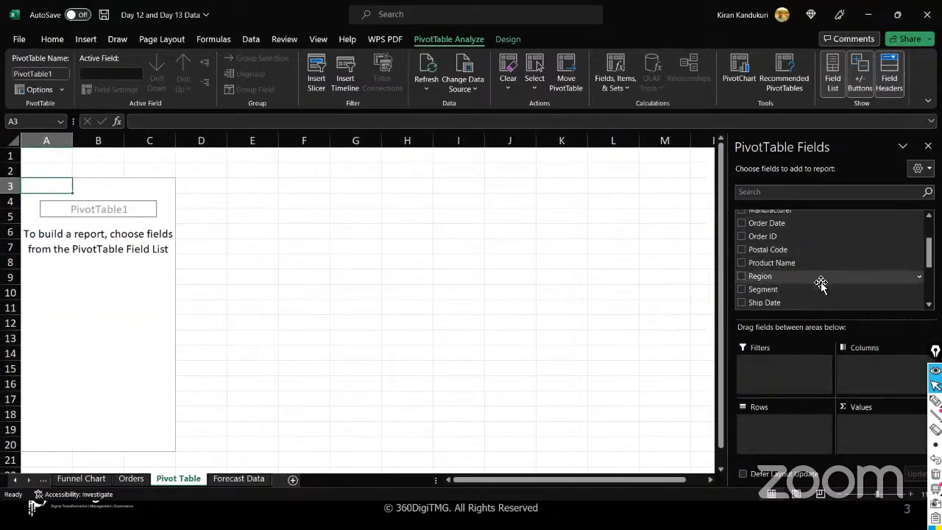
scroll(816, 286, "up", 2)
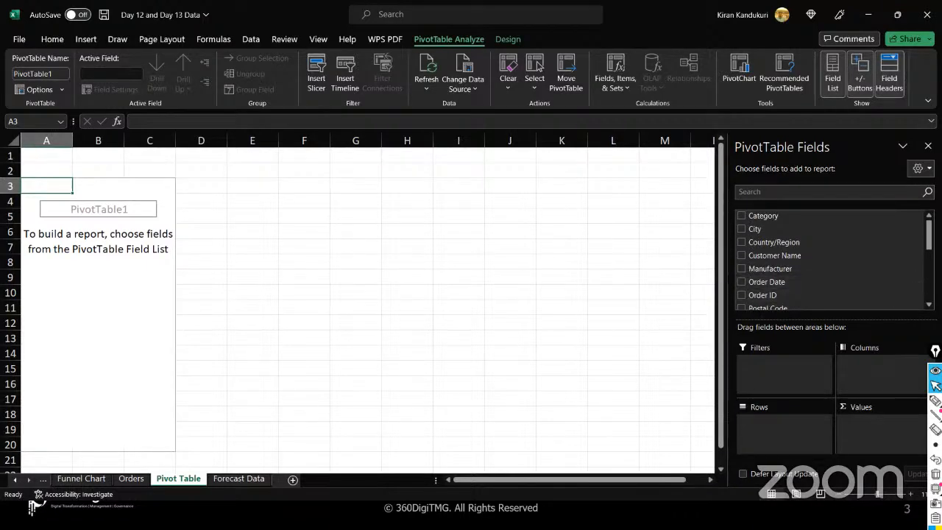
scroll(831, 259, "down", 3)
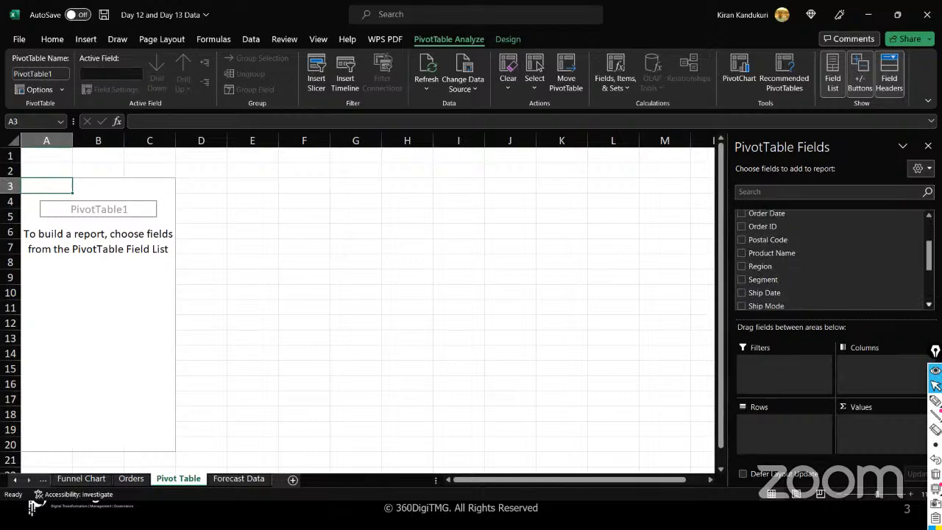
scroll(832, 259, "down", 1)
left_click_drag(766, 262, 774, 435)
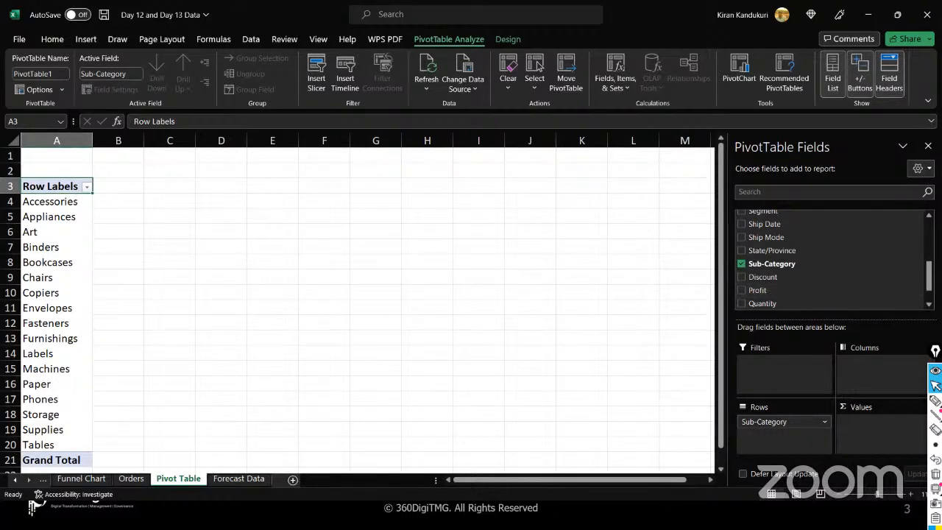
scroll(832, 257, "up", 3)
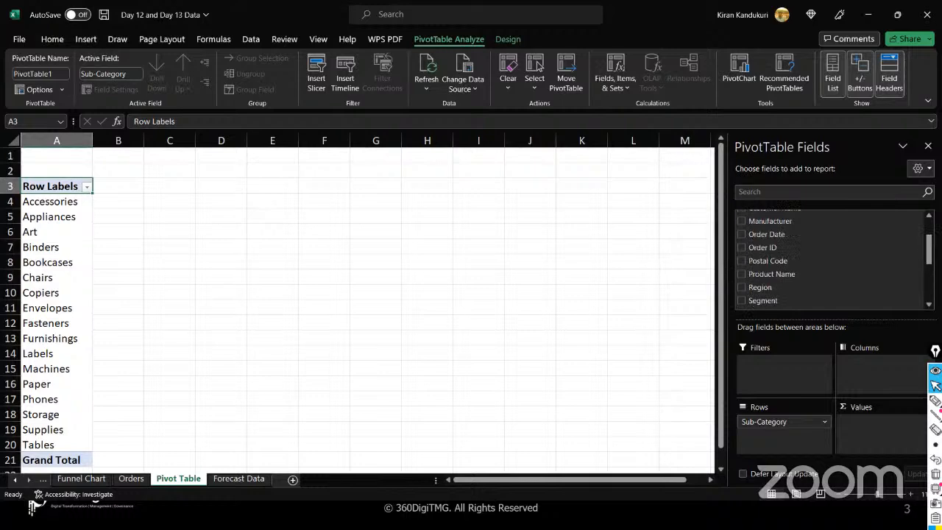
scroll(832, 258, "down", 3)
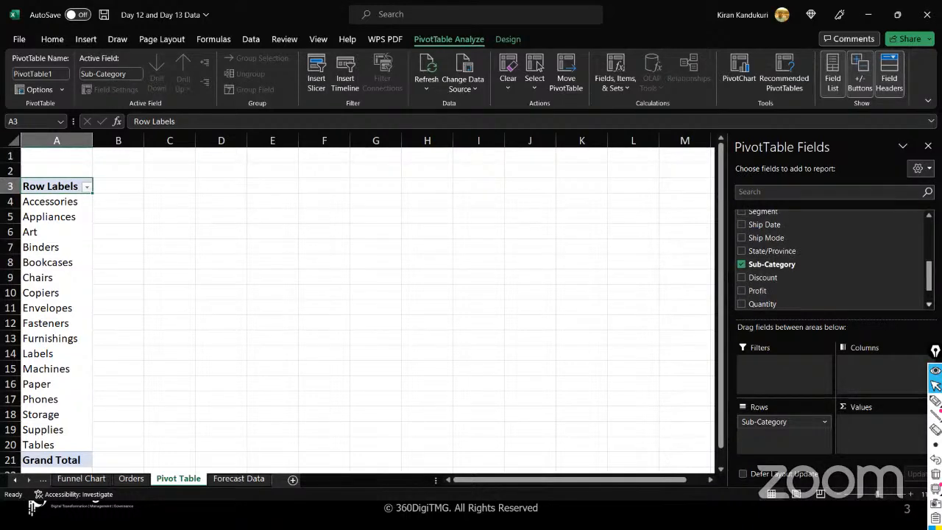
scroll(757, 287, "down", 1)
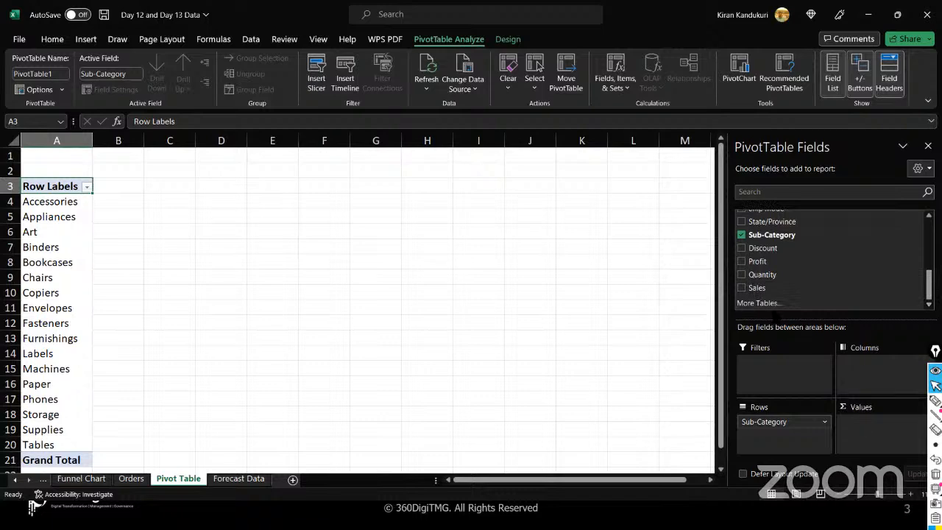
left_click_drag(761, 287, 858, 430)
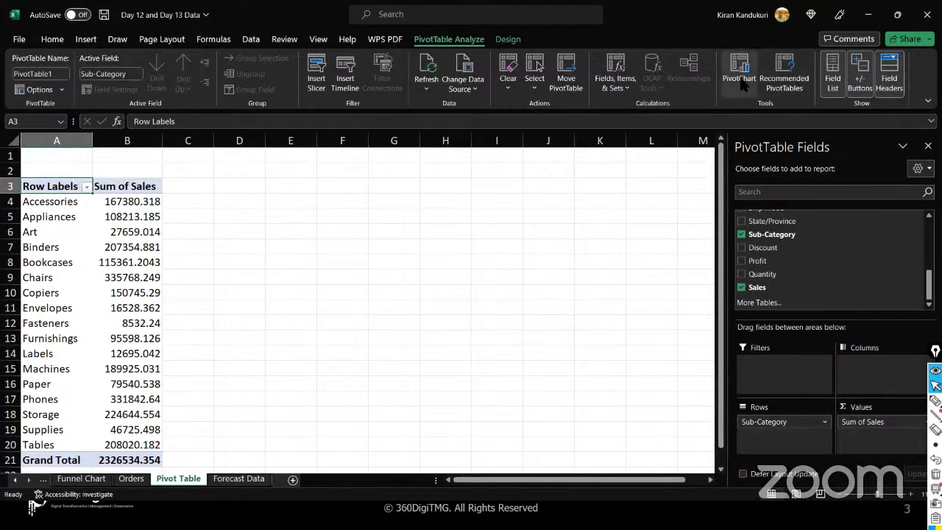
- Format Sum of Sales as Currency with the $ English (United States) symbol and 0 decimals
left_click(147, 205)
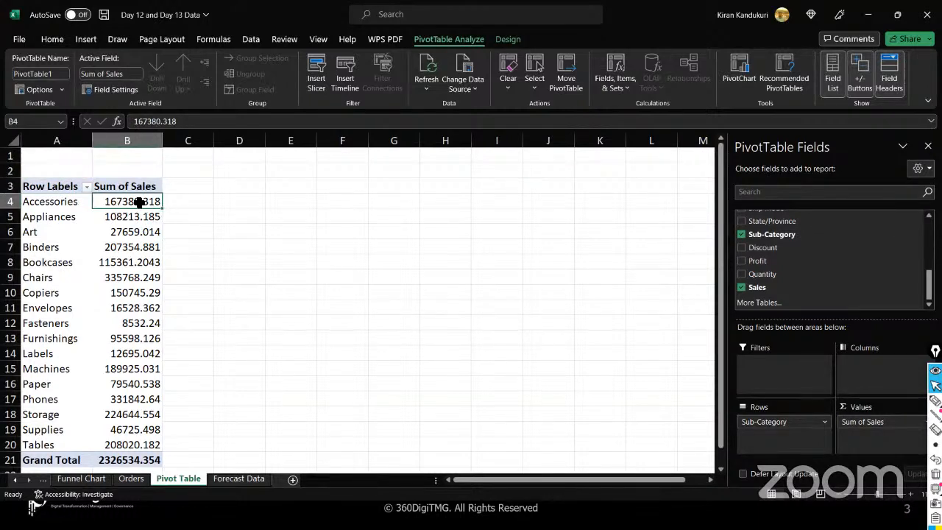
right_click(136, 203)
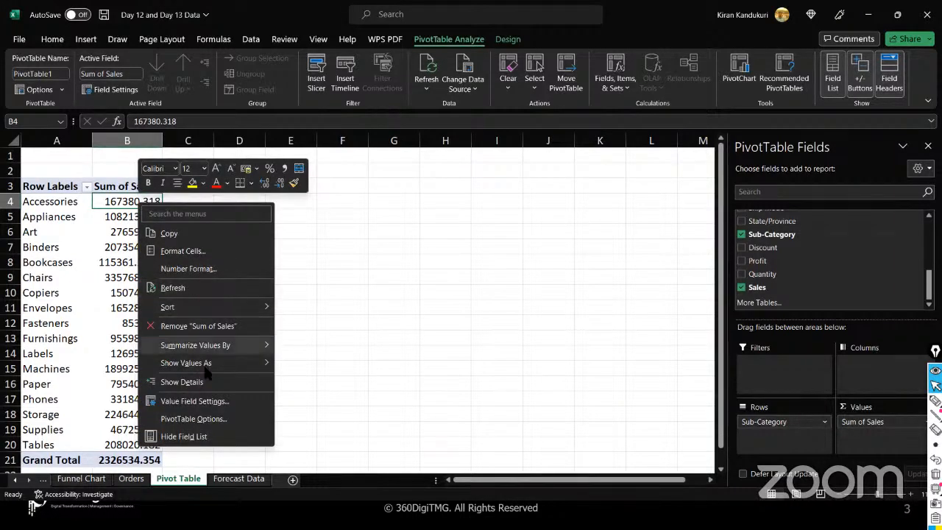
left_click(240, 400)
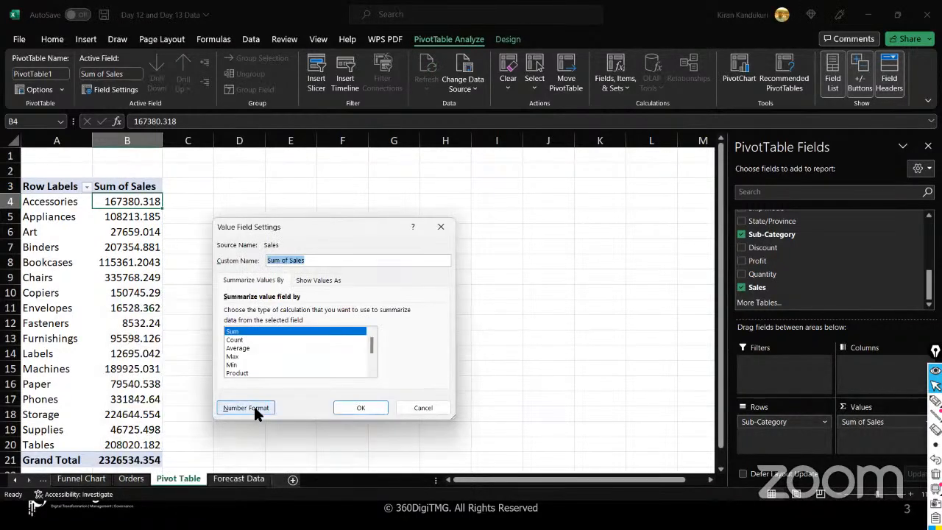
left_click(254, 410)
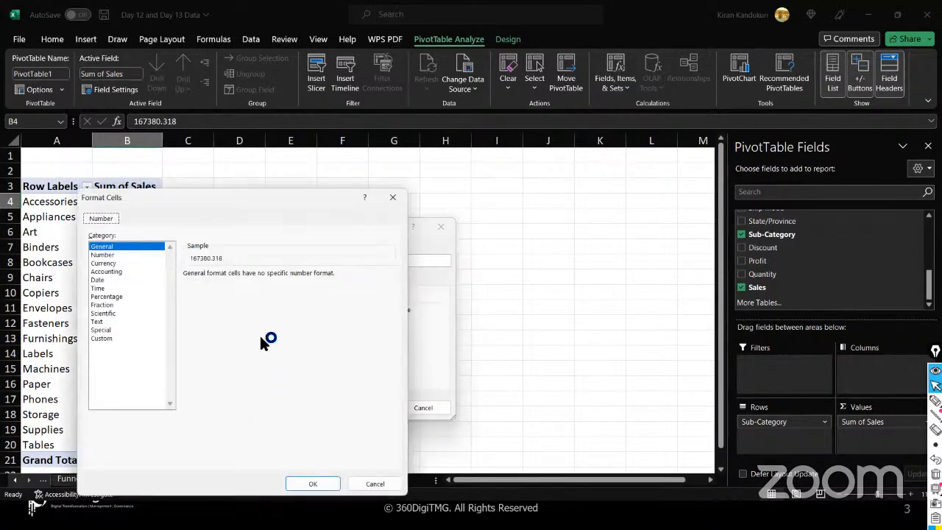
left_click(114, 263)
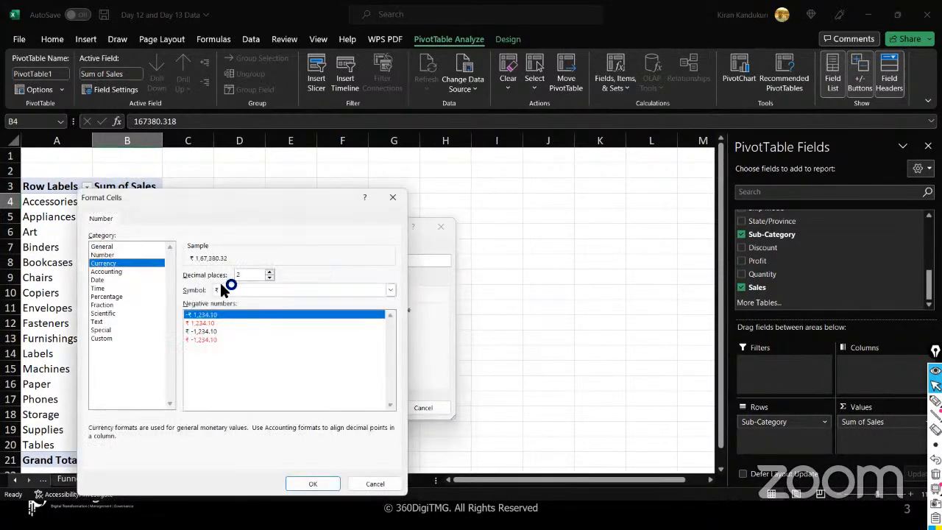
left_click(253, 291)
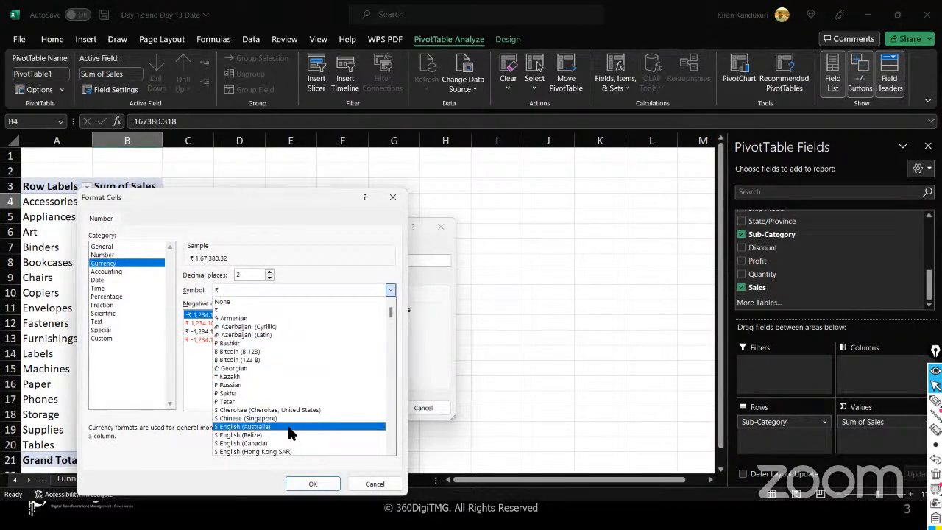
scroll(317, 403, "down", 2)
scroll(318, 412, "down", 5)
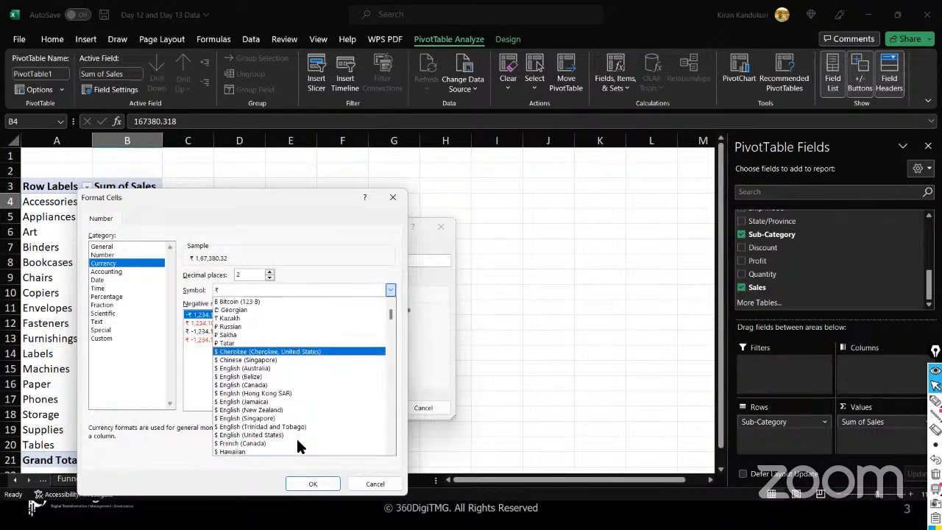
left_click(238, 435)
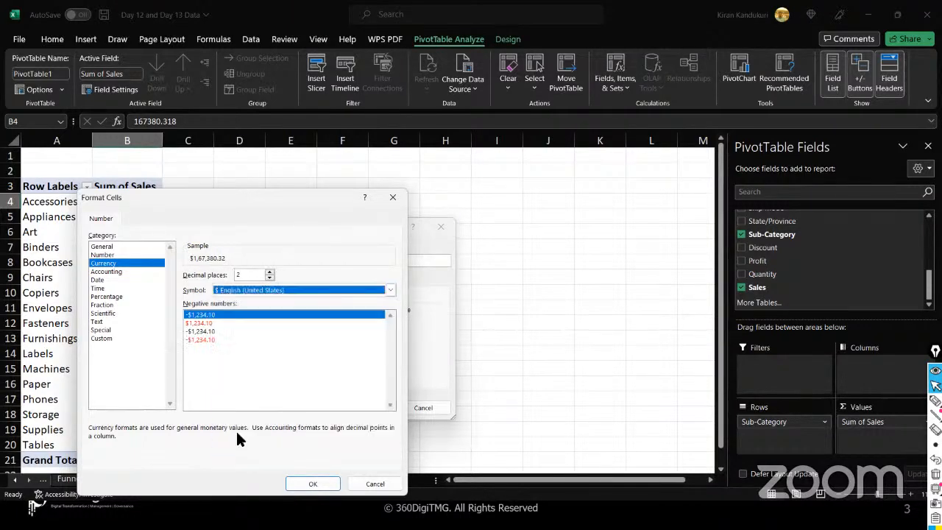
left_click(269, 278)
left_click(269, 278)
left_click_drag(286, 198, 333, 200)
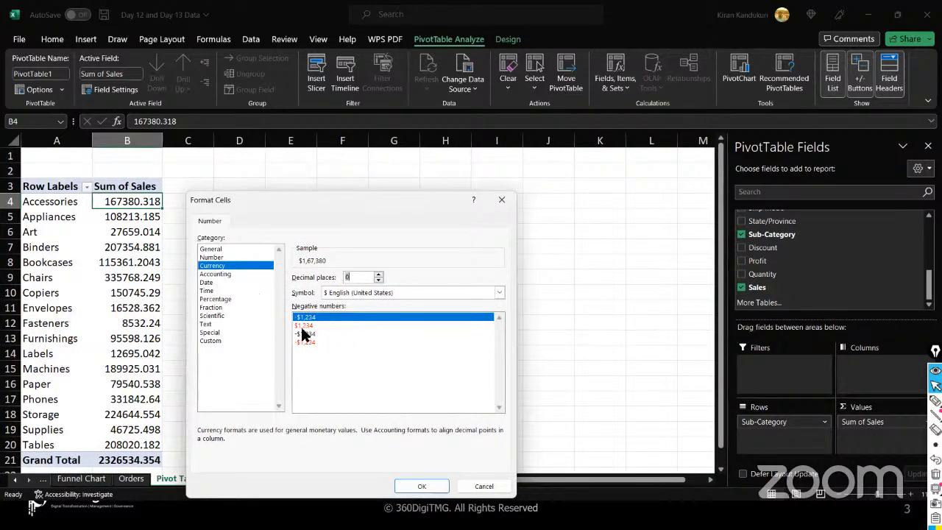
left_click(416, 482)
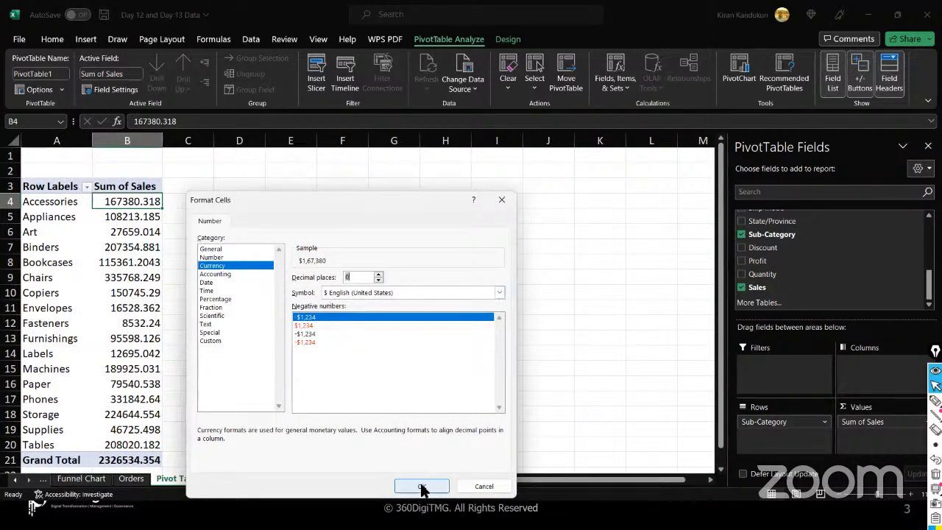
left_click(362, 407)
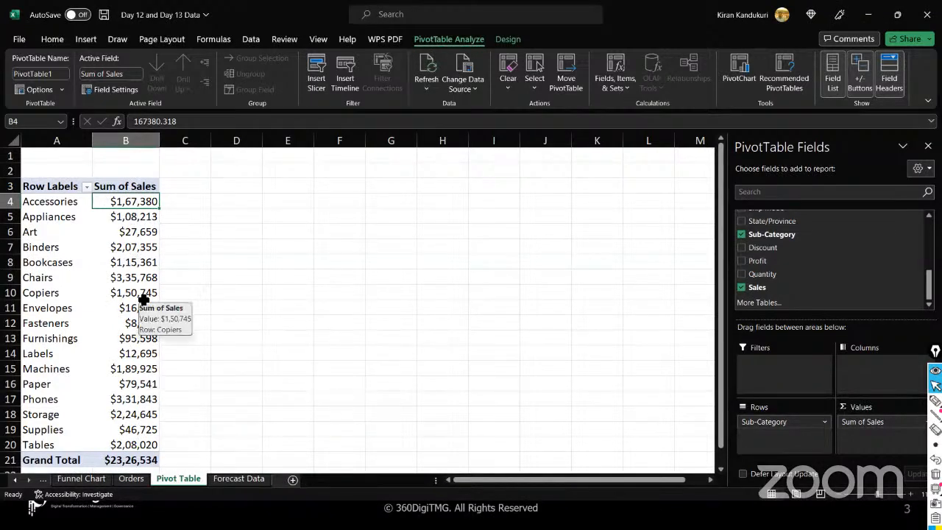
- Select the Sub-Category sales A4:B20 and try the Insert ribbon's pivot chart option without inserting
left_click(77, 201)
left_click_drag(124, 202, 140, 444)
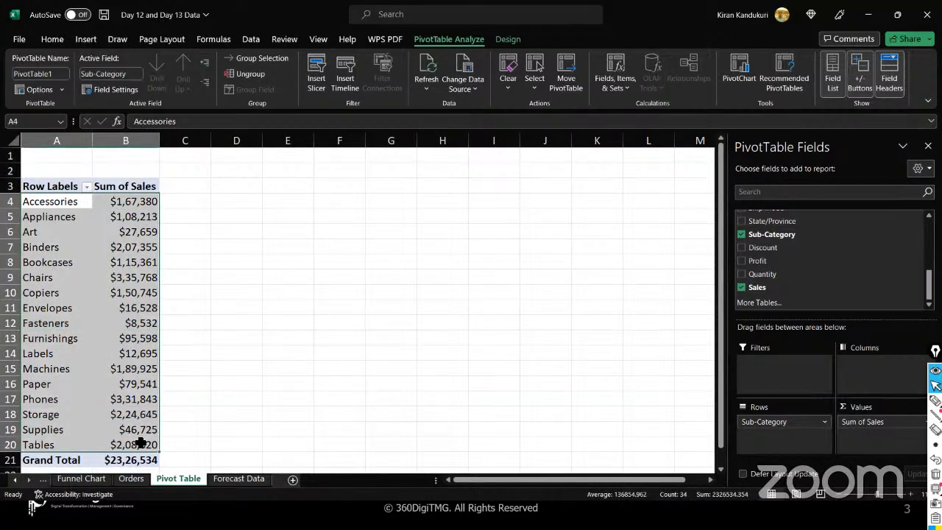
left_click(122, 250)
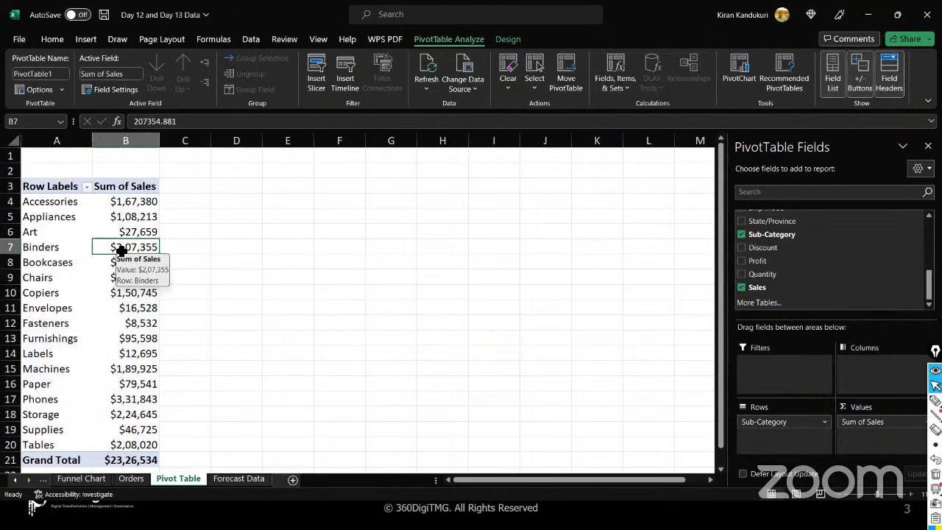
left_click(85, 40)
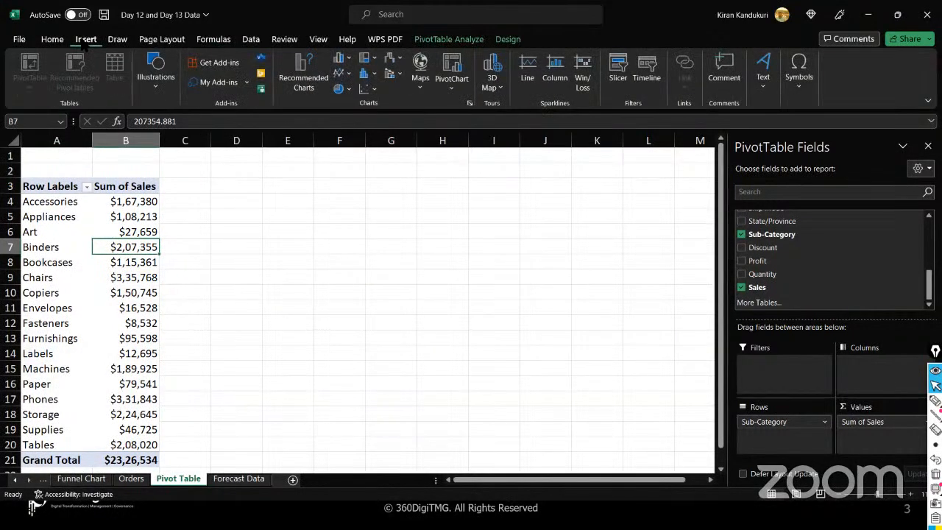
left_click(452, 85)
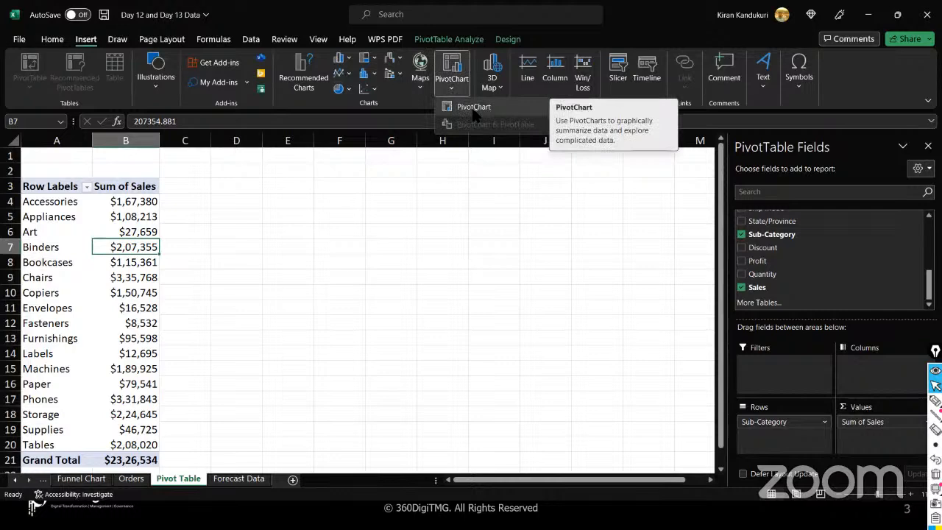
left_click(472, 109)
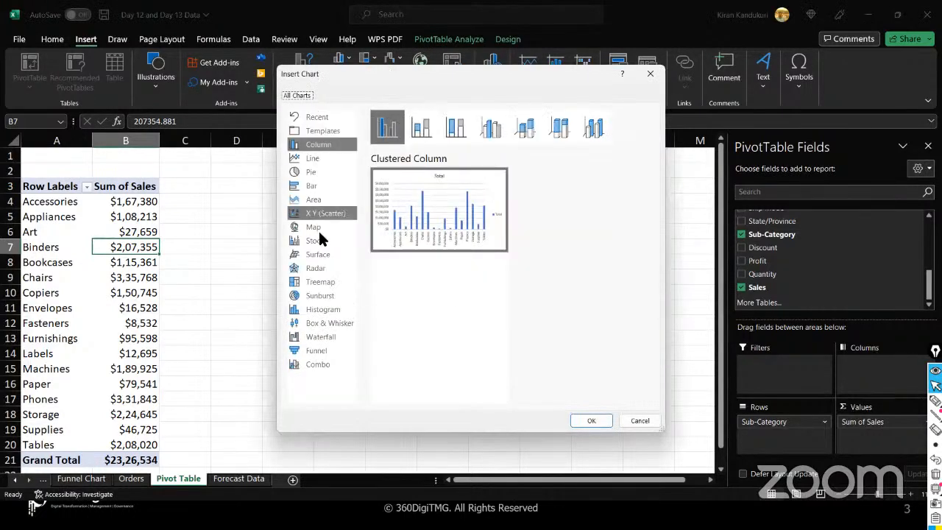
left_click(651, 76)
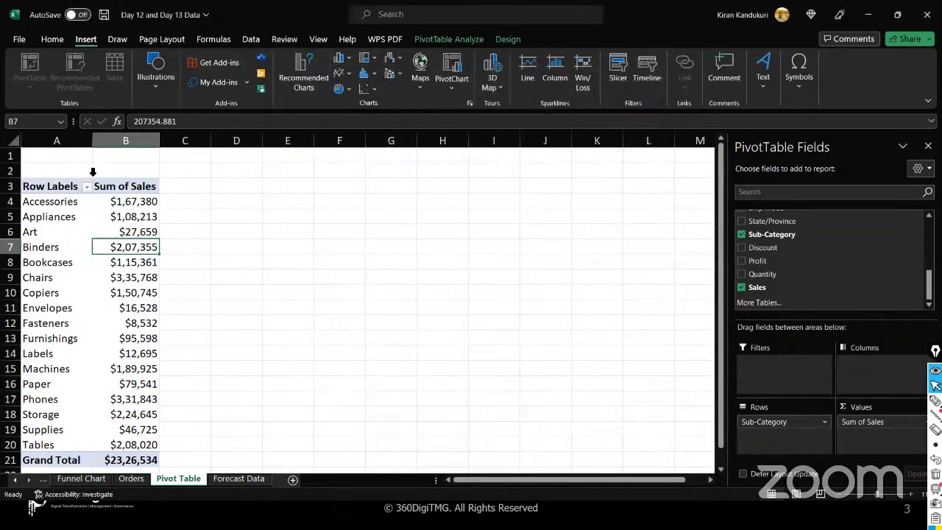
- Open the Insert Chart dialog for PivotTable1 via PivotTable Analyze > PivotChart
left_click(120, 203)
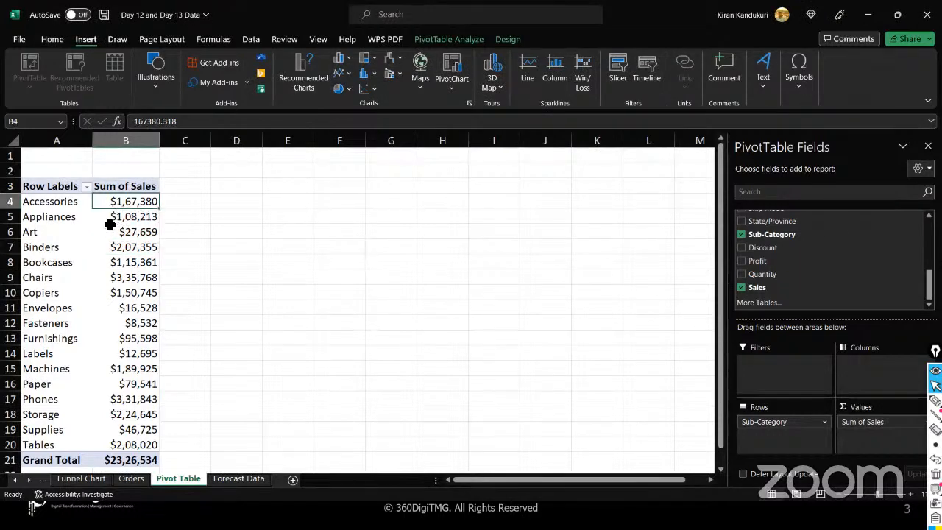
left_click(110, 230)
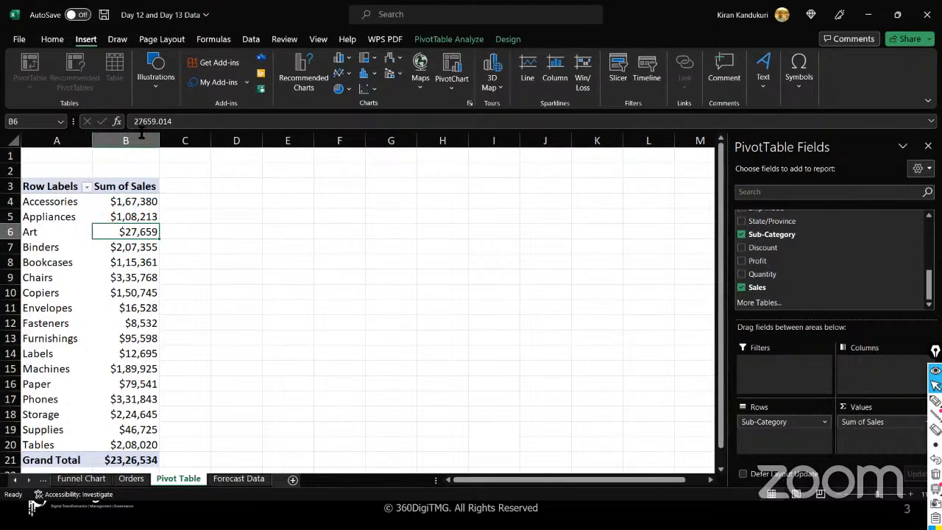
left_click(255, 250)
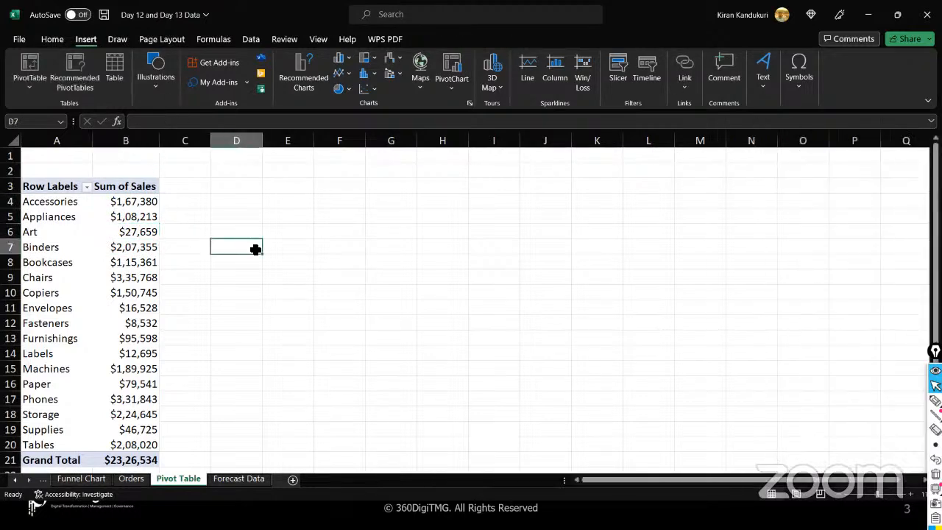
left_click(136, 214)
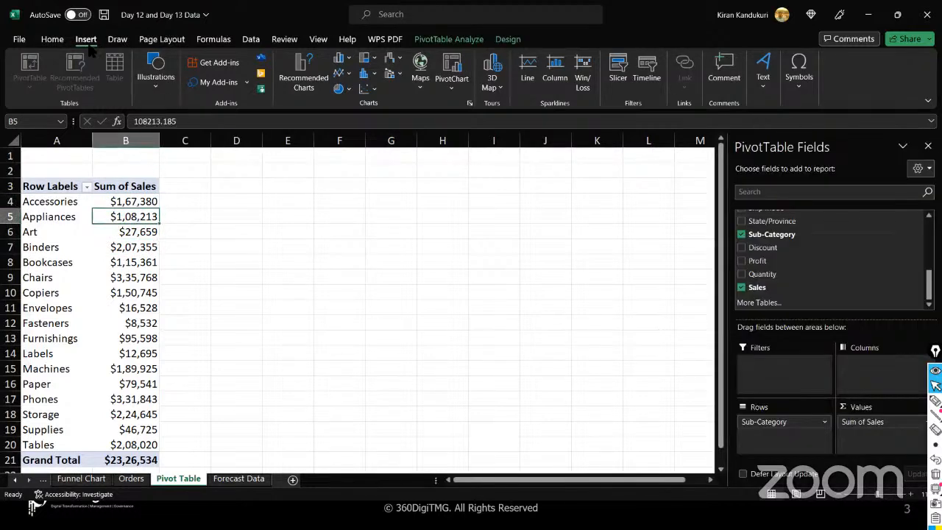
left_click(450, 85)
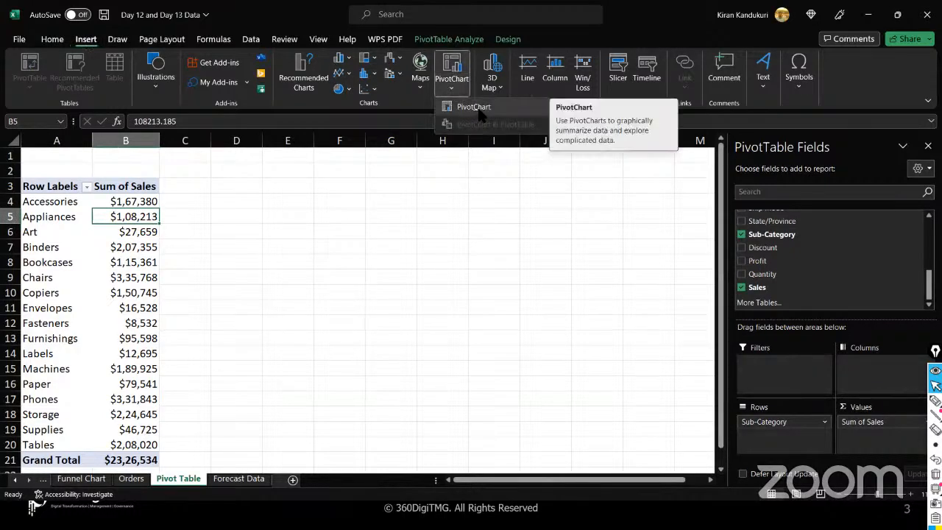
key("Escape")
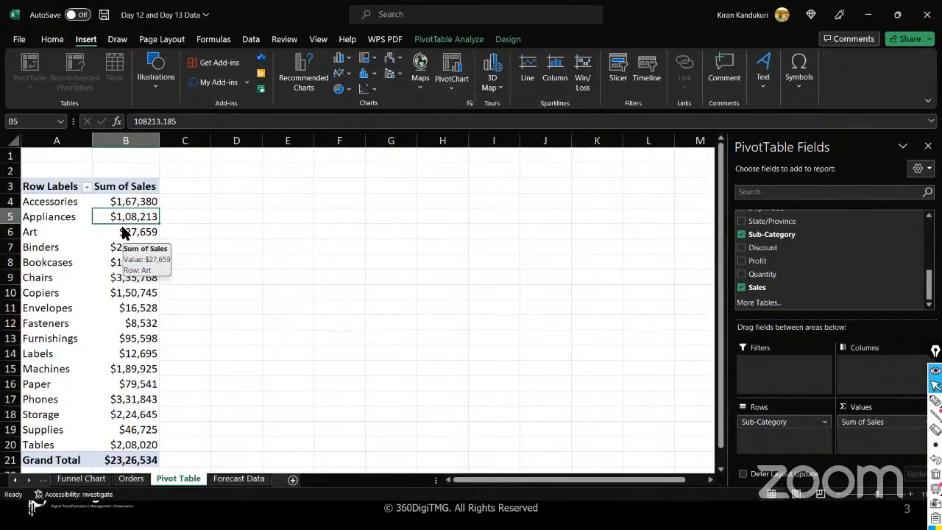
left_click(449, 39)
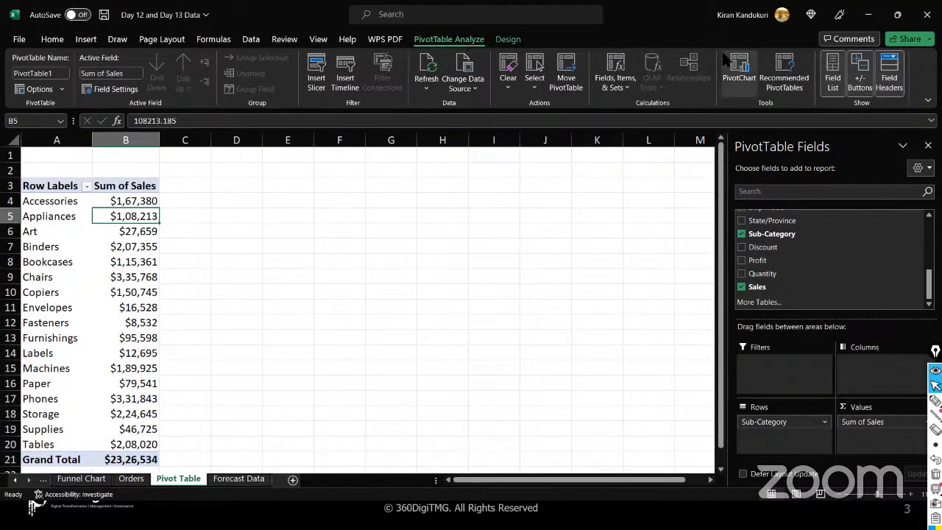
left_click(747, 87)
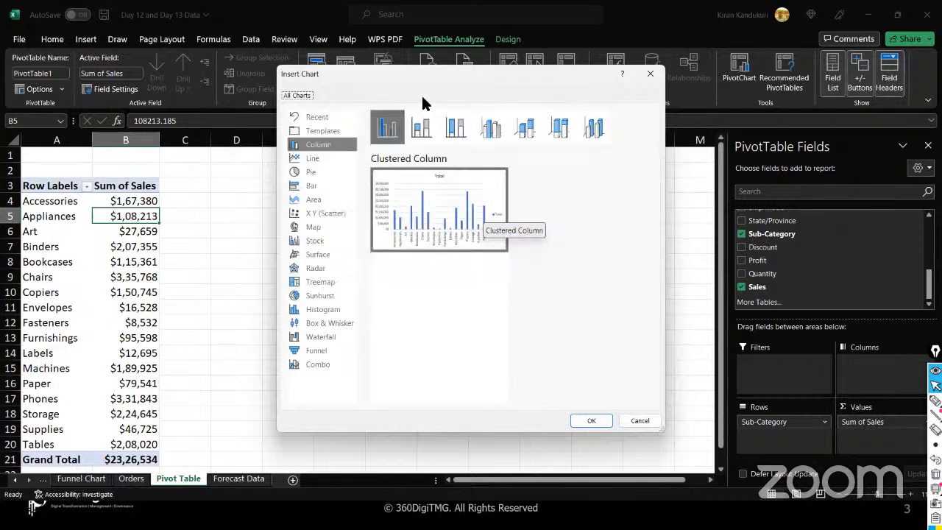
left_click(316, 162)
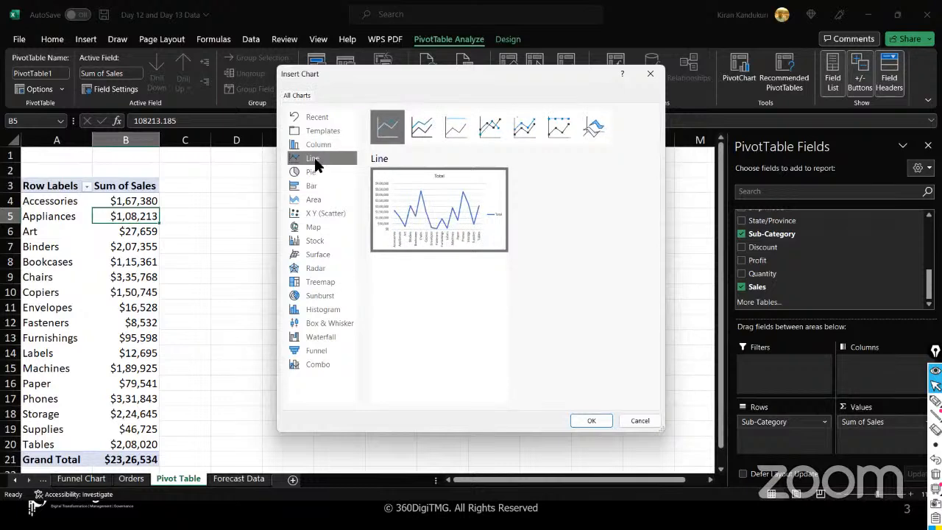
left_click(321, 172)
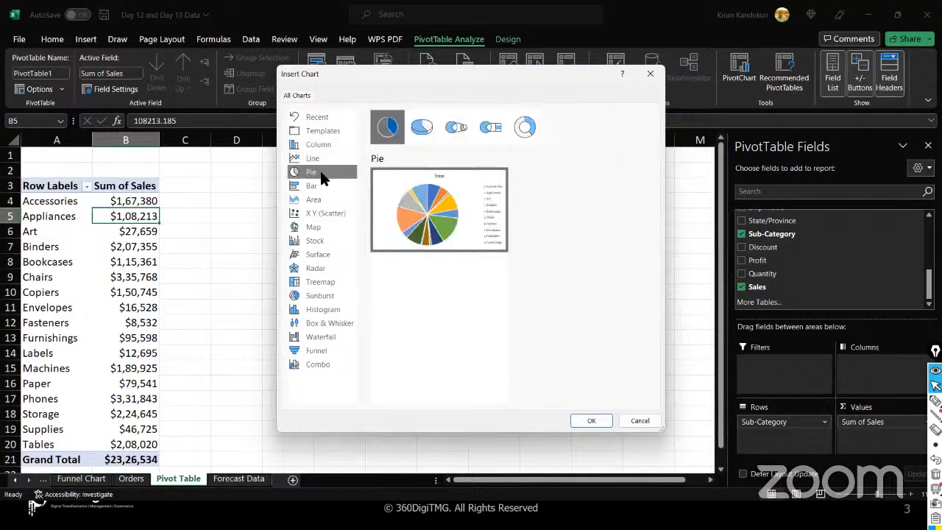
left_click(421, 126)
left_click(457, 127)
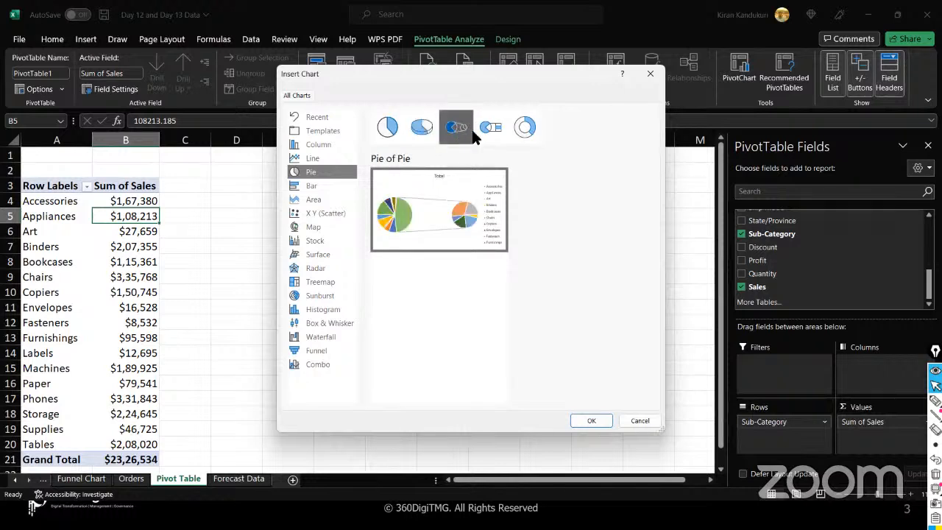
left_click(489, 127)
left_click(521, 131)
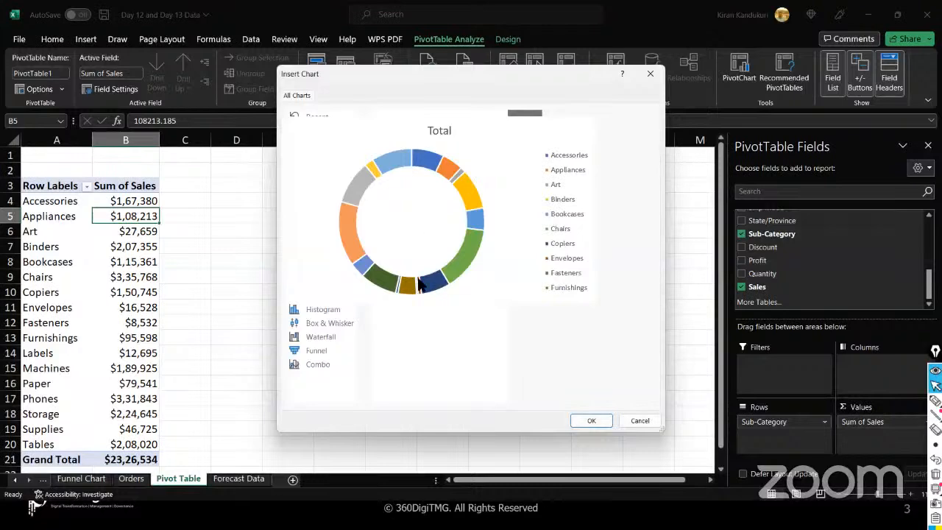
left_click(318, 188)
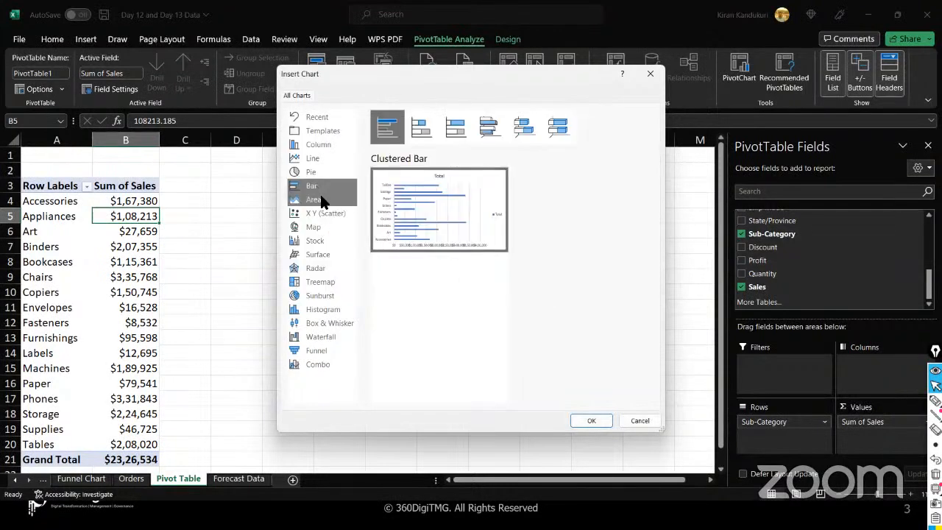
left_click(331, 199)
mouse_move(404, 224)
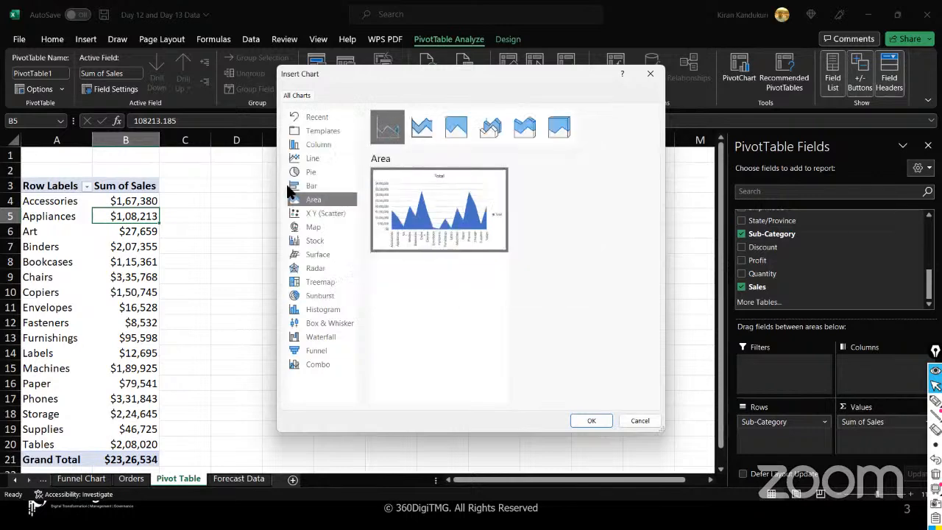
left_click(317, 214)
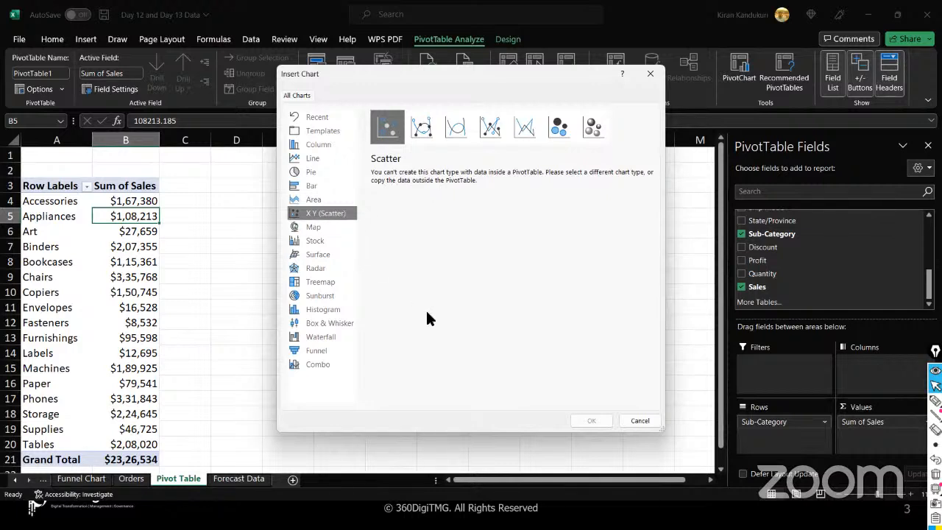
key("alt+Tab")
key("alt+Tab")
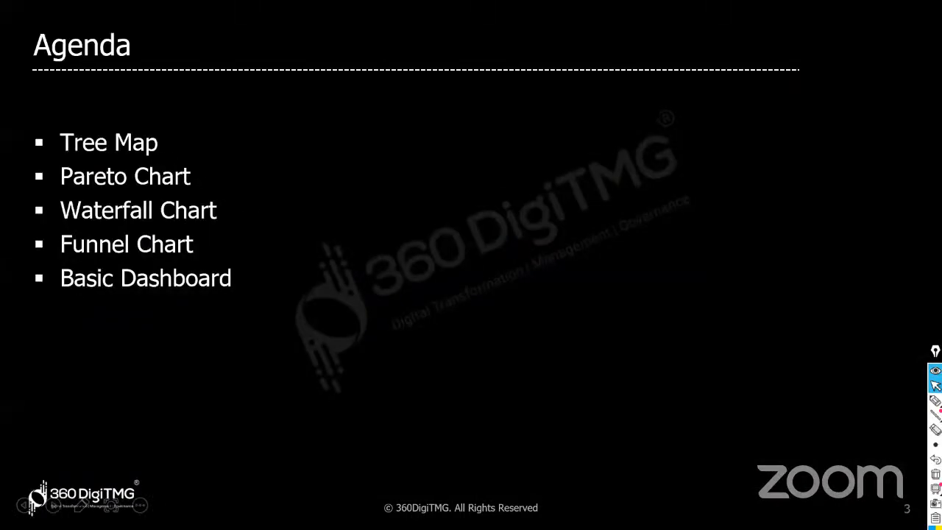
key("alt+Tab")
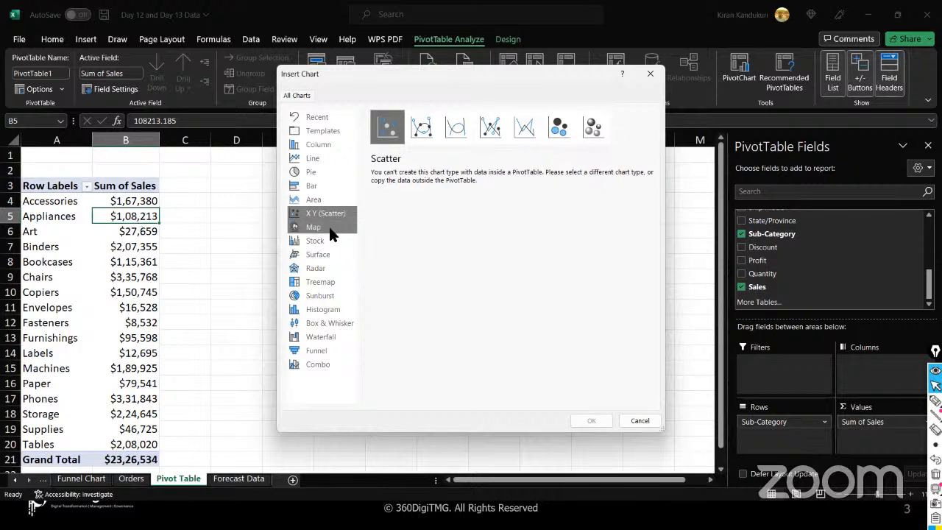
- Try the Treemap type, find it can't use pivot data, and cancel Insert Chart
left_click(325, 283)
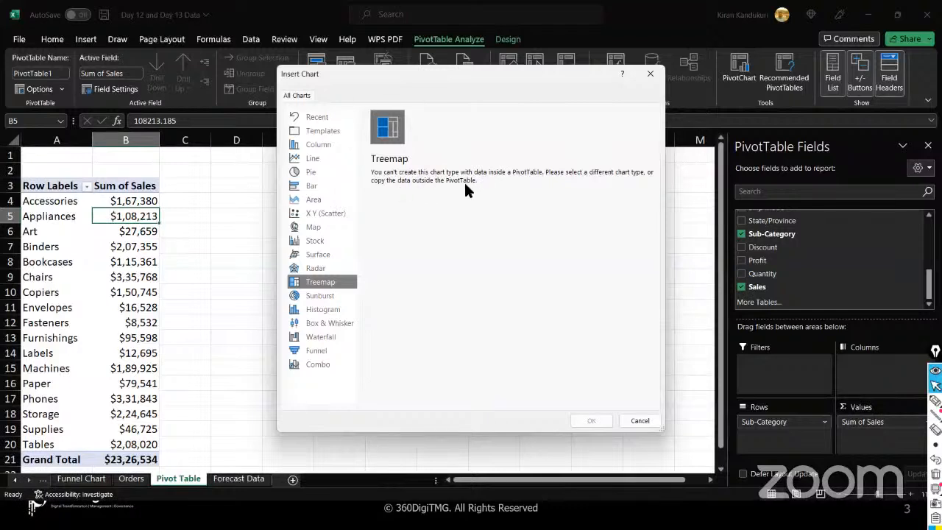
left_click(624, 418)
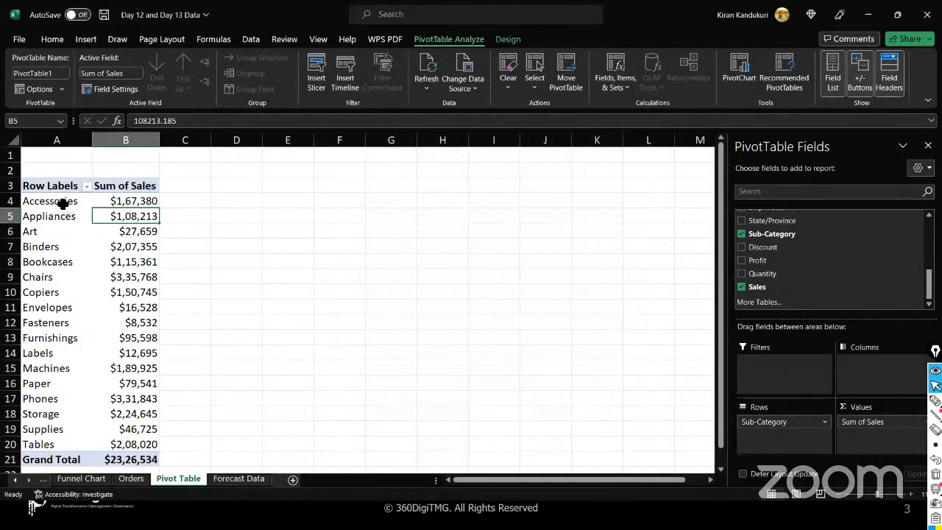
- Copy the pivot table, add a sheet named Sales Data, and paste it at A1
left_click_drag(51, 186, 134, 446)
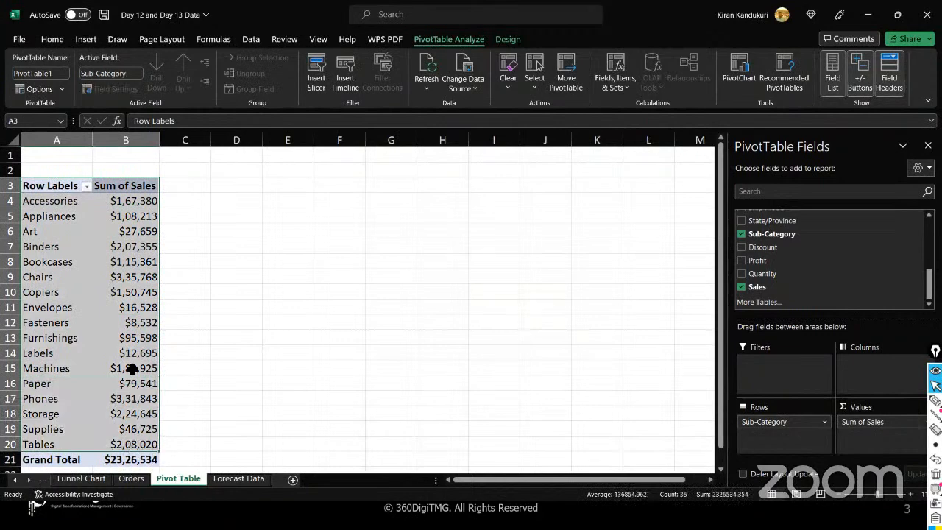
key("ctrl+c")
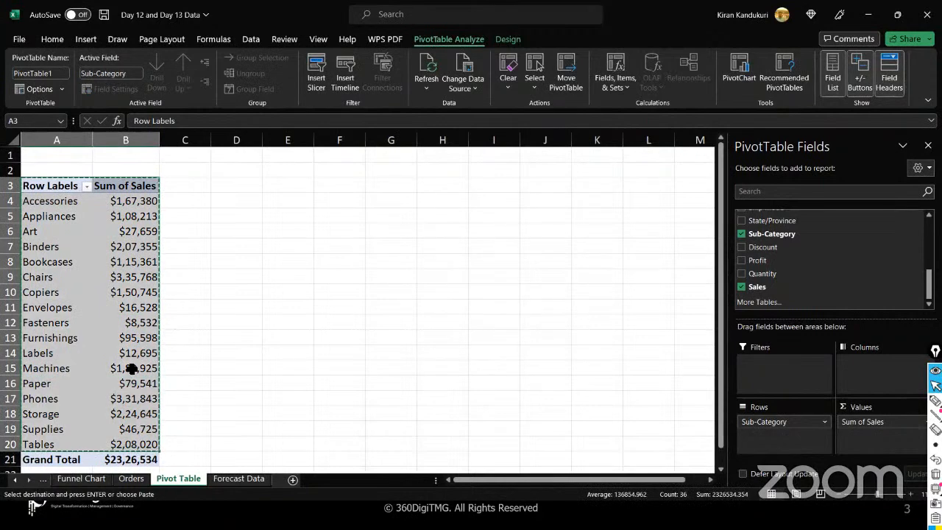
left_click(293, 479)
double_click(225, 479)
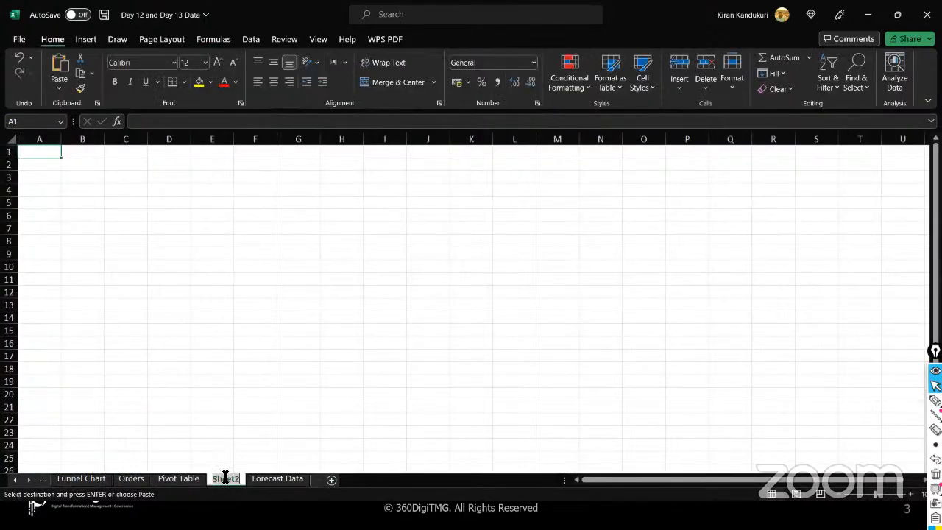
type("Sales Data")
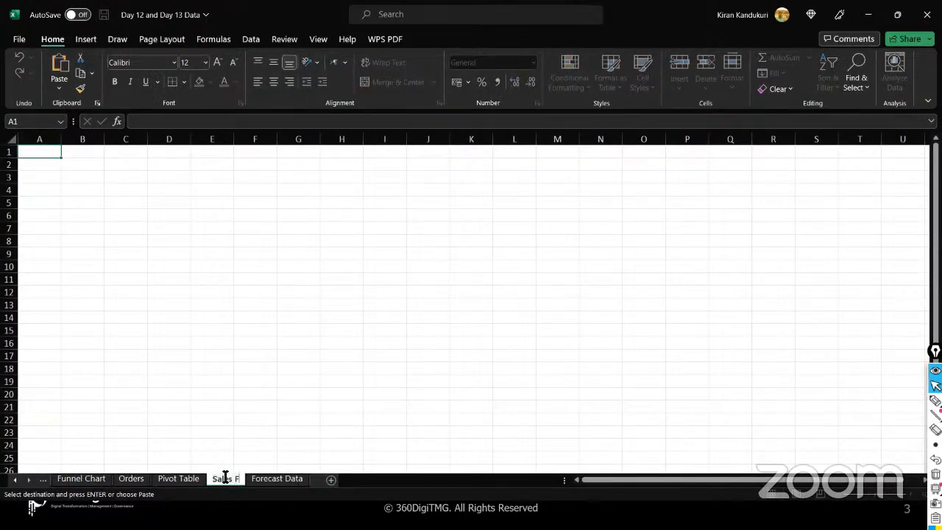
left_click(162, 351)
left_click(51, 155)
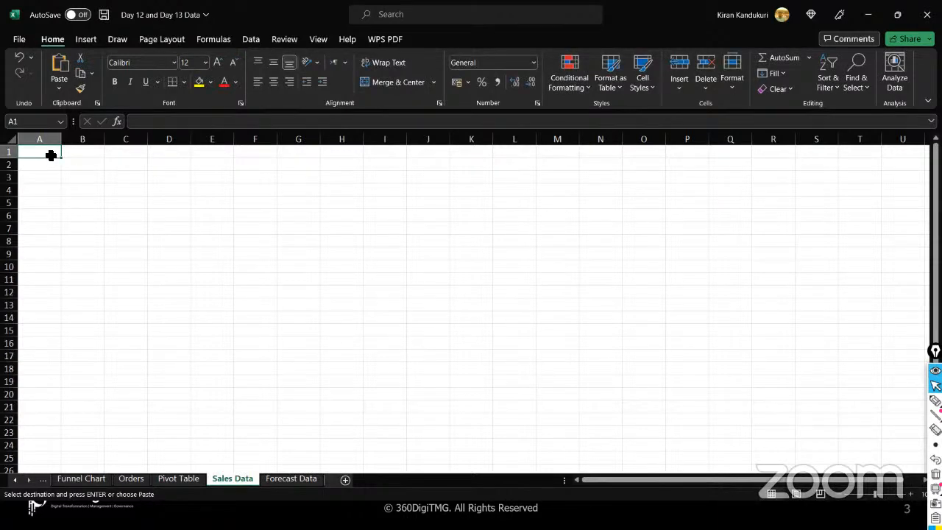
key("ctrl+v")
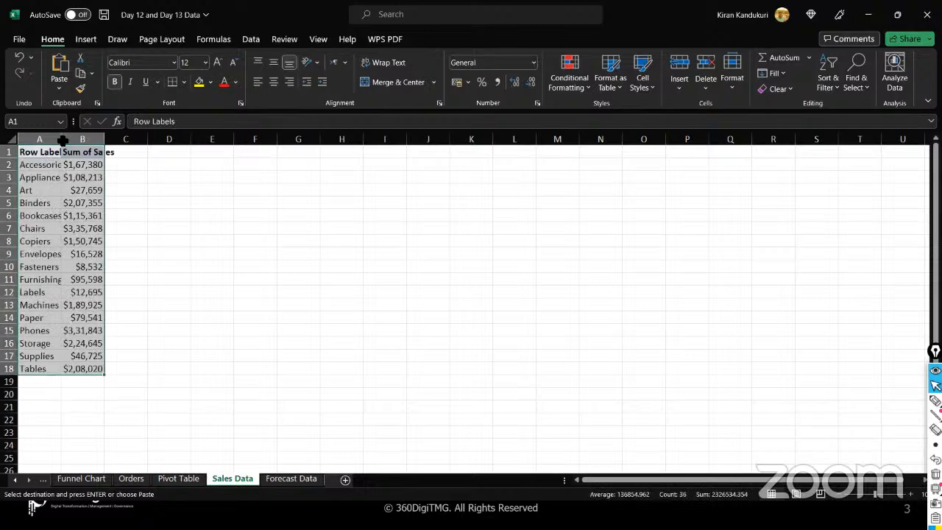
- Widen columns A and B to fit their labels and header
double_click(62, 140)
left_click_drag(63, 140, 111, 137)
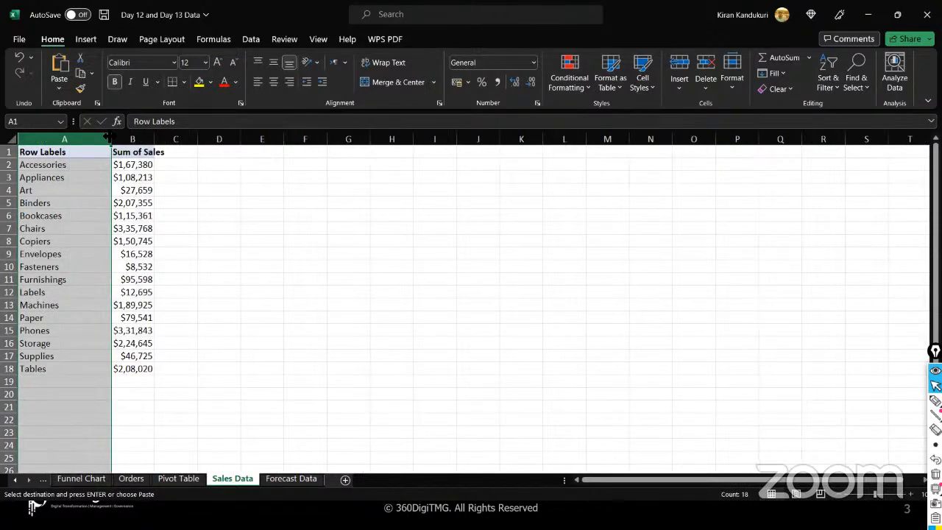
double_click(154, 139)
- Rename the headers to Items in A1 and Sales in B1, then select A2:B18
left_click(97, 150)
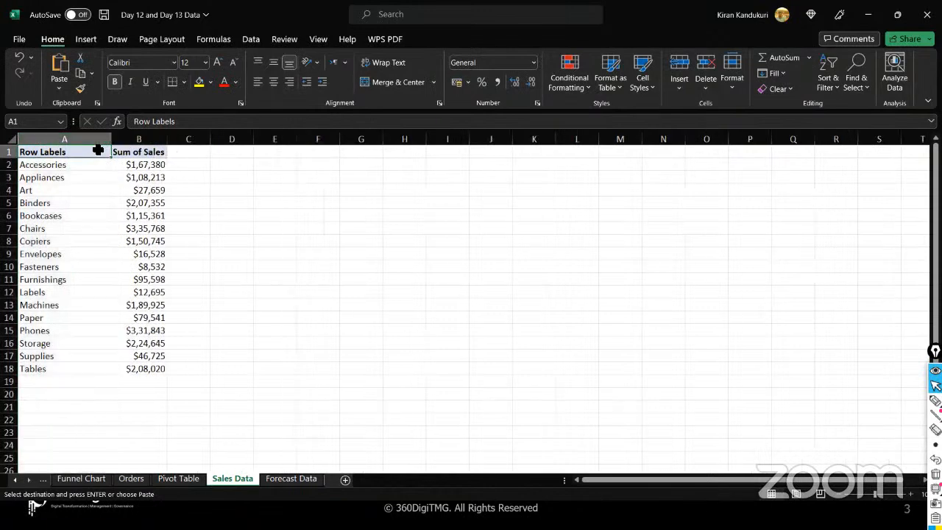
type("It")
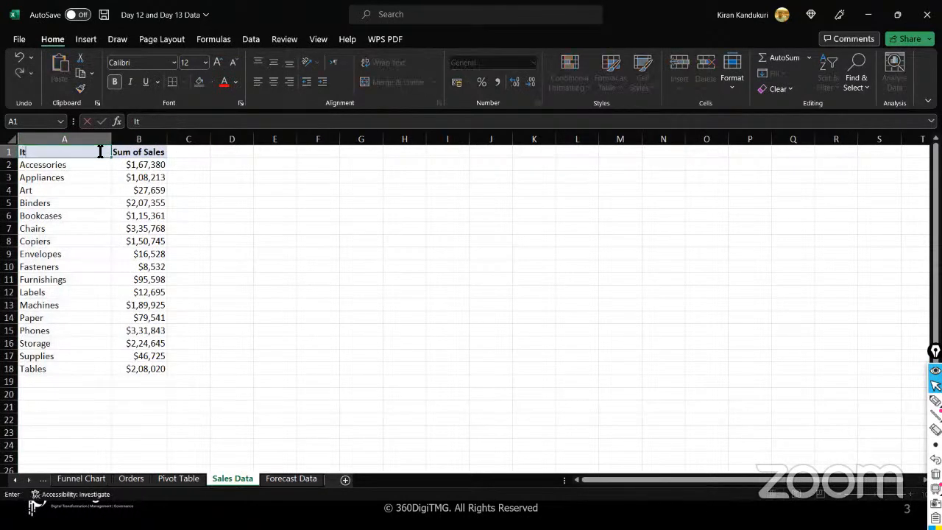
type("ems")
left_click(131, 151)
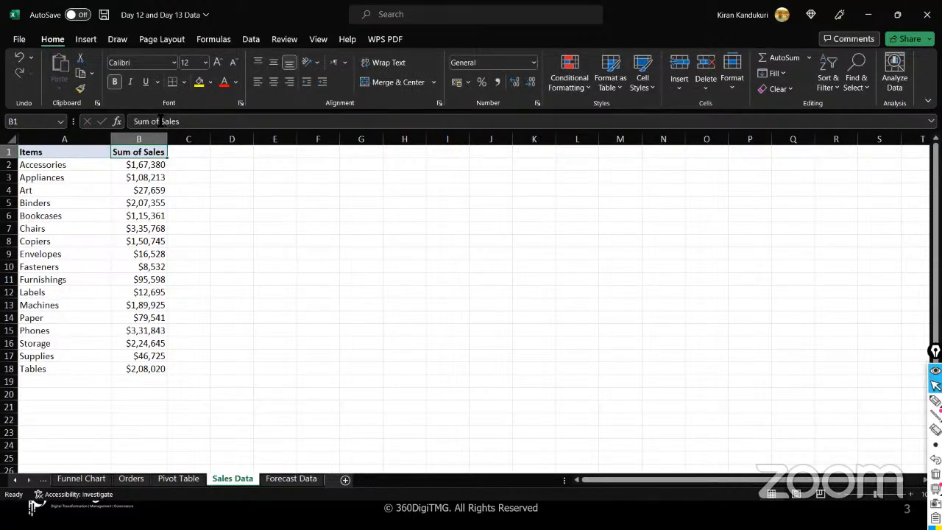
left_click_drag(161, 121, 122, 122)
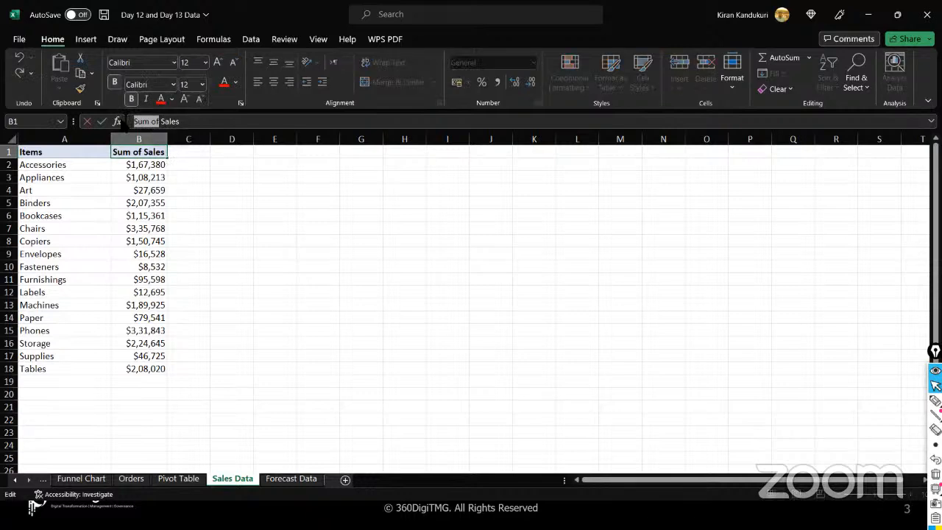
key("BackSpace")
key("BackSpace")
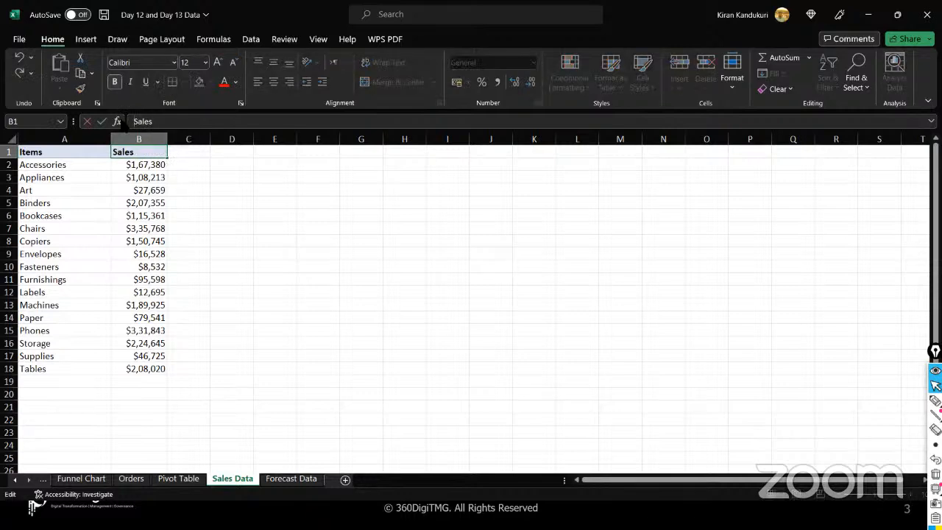
left_click(195, 251)
left_click_drag(69, 164, 133, 368)
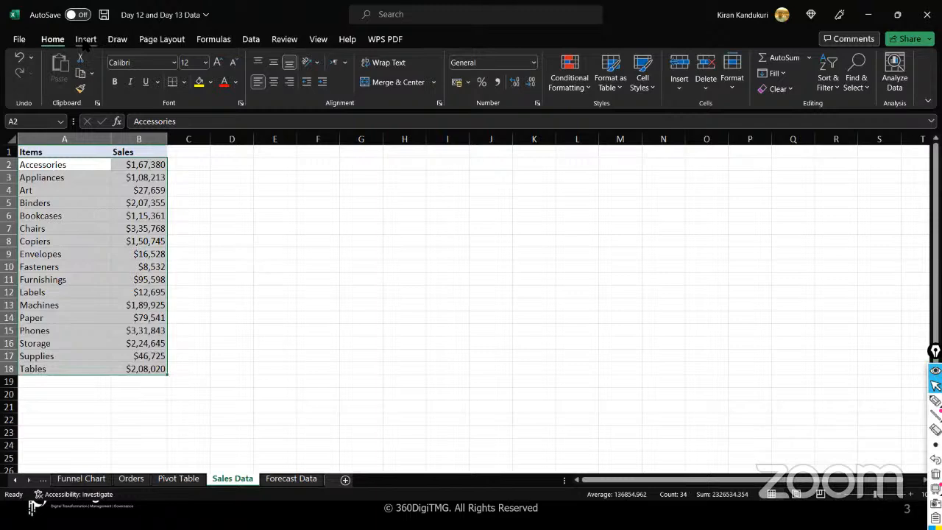
- Insert a Treemap hierarchy chart of the Items and Sales data and enlarge it up and left
left_click(85, 41)
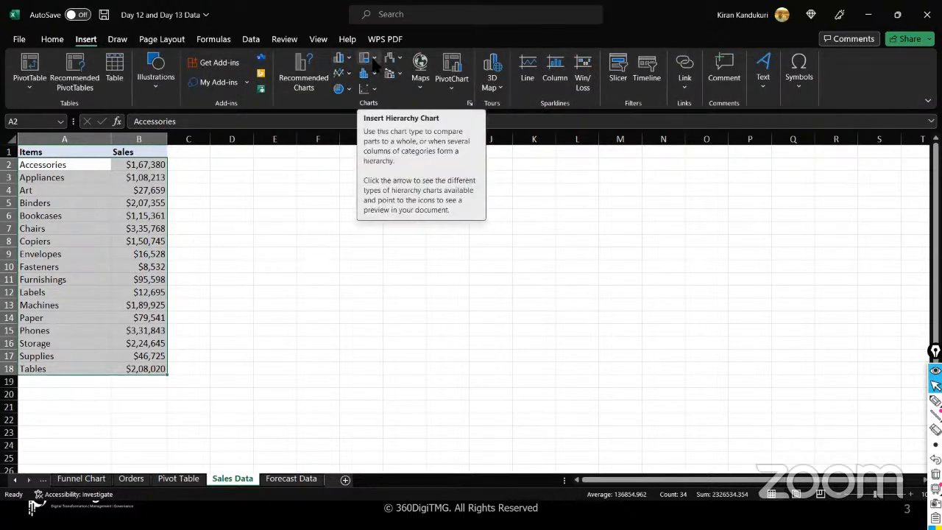
left_click(373, 60)
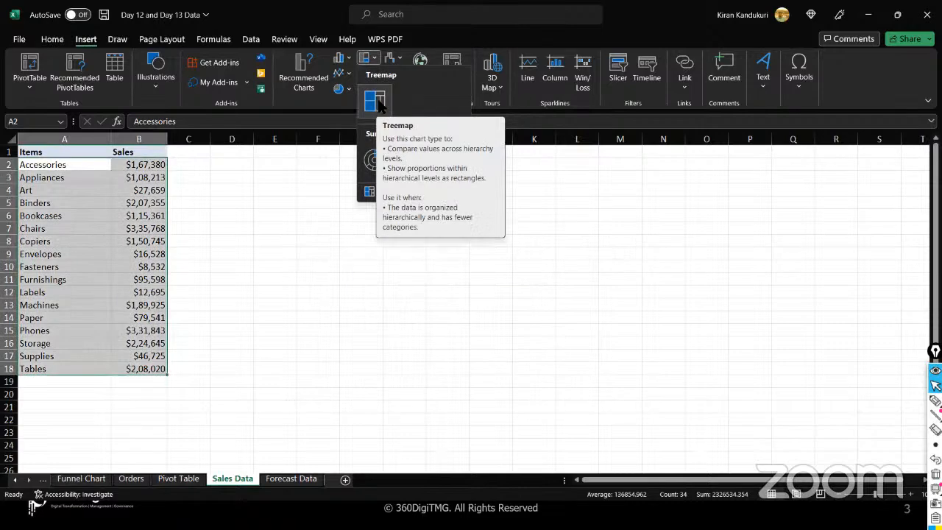
left_click(375, 103)
left_click_drag(326, 220, 281, 183)
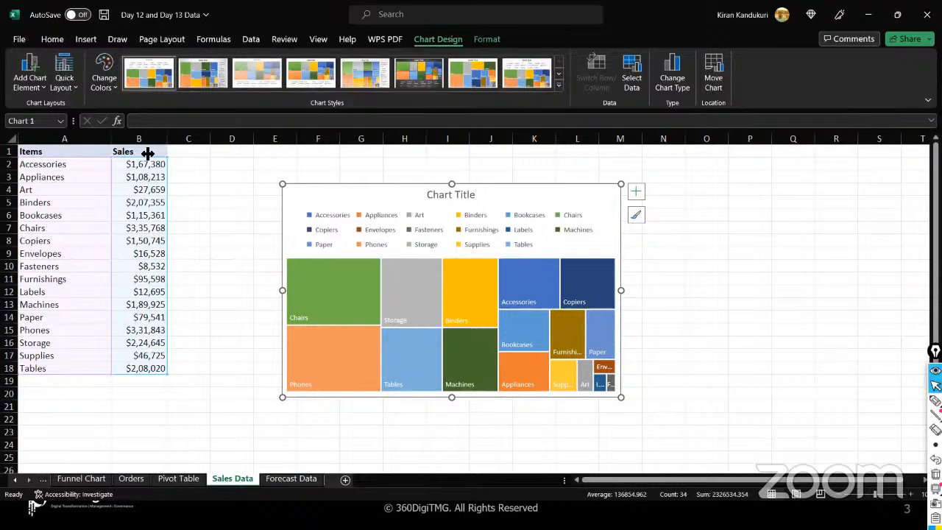
- Apply Quick Layout 6 with the legend on the right, then chart Style 2 with shading and a bold title
left_click(43, 89)
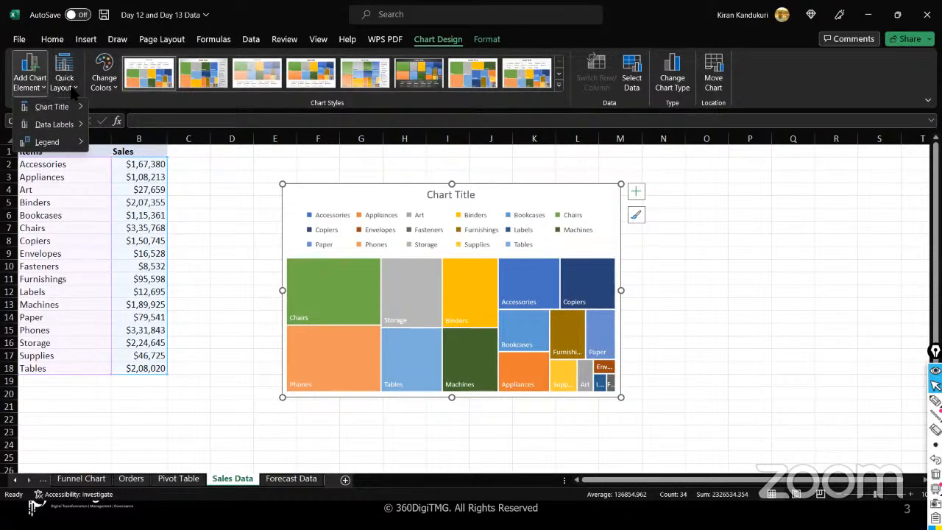
left_click(73, 89)
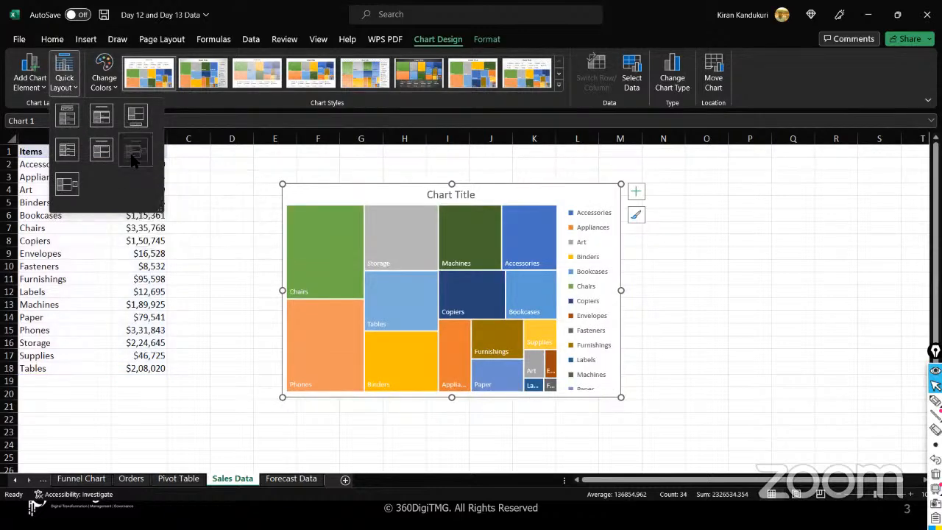
left_click(134, 152)
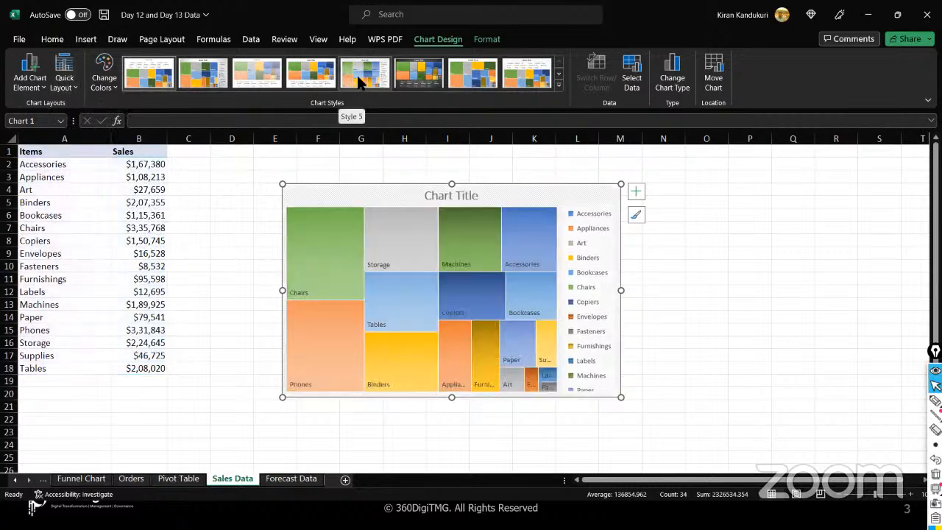
left_click(359, 81)
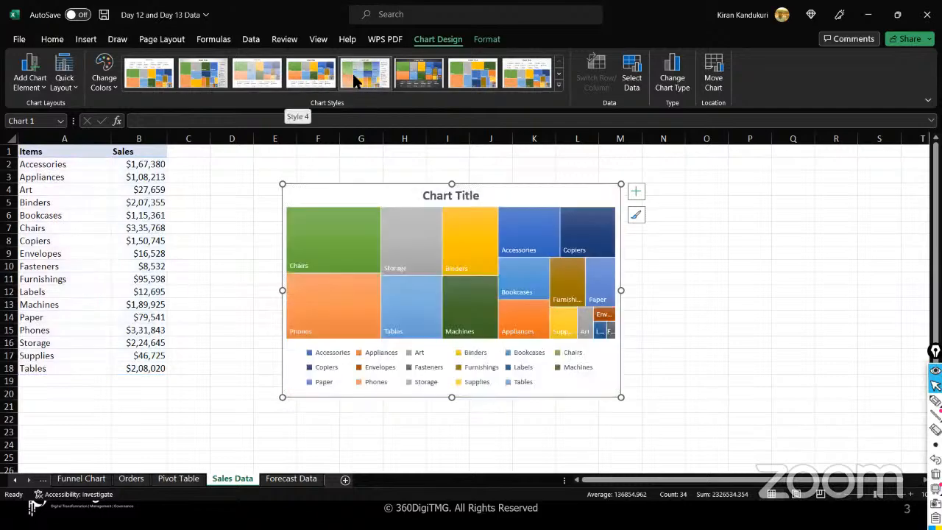
left_click(215, 81)
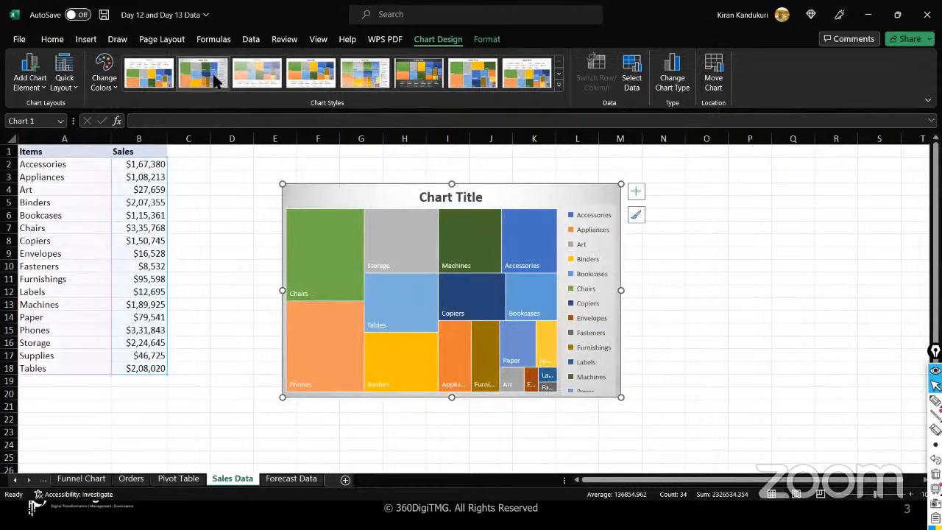
- Retitle the treemap 'Tree Map' and drag the chart larger toward the lower left
left_click(460, 198)
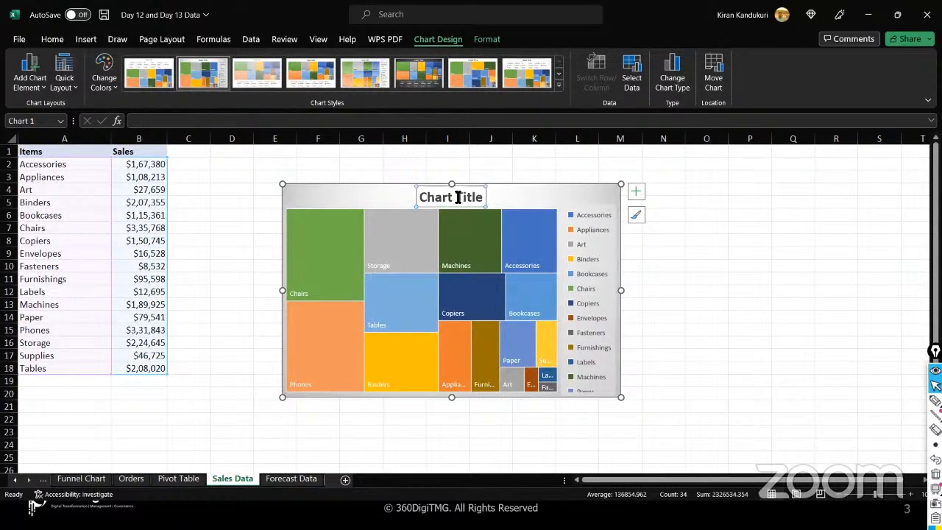
triple_click(457, 197)
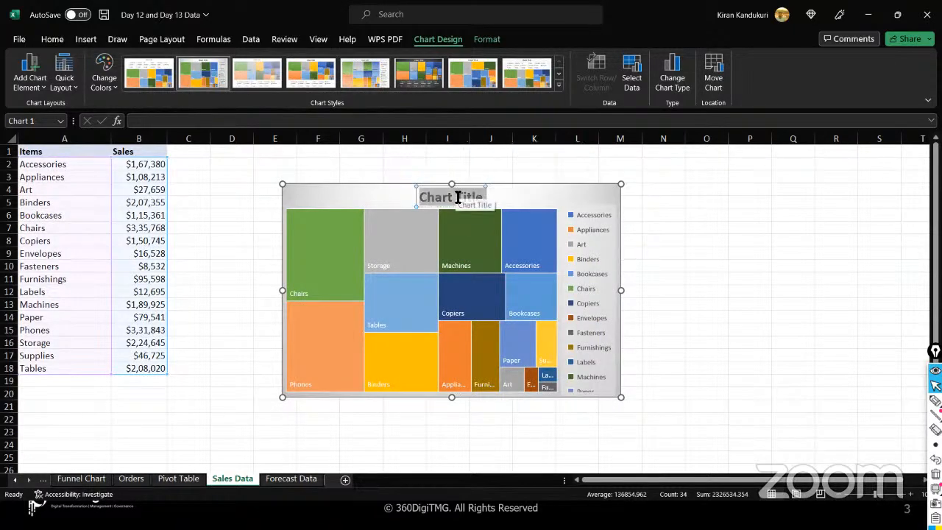
type("Tree Map")
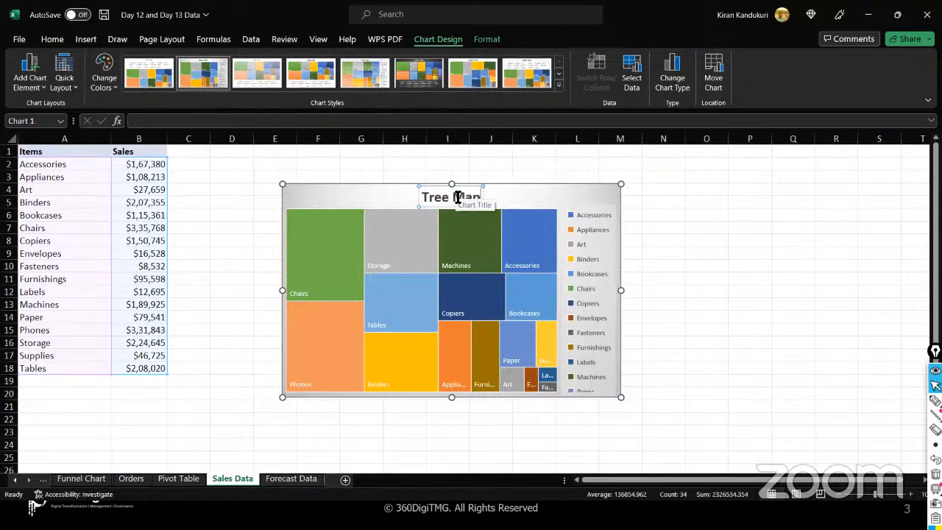
left_click(598, 197)
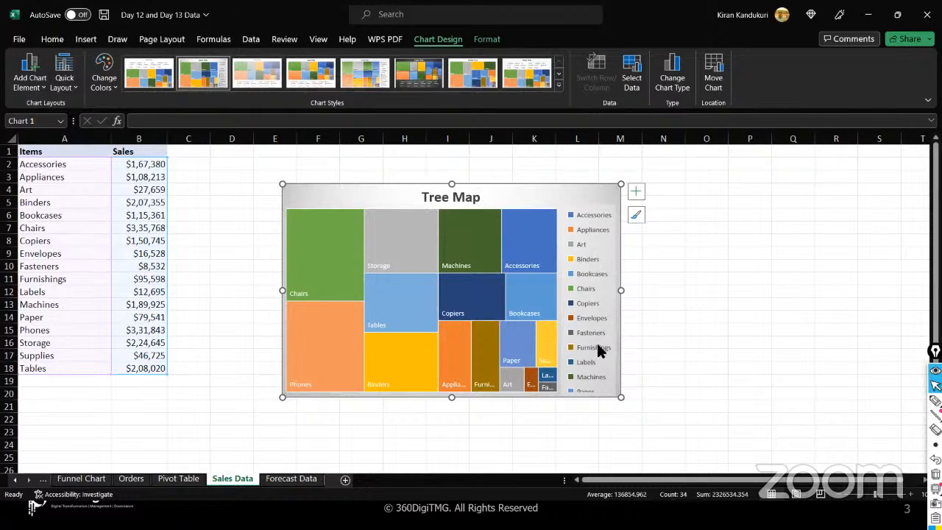
left_click_drag(282, 397, 222, 425)
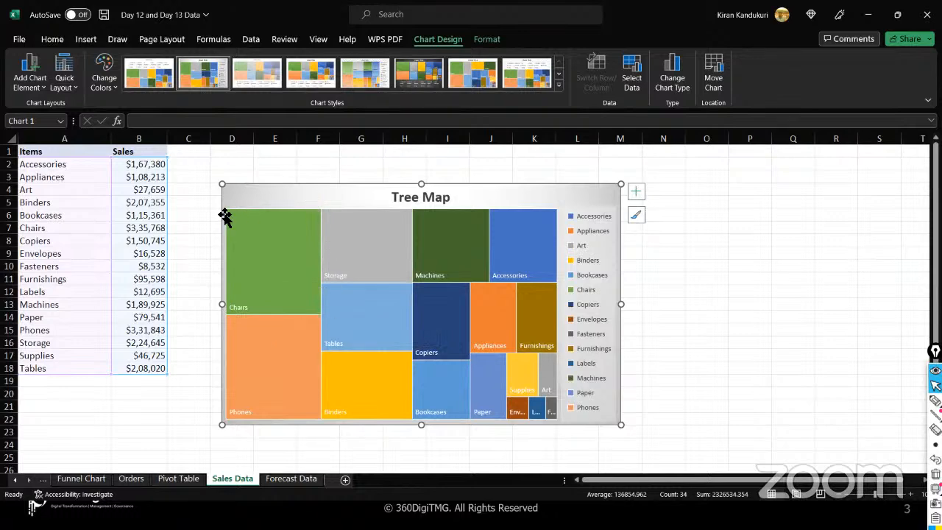
- Fill the Chairs row, A7:B7, with yellow
left_click(89, 165)
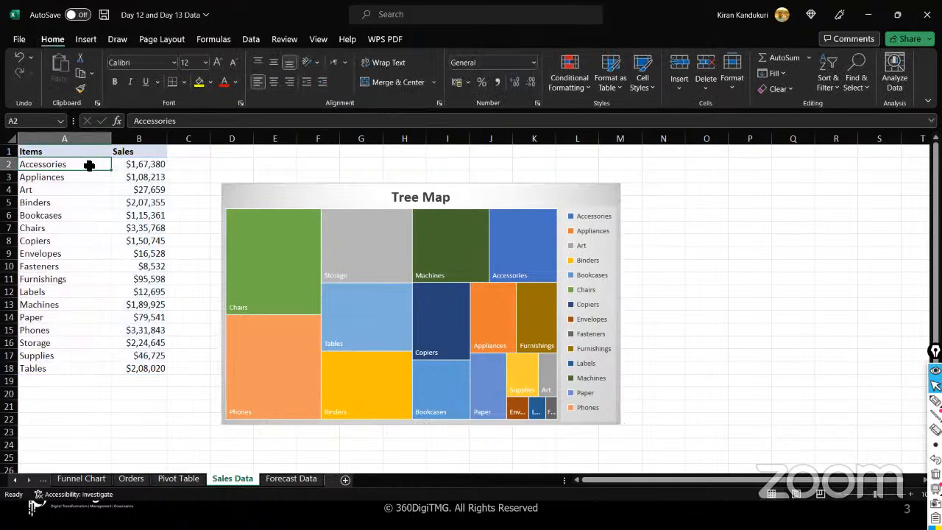
key("shift+Down")
key("shift+Down")
key("shift+Down")
key("shift+Down")
key("shift+Down")
key("shift+Down")
key("shift+Down")
key("shift+Down")
key("shift+Down")
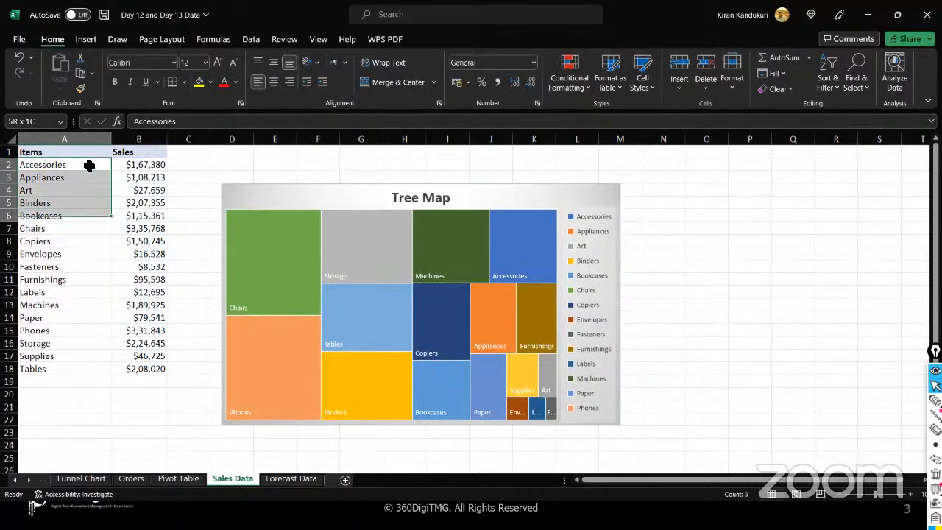
key("shift+Down")
key("shift+Down")
key("shift+Down")
key("shift+Down")
key("shift+Down")
key("shift+Down")
key("shift+Down")
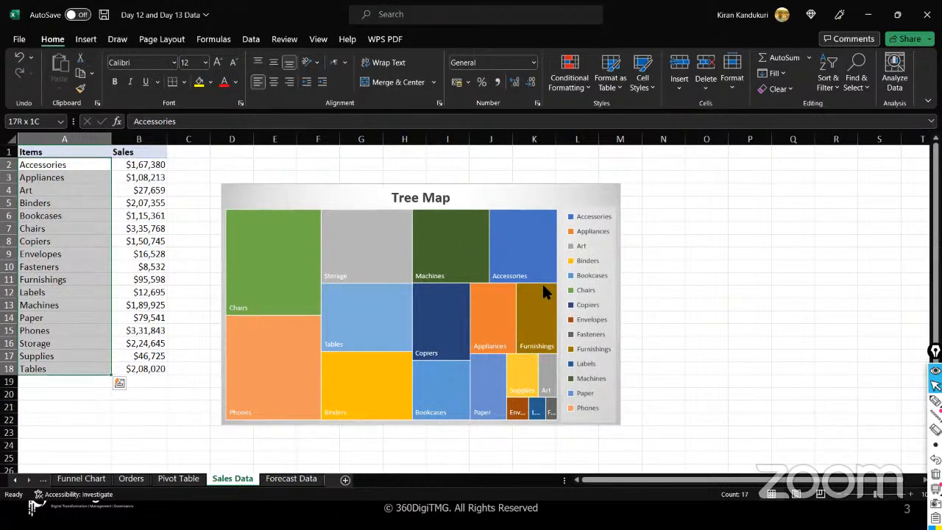
left_click(271, 283)
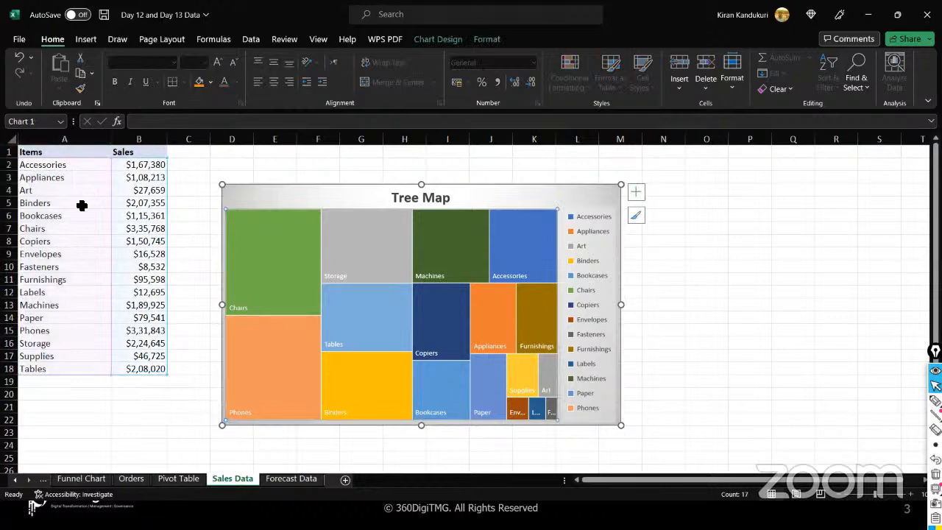
left_click(51, 229)
mouse_move(260, 259)
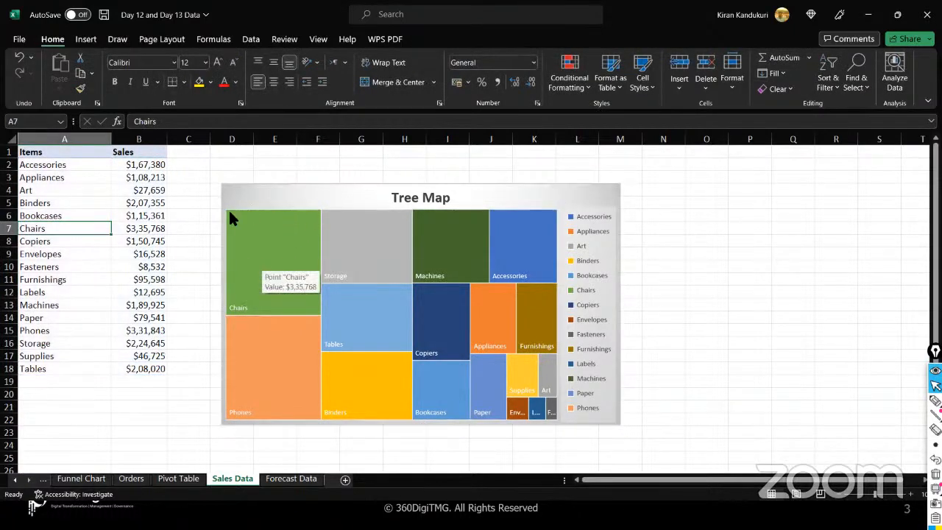
mouse_move(521, 395)
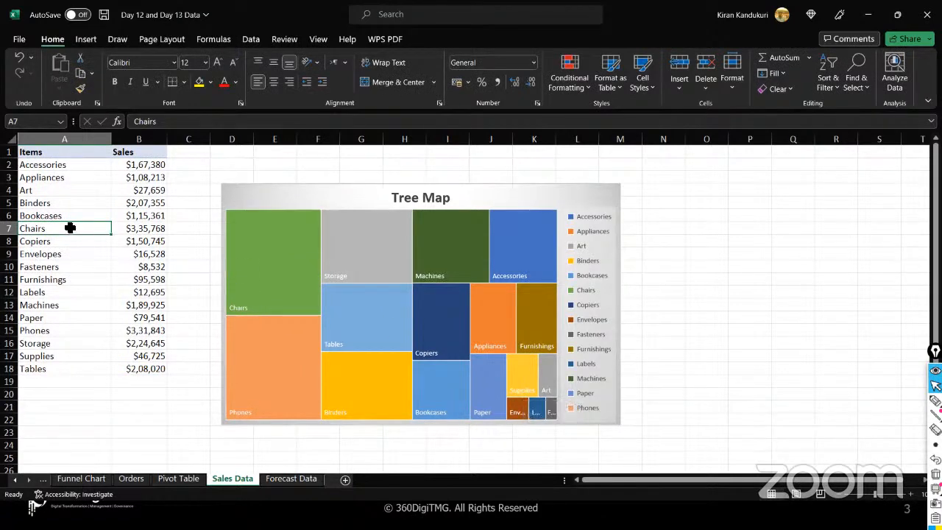
left_click_drag(92, 228, 137, 231)
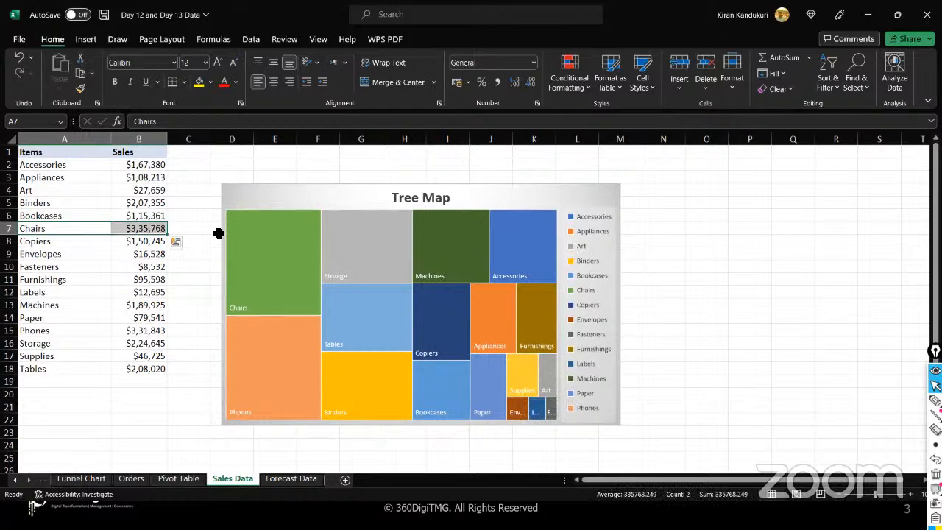
mouse_move(262, 211)
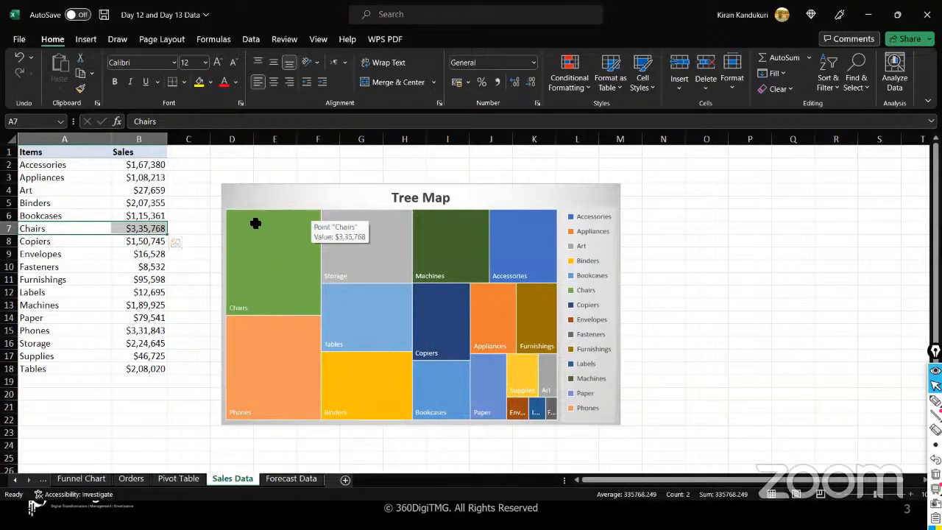
left_click(199, 81)
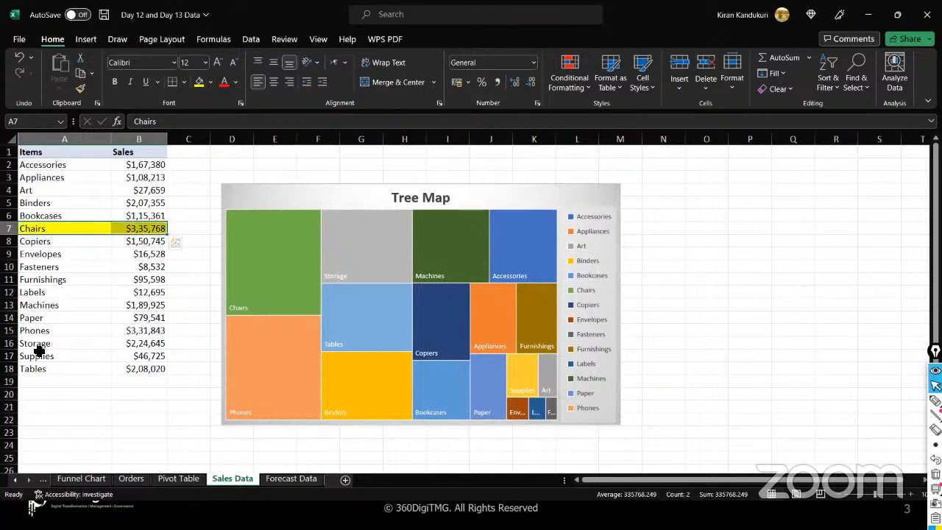
- Fill the Phones row, A15:B15, with the same yellow and reselect the treemap
left_click_drag(35, 331, 131, 332)
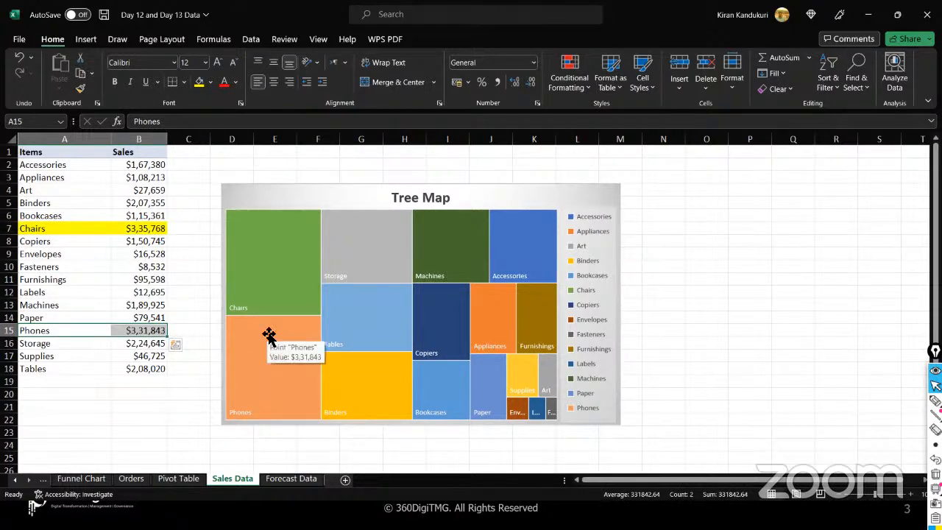
left_click(198, 82)
left_click(269, 354)
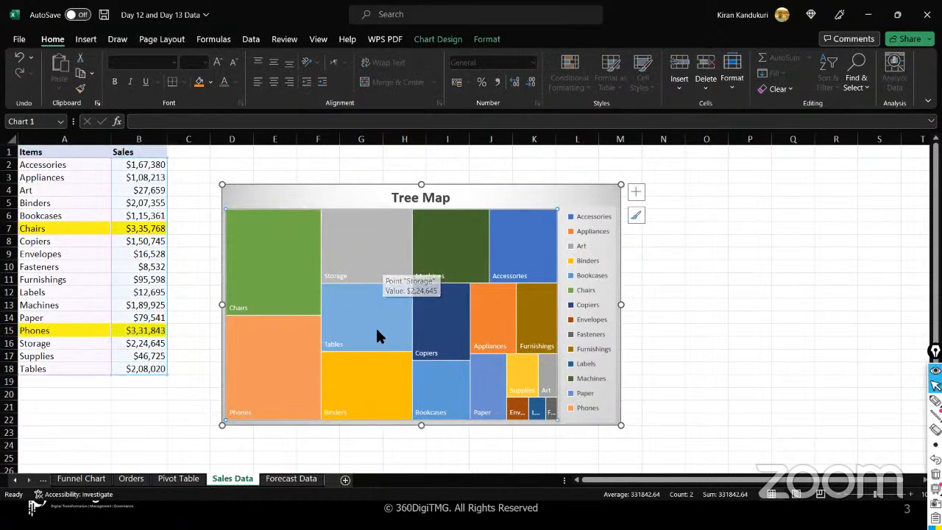
mouse_move(371, 409)
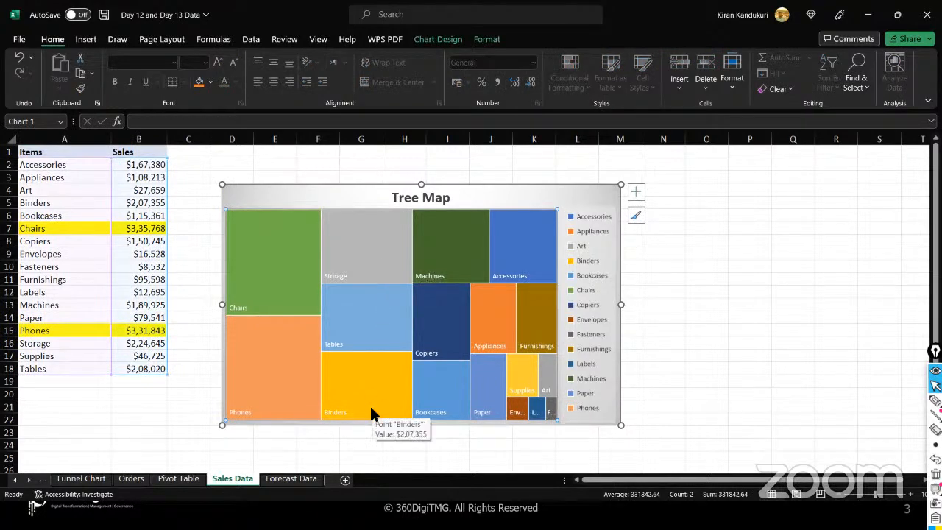
left_click(672, 370)
left_click(566, 192)
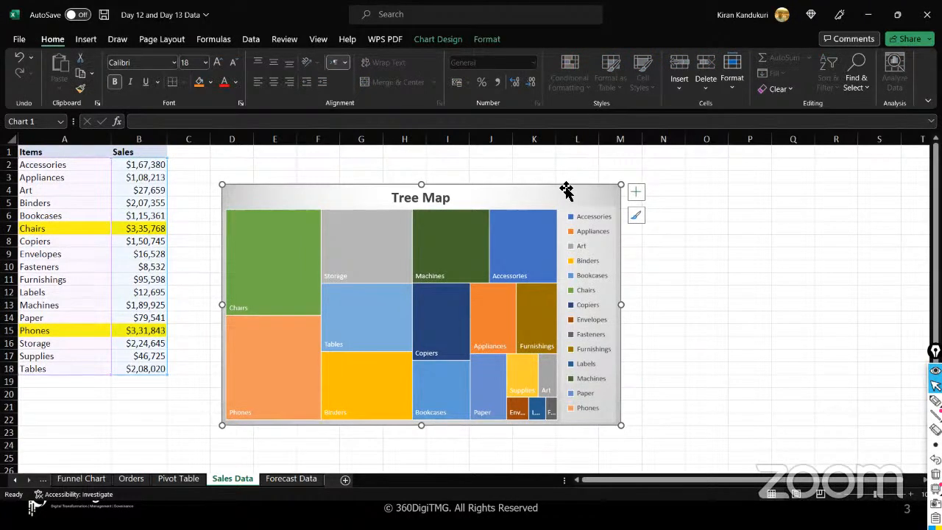
- Bring up the Format Data Labels pane via Add Chart Element > Data Labels > More Data Label Options
left_click(478, 41)
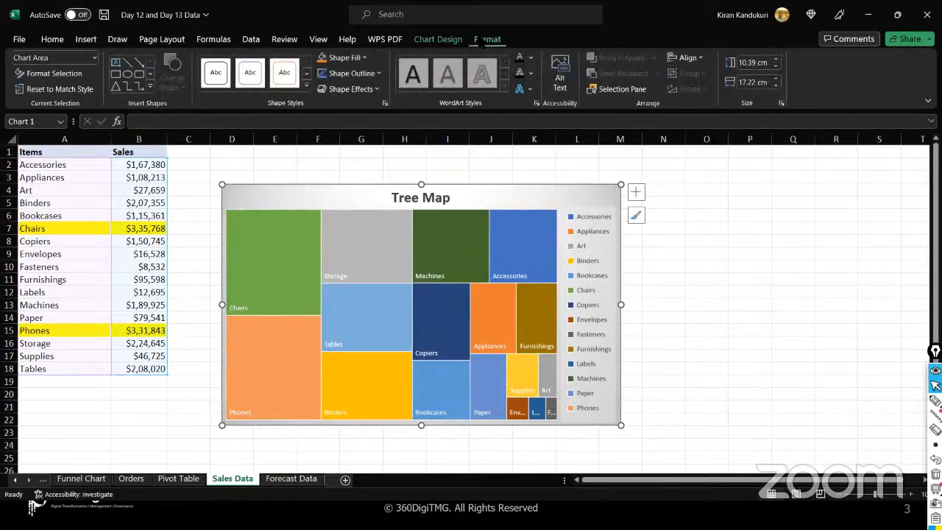
left_click(458, 40)
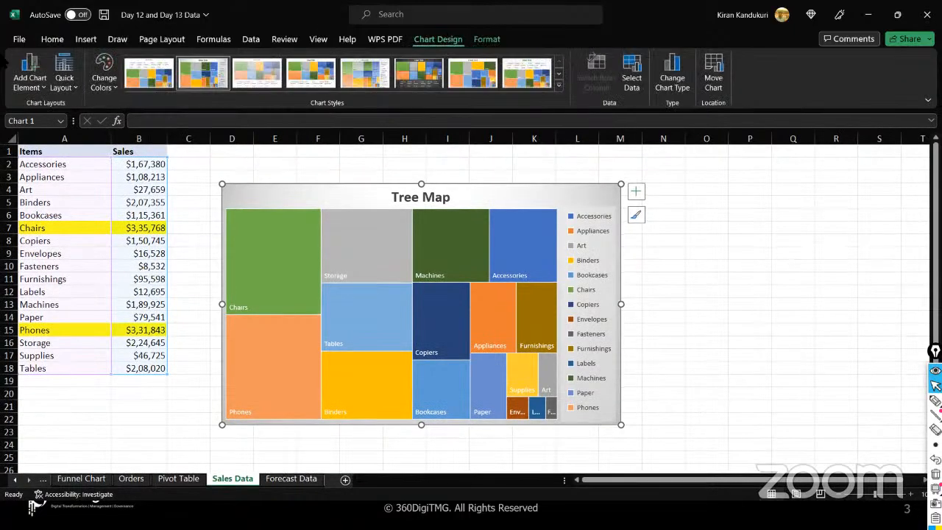
left_click(43, 88)
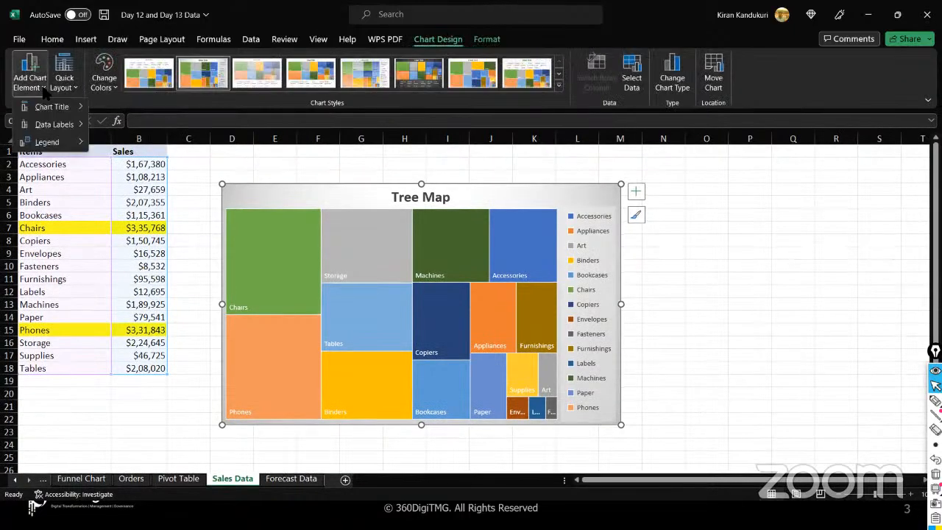
mouse_move(49, 127)
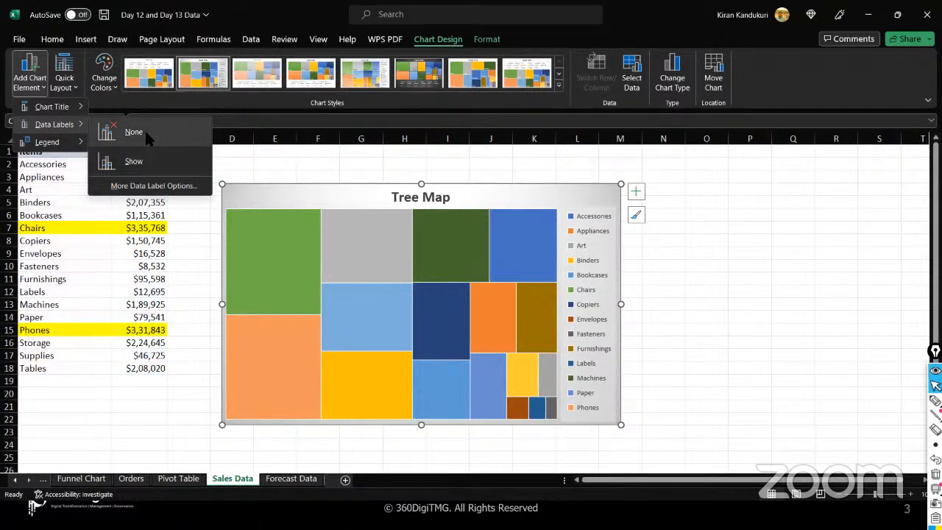
left_click(151, 187)
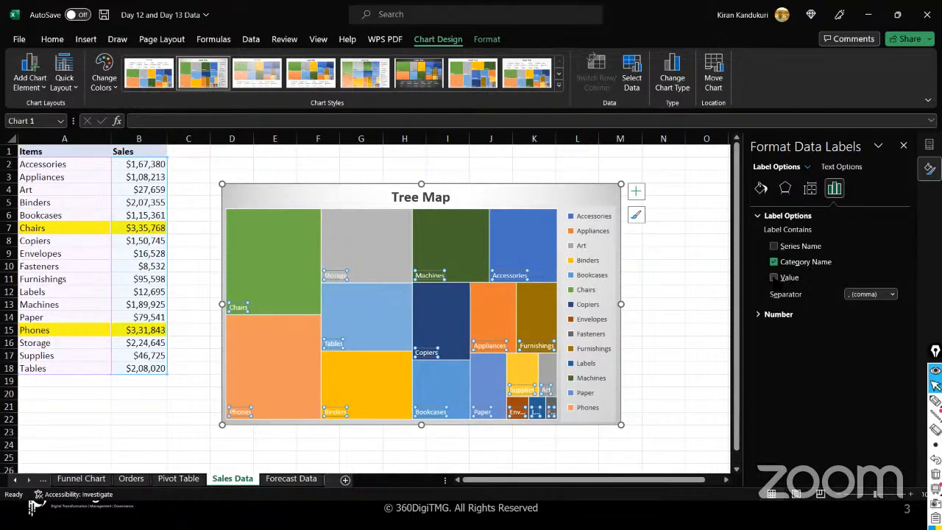
- Add Value to the treemap labels with a (New Line) separator, leaving Series Name unchecked
left_click(774, 277)
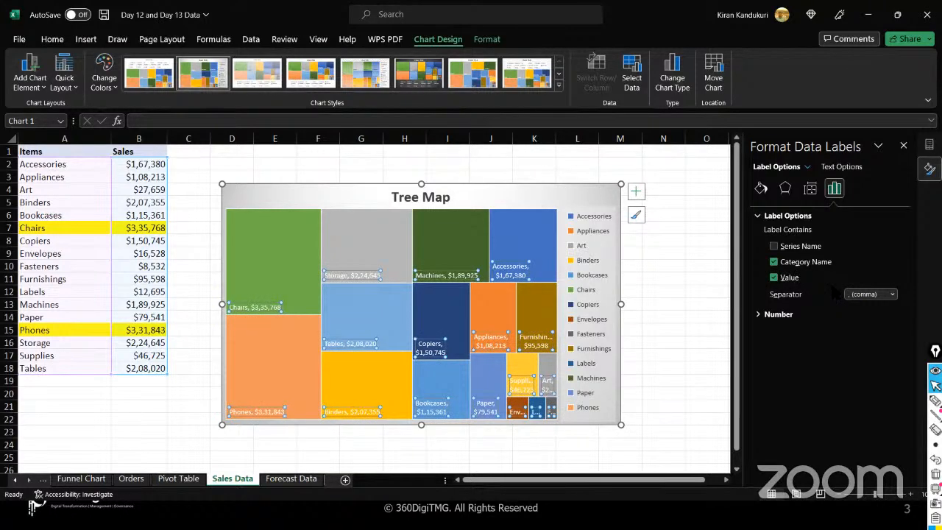
left_click(892, 295)
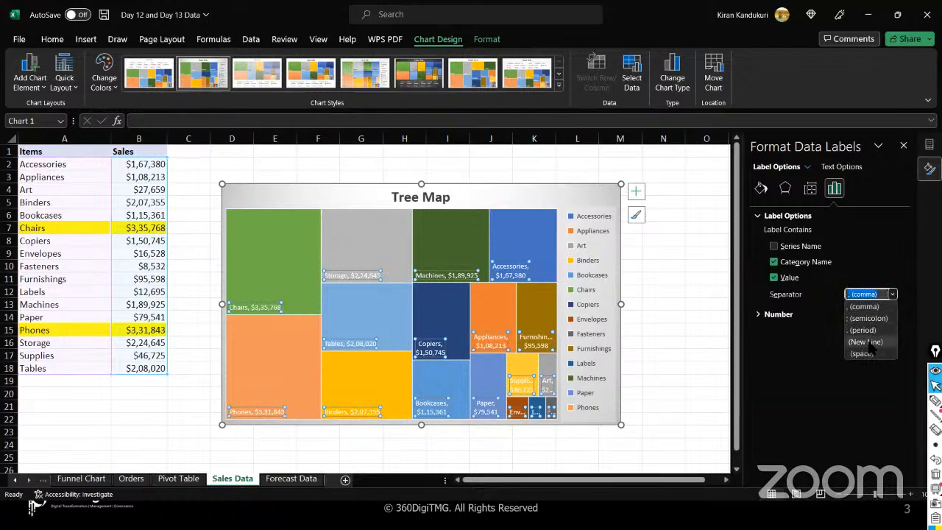
left_click(866, 342)
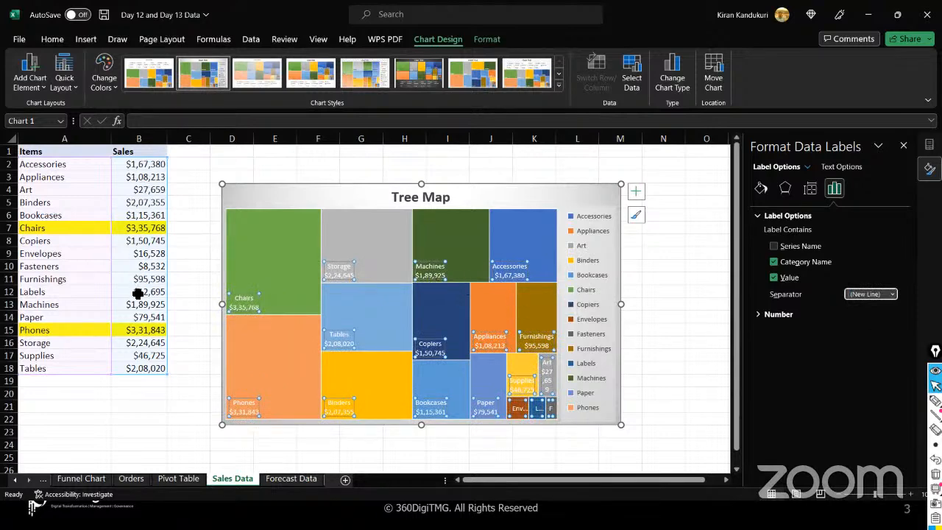
mouse_move(343, 278)
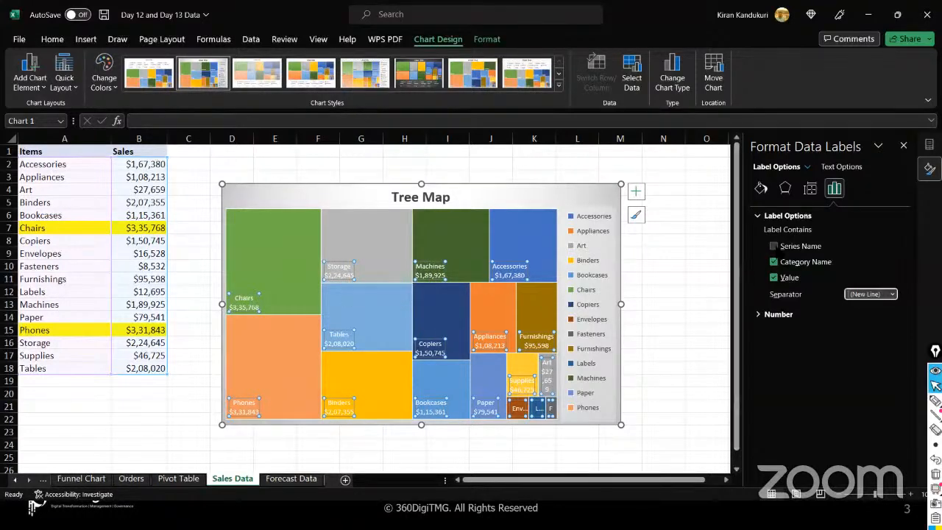
left_click(799, 246)
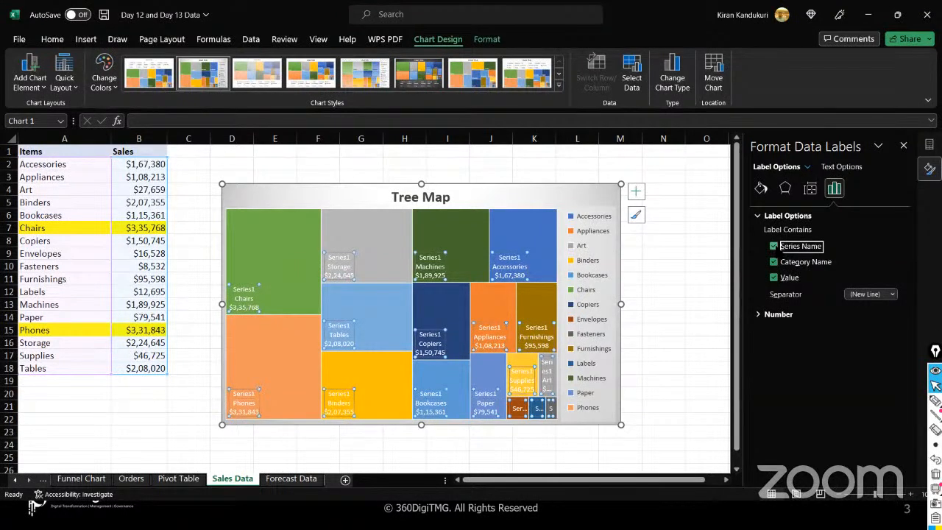
left_click(773, 246)
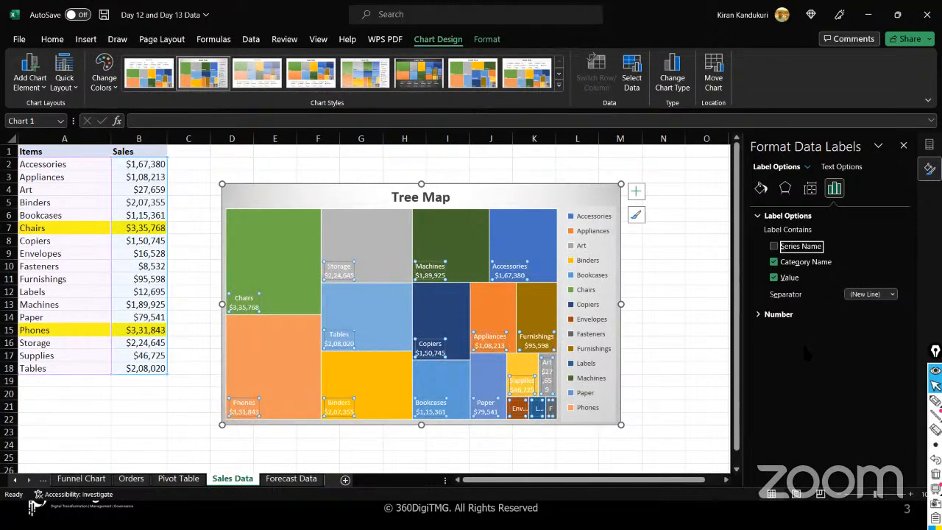
- Browse the label Text Options, Effects, and Fill & Line settings in the pane
left_click(836, 167)
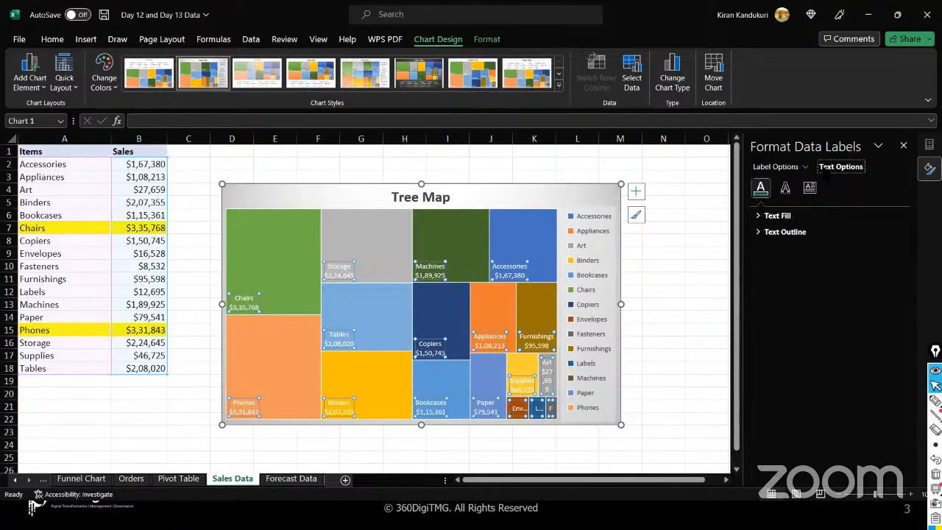
left_click(775, 167)
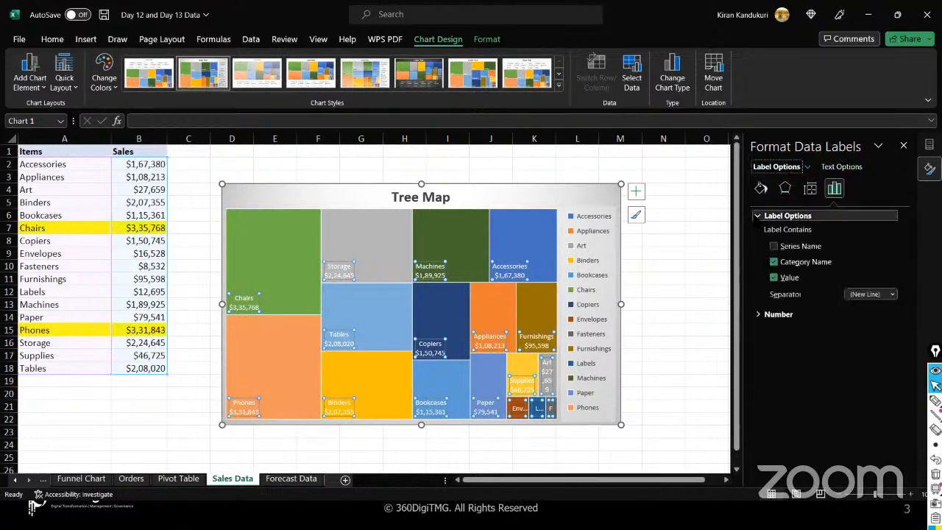
left_click(786, 189)
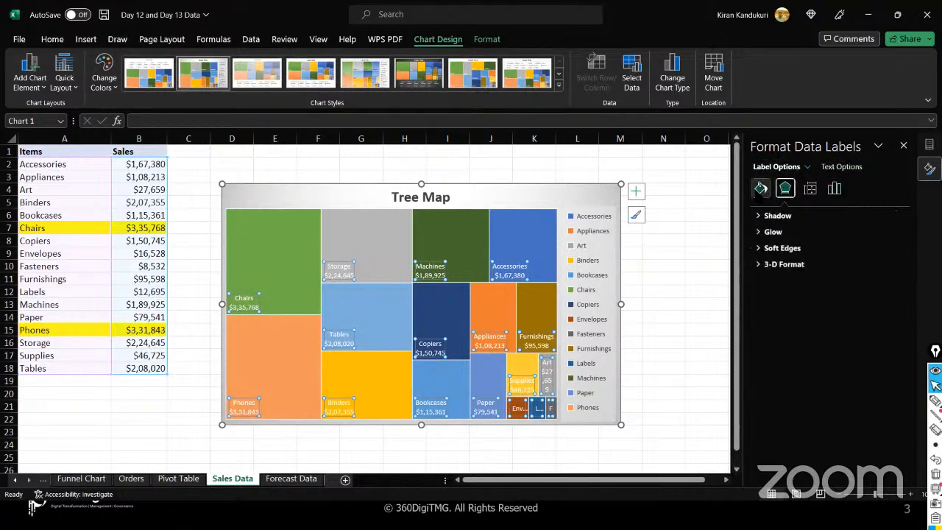
left_click(761, 188)
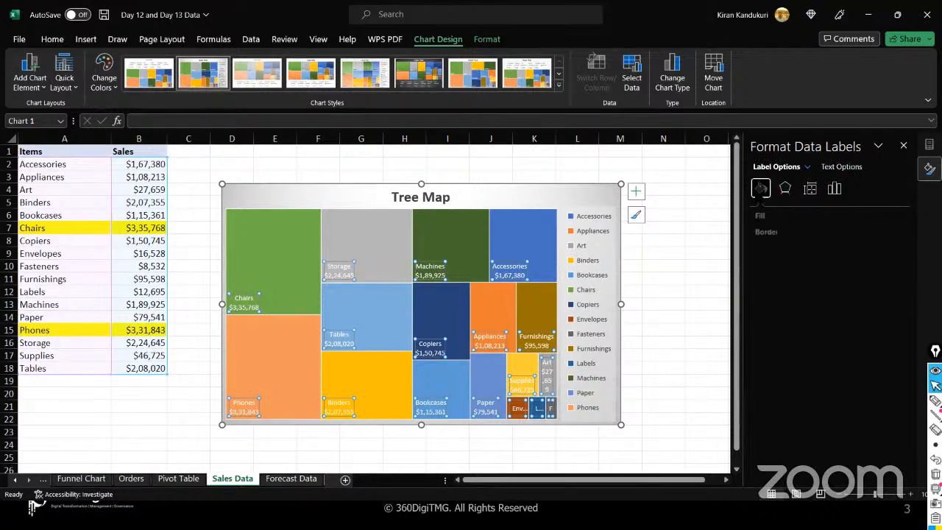
- Close the Format Data Labels pane and enlarge the Tree Map from its top-left corner
left_click(904, 145)
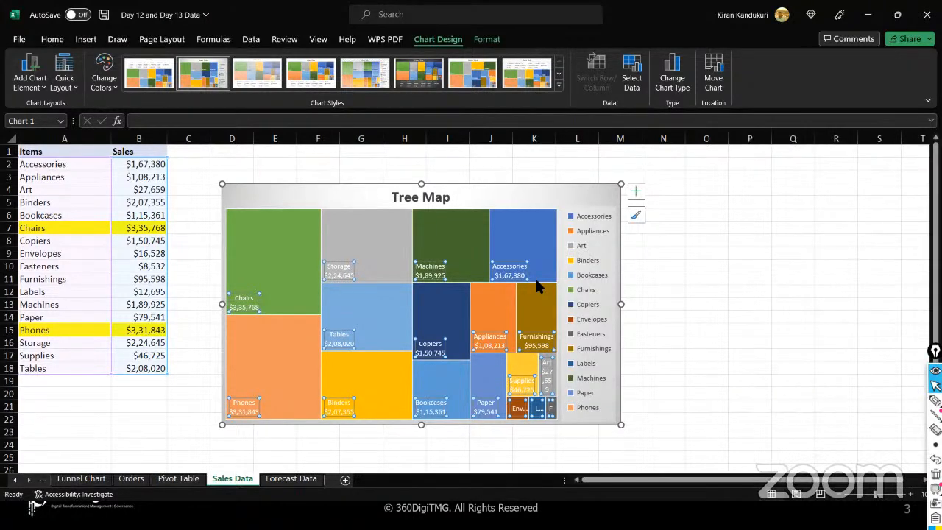
left_click_drag(222, 184, 206, 157)
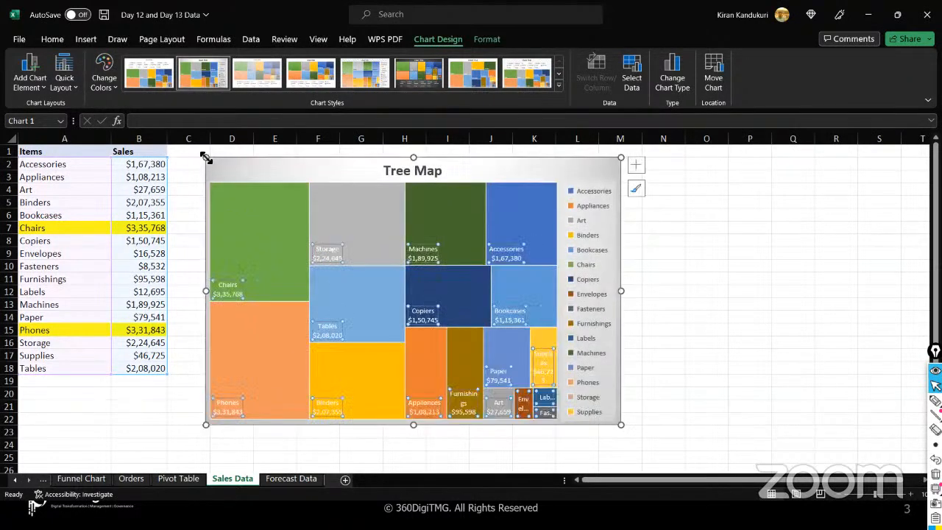
left_click(668, 404)
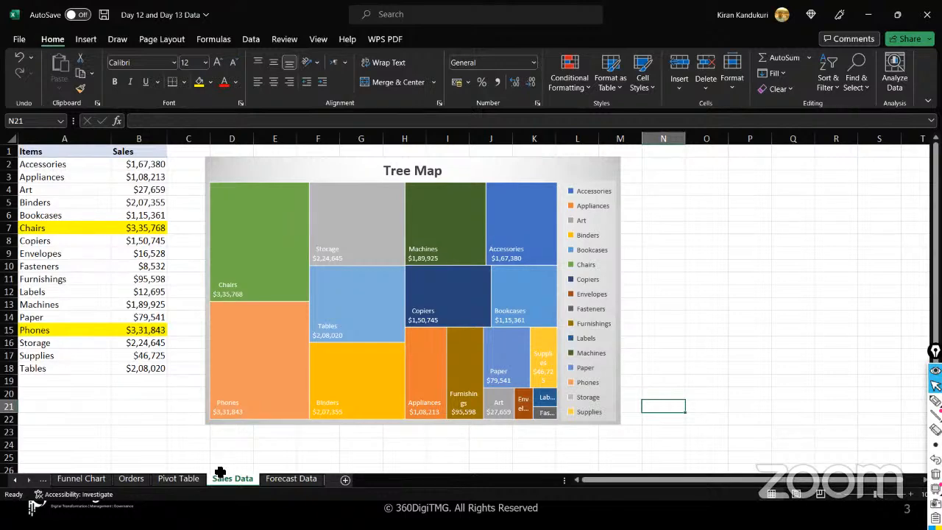
key("alt+Tab")
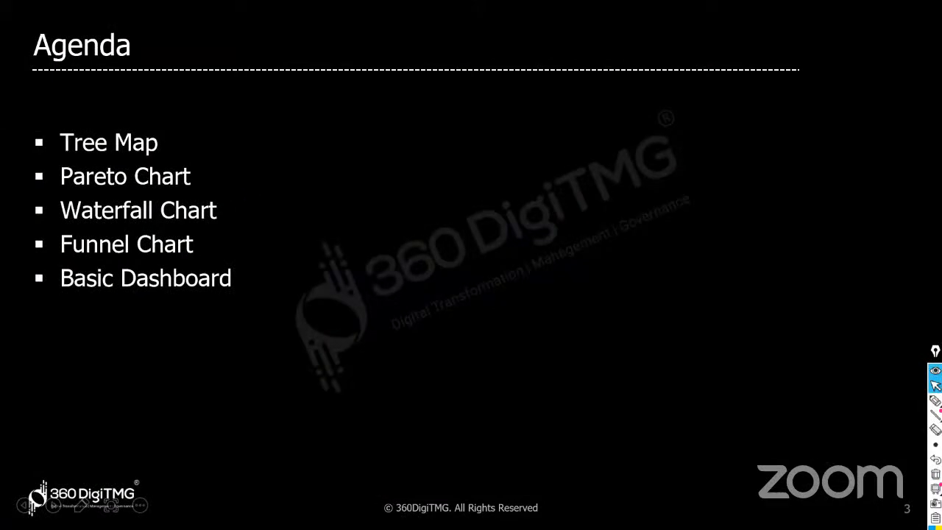
key("alt+Tab")
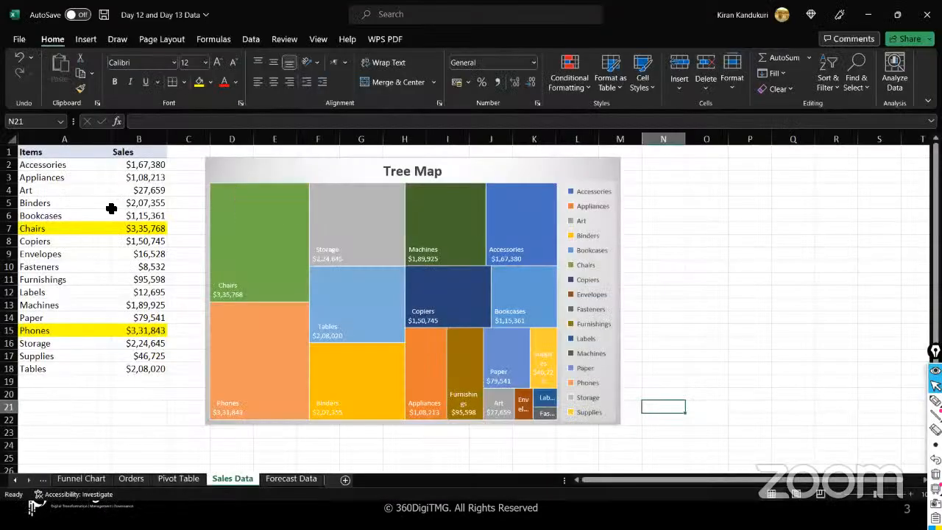
- Drag the Tree Map's bottom-right handle inward to shrink it to a compact size
left_click(226, 176)
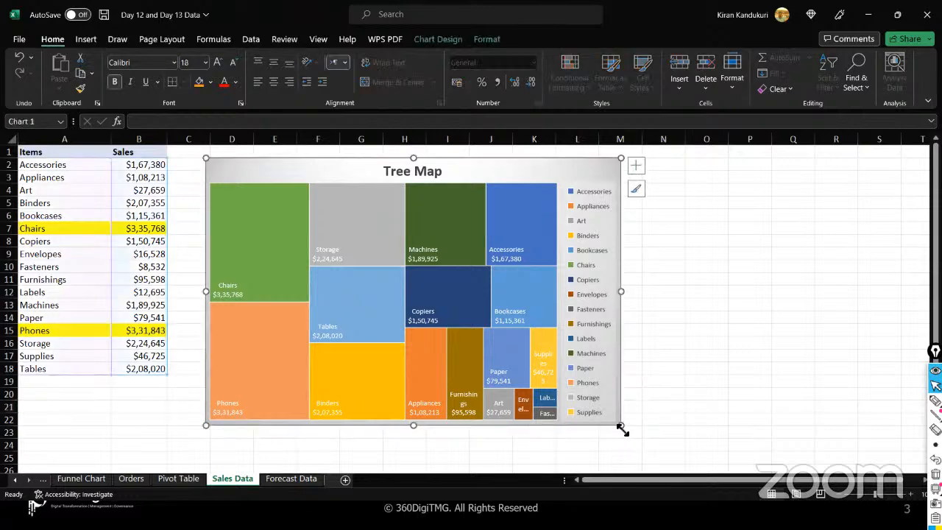
left_click_drag(621, 426, 407, 325)
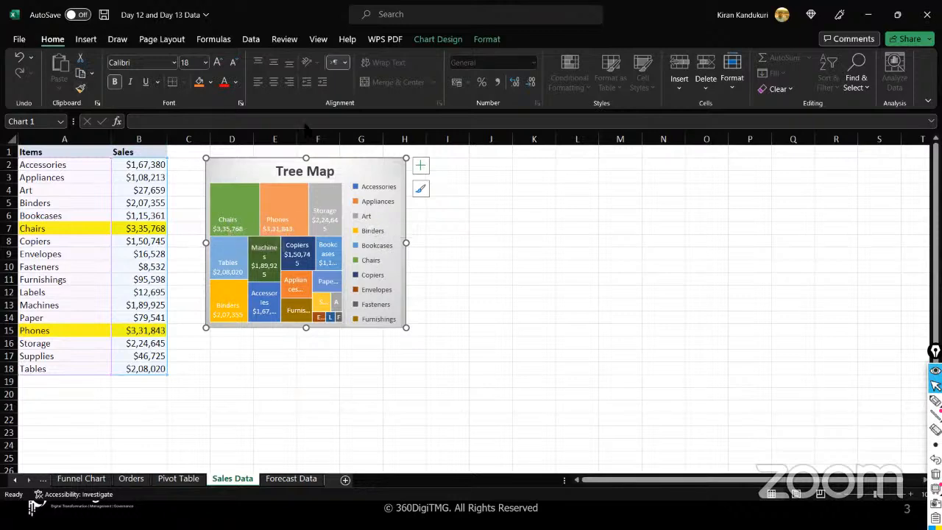
- Apply the quick layout with no legend and item names inside the tiles, then deselect the chart
left_click(440, 40)
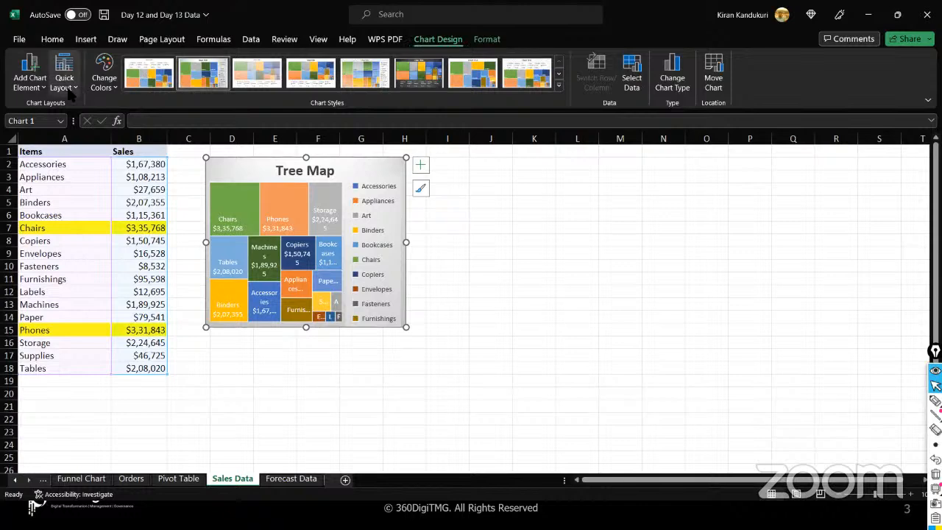
left_click(74, 91)
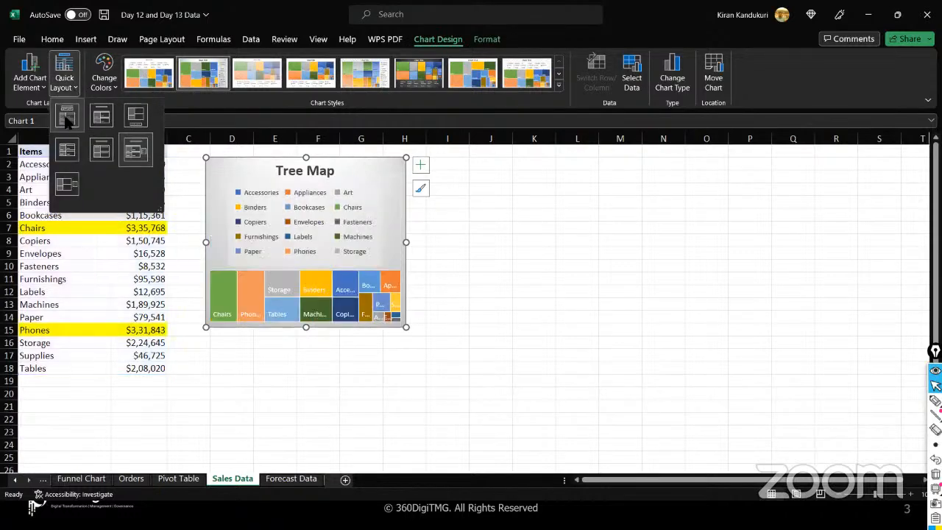
left_click(106, 122)
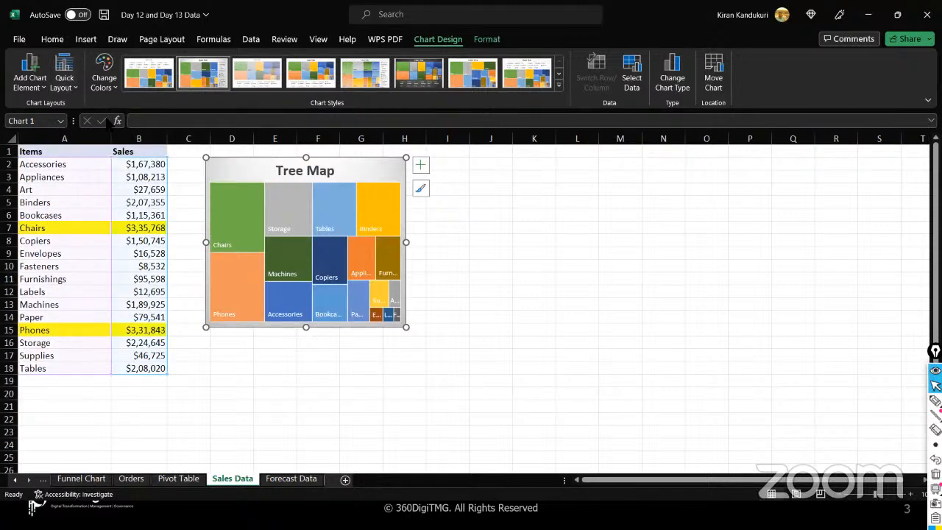
left_click(264, 374)
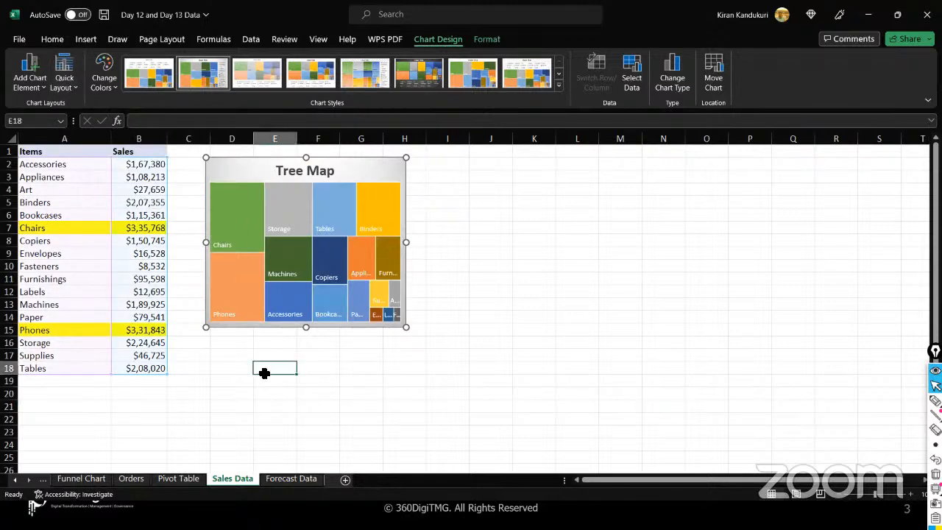
left_click_drag(46, 152, 137, 371)
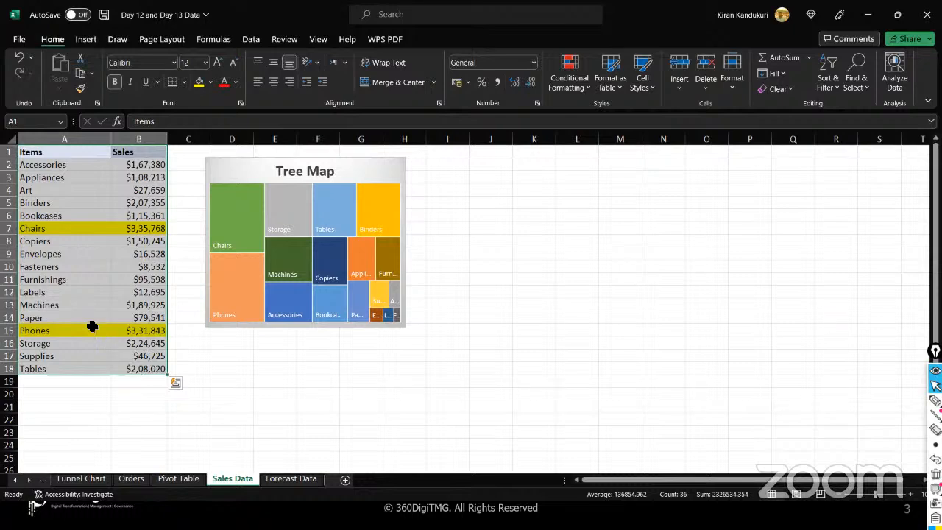
left_click(243, 381)
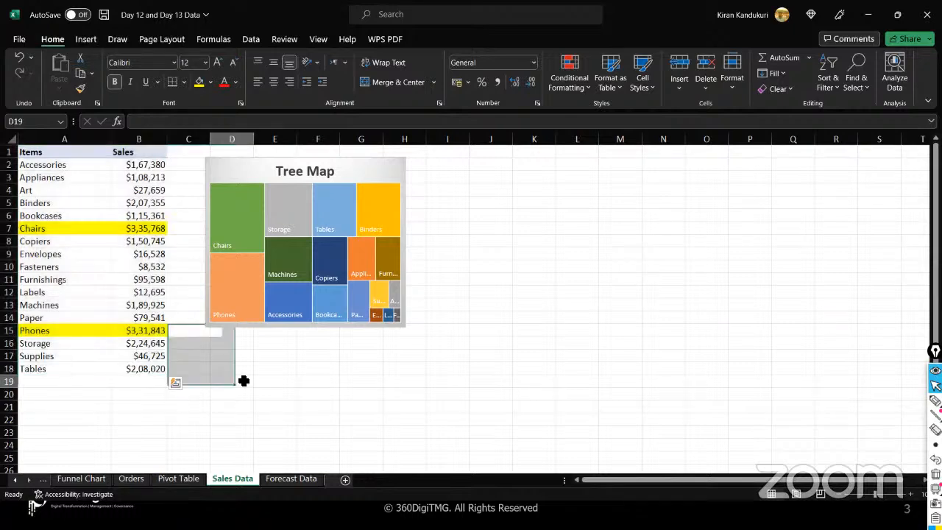
left_click(344, 480)
- Add a blank Sheet3 and review the hierarchy, column/bar and line/area chart lists
left_click(243, 227)
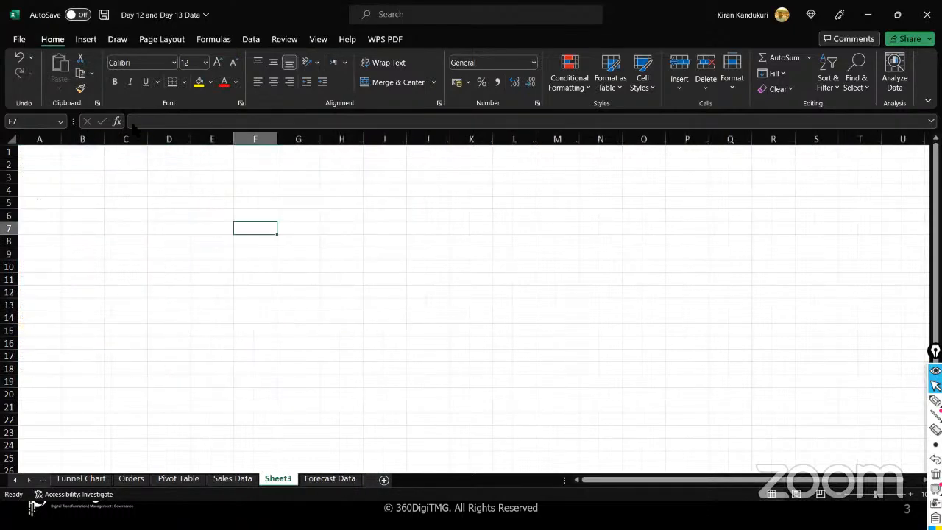
left_click(86, 39)
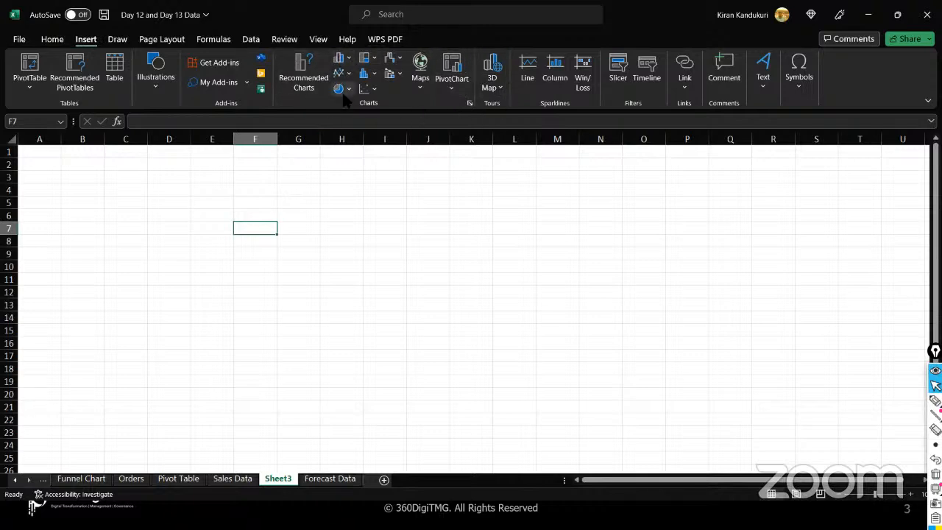
left_click(374, 59)
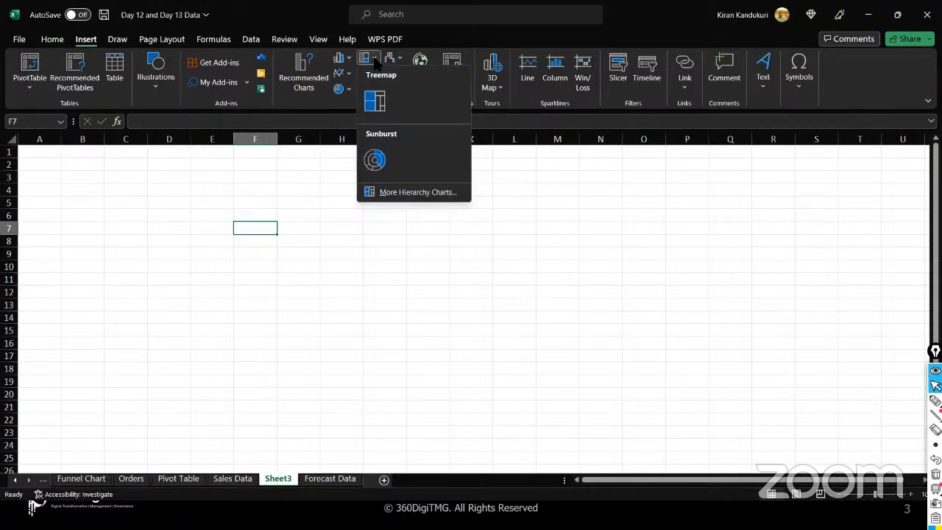
left_click(347, 62)
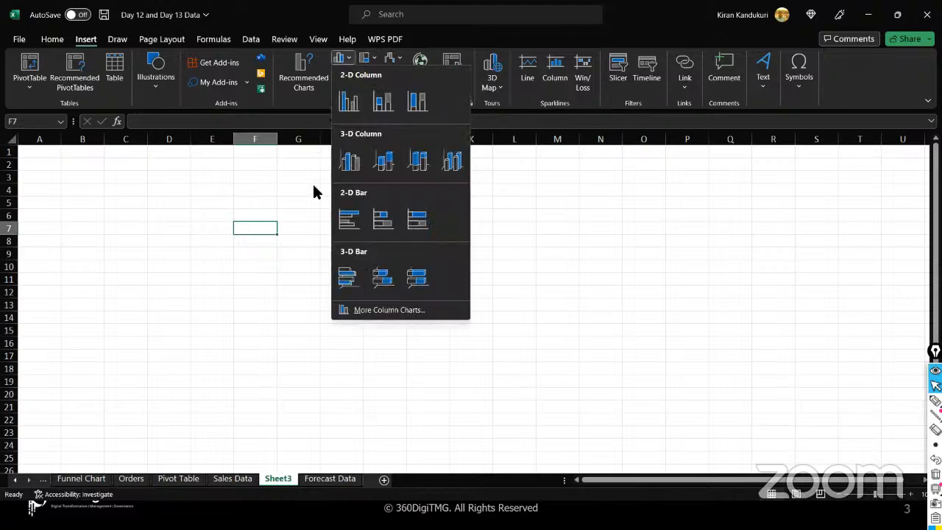
left_click(313, 213)
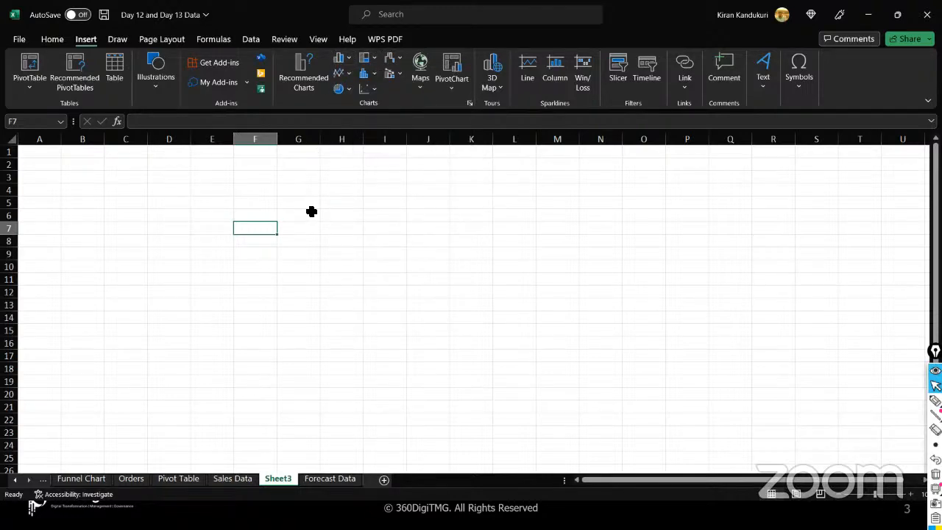
left_click(348, 74)
left_click(302, 170)
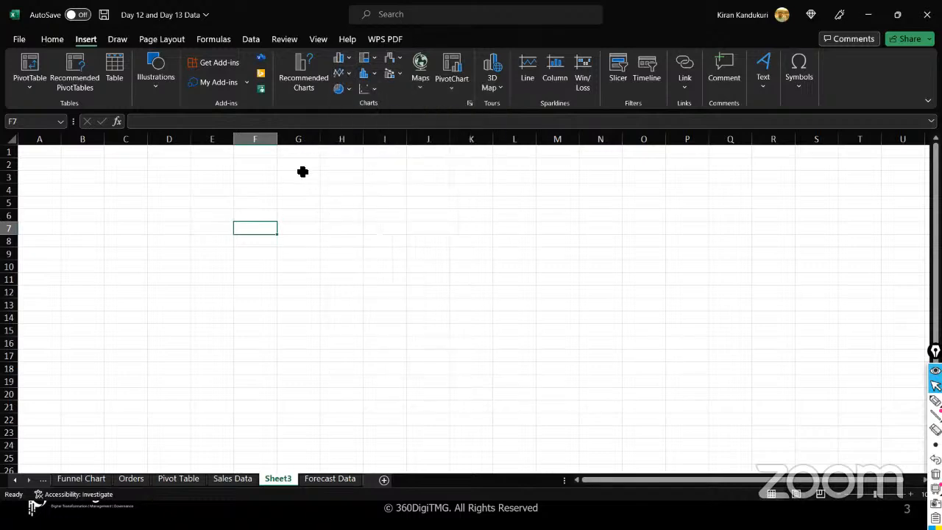
- Review the pie/doughnut, hierarchy, histogram/box-and-whisker and scatter/bubble chart types
left_click(348, 89)
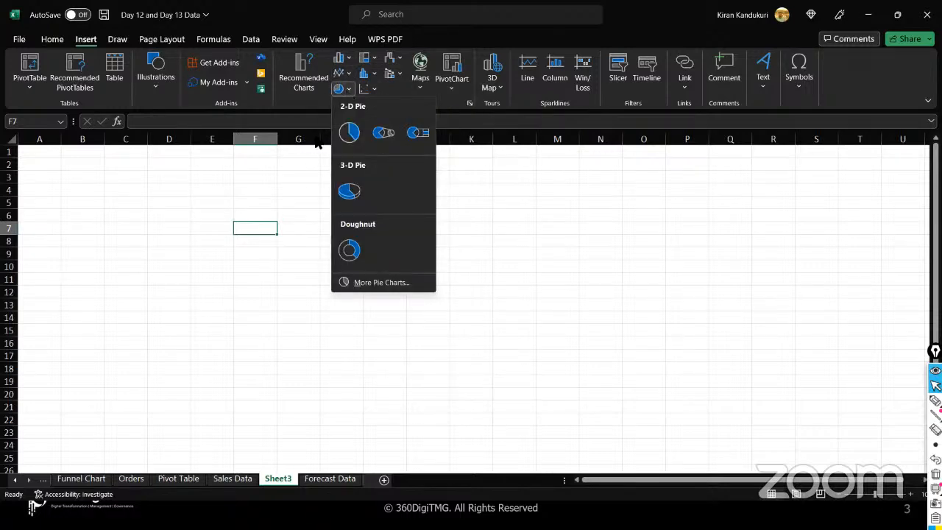
left_click(298, 177)
left_click(374, 59)
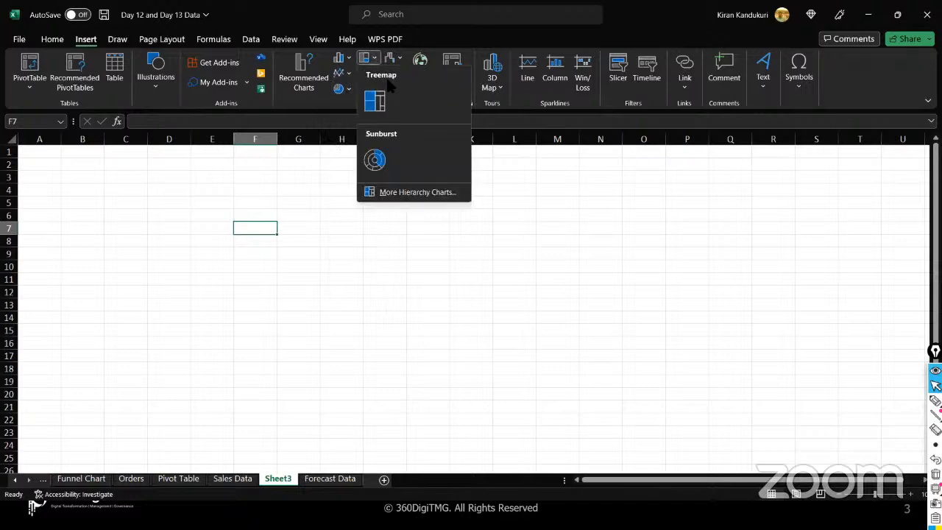
left_click(331, 167)
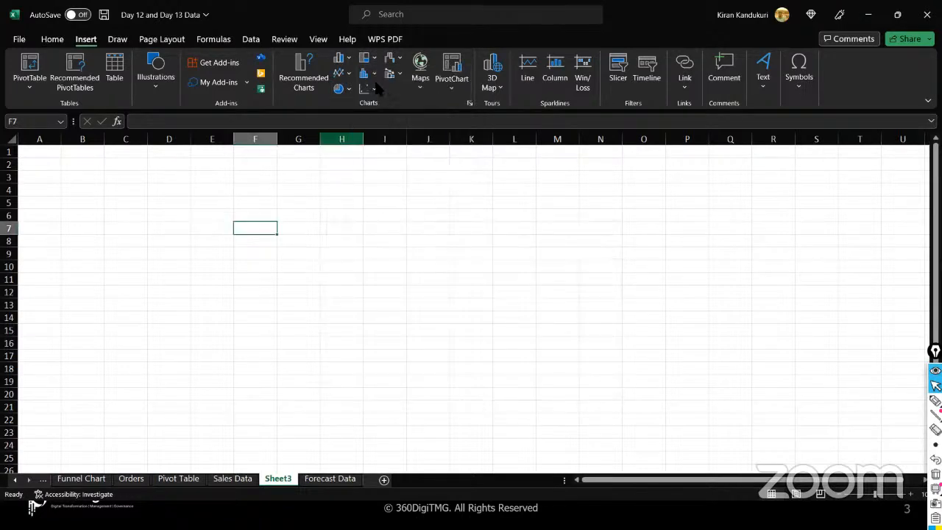
left_click(368, 74)
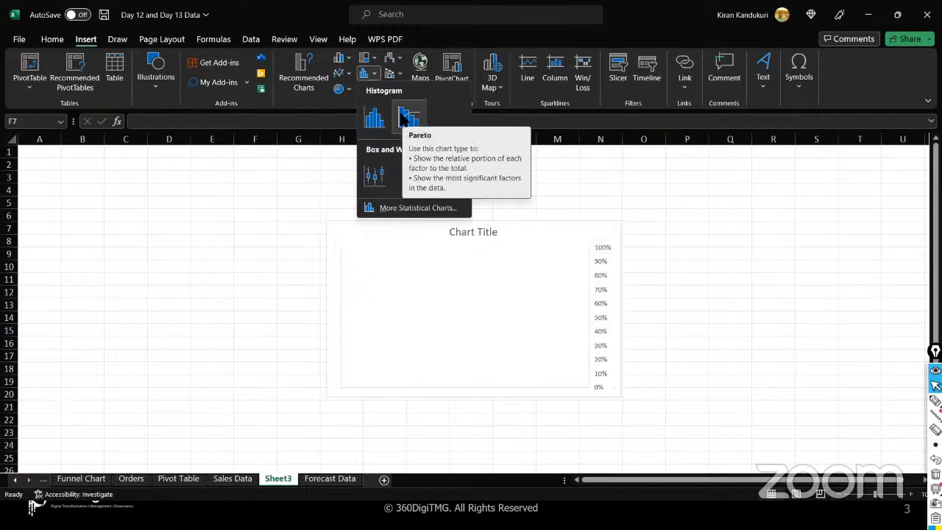
left_click(343, 107)
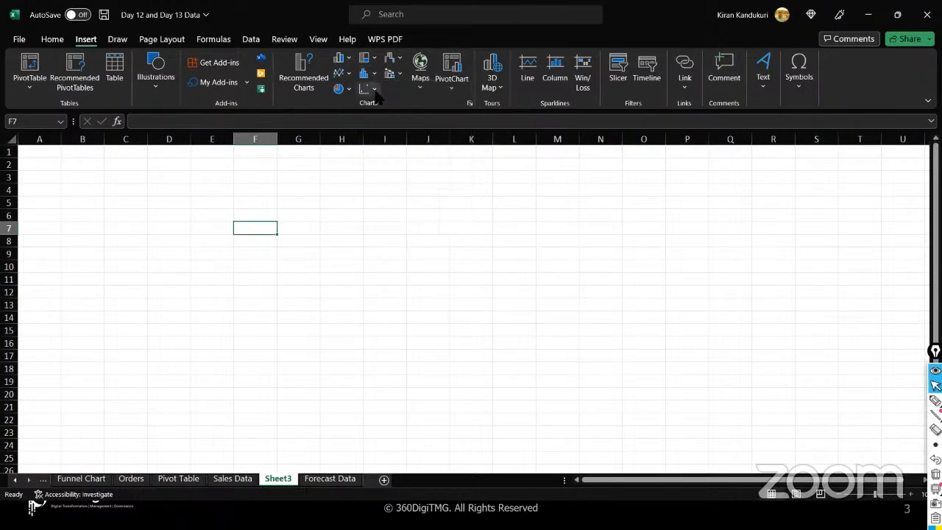
left_click(373, 89)
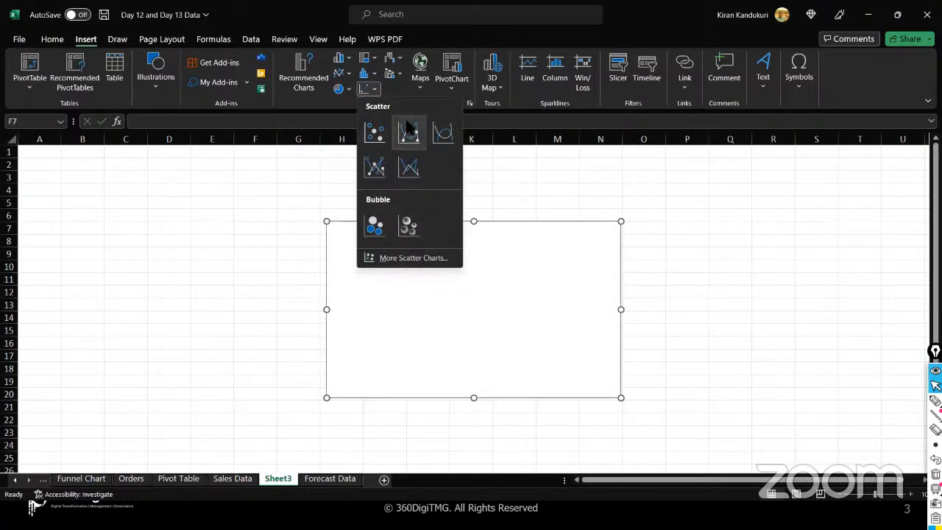
- Review the waterfall/funnel/stock, combo and map chart type lists
left_click(400, 58)
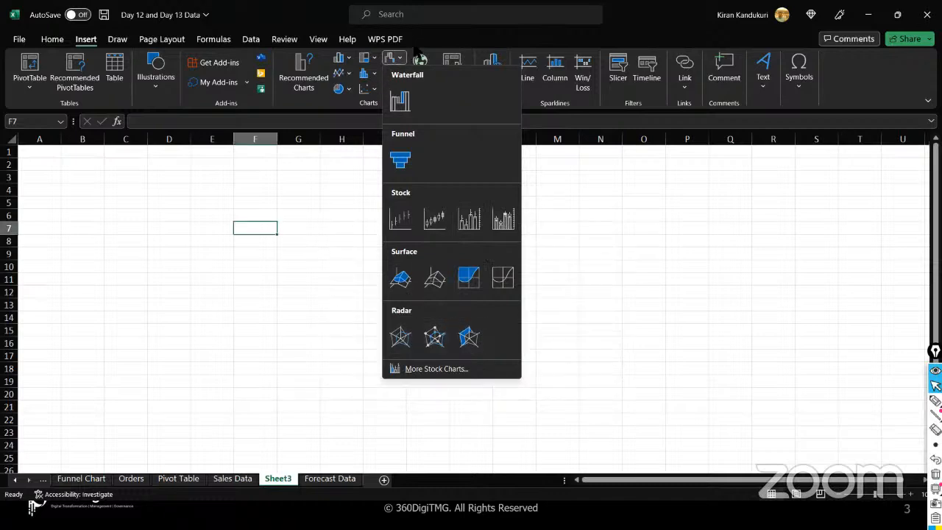
left_click(414, 50)
left_click(399, 75)
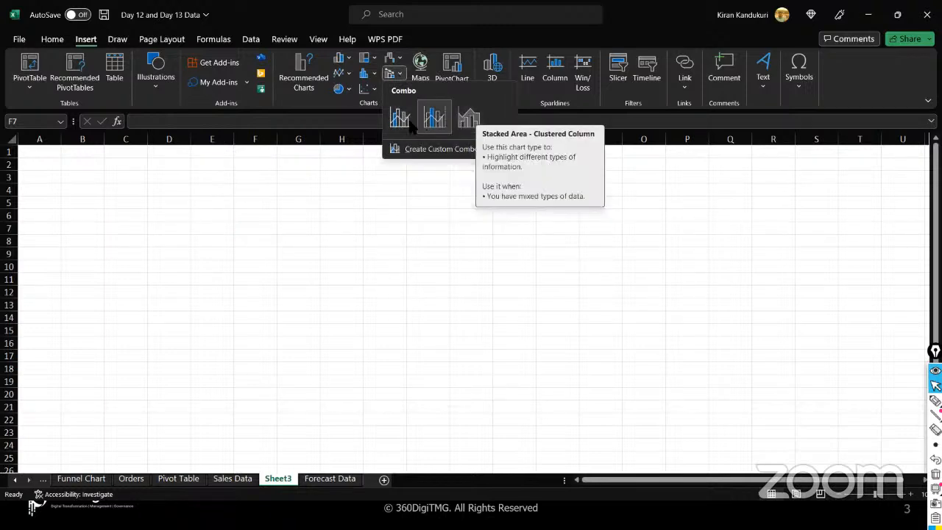
left_click(417, 82)
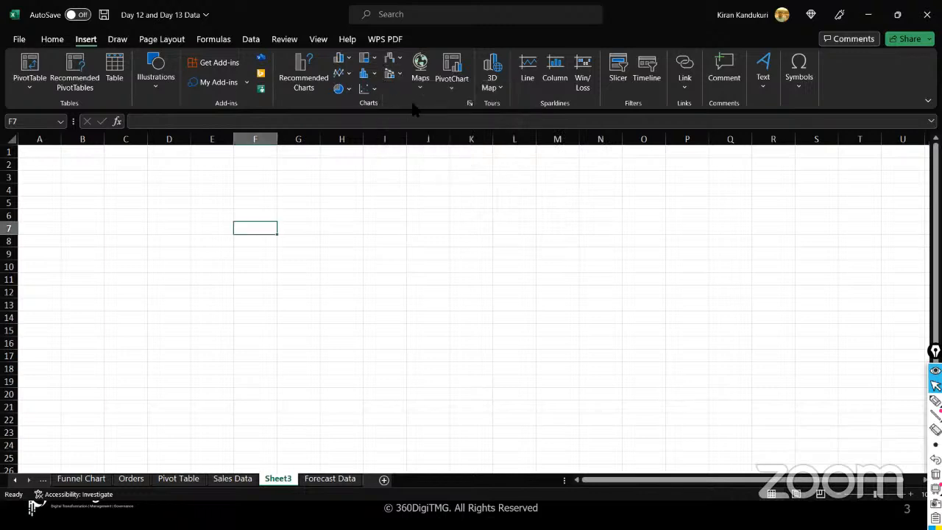
left_click(417, 82)
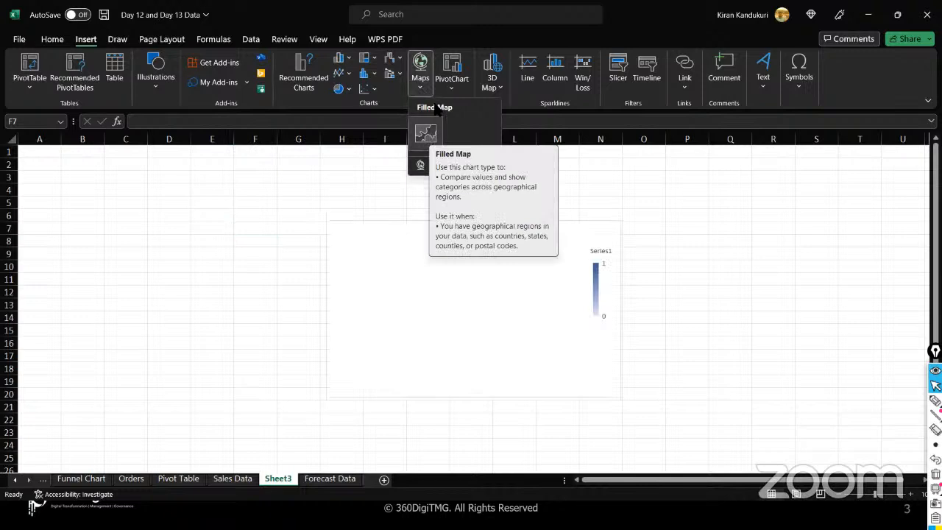
left_click(444, 46)
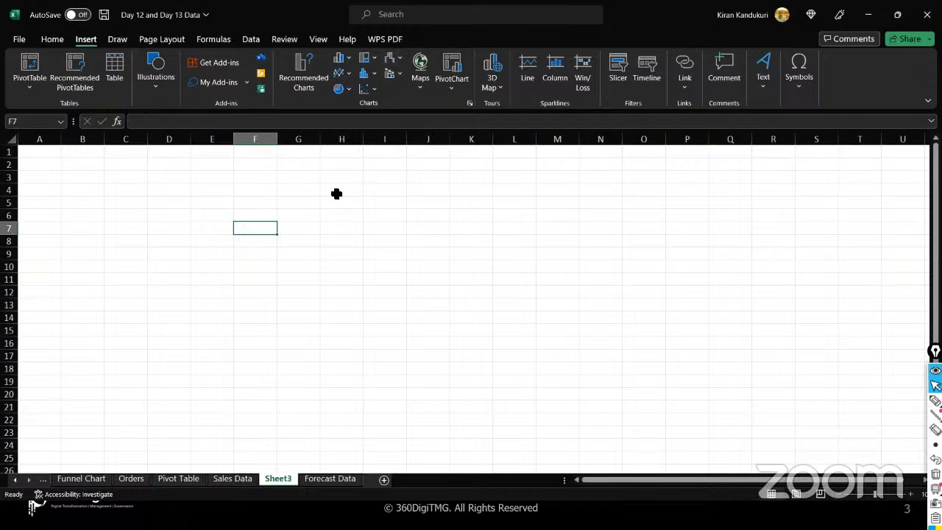
- Delete the blank Sheet3 tab and switch back to the Sales Data sheet
right_click(271, 477)
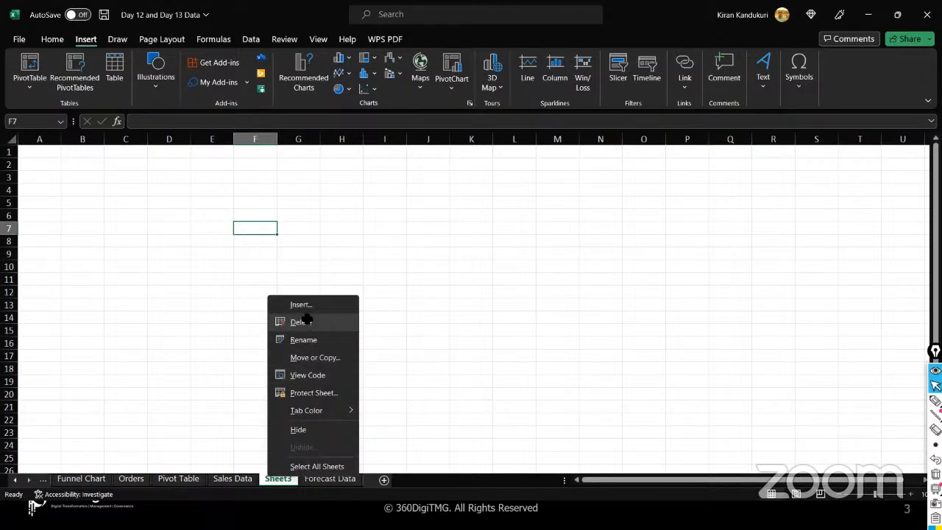
left_click(301, 321)
left_click(231, 480)
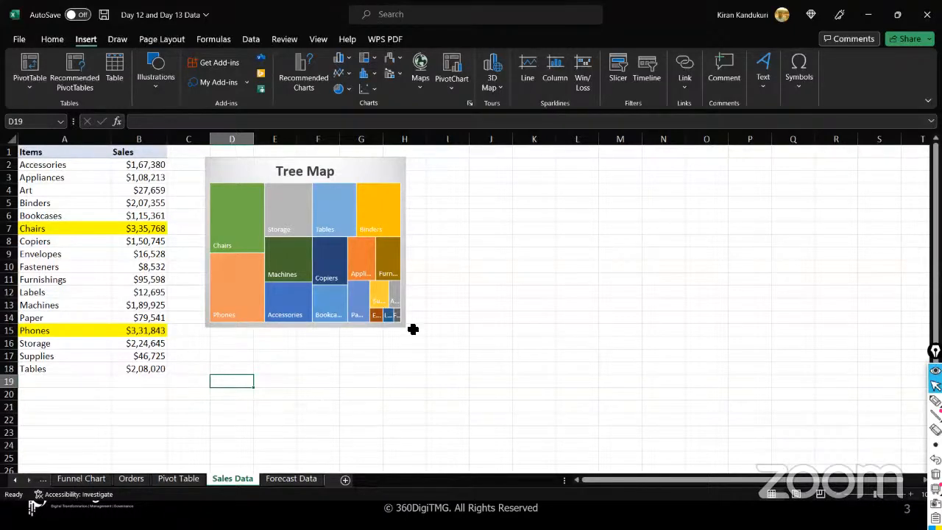
left_click(363, 170)
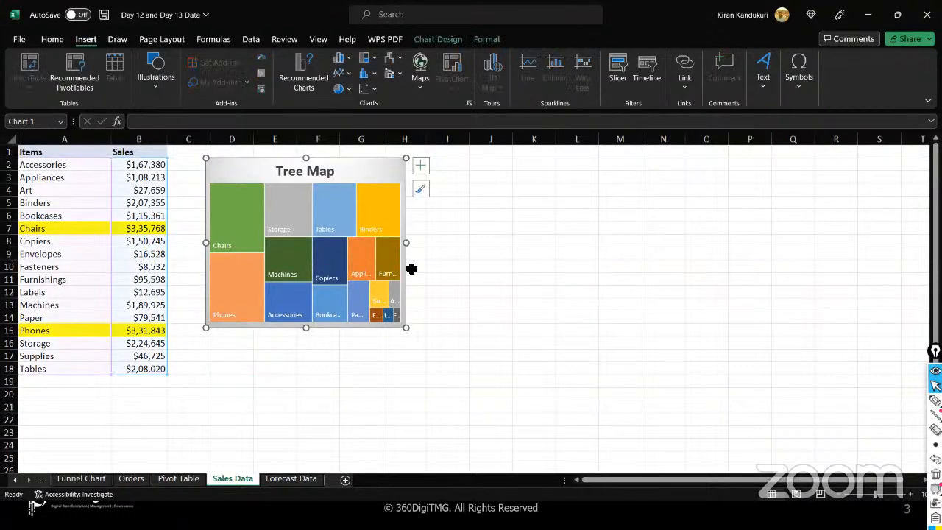
left_click_drag(407, 327, 498, 376)
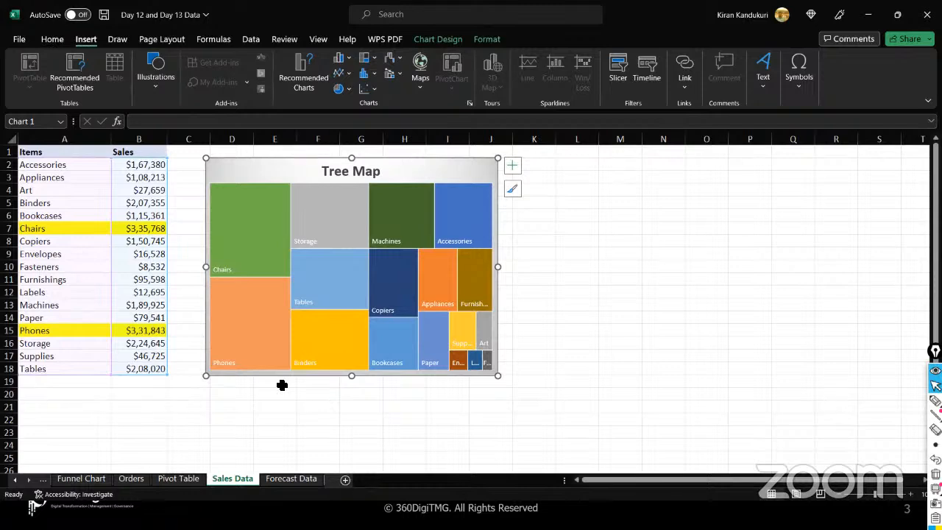
left_click(247, 246)
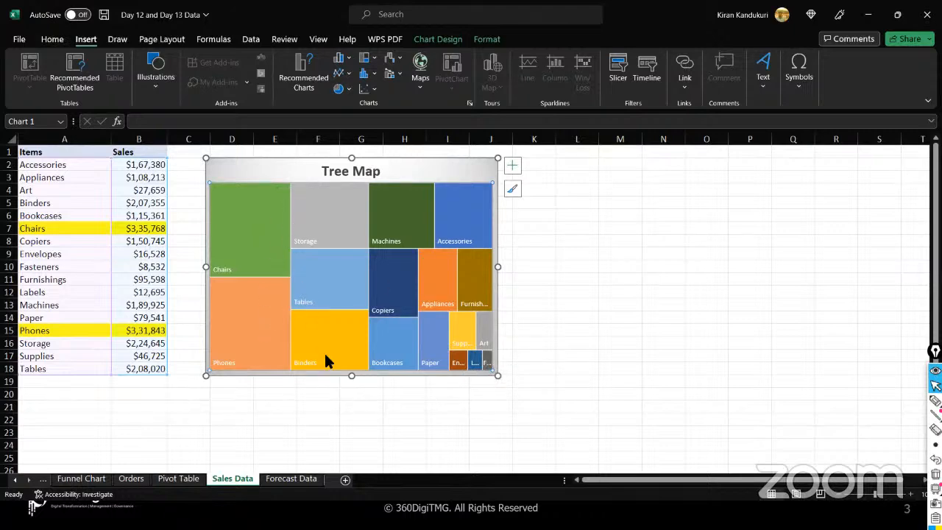
mouse_move(343, 224)
mouse_move(465, 326)
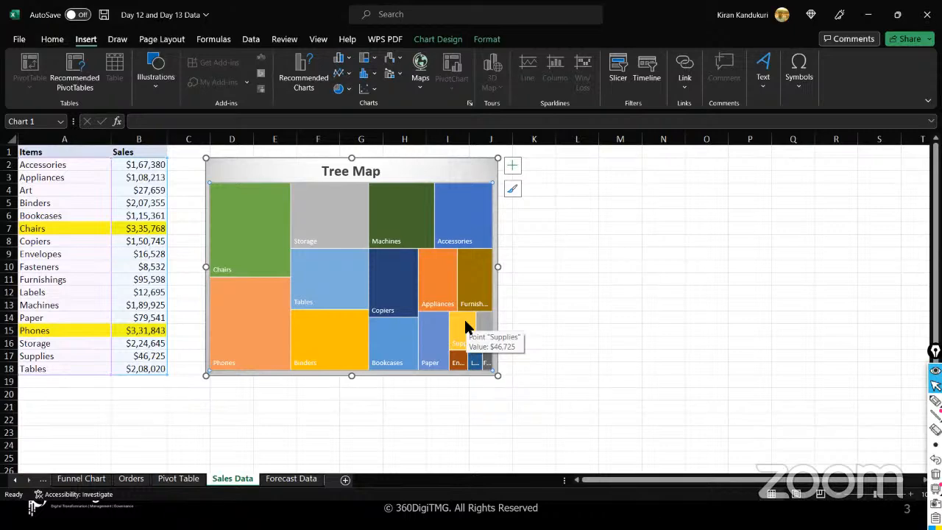
left_click(245, 222)
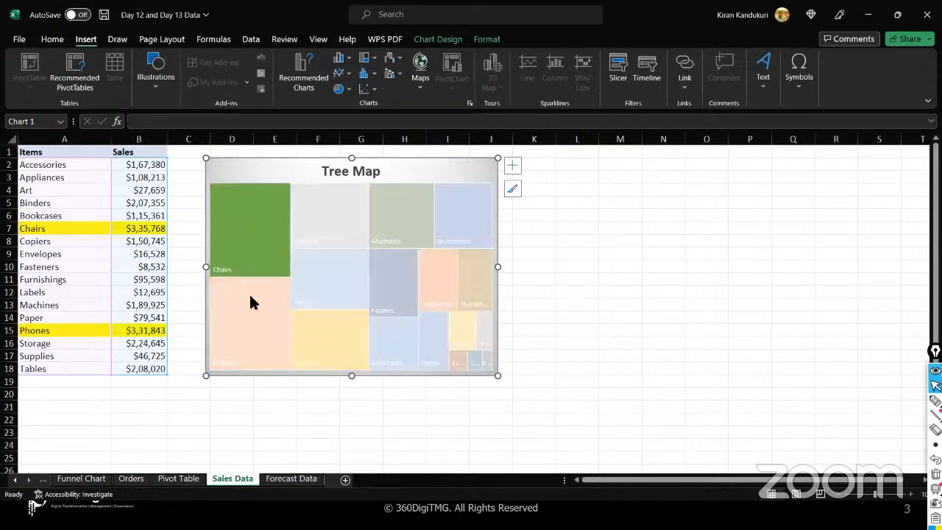
left_click(249, 292)
left_click(335, 221)
left_click(335, 268)
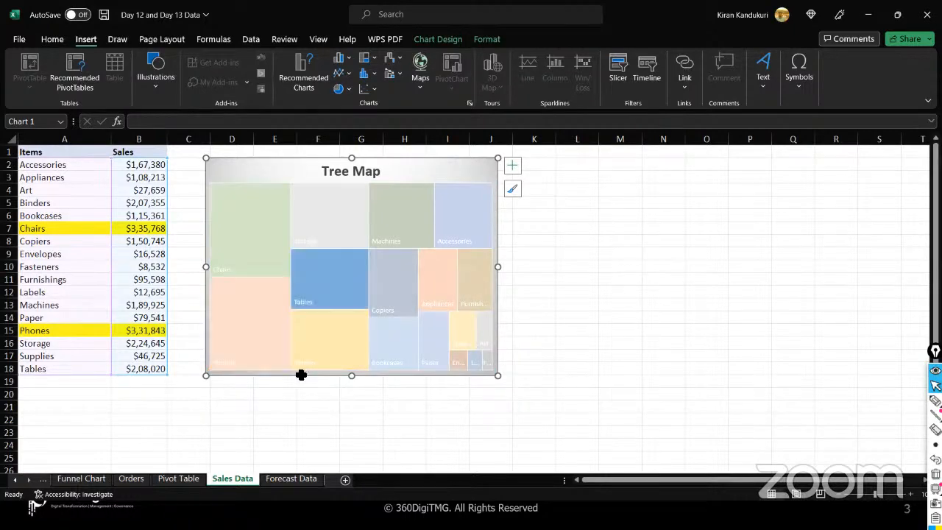
left_click(292, 418)
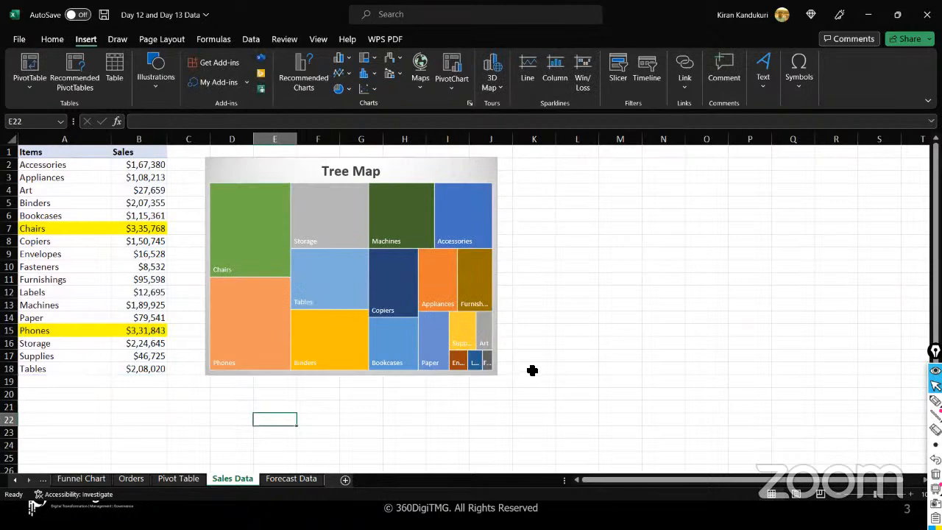
- Shrink the treemap to about half size and set its chart title to None
left_click(495, 373)
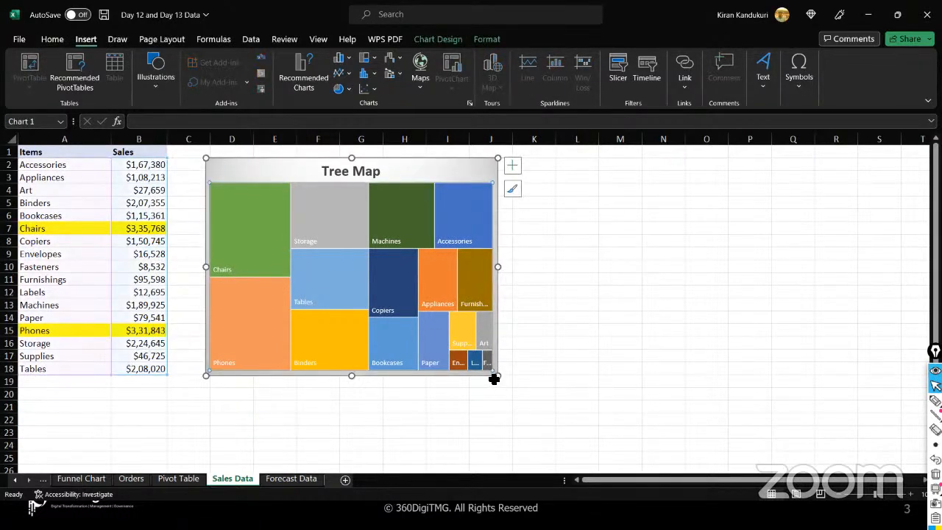
left_click_drag(498, 375, 389, 271)
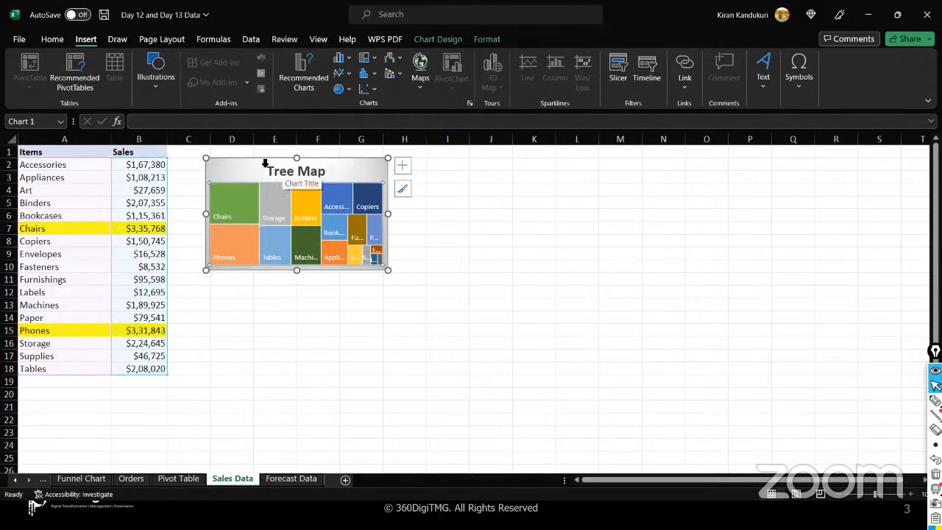
left_click(296, 175)
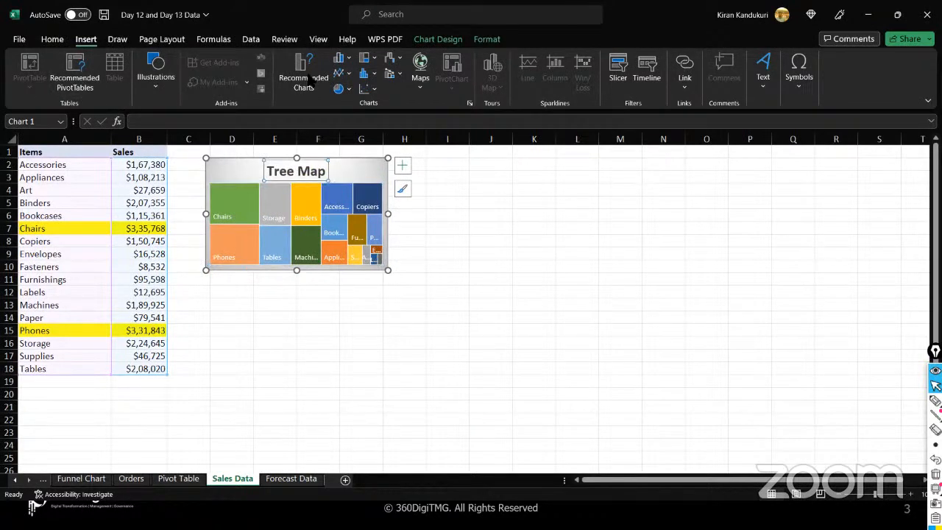
left_click(455, 39)
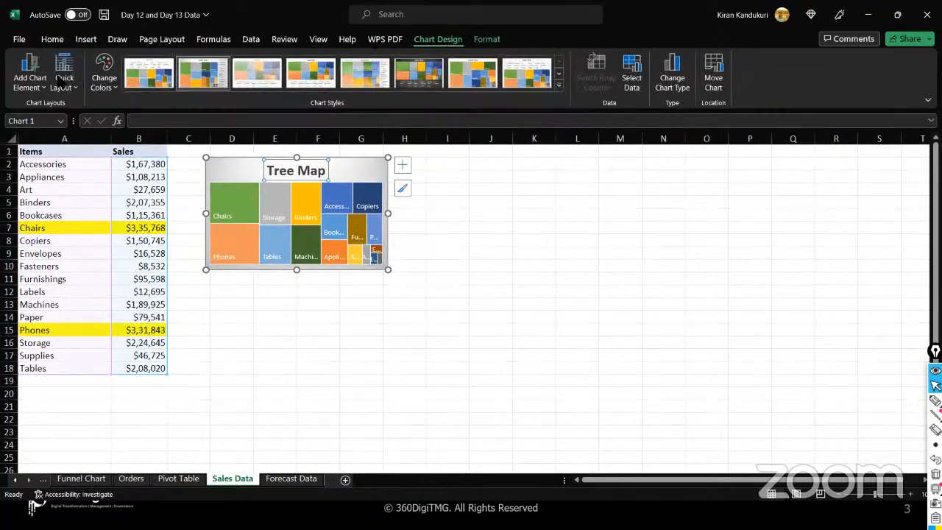
left_click(44, 86)
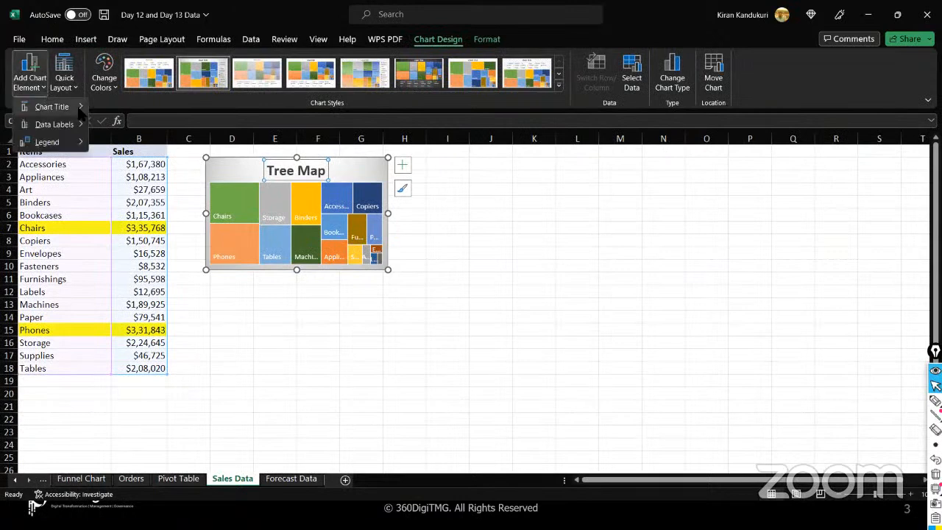
mouse_move(53, 107)
left_click(135, 117)
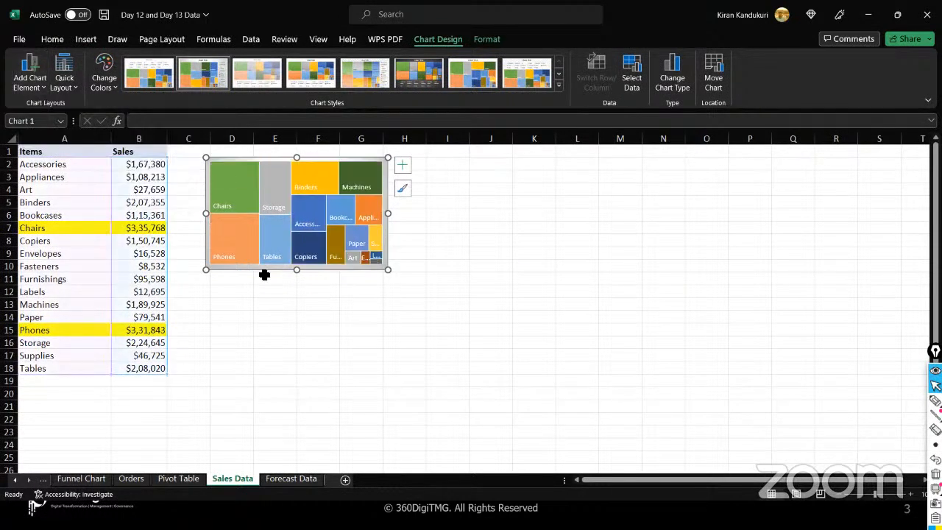
left_click(290, 307)
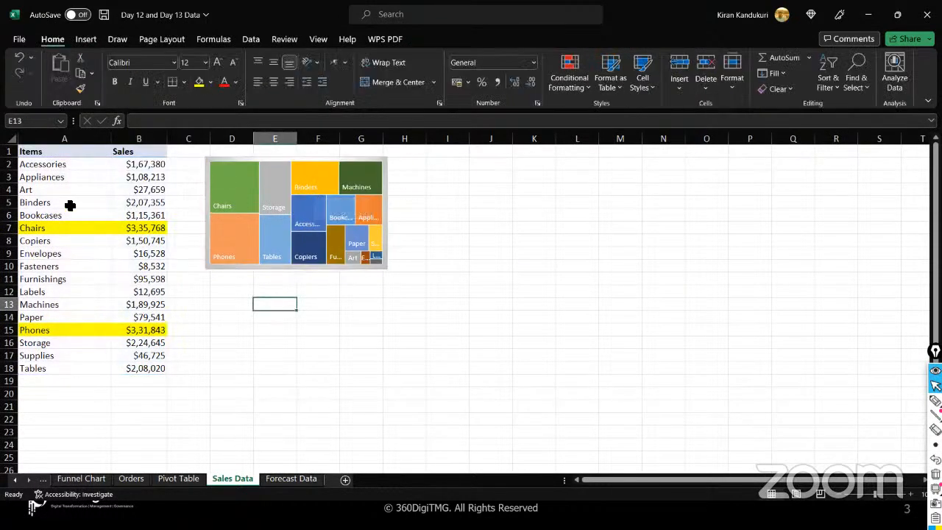
- Enter 'Pareto Chart' in K2 and autofit column K to fit it
left_click(58, 165)
left_click_drag(169, 232, 153, 368)
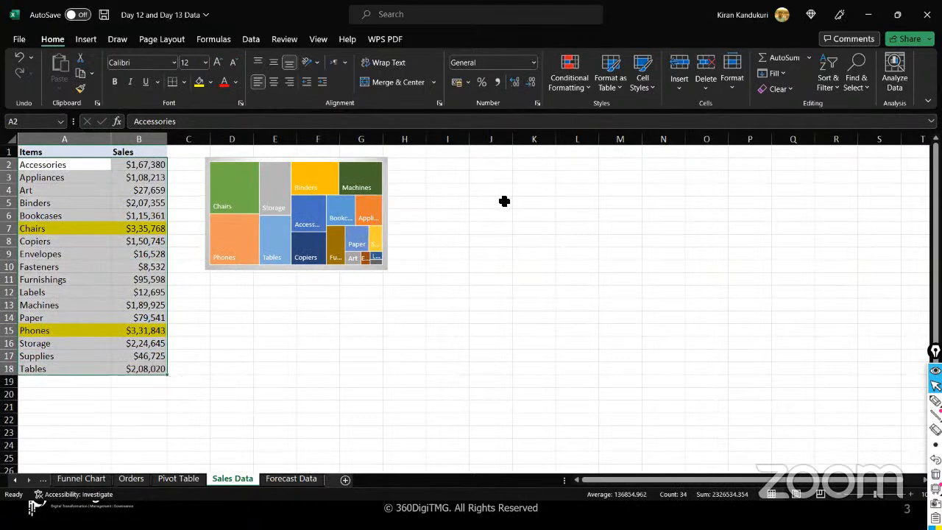
left_click(527, 162)
type("Par")
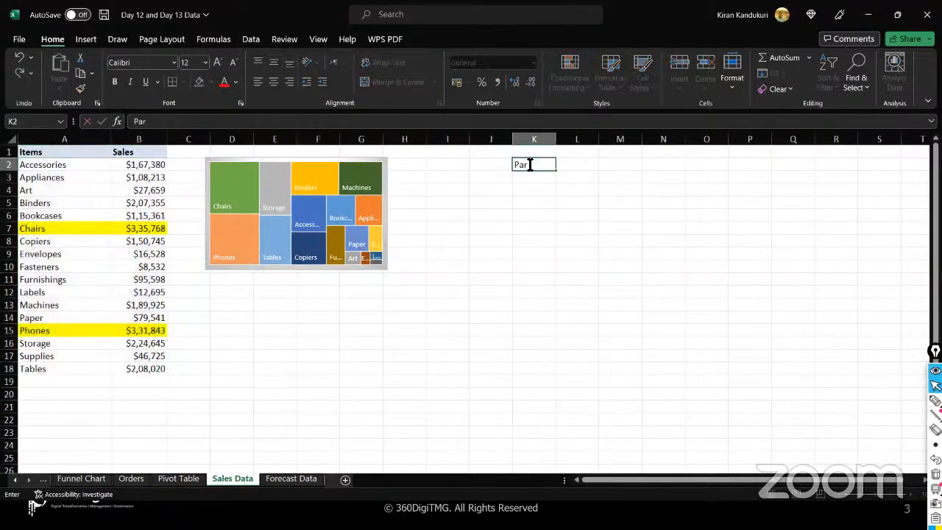
type("eto Chart")
left_click_drag(555, 215, 557, 142)
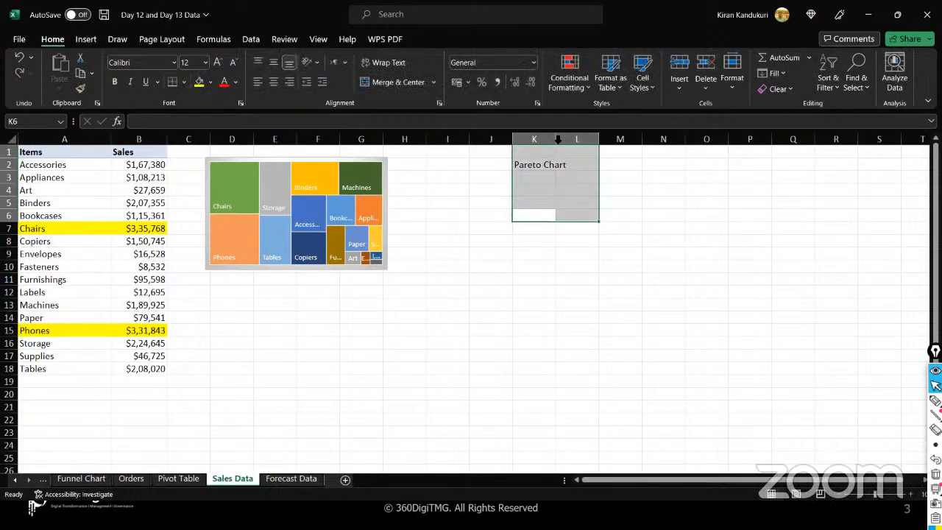
double_click(556, 140)
- Enter '80-20 Rule' in K3, then reselect the item and sales data from A2
left_click(554, 178)
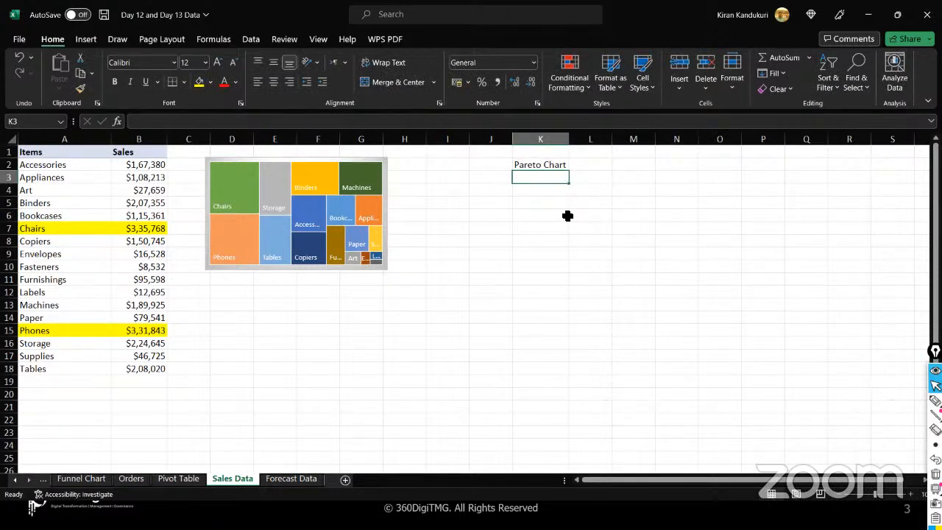
type("80-20 RUle")
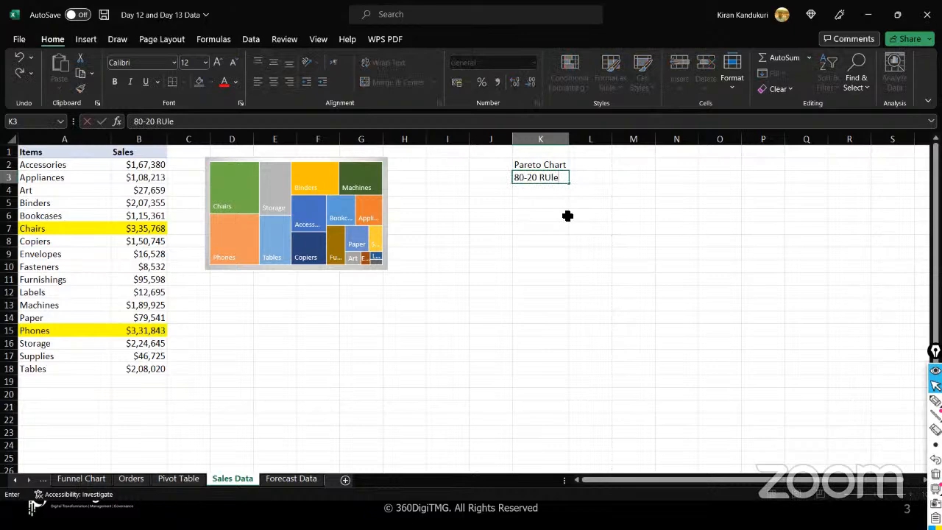
key("Left")
key("Left")
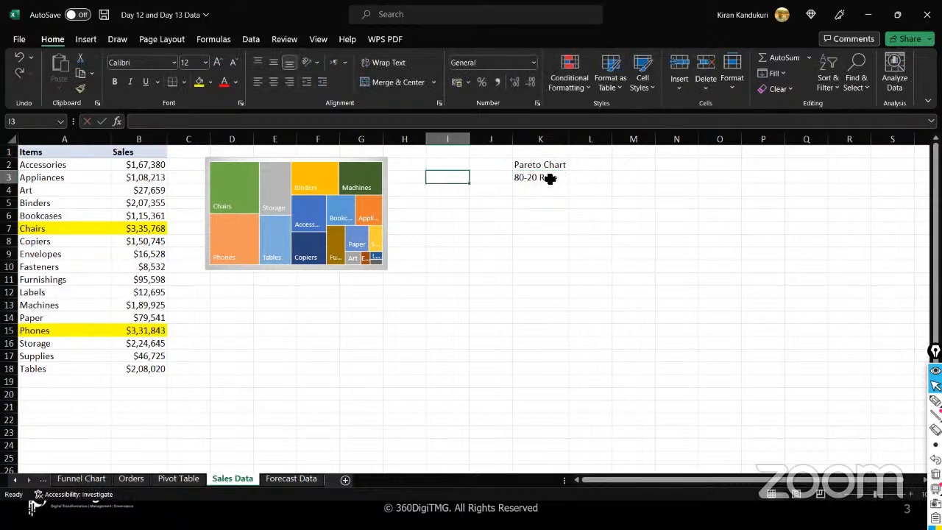
left_click(574, 181)
left_click_drag(561, 181, 563, 240)
left_click(563, 240)
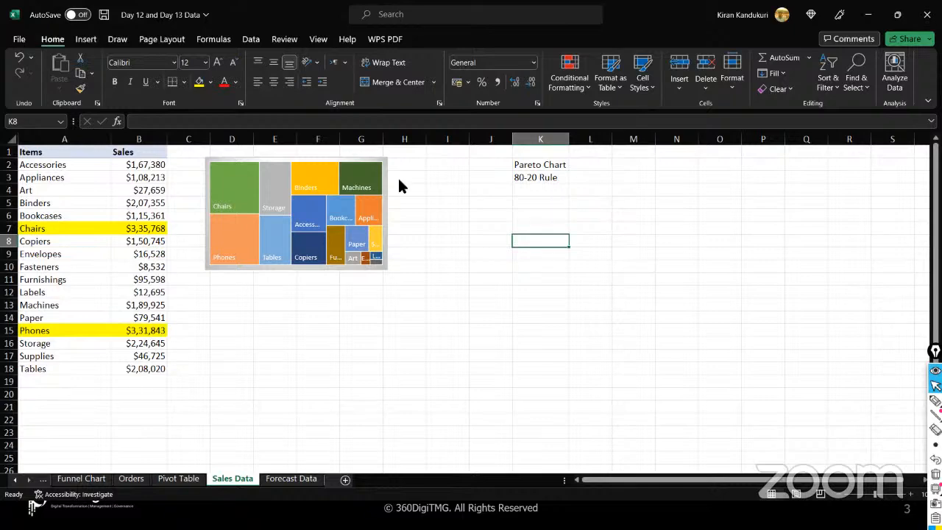
left_click(93, 163)
left_click_drag(118, 164, 141, 374)
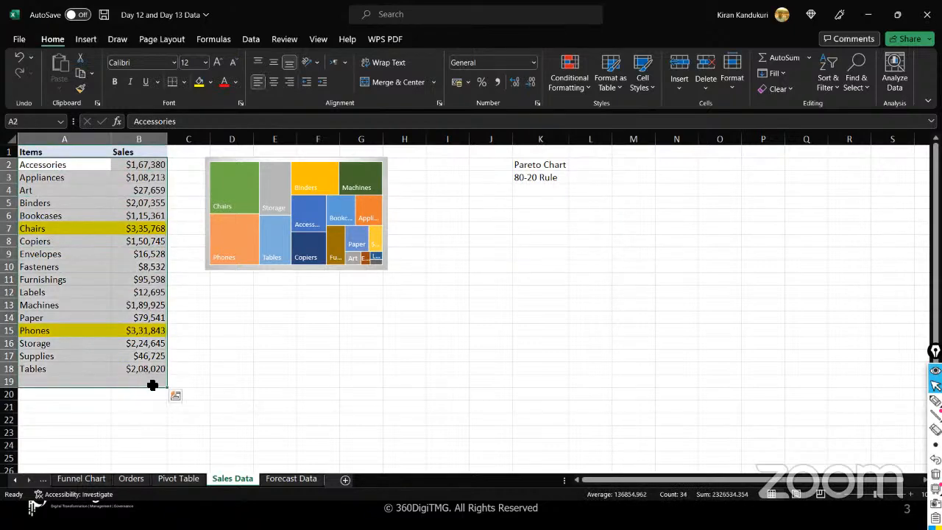
- Select the full Items and Sales table A1:B18, including the header row
left_click(151, 383)
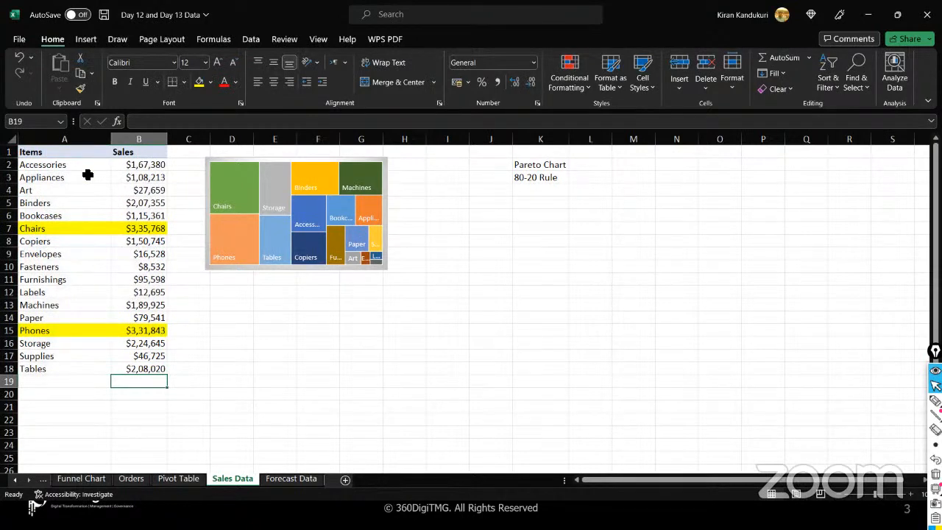
left_click(87, 382)
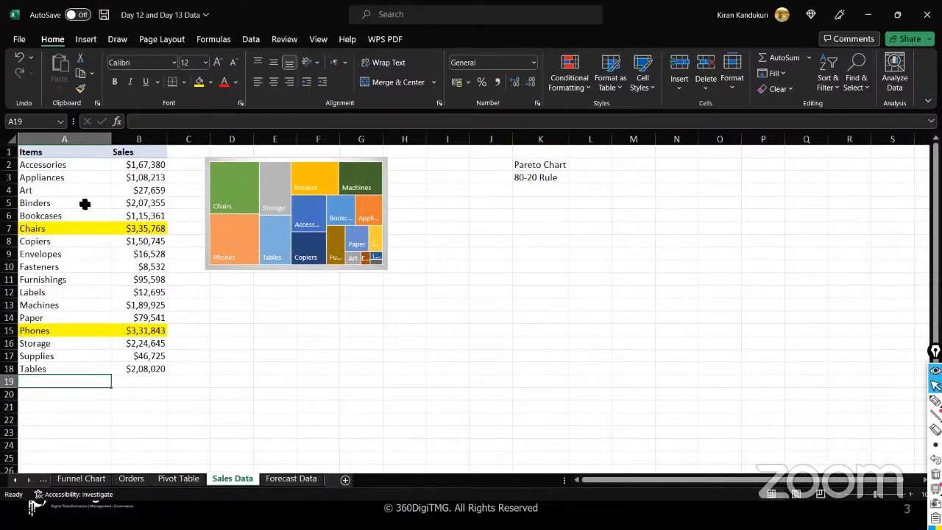
left_click_drag(67, 165, 151, 343)
left_click_drag(78, 149, 157, 368)
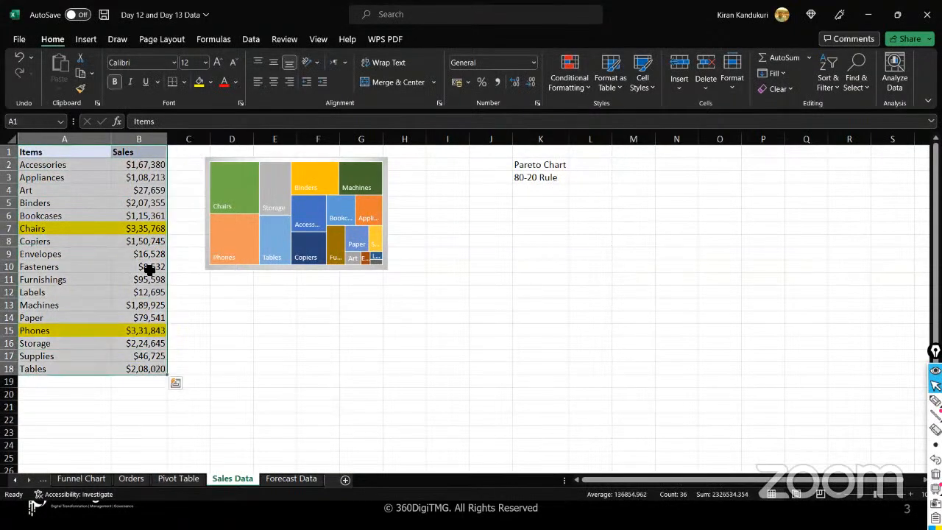
- Insert a Pareto statistic chart, move it beside the treemap, and enlarge it to column Q
left_click(86, 40)
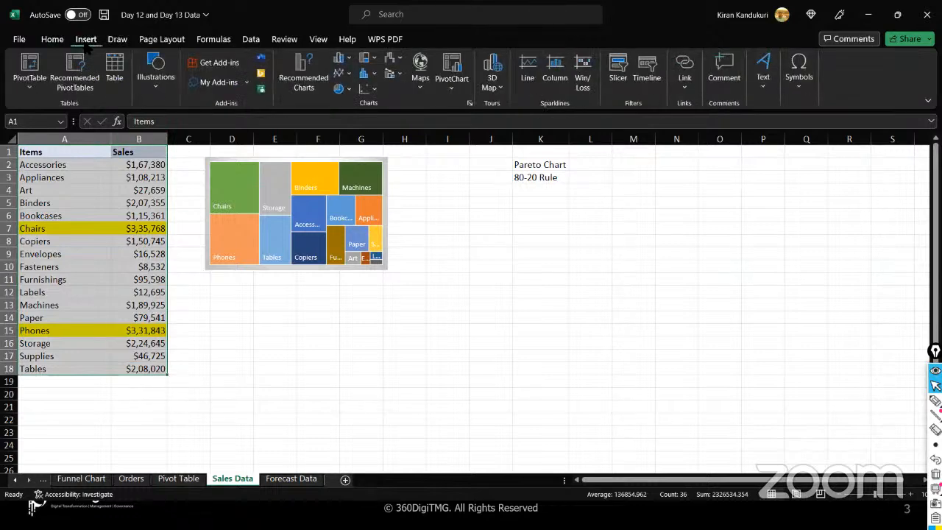
left_click(375, 76)
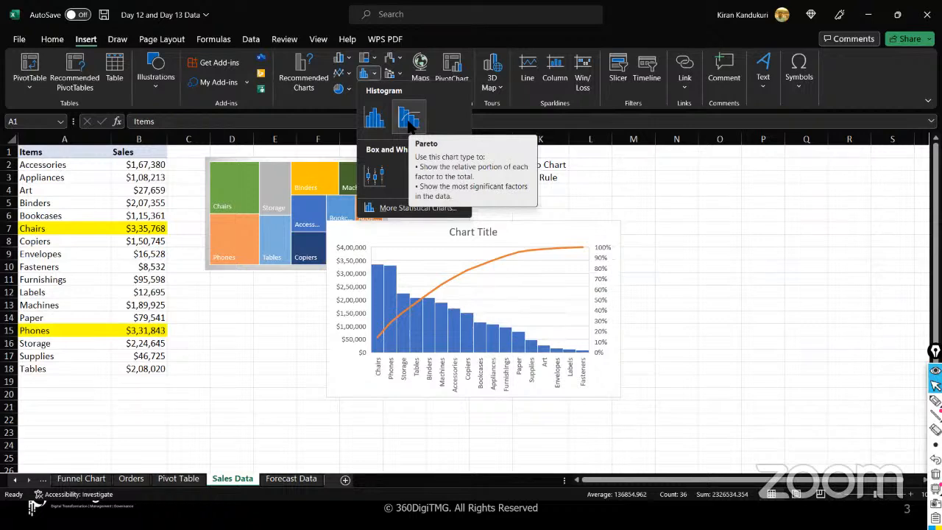
left_click(409, 124)
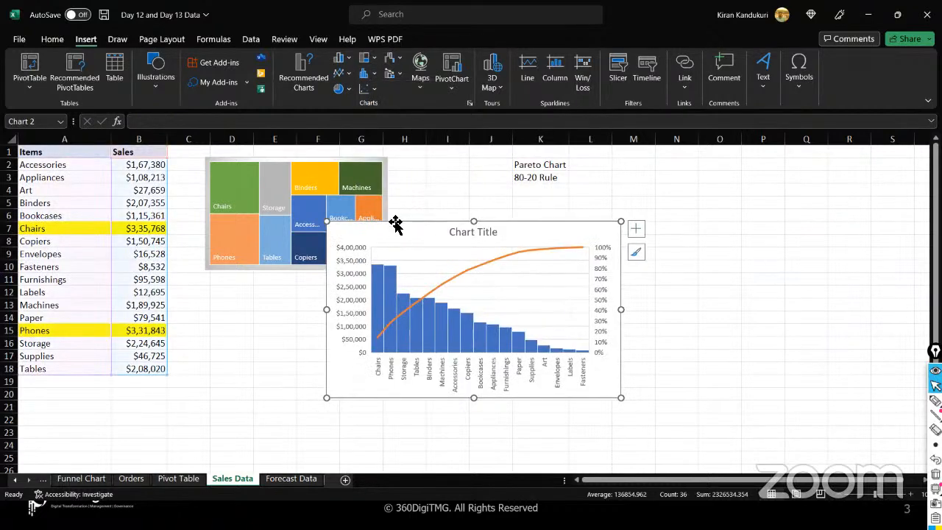
left_click_drag(399, 227, 484, 196)
left_click_drag(592, 278, 593, 278)
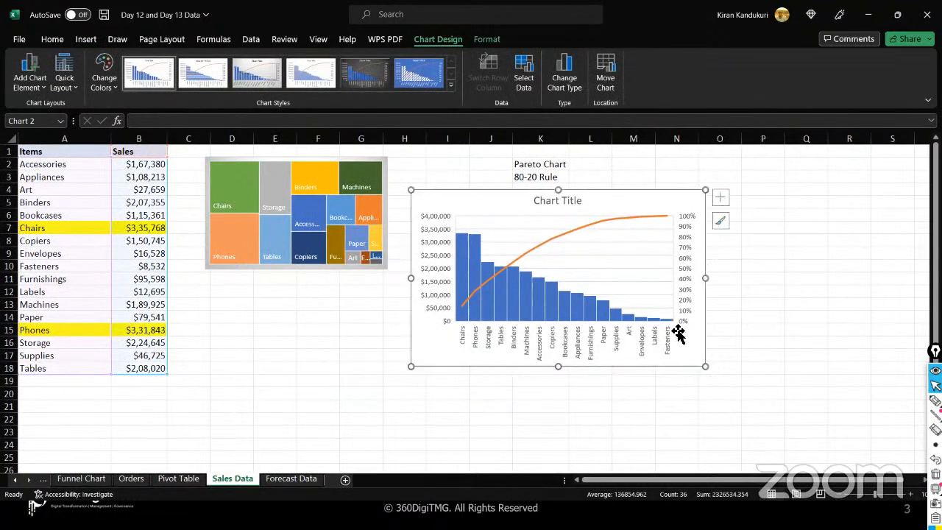
left_click_drag(705, 366, 825, 426)
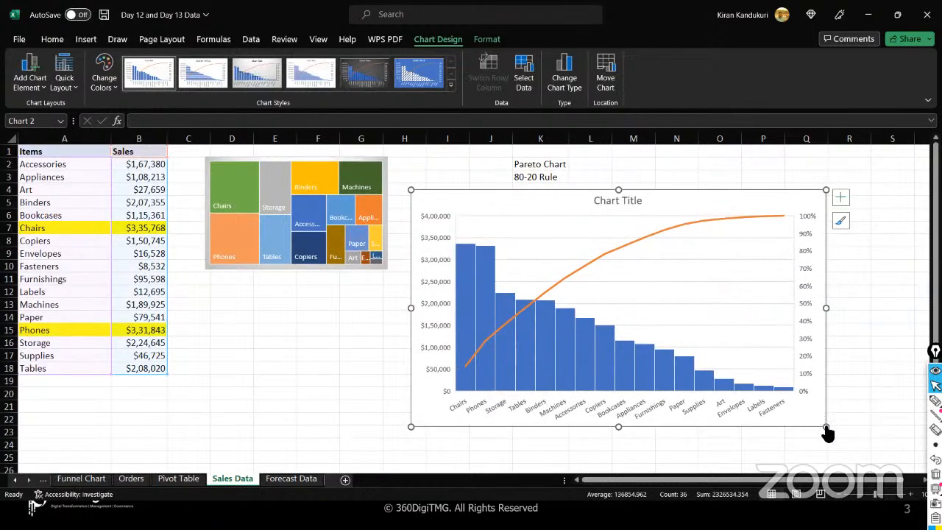
left_click(935, 400)
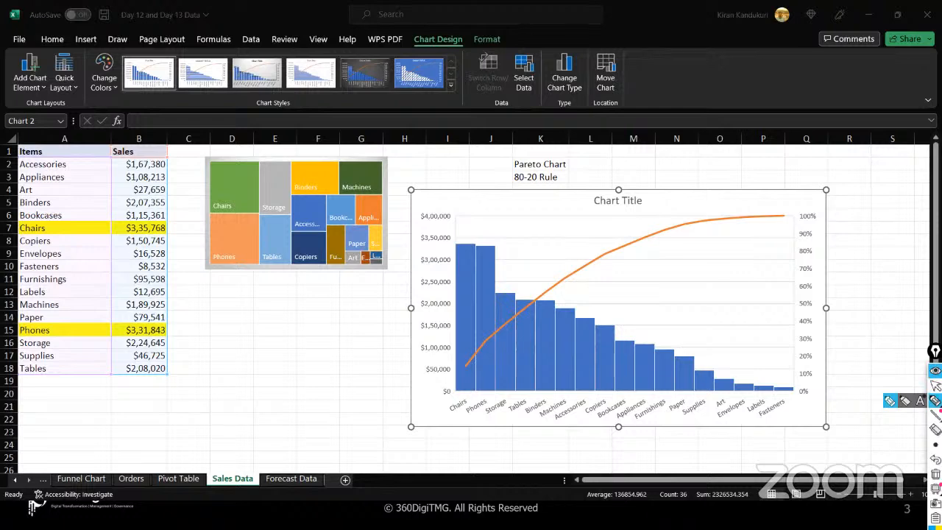
mouse_move(389, 349)
left_mouse_down()
mouse_move(401, 348)
mouse_move(402, 312)
mouse_move(417, 307)
left_mouse_up()
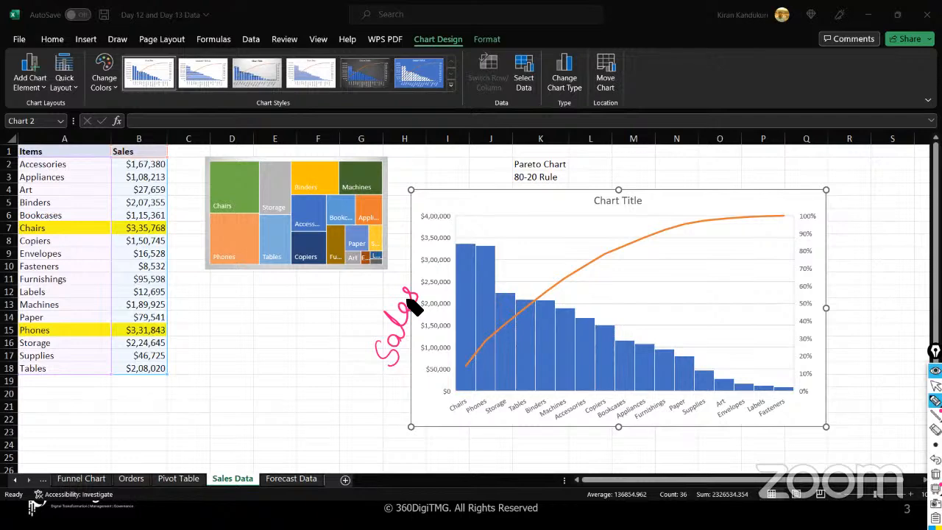
mouse_move(453, 440)
left_mouse_down()
mouse_move(455, 456)
mouse_move(477, 432)
mouse_move(482, 442)
mouse_move(515, 431)
left_mouse_up()
mouse_move(536, 463)
left_mouse_down()
mouse_move(536, 433)
mouse_move(541, 440)
left_mouse_up()
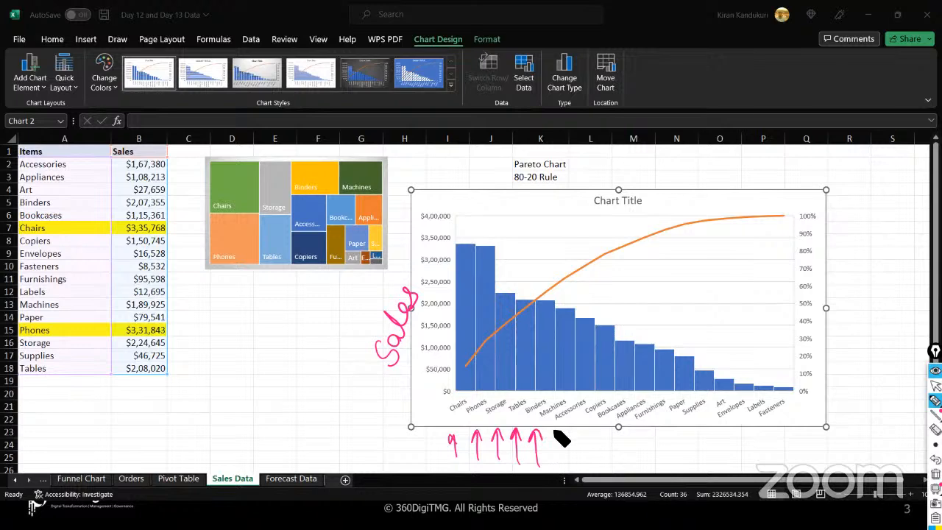
mouse_move(650, 429)
left_mouse_down()
mouse_move(664, 456)
mouse_move(688, 445)
mouse_move(749, 447)
mouse_move(763, 435)
mouse_move(809, 437)
mouse_move(819, 456)
left_mouse_up()
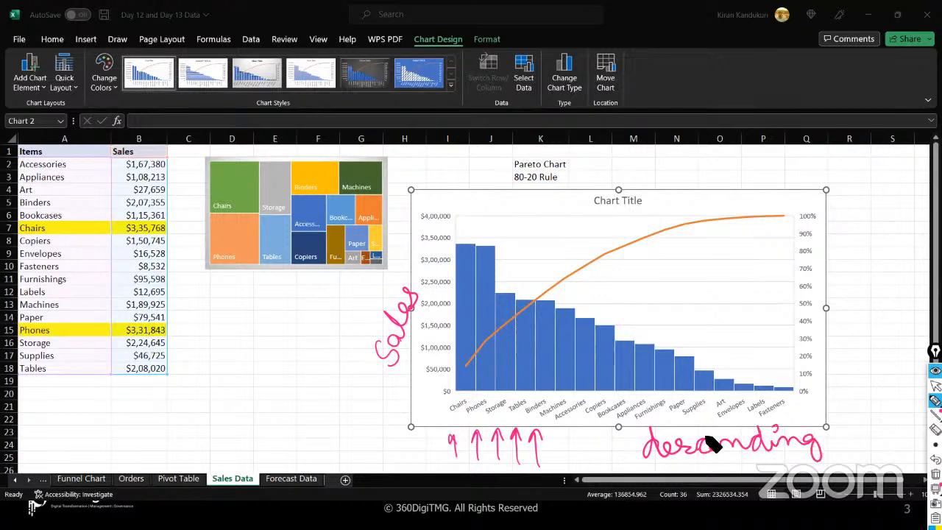
mouse_move(837, 437)
left_mouse_down()
mouse_move(873, 446)
mouse_move(901, 427)
mouse_move(898, 404)
left_mouse_up()
left_click(614, 442)
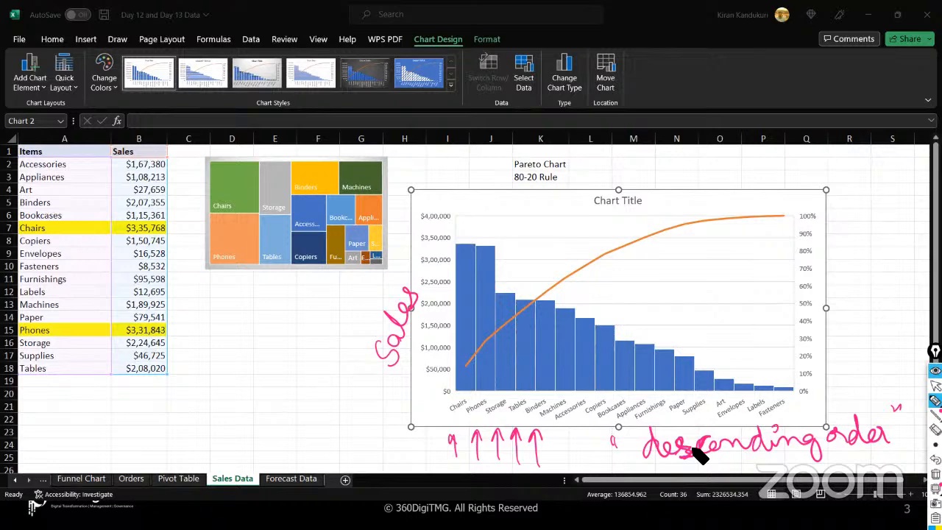
mouse_move(462, 232)
left_mouse_down()
mouse_move(475, 215)
mouse_move(485, 243)
mouse_move(493, 230)
left_mouse_up()
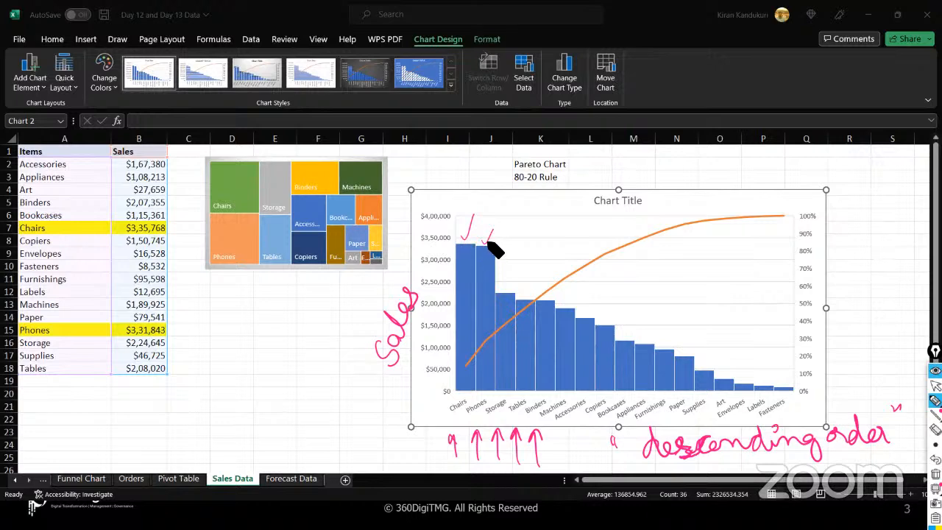
left_click_drag(512, 285, 518, 269)
left_click_drag(464, 366, 578, 270)
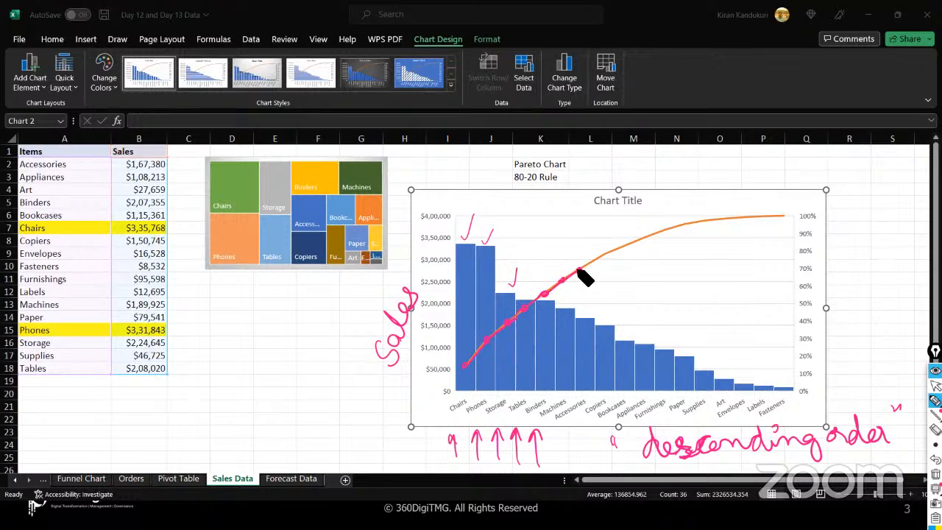
left_click(935, 474)
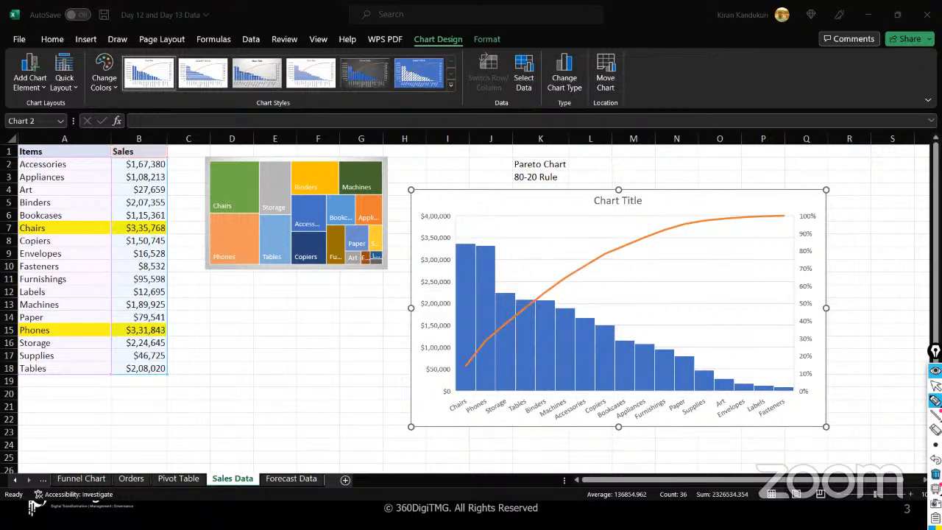
left_click(936, 385)
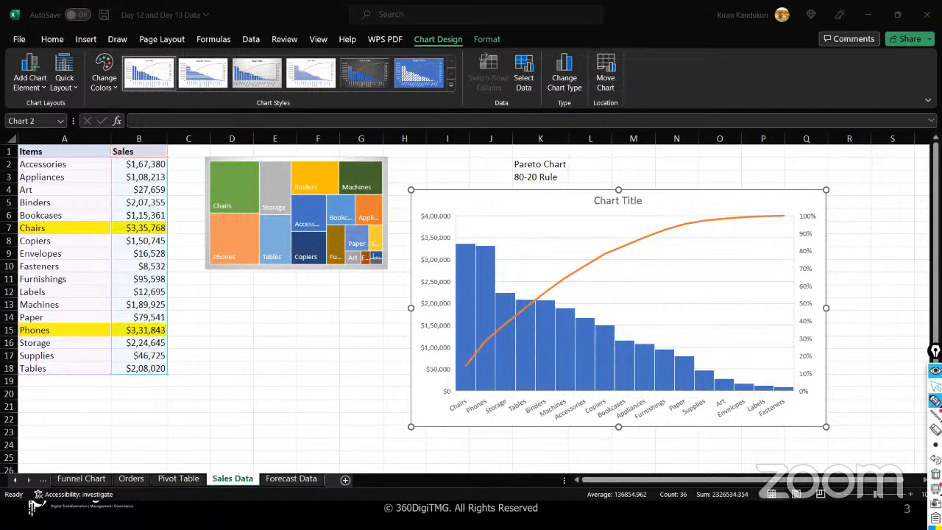
left_click(606, 254)
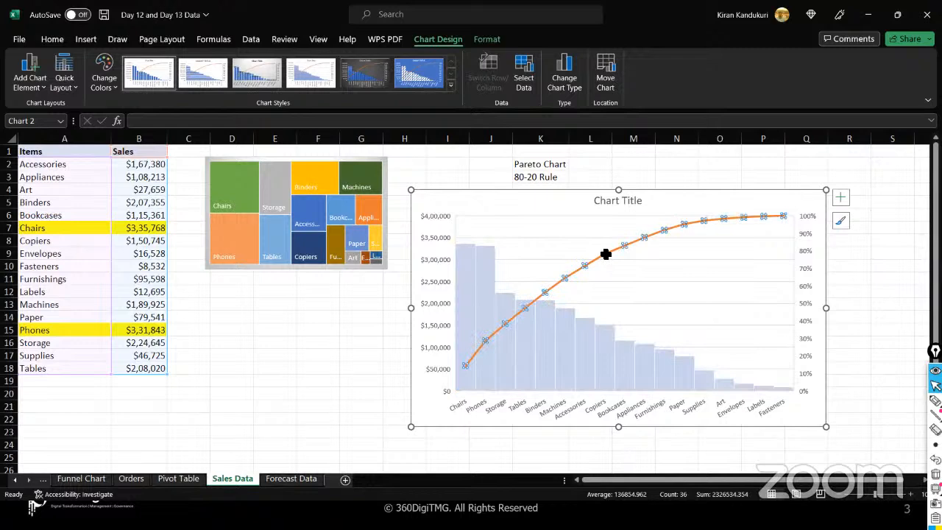
left_click(649, 265)
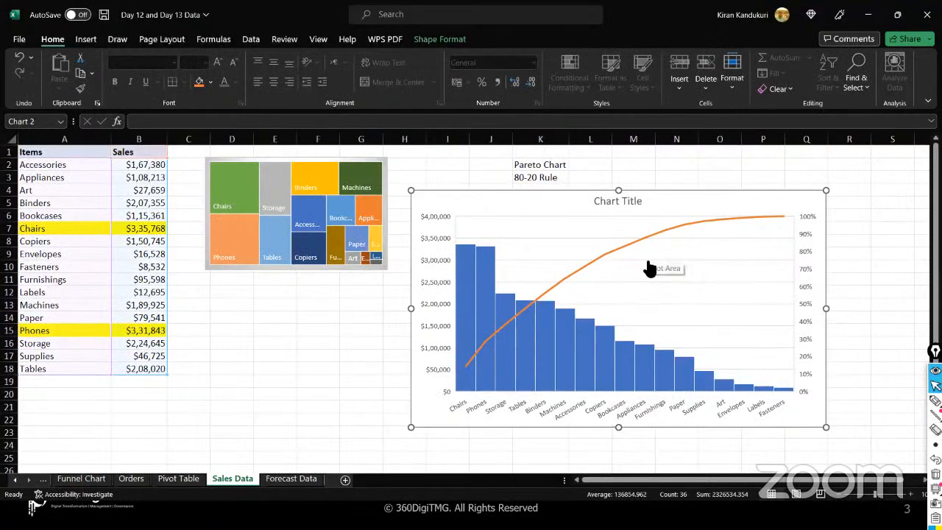
left_click(936, 401)
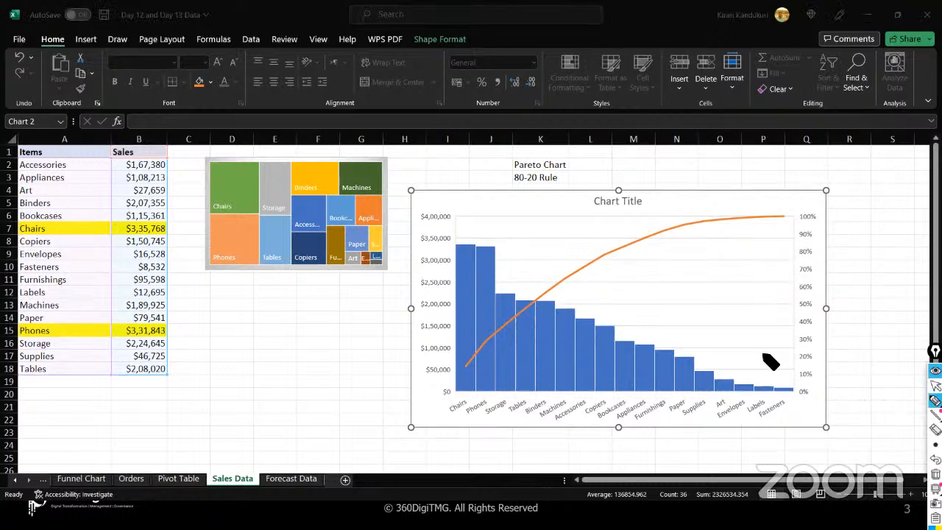
left_click(935, 386)
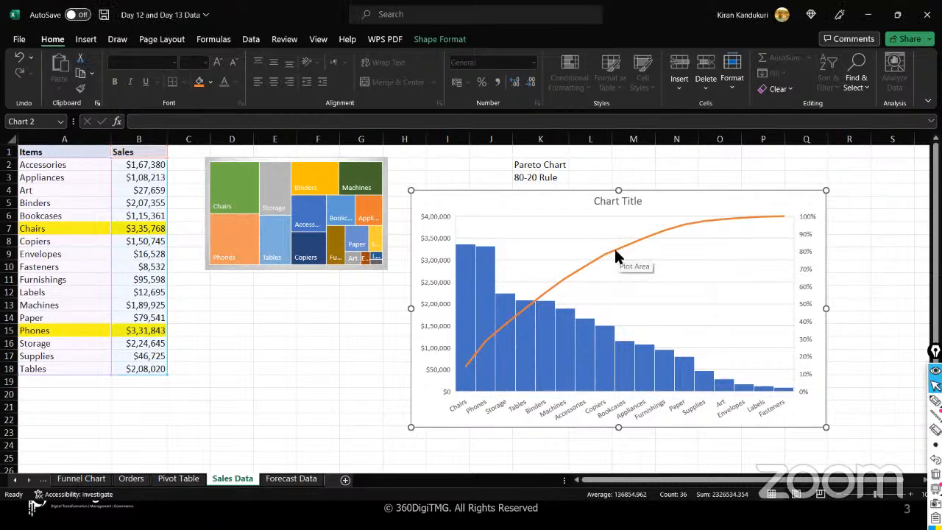
left_click(614, 250)
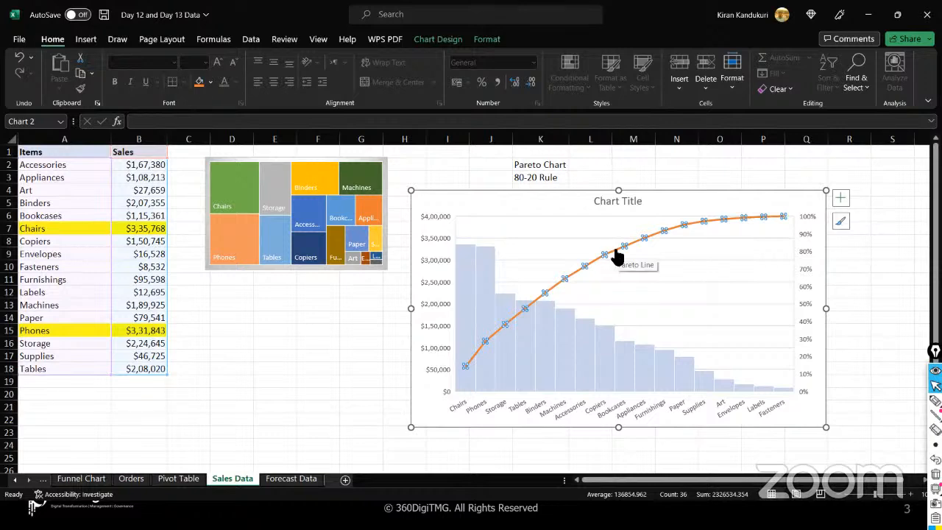
left_click(935, 400)
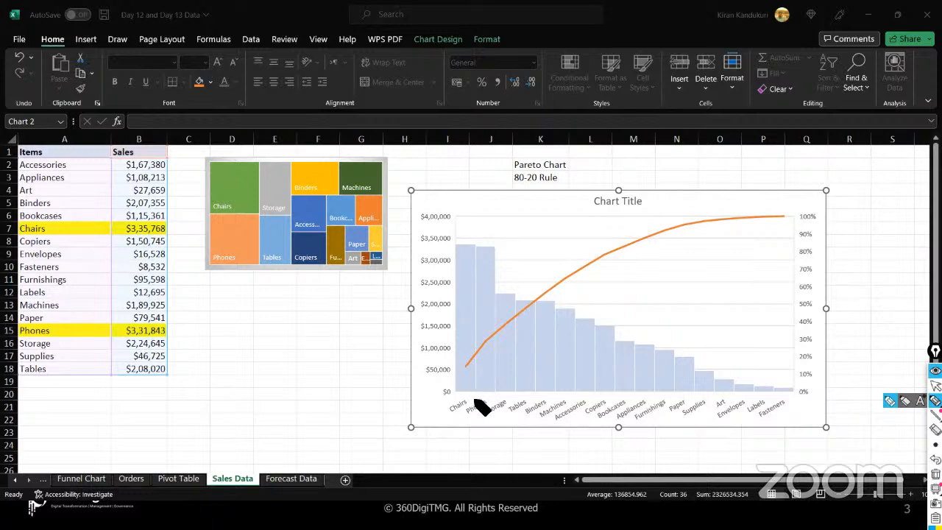
left_click_drag(449, 395, 475, 414)
left_click_drag(474, 367, 798, 363)
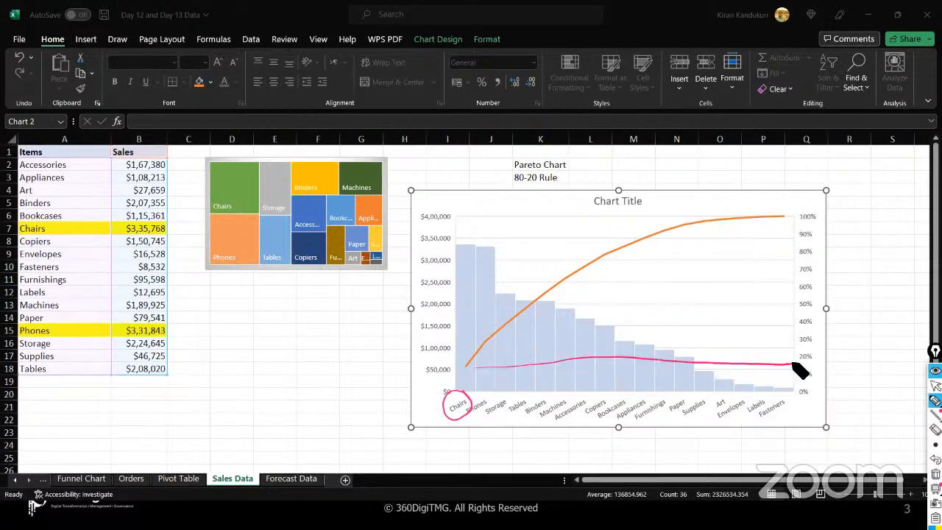
left_click_drag(465, 368, 802, 363)
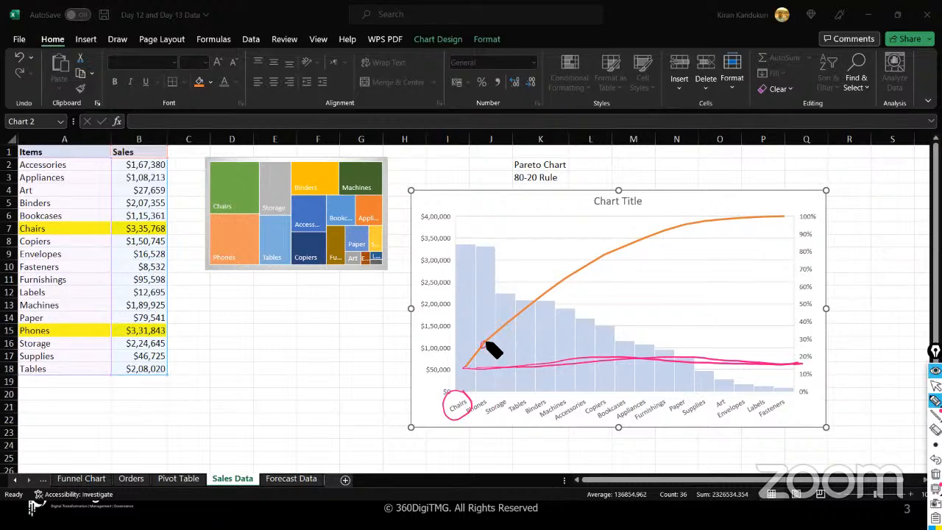
mouse_move(485, 343)
left_mouse_down()
mouse_move(803, 339)
mouse_move(668, 336)
left_mouse_up()
left_click_drag(486, 342, 726, 341)
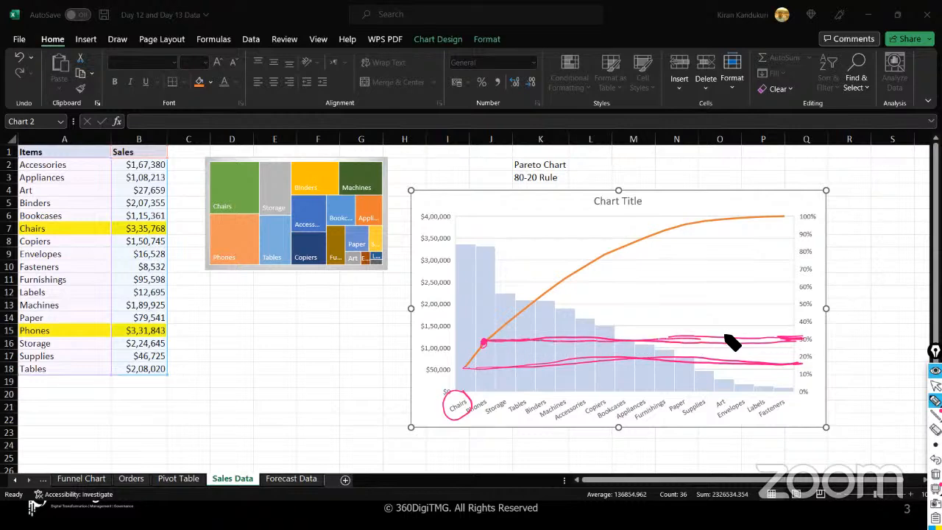
mouse_move(826, 218)
left_mouse_down()
mouse_move(841, 225)
mouse_move(859, 347)
mouse_move(823, 384)
left_mouse_up()
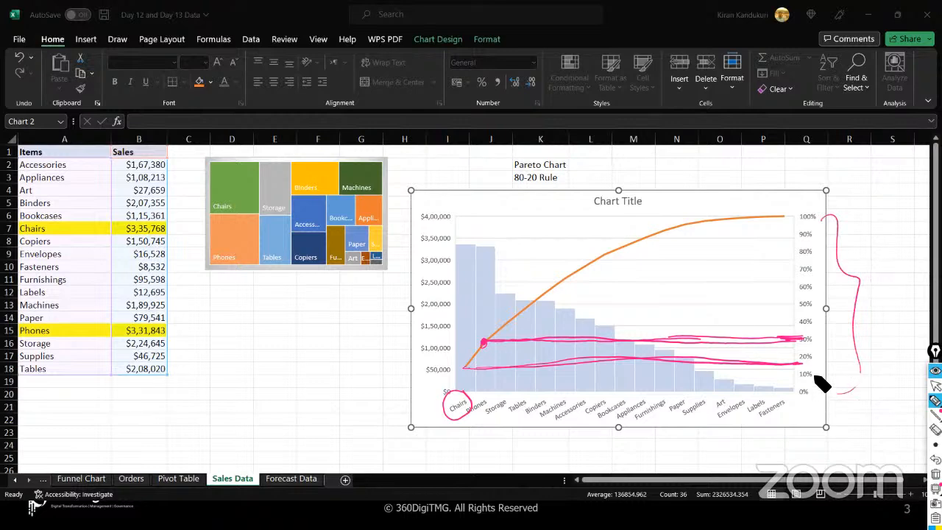
mouse_move(827, 225)
left_mouse_down()
mouse_move(852, 309)
mouse_move(846, 374)
left_mouse_up()
left_click_drag(504, 320, 548, 290)
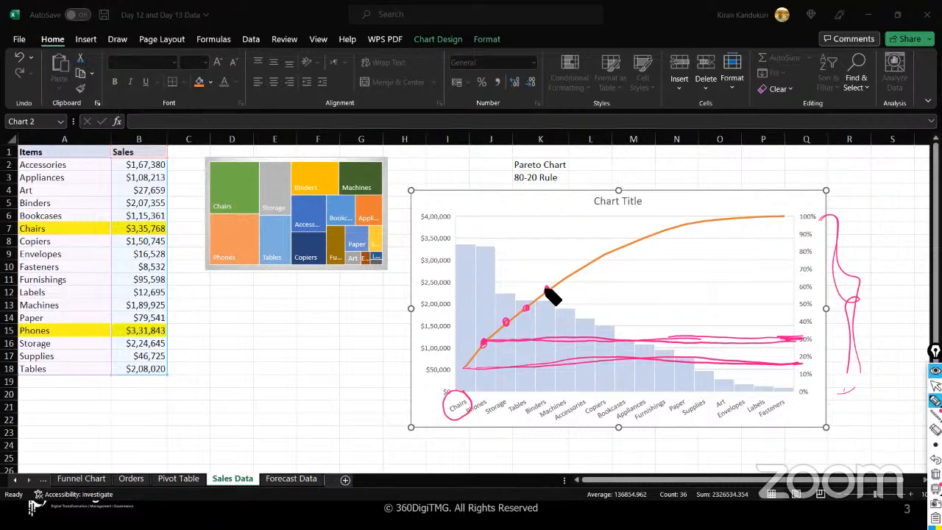
left_click_drag(803, 251, 410, 252)
left_click_drag(614, 217, 615, 416)
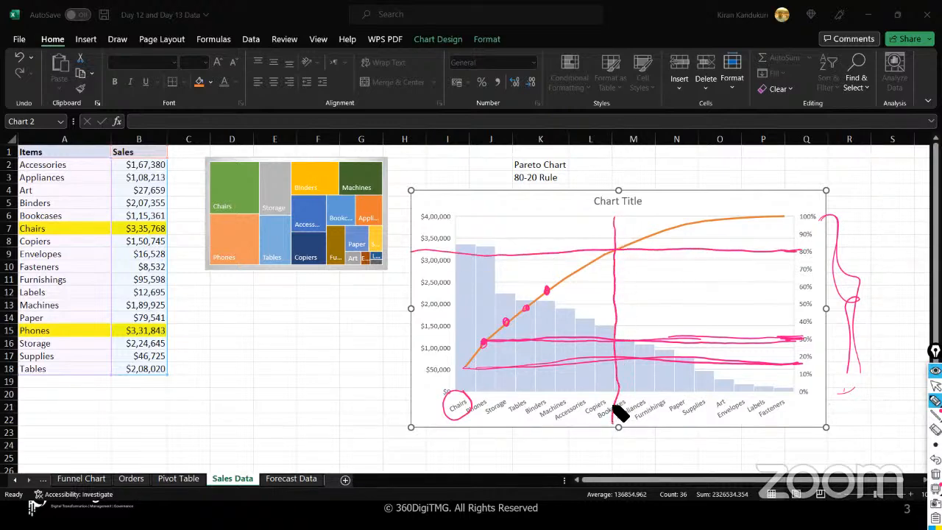
mouse_move(458, 432)
left_mouse_down()
mouse_move(463, 453)
mouse_move(599, 457)
mouse_move(608, 438)
left_mouse_up()
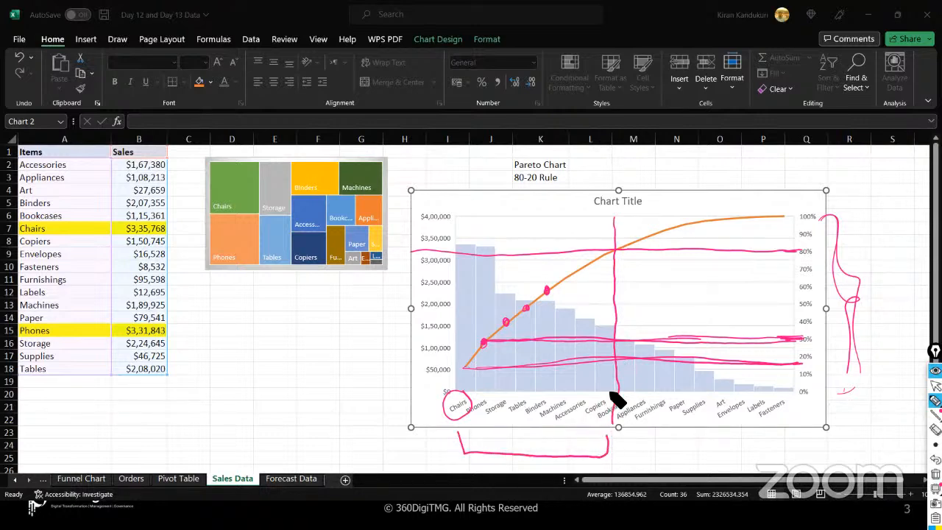
mouse_move(608, 406)
left_mouse_down()
mouse_move(605, 440)
mouse_move(531, 464)
mouse_move(452, 444)
left_mouse_up()
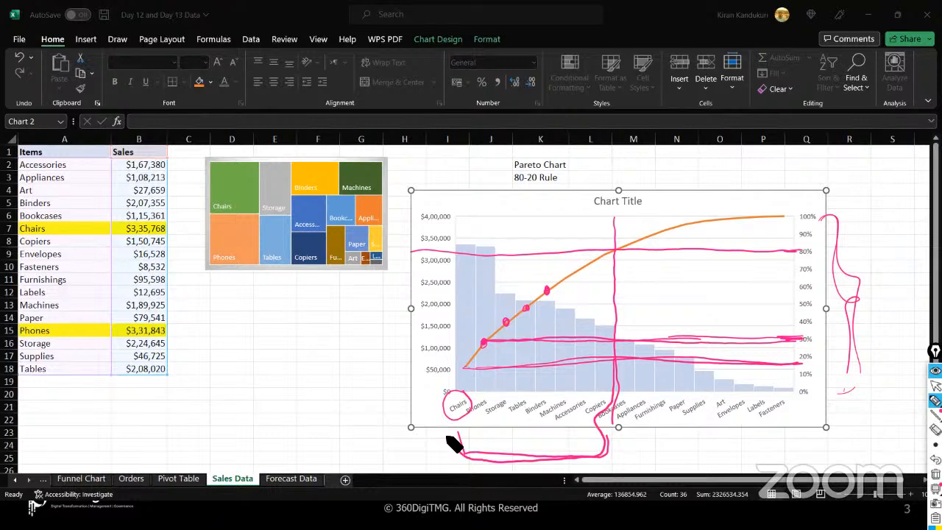
mouse_move(620, 389)
left_mouse_down()
mouse_move(788, 421)
mouse_move(803, 379)
left_mouse_up()
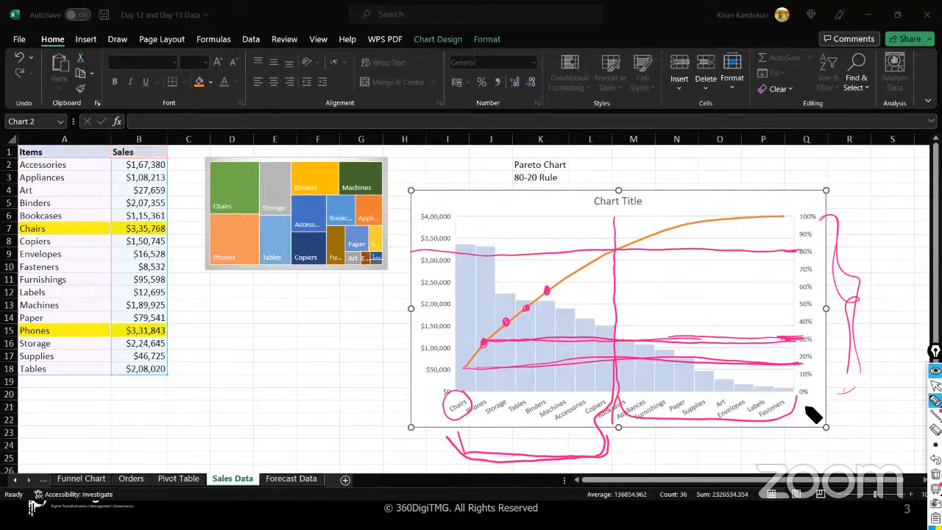
mouse_move(782, 204)
left_mouse_down()
mouse_move(741, 206)
mouse_move(772, 248)
mouse_move(782, 208)
left_mouse_up()
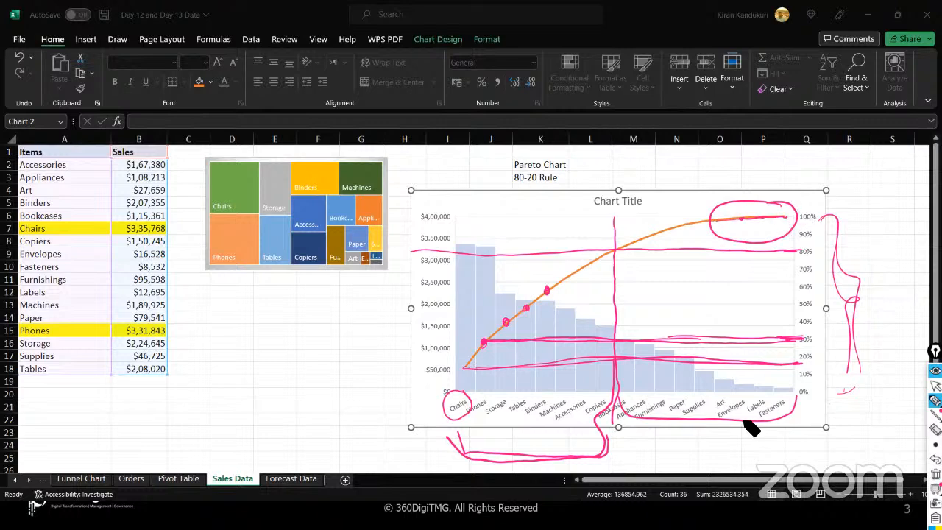
mouse_move(739, 418)
left_mouse_down()
mouse_move(754, 429)
mouse_move(790, 416)
mouse_move(742, 436)
mouse_move(793, 416)
mouse_move(792, 398)
left_mouse_up()
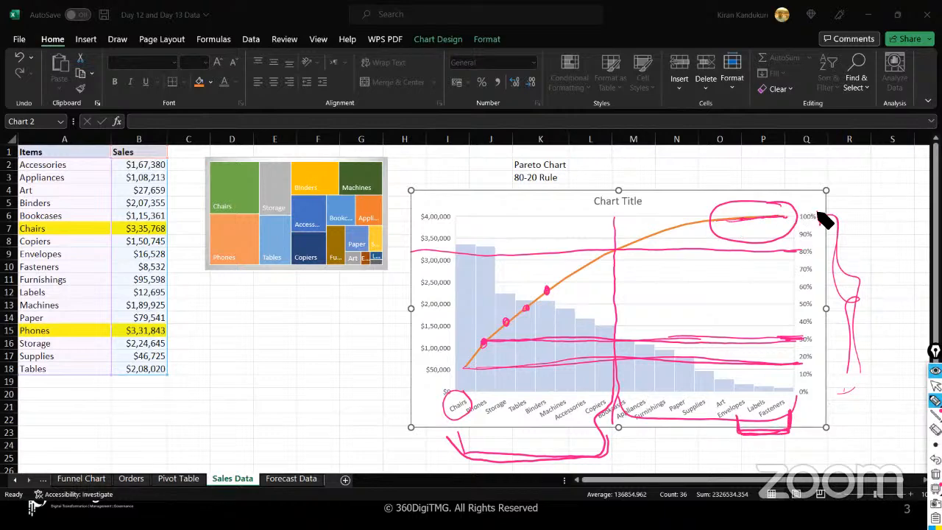
mouse_move(479, 400)
left_mouse_down()
mouse_move(471, 412)
mouse_move(488, 404)
mouse_move(475, 397)
mouse_move(457, 420)
mouse_move(488, 395)
left_mouse_up()
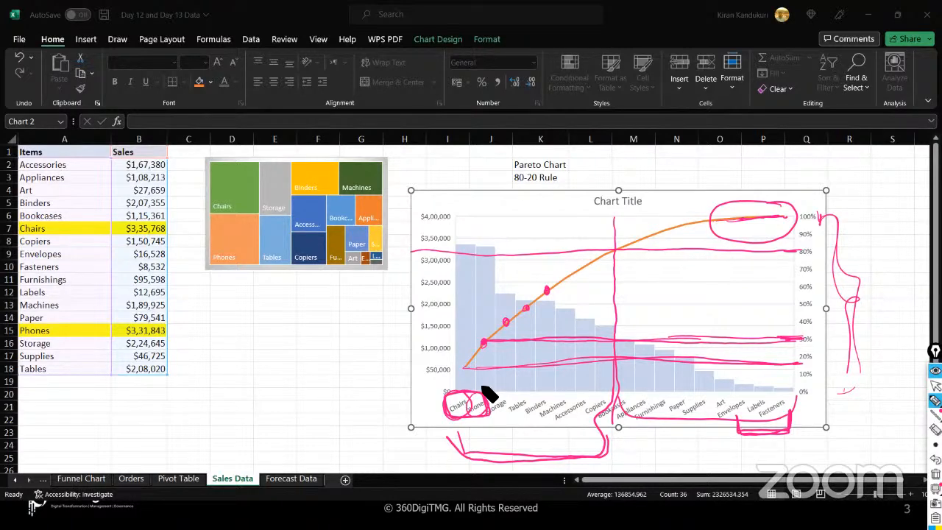
mouse_move(792, 390)
left_mouse_down()
mouse_move(719, 387)
mouse_move(742, 443)
mouse_move(802, 396)
mouse_move(720, 393)
left_mouse_up()
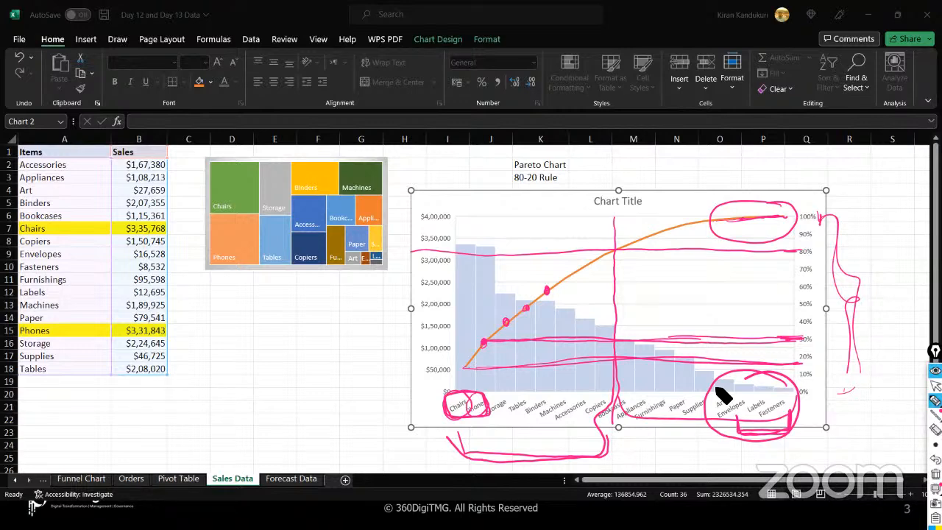
left_click_drag(446, 247, 477, 203)
left_click_drag(484, 247, 507, 214)
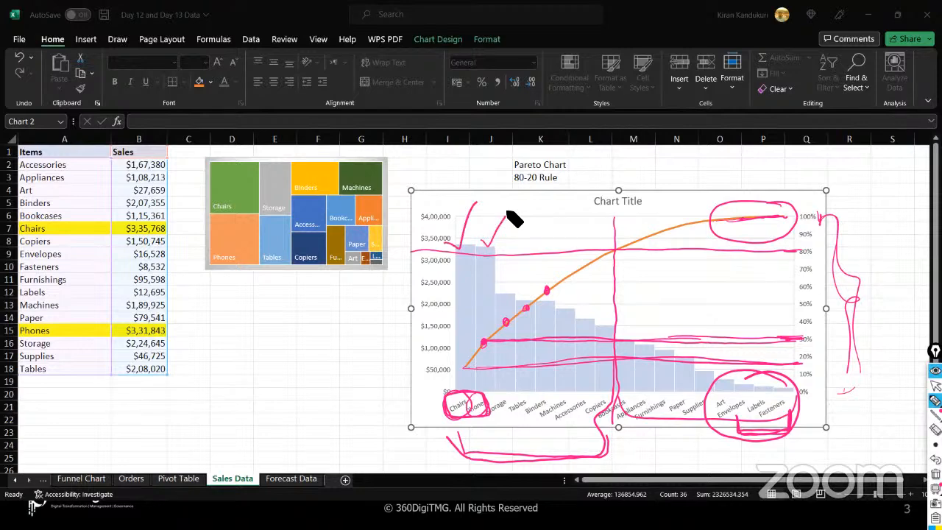
mouse_move(575, 281)
left_mouse_down()
mouse_move(563, 276)
mouse_move(447, 374)
mouse_move(575, 380)
mouse_move(602, 284)
left_mouse_up()
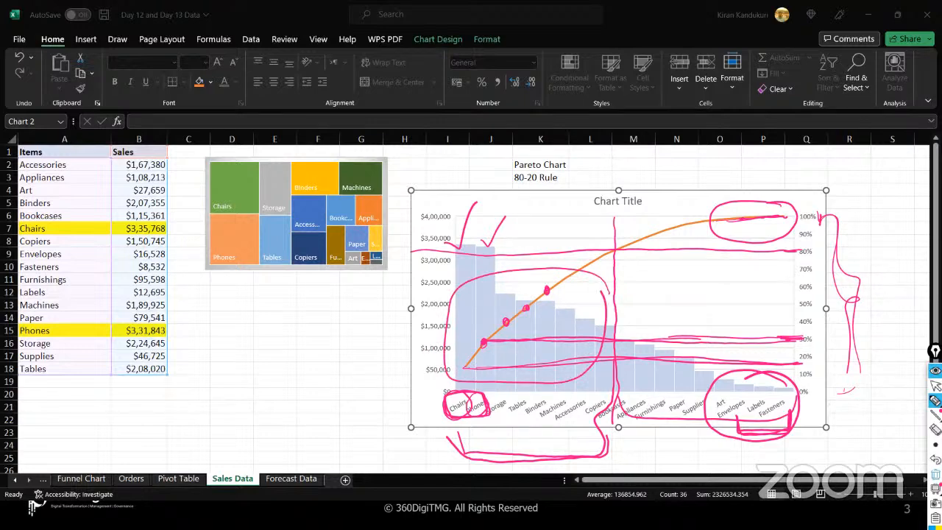
left_click(935, 474)
left_click(935, 385)
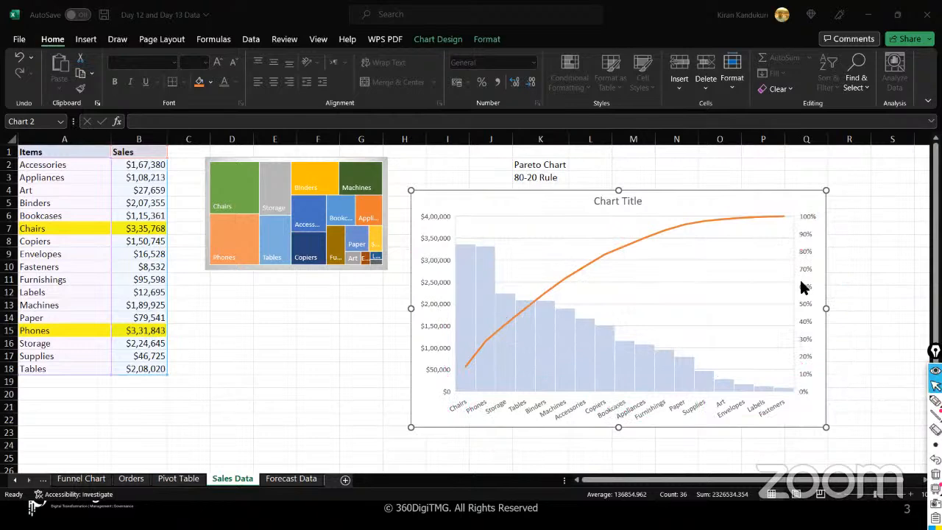
left_click(666, 259)
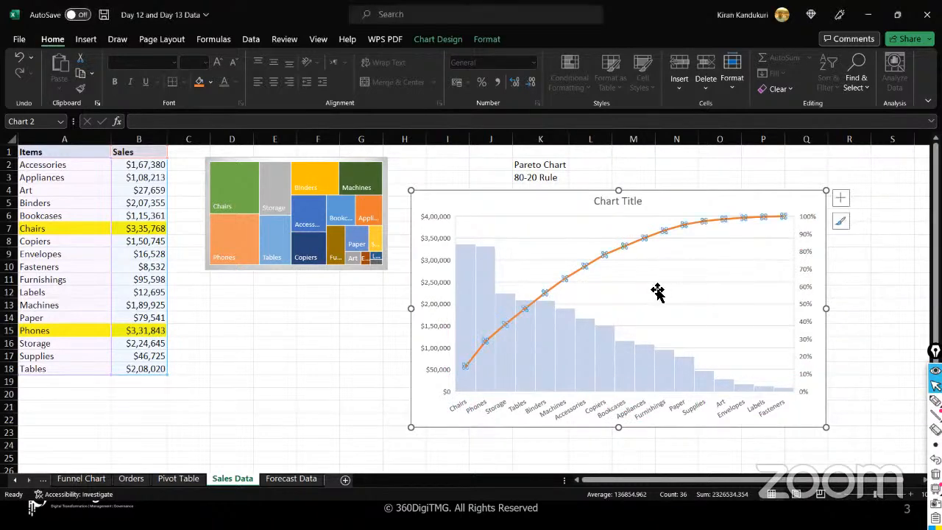
left_click(655, 289)
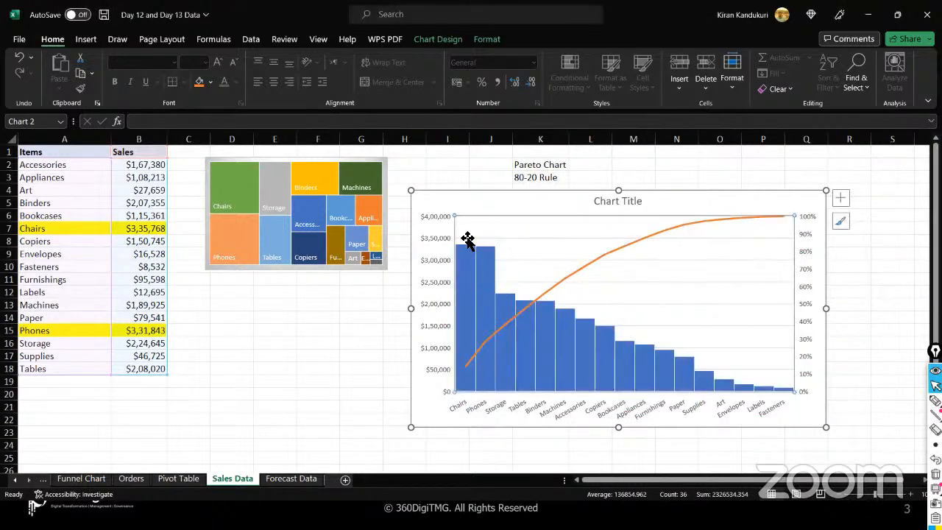
mouse_move(462, 269)
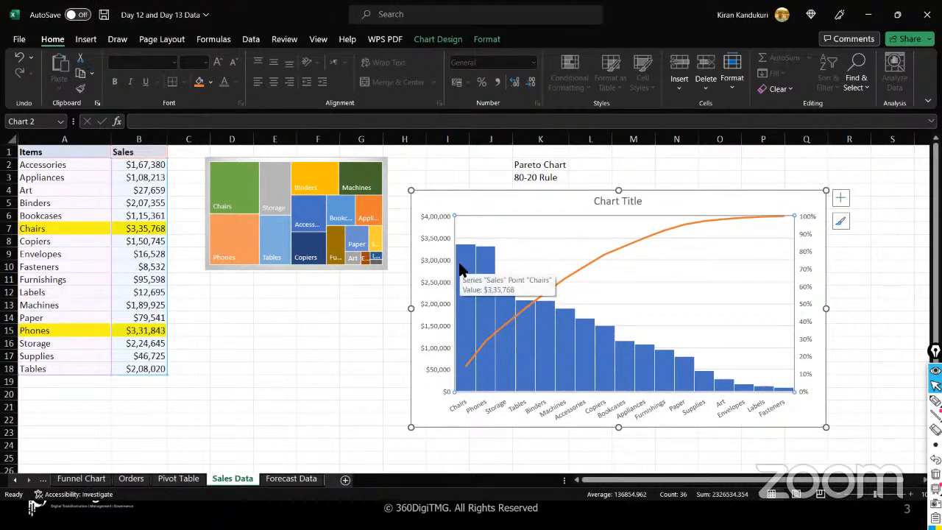
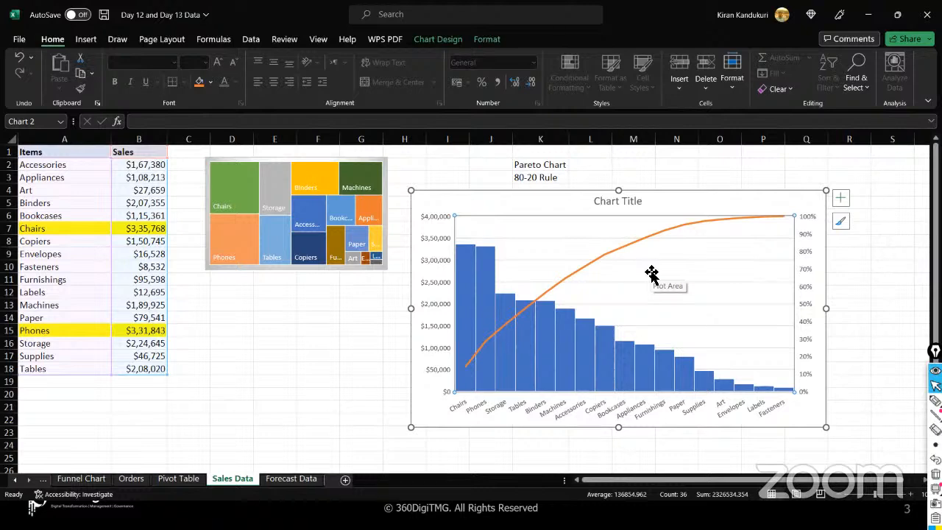
- After glancing at the statistic chart types, apply Quick Layout 1 to the Pareto chart
left_click(86, 41)
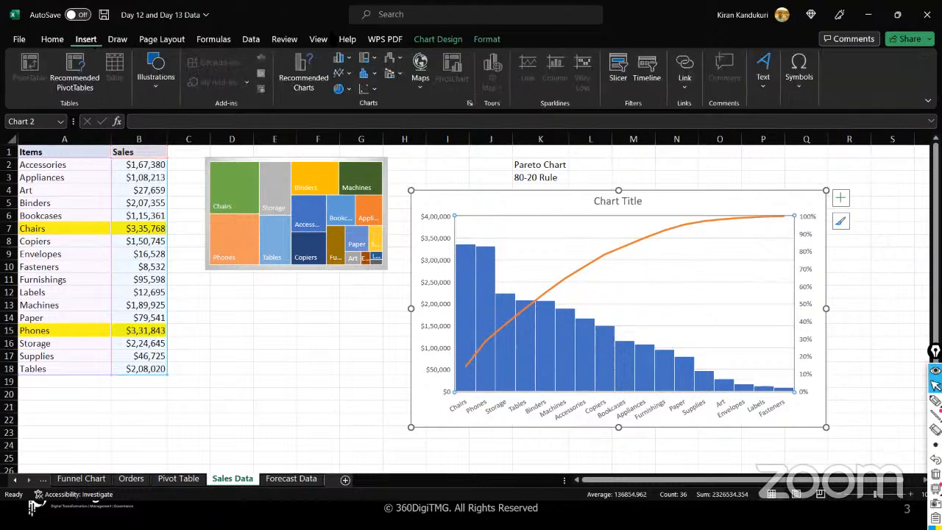
left_click(373, 74)
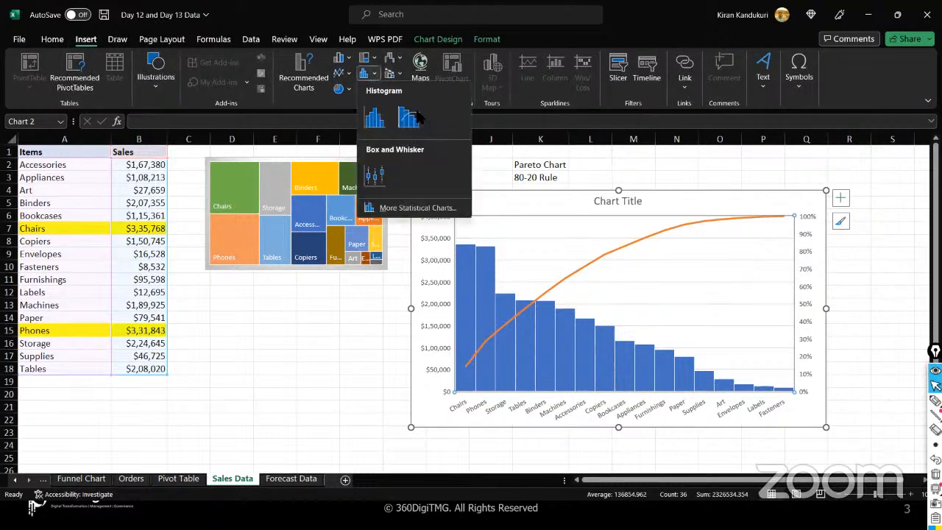
left_click(545, 234)
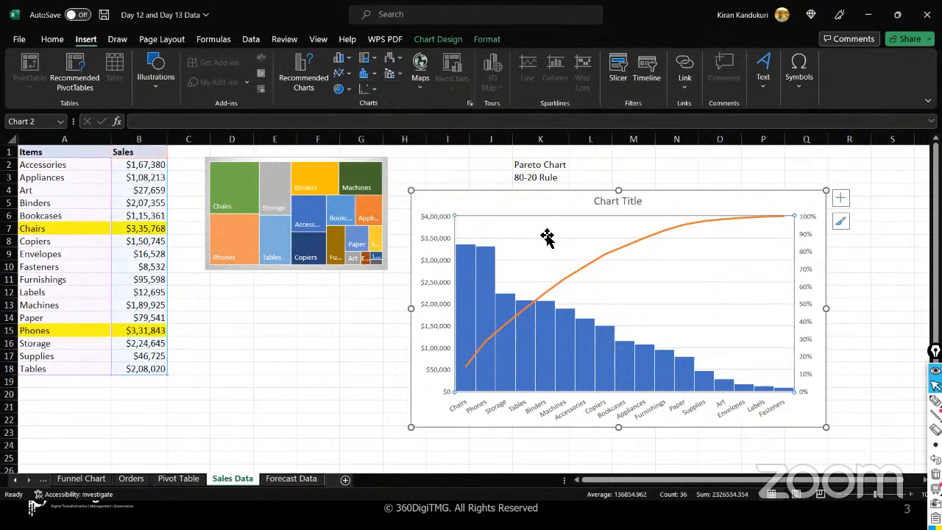
left_click(448, 42)
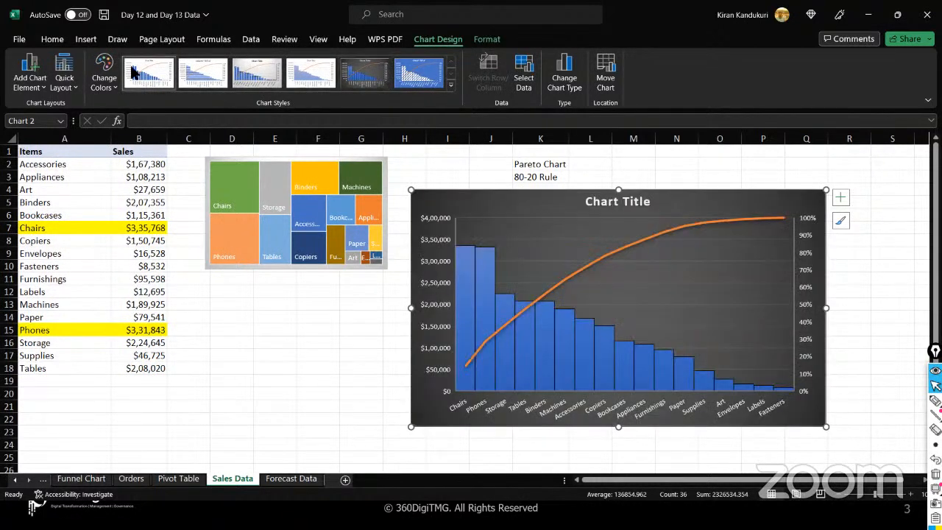
left_click(74, 87)
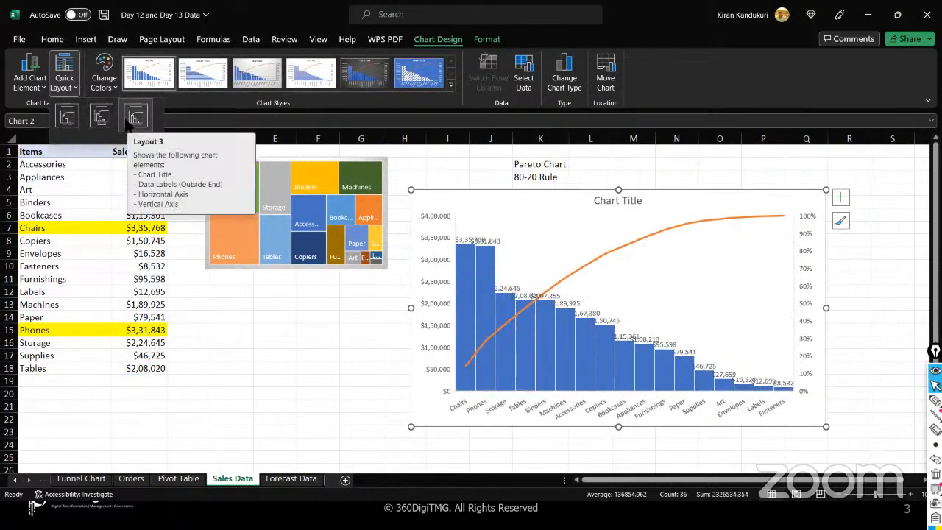
left_click(67, 116)
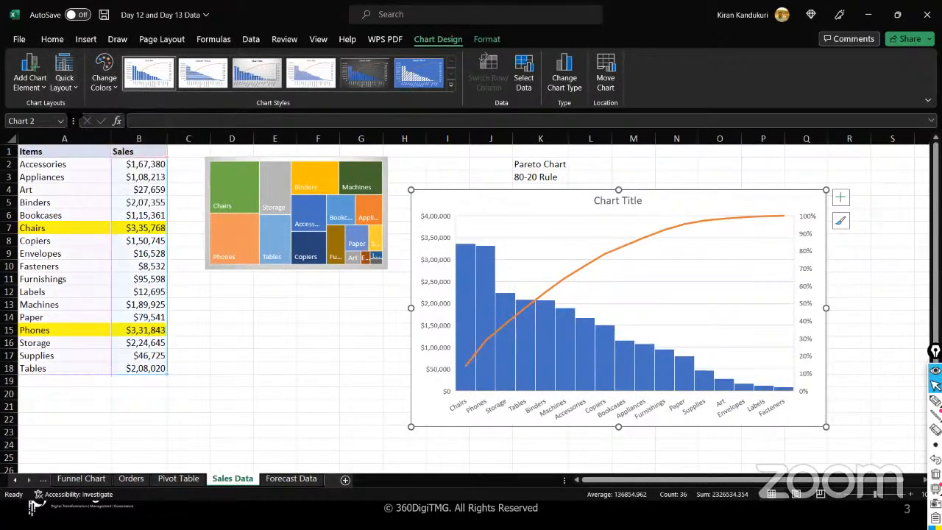
- Replace the chart title text with 'Pareto Chart'
left_click(612, 204)
triple_click(609, 203)
type("Pareto Chart")
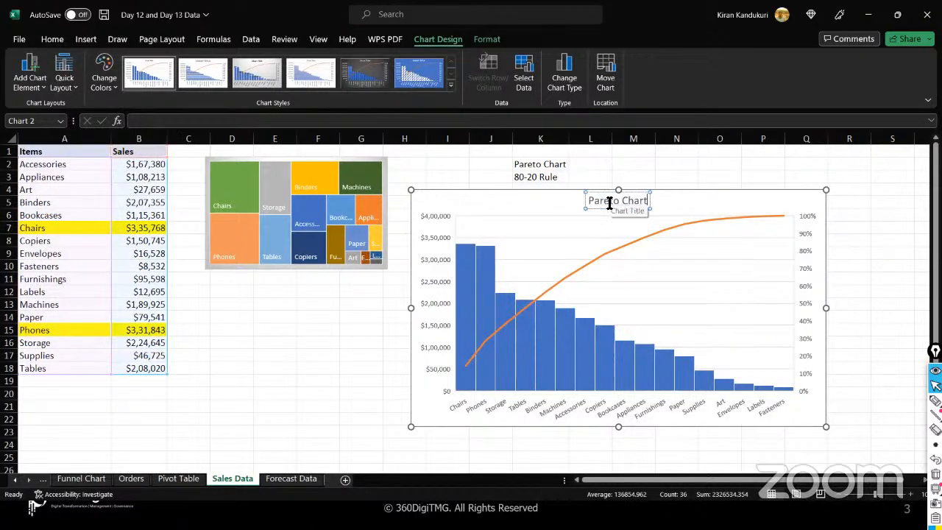
left_click(364, 309)
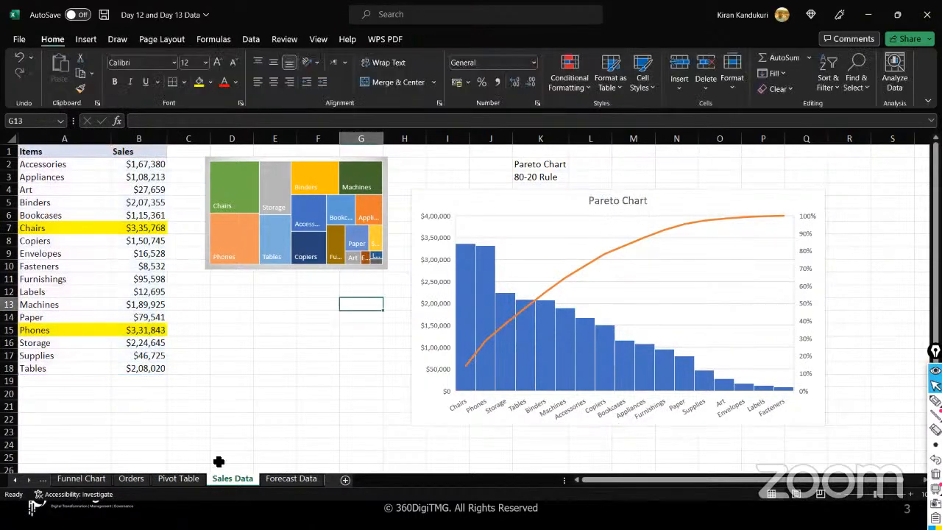
left_click(178, 480)
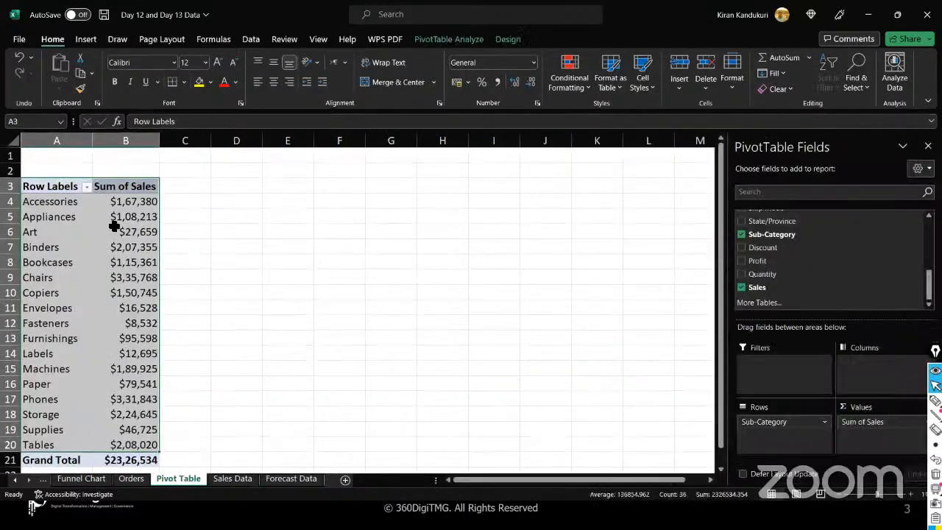
left_click(111, 215)
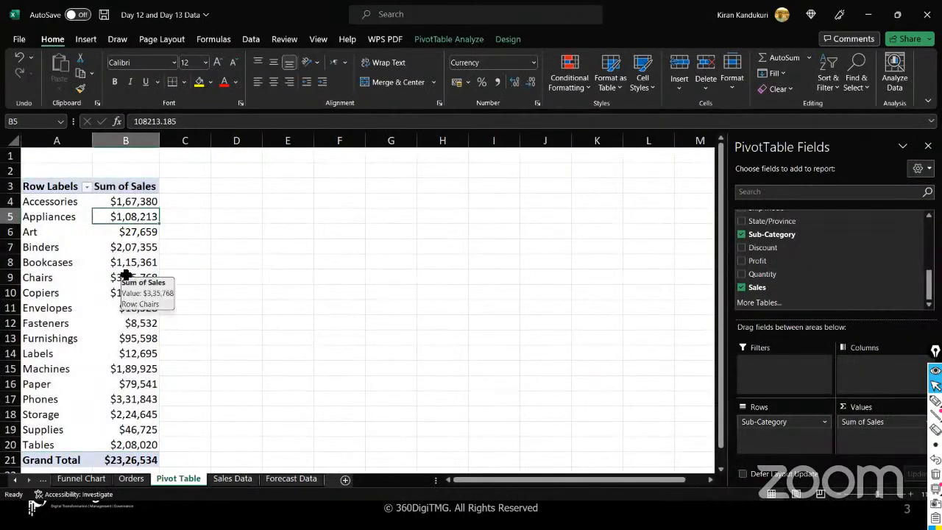
left_click(449, 39)
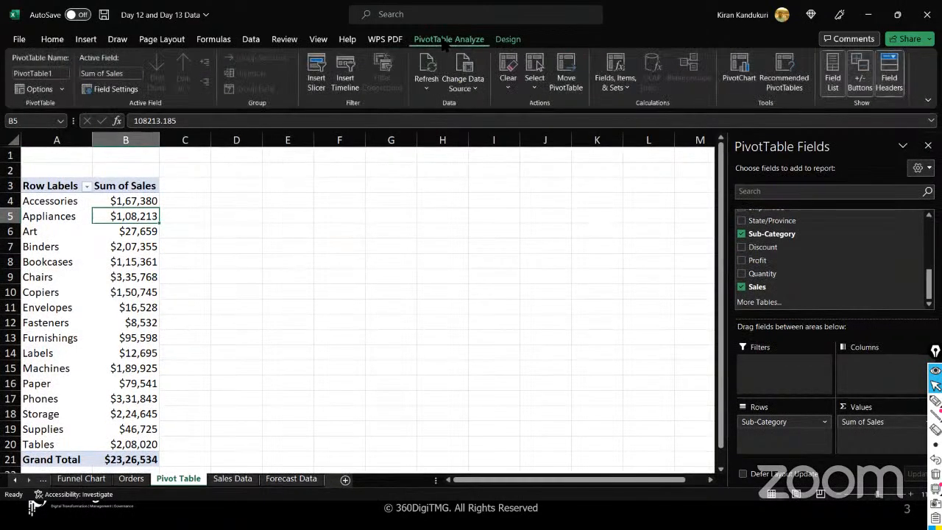
left_click(739, 74)
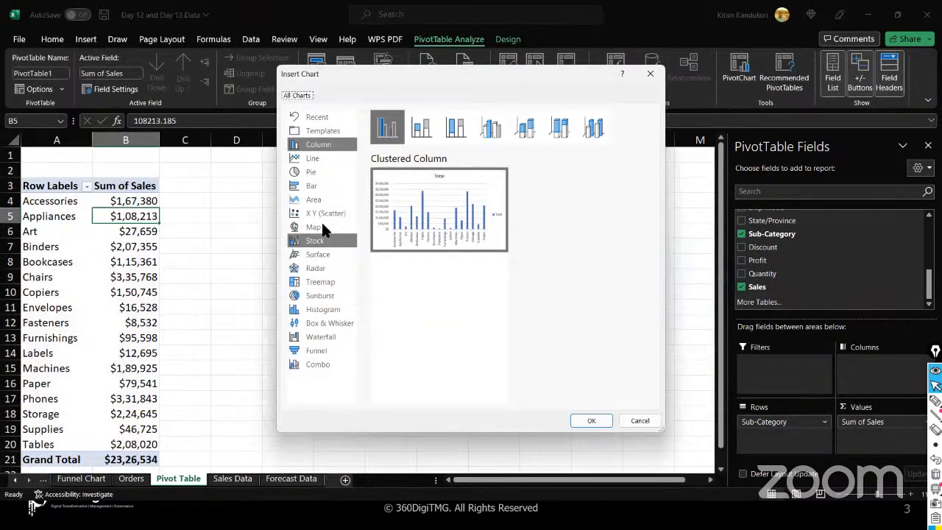
left_click(349, 310)
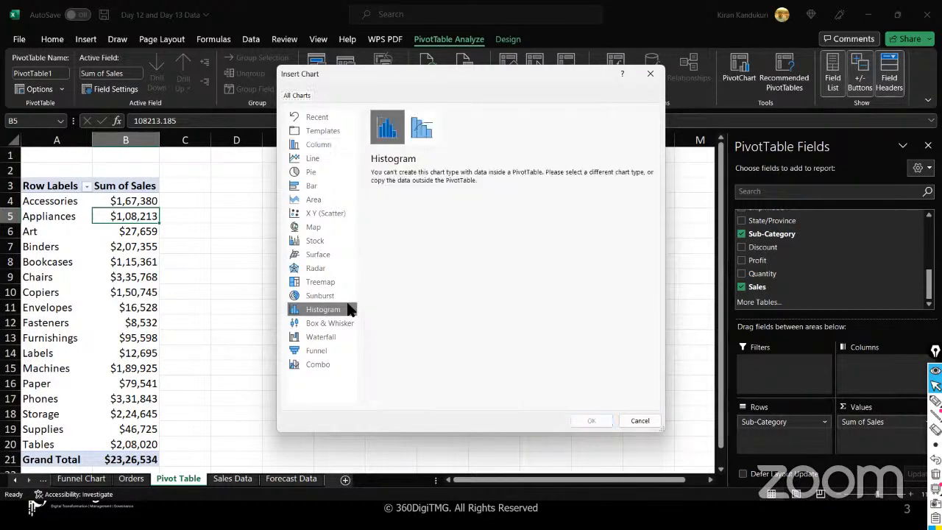
left_click(421, 127)
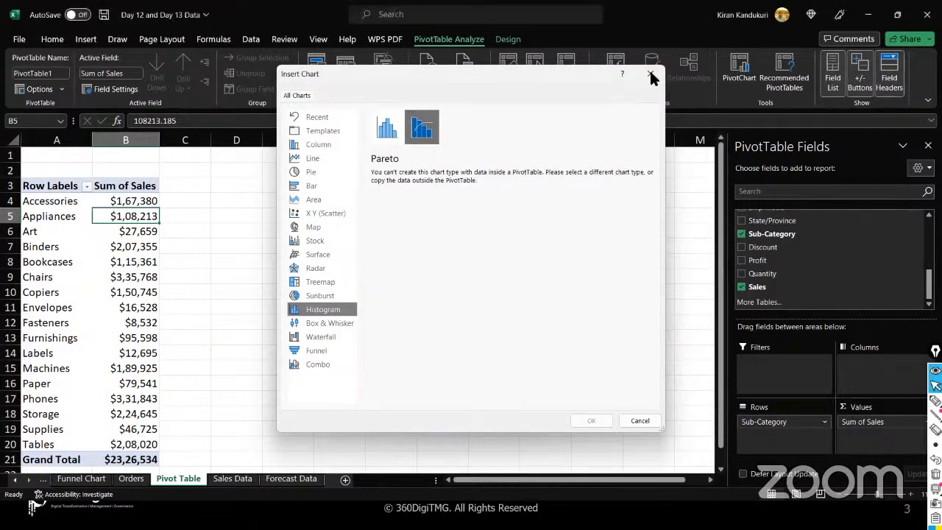
left_click(651, 74)
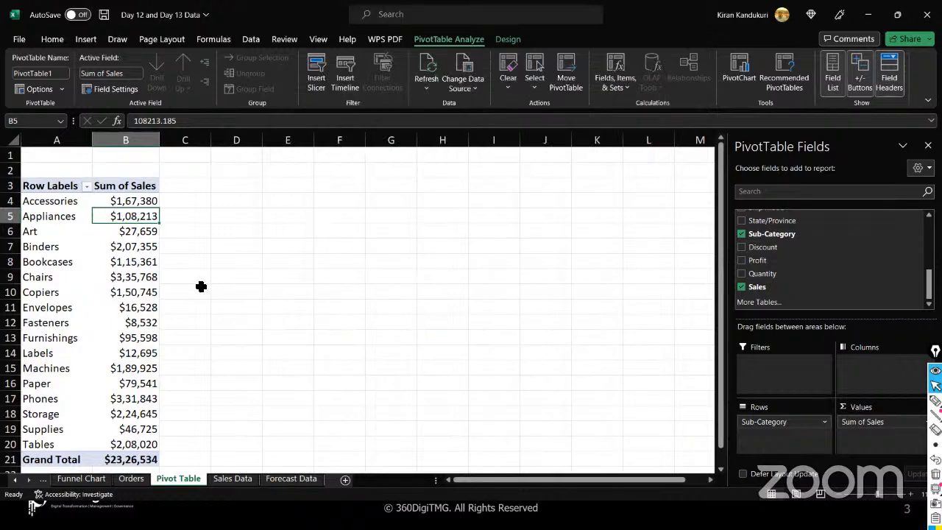
left_click(124, 278)
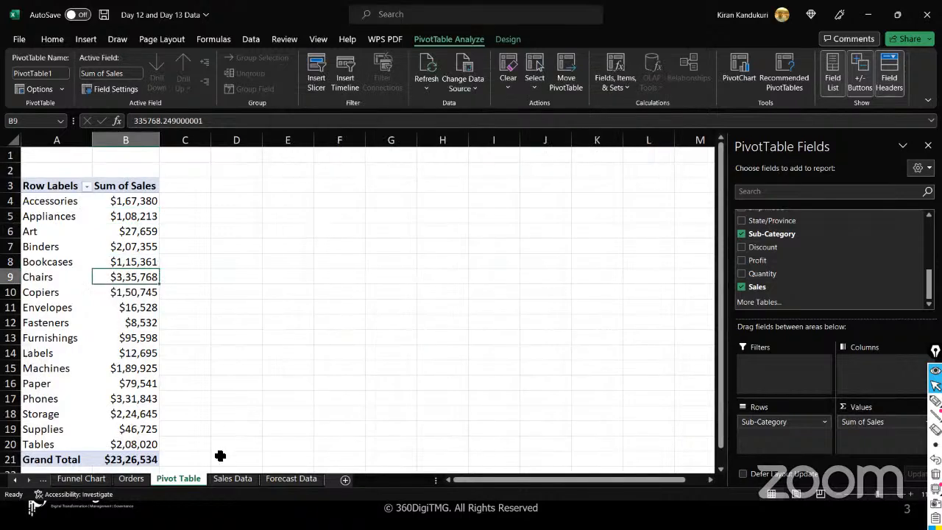
left_click(235, 486)
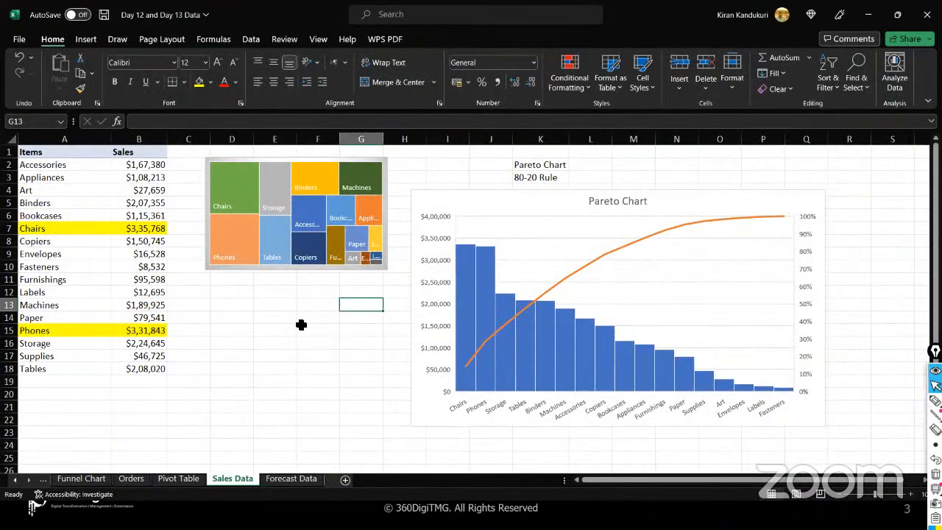
left_click(480, 208)
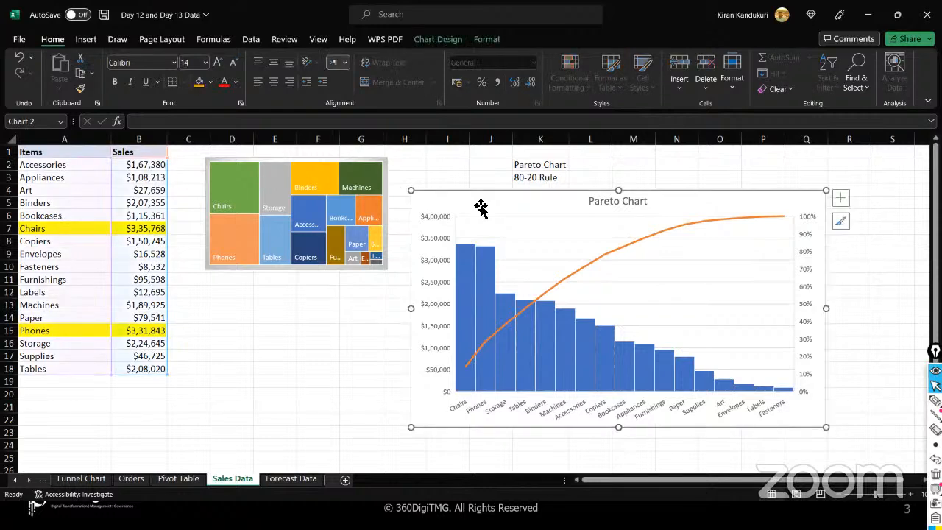
key("alt+Tab")
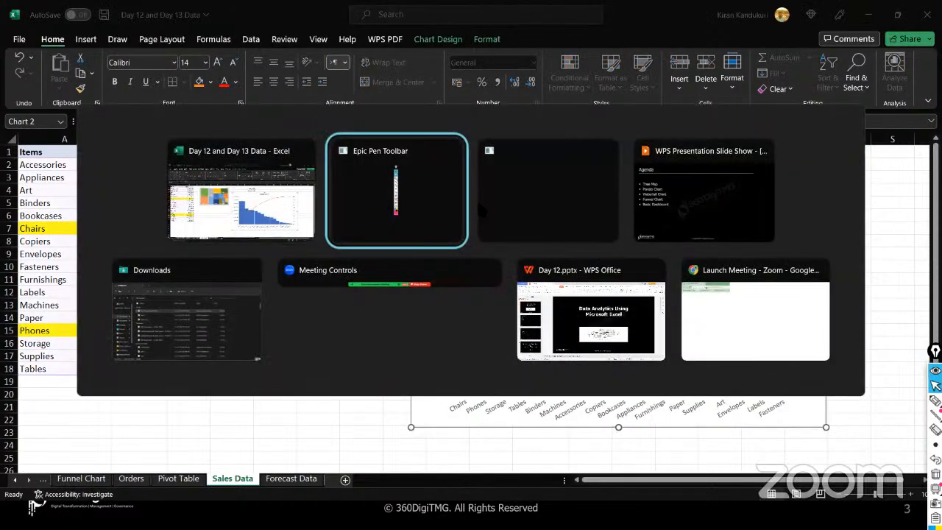
key("alt+Tab")
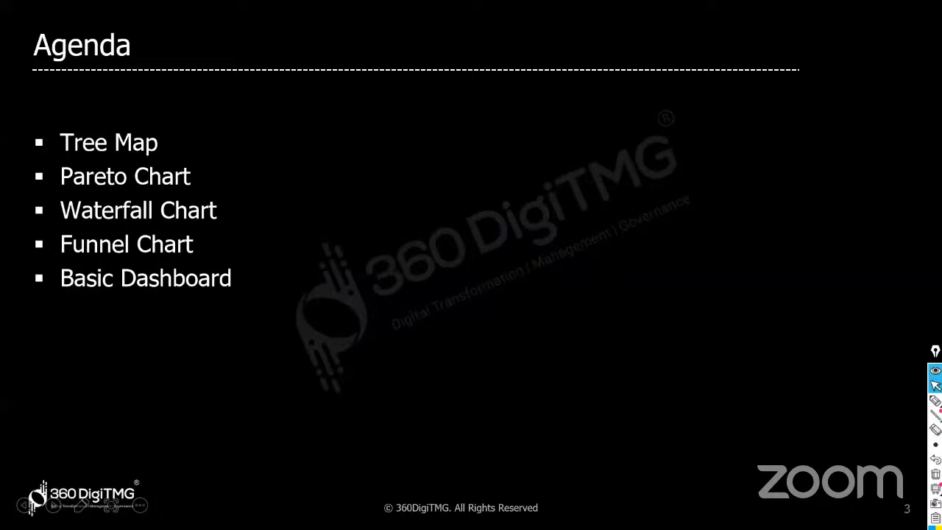
key("alt+Tab")
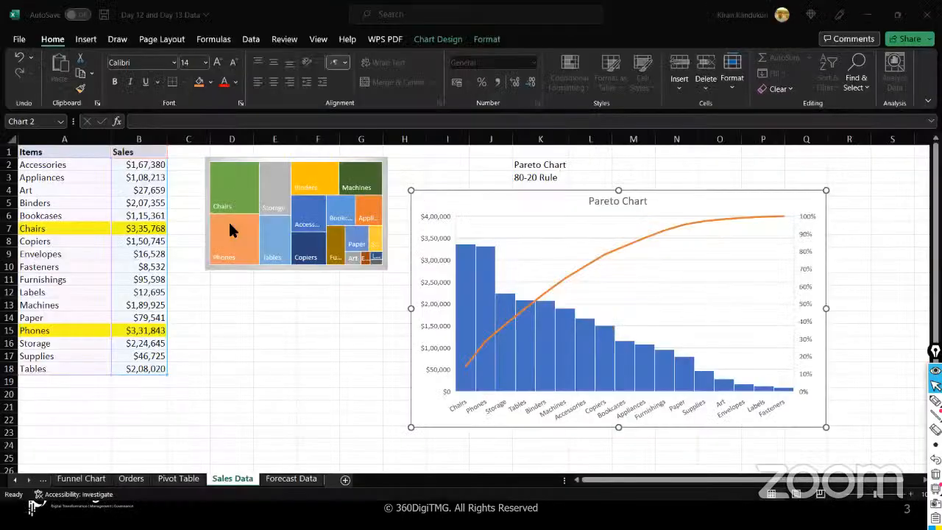
mouse_move(228, 220)
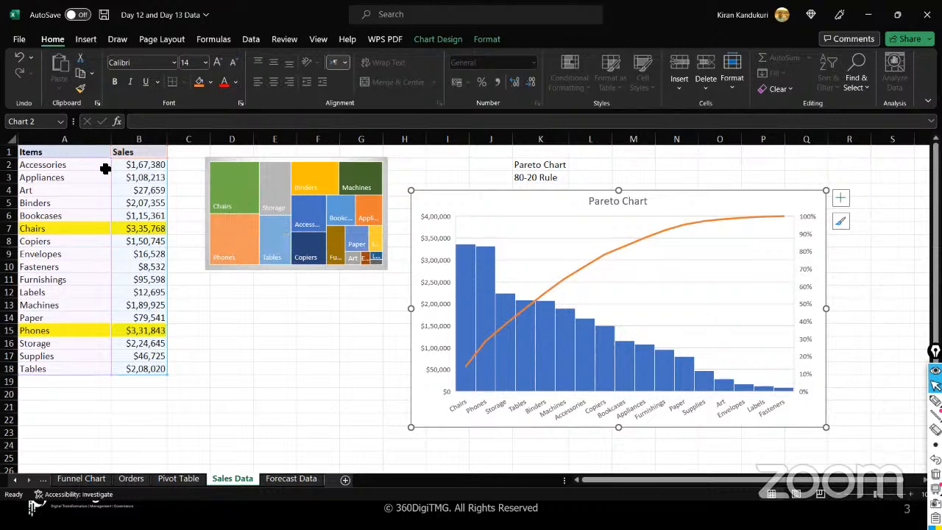
- Select A1:B18 and insert a Waterfall chart of the item sales
left_click_drag(74, 151, 140, 369)
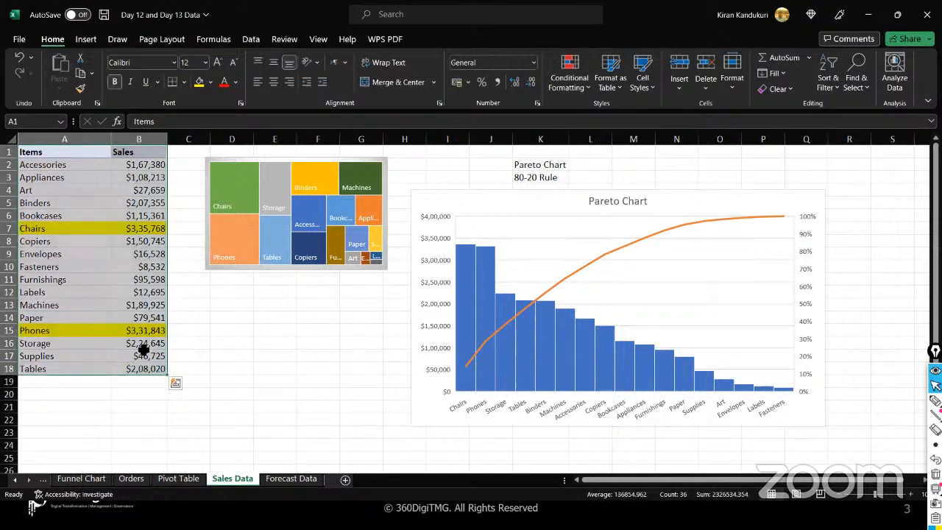
left_click(86, 39)
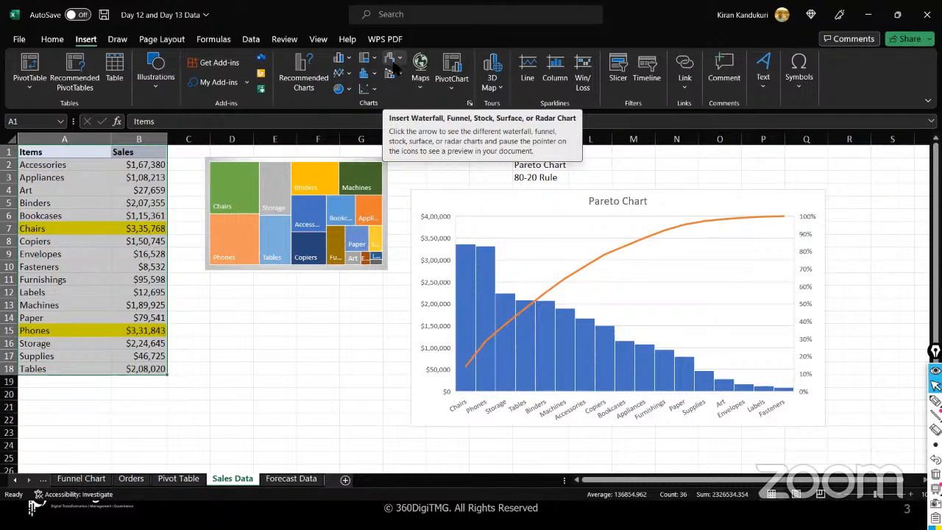
left_click(402, 63)
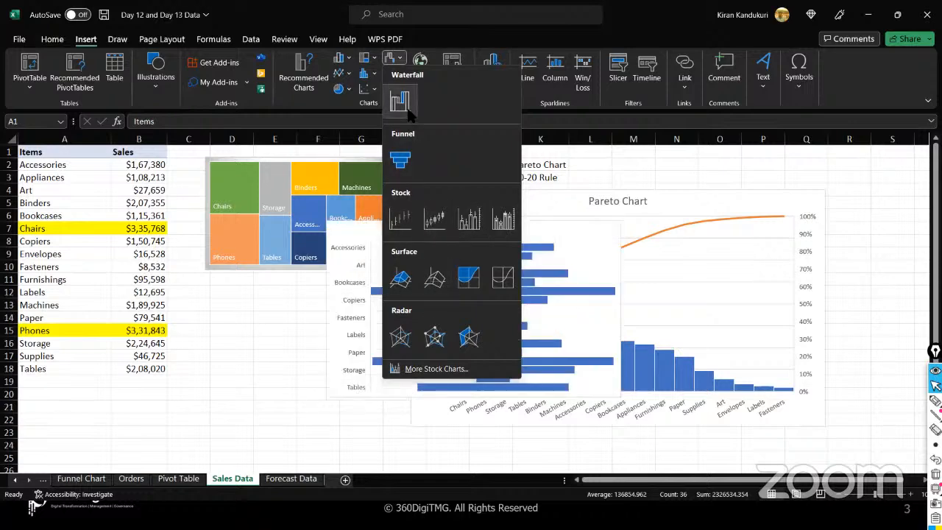
left_click(401, 103)
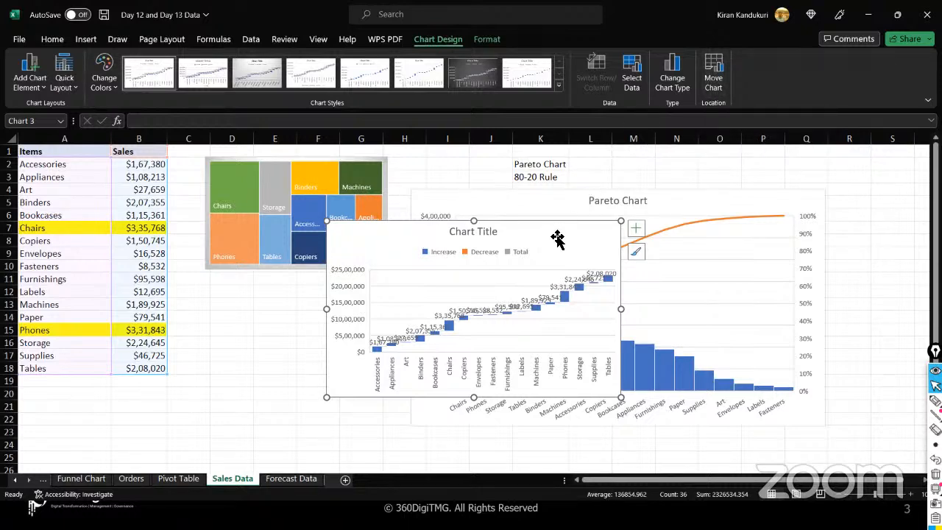
- Use Move Chart to relocate the waterfall chart to a new sheet called 'WaterFall Chart'
left_click(713, 82)
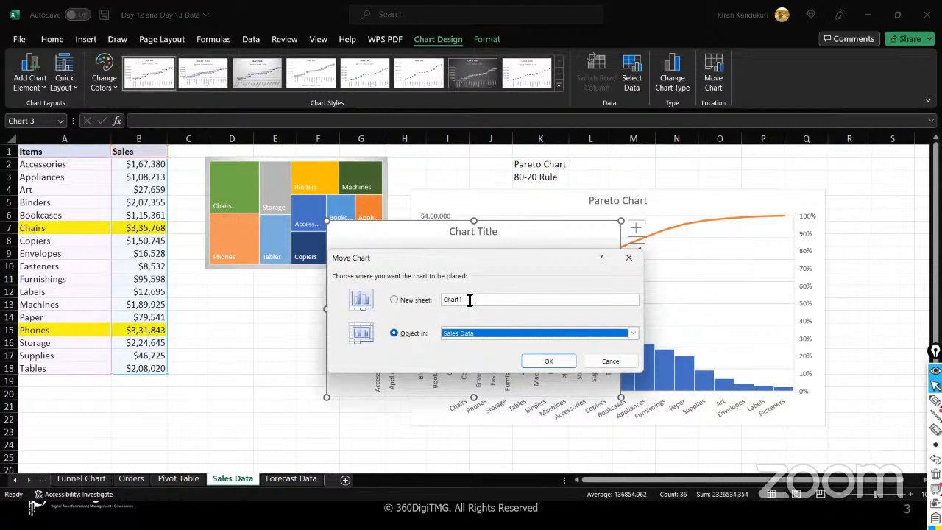
double_click(470, 300)
type("Water")
type("Fall Chart")
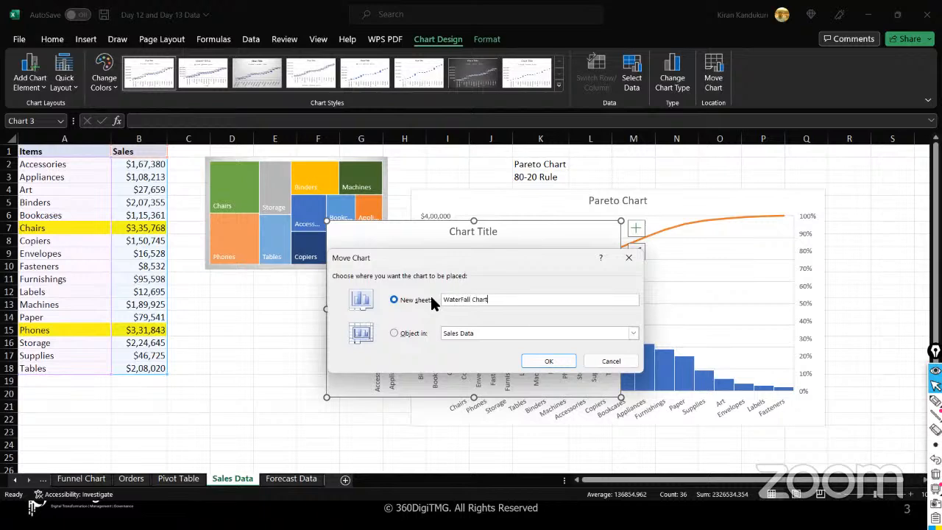
left_click(549, 361)
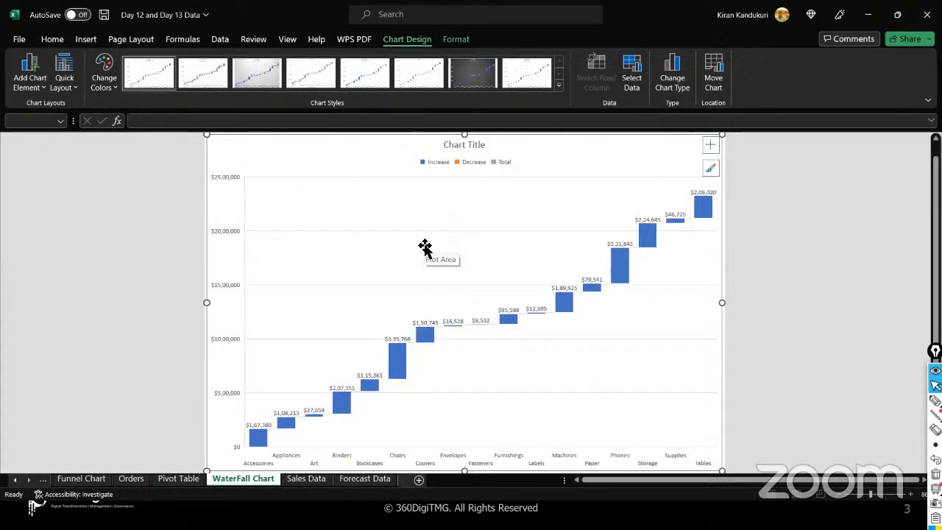
- Add primary horizontal and primary vertical axis titles to the waterfall chart
left_click(49, 88)
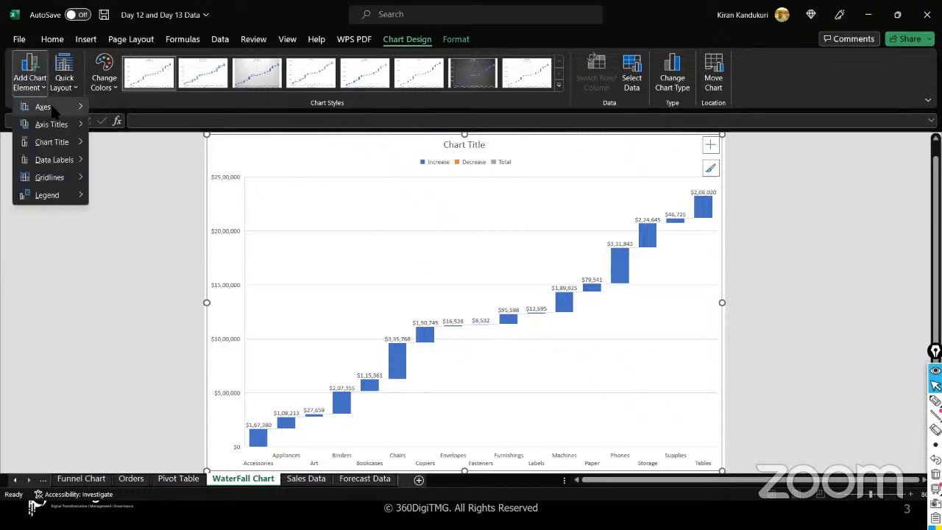
mouse_move(53, 111)
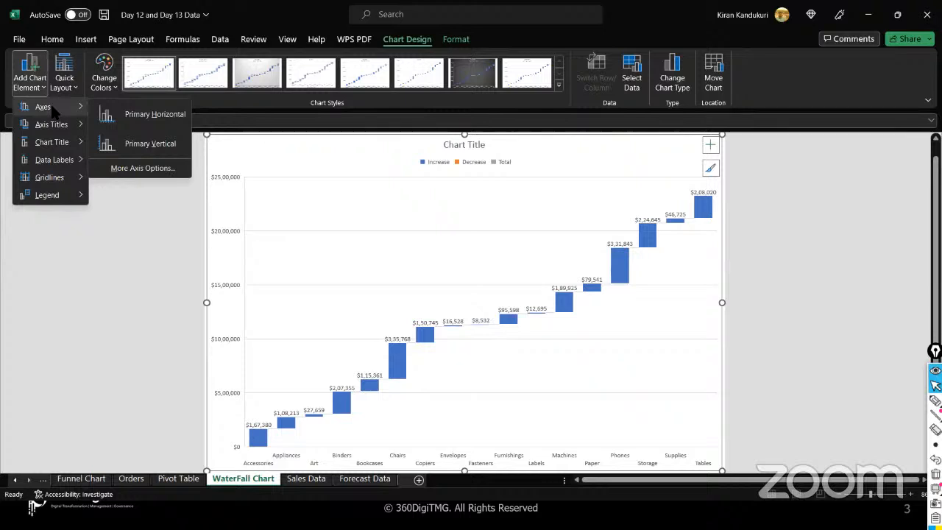
mouse_move(53, 127)
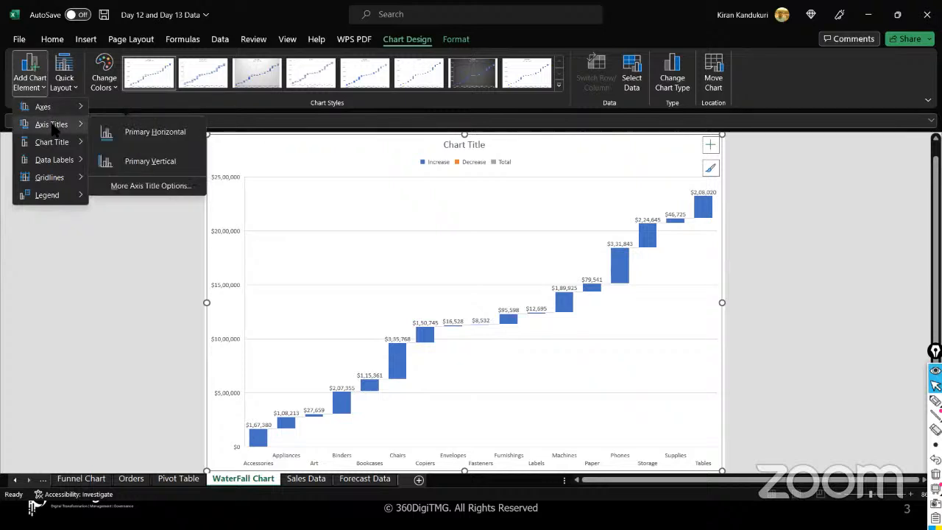
left_click(147, 134)
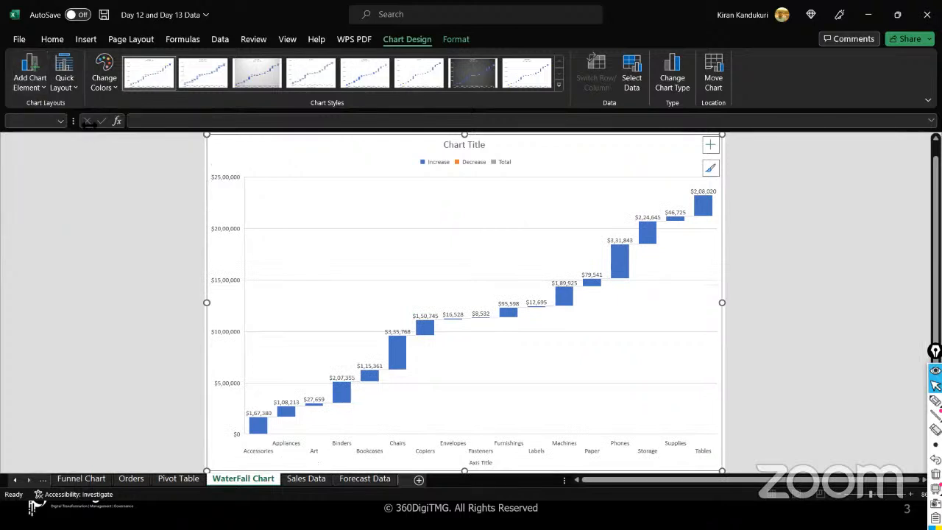
left_click(46, 88)
mouse_move(58, 146)
mouse_move(55, 125)
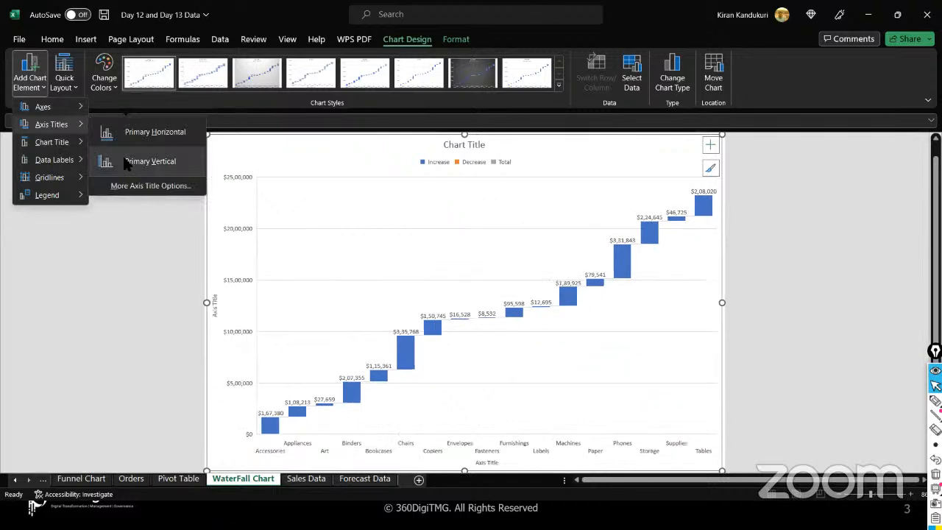
left_click(140, 161)
- Label the vertical axis 'Running Sum of Sales' and the horizontal axis 'Items'
left_click(215, 303)
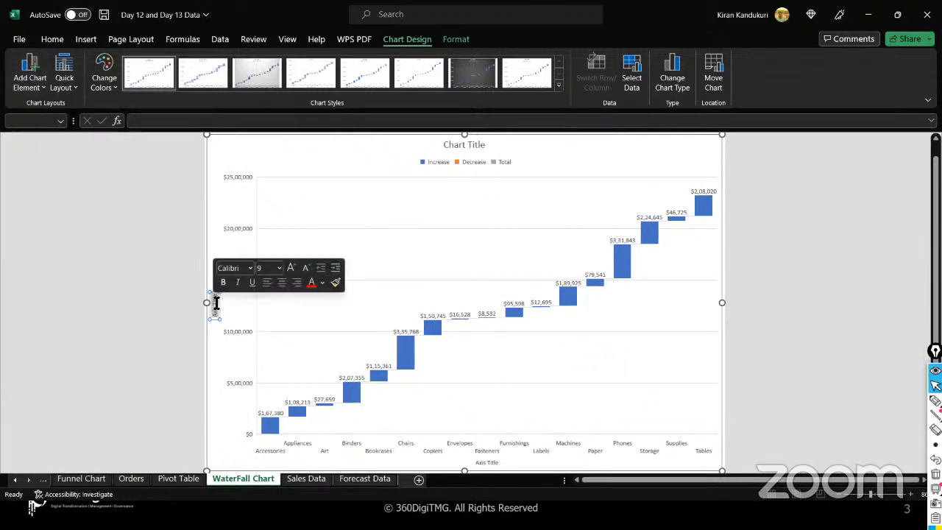
double_click(216, 303)
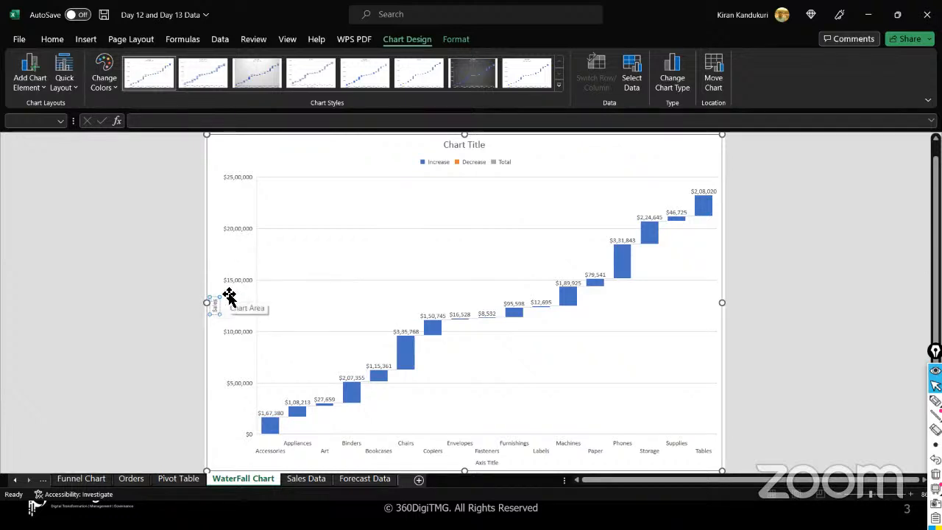
type("Runn")
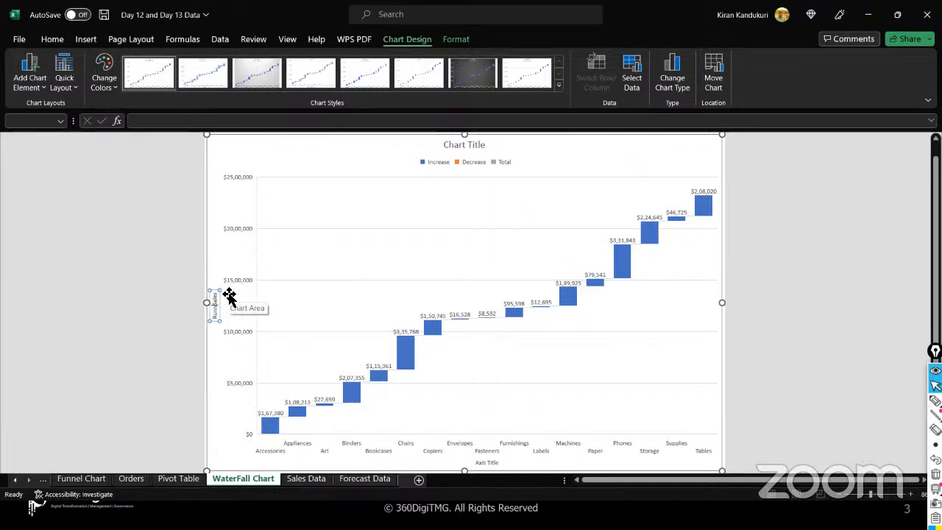
type("ing Sum of Sales")
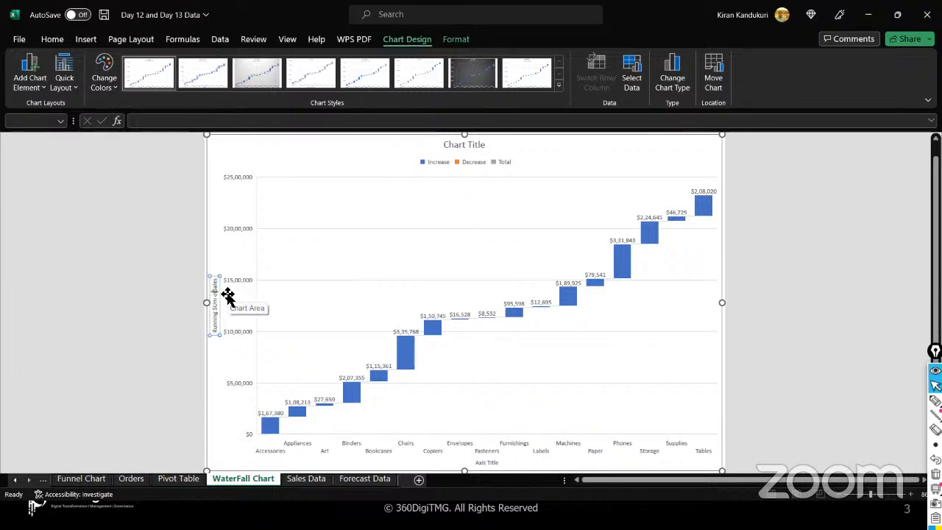
left_click_drag(215, 309, 218, 328)
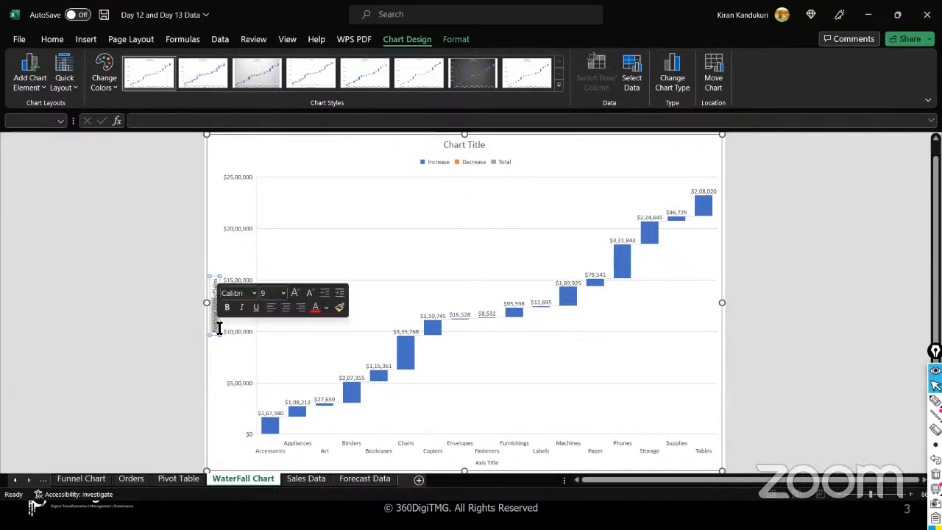
type("Running ")
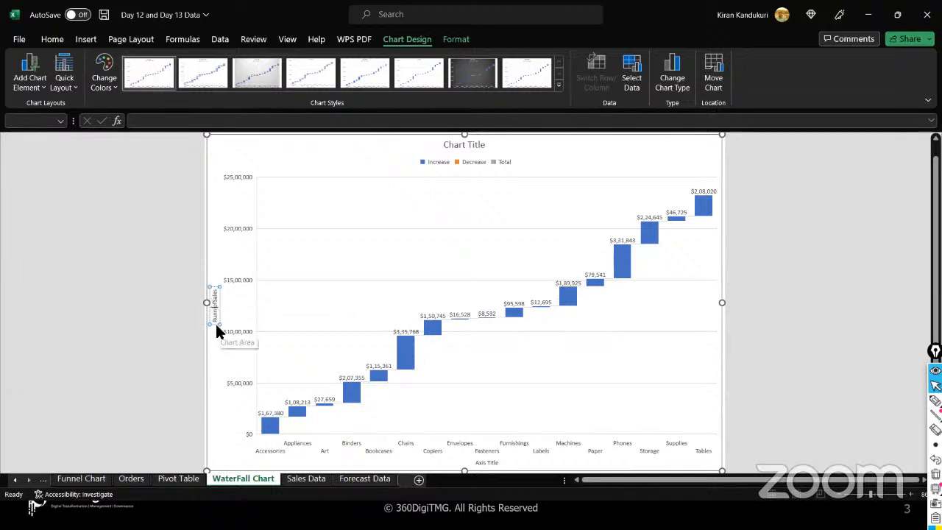
type("Sum of")
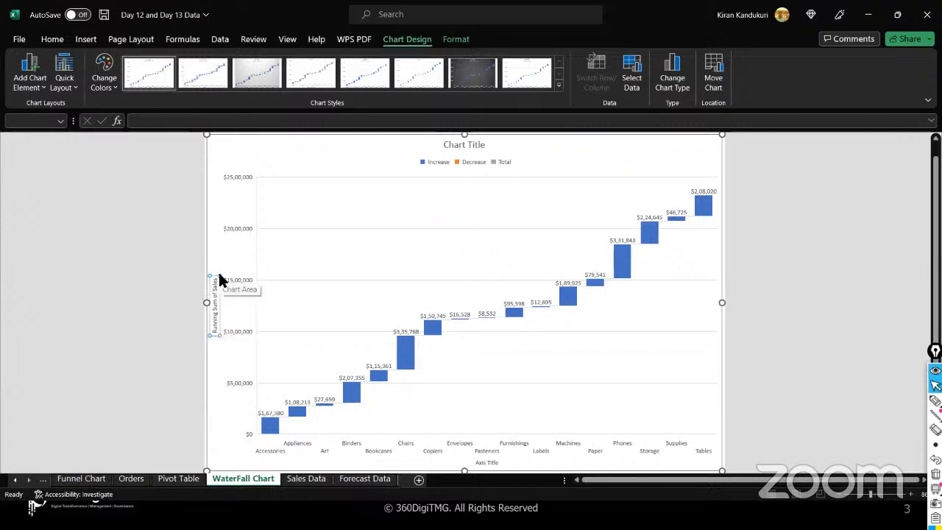
left_click(214, 360)
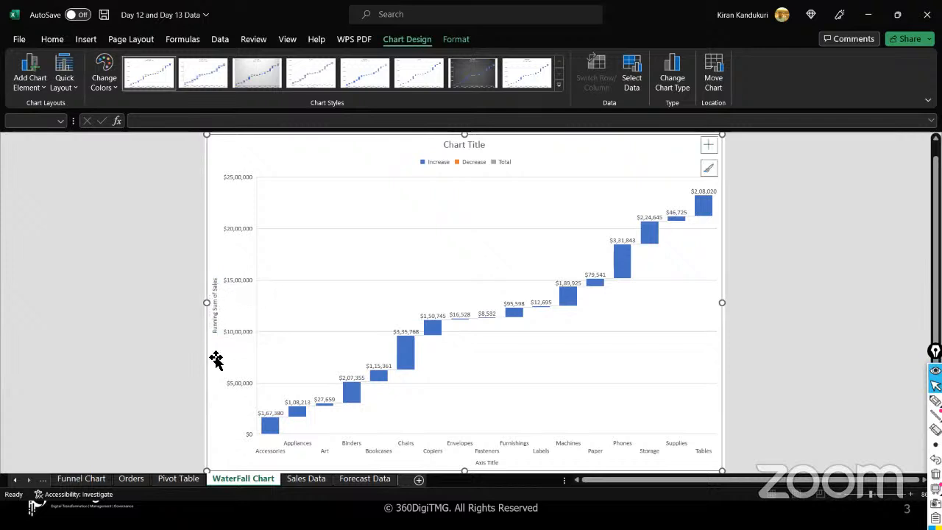
left_click(483, 463)
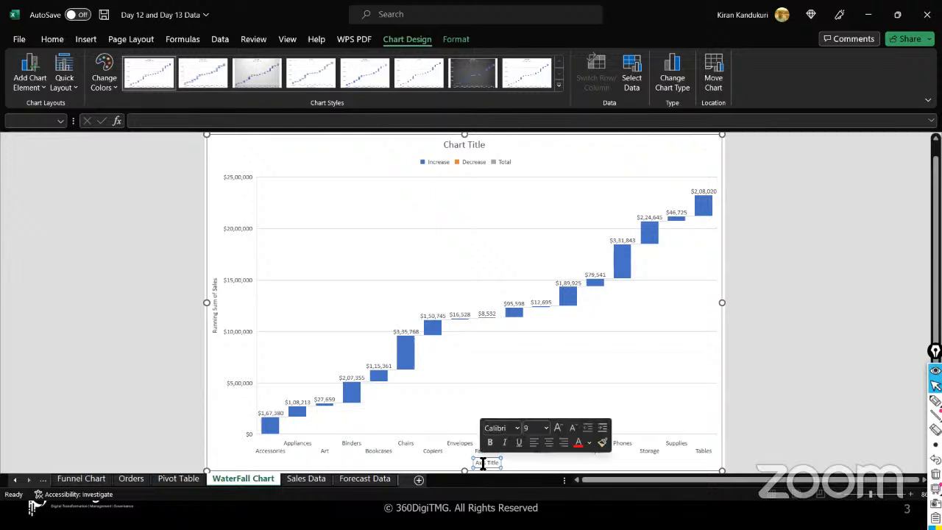
key("Delete")
type("Items")
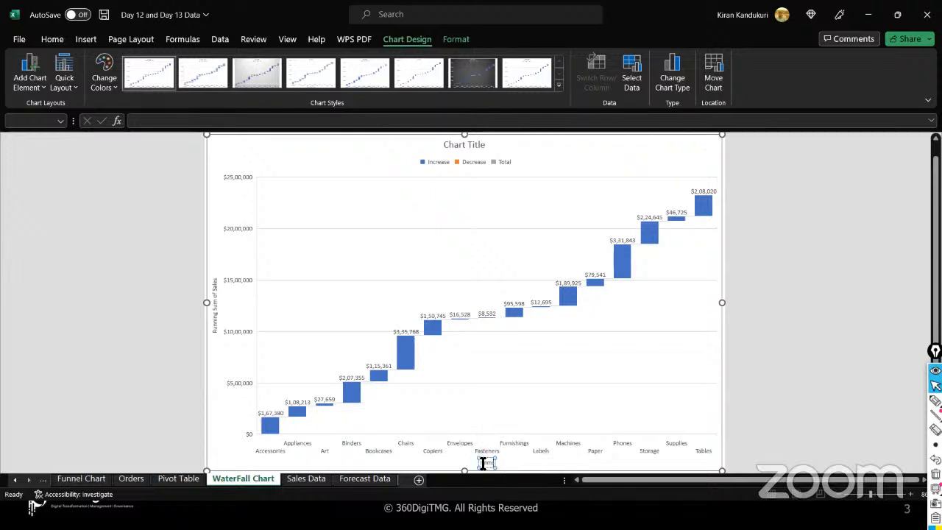
left_click(498, 382)
- Rename the chart title to 'WaterFall Chart', correcting a typo
left_click(461, 147)
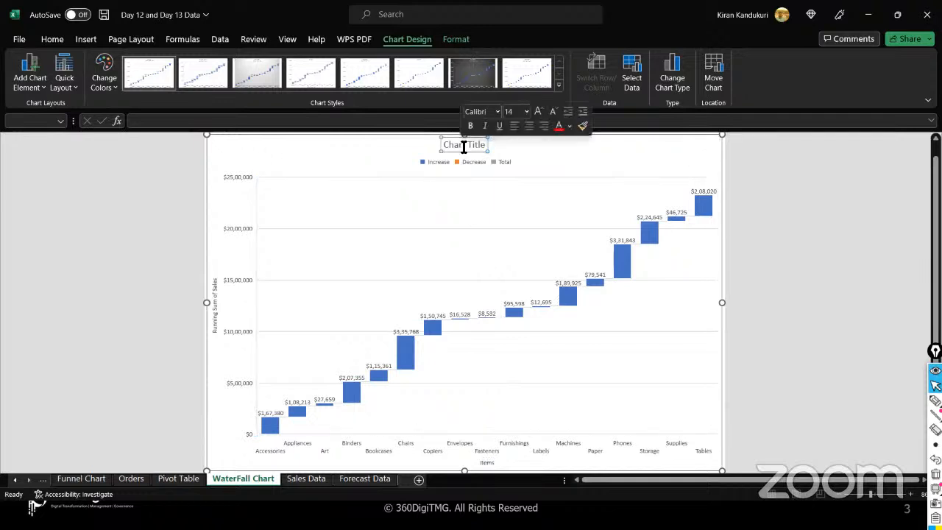
triple_click(464, 148)
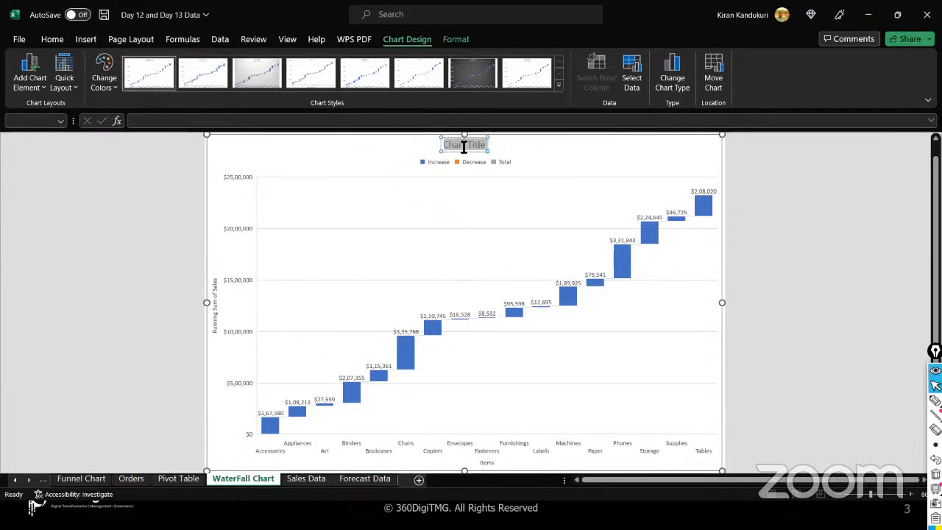
type("WaterFall Cahrt")
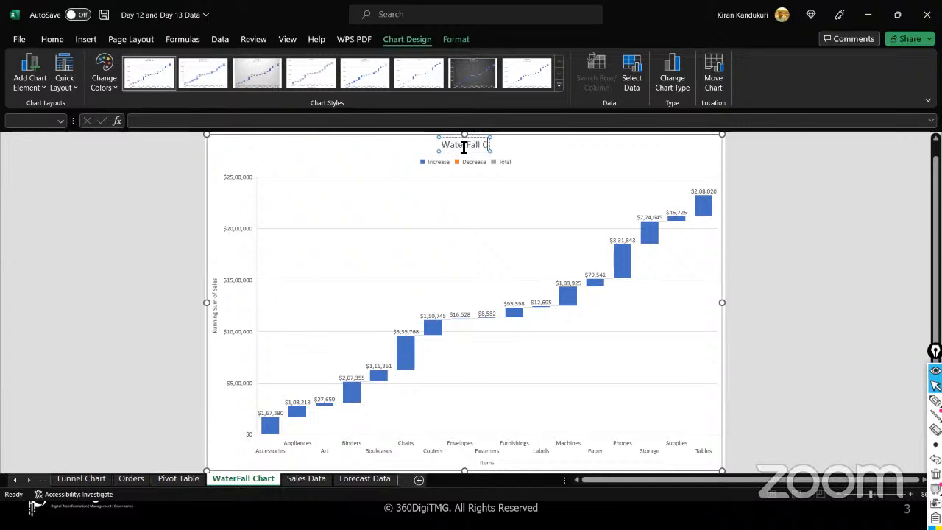
key("BackSpace")
key("BackSpace")
key("BackSpace")
key("BackSpace")
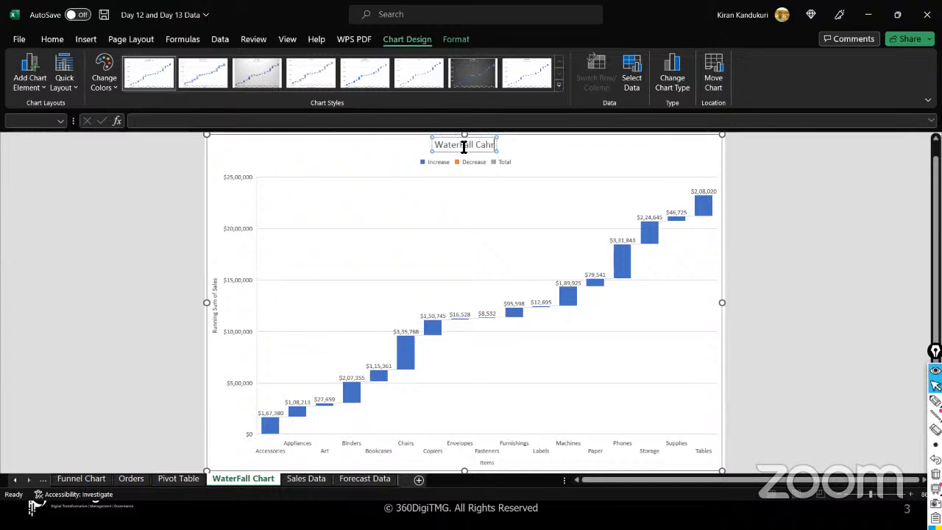
type("hart")
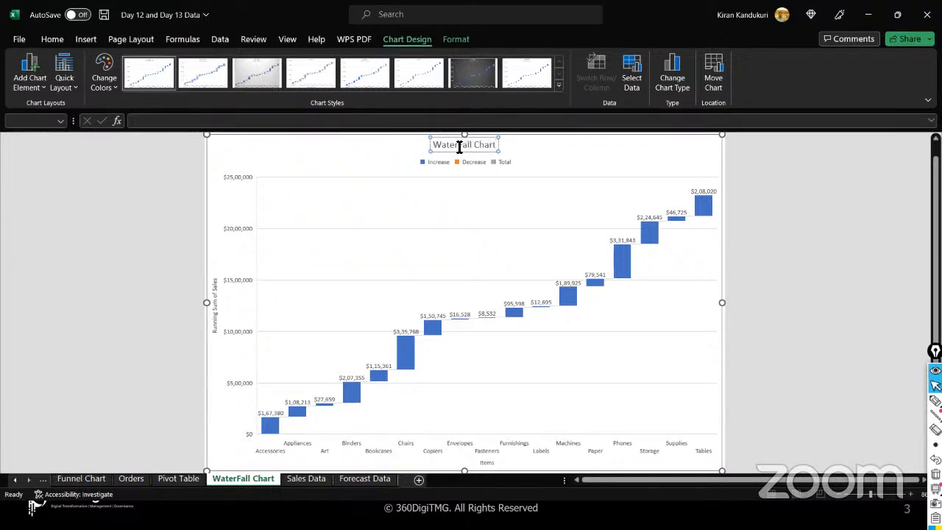
left_click(390, 151)
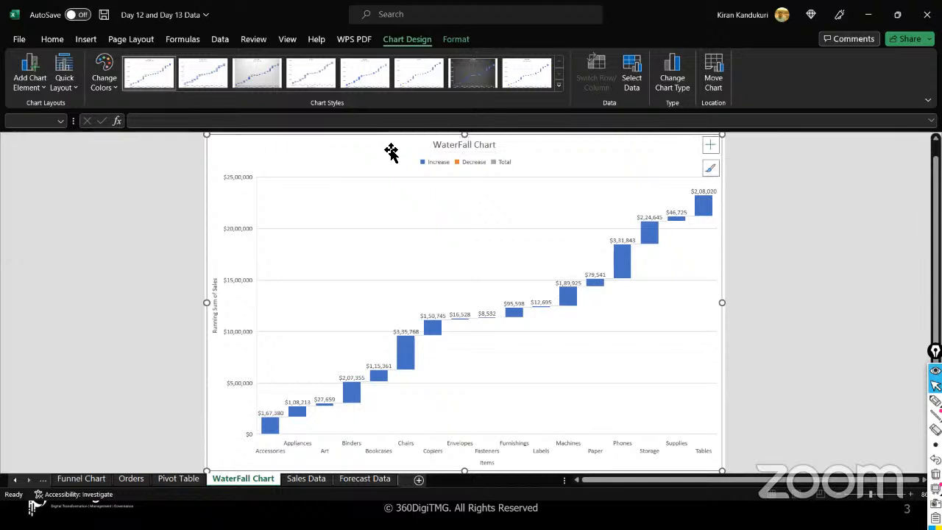
left_click(74, 90)
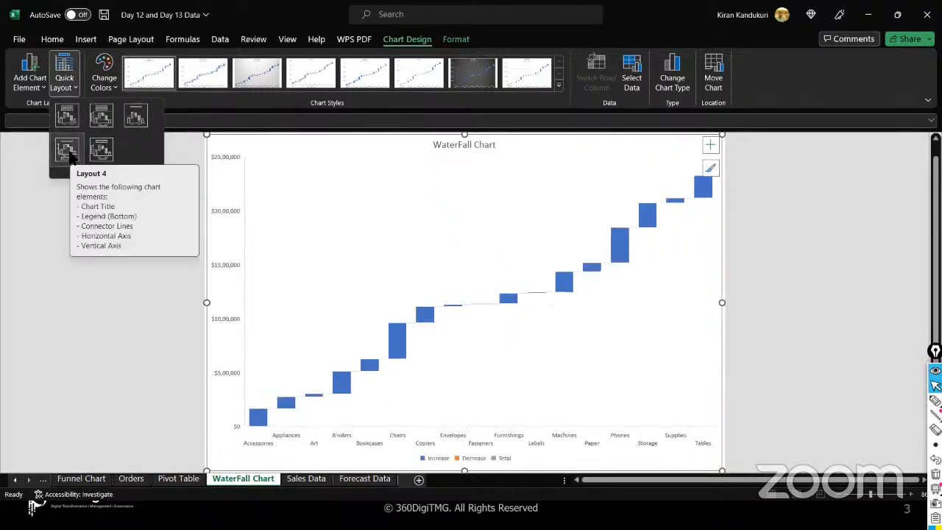
left_click(26, 84)
left_click(42, 90)
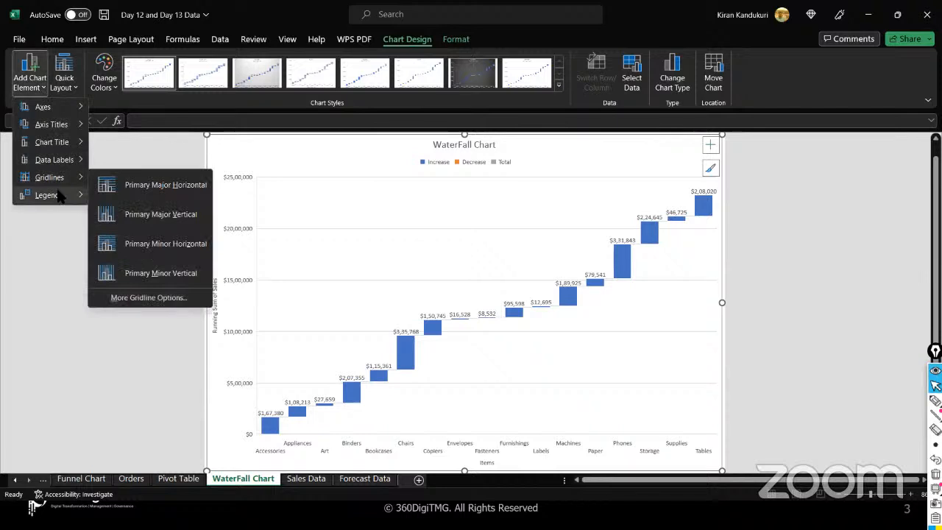
mouse_move(55, 195)
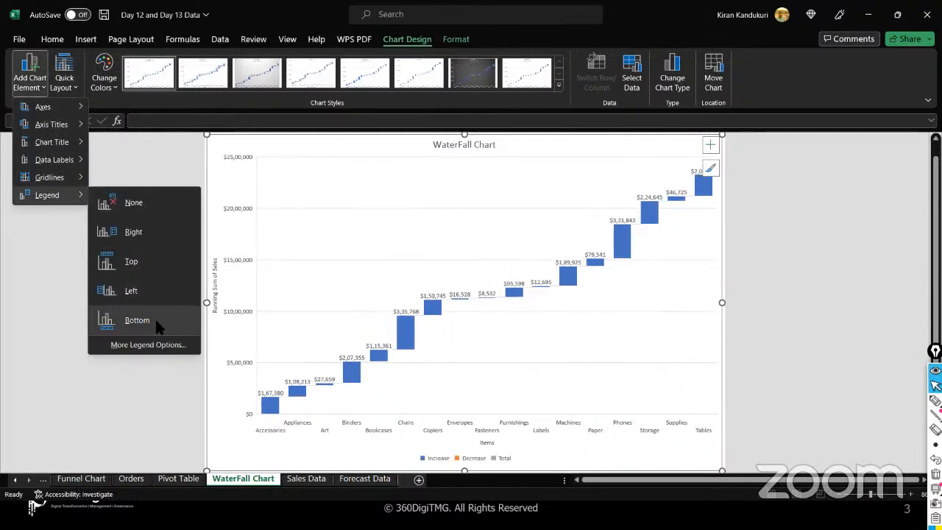
left_click(145, 203)
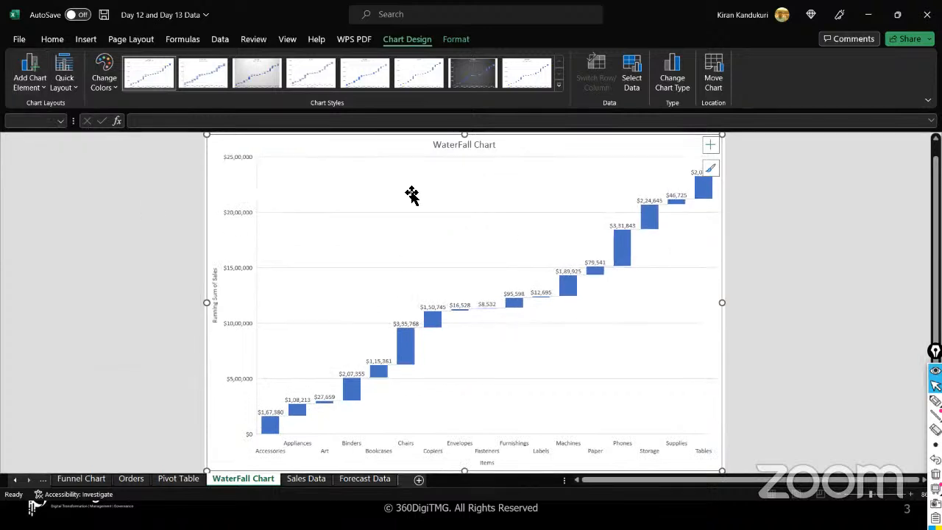
left_click(45, 88)
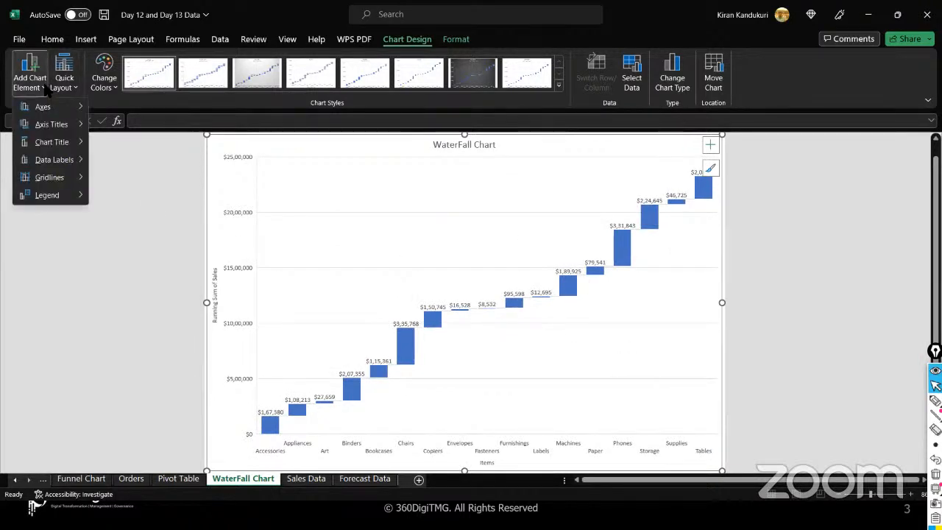
left_click(97, 287)
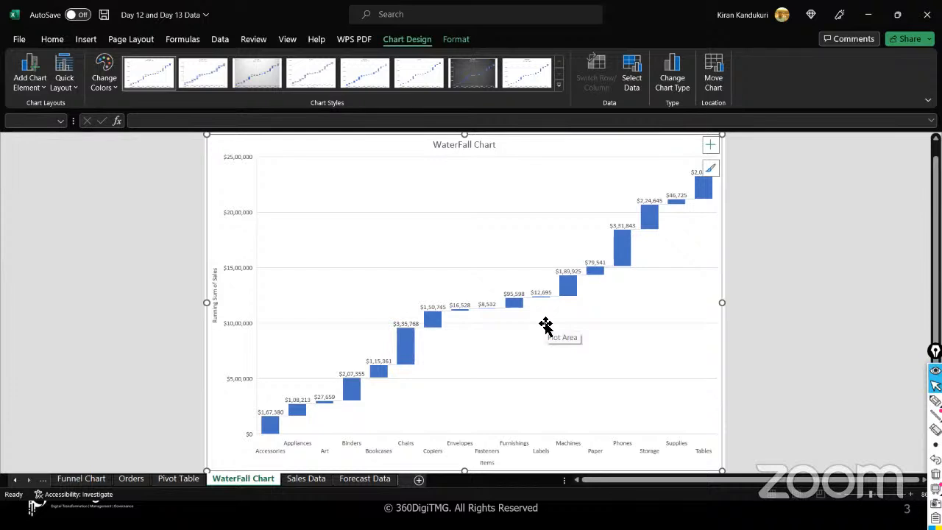
left_click(935, 401)
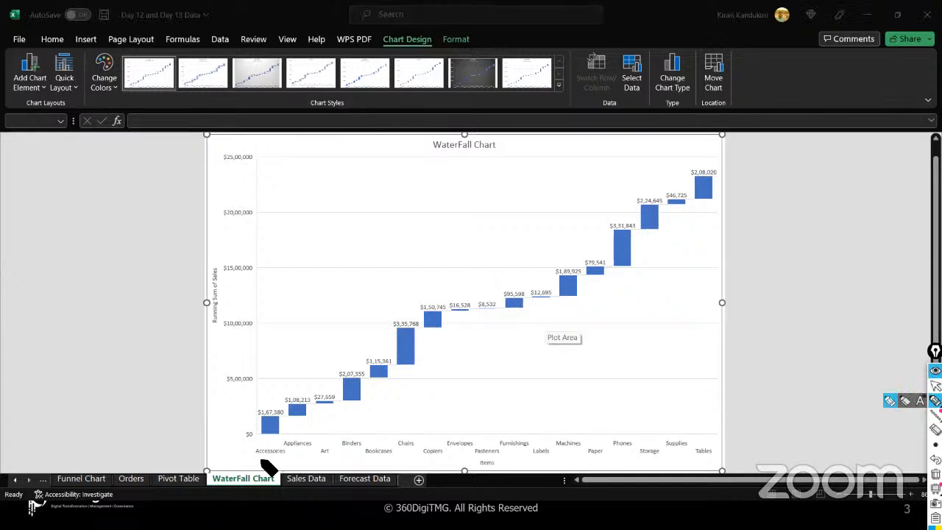
mouse_move(281, 460)
left_mouse_down()
mouse_move(254, 460)
mouse_move(309, 446)
mouse_move(336, 460)
mouse_move(356, 449)
mouse_move(381, 458)
mouse_move(412, 450)
mouse_move(440, 461)
mouse_move(471, 450)
mouse_move(549, 457)
mouse_move(575, 445)
left_mouse_up()
left_click_drag(587, 459, 646, 461)
left_click_drag(665, 444, 708, 455)
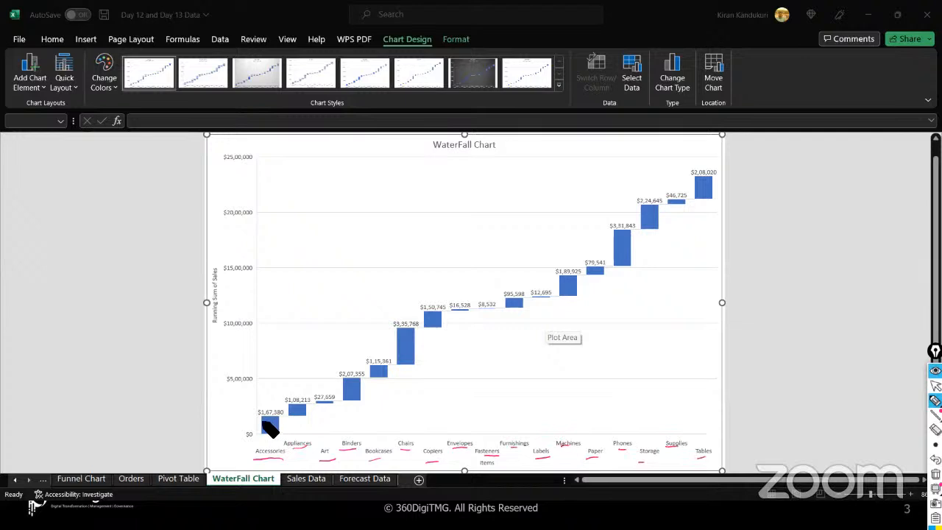
mouse_move(278, 437)
left_mouse_down()
mouse_move(280, 419)
mouse_move(265, 417)
mouse_move(262, 432)
mouse_move(265, 417)
mouse_move(283, 432)
mouse_move(264, 420)
left_mouse_up()
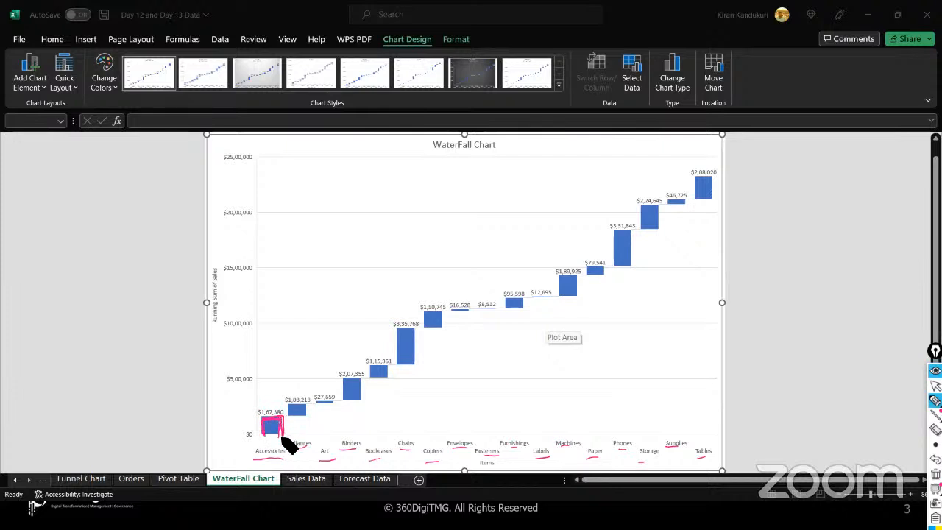
left_click_drag(250, 418, 327, 416)
left_click_drag(255, 418, 316, 418)
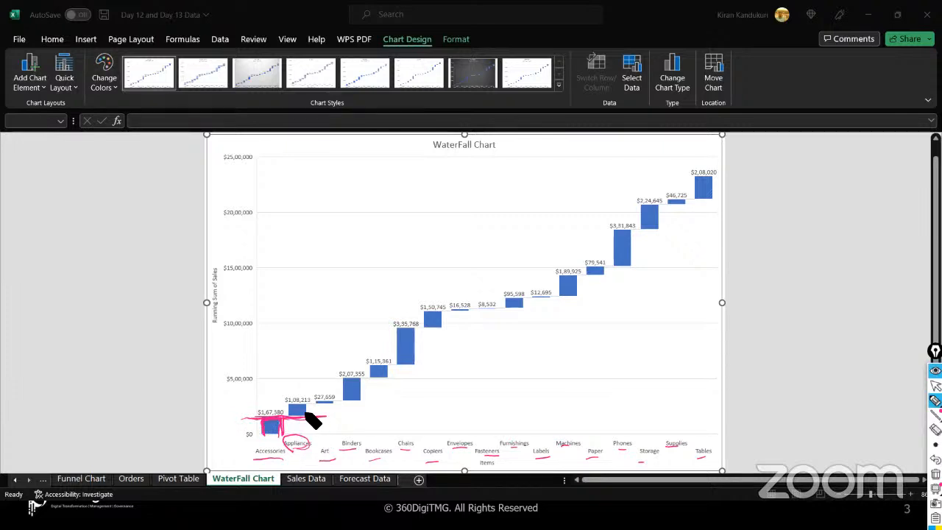
mouse_move(290, 407)
left_mouse_down()
mouse_move(310, 404)
mouse_move(310, 416)
left_mouse_up()
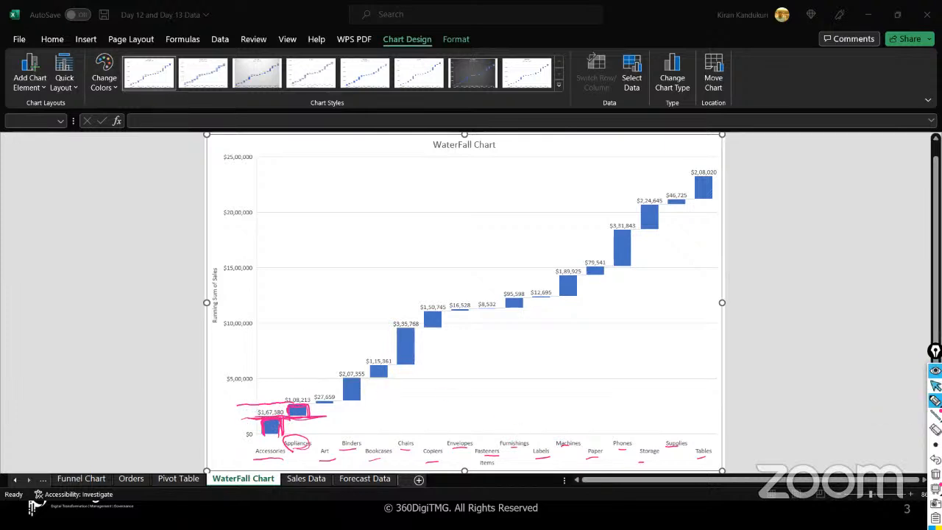
left_click(935, 473)
left_click(935, 385)
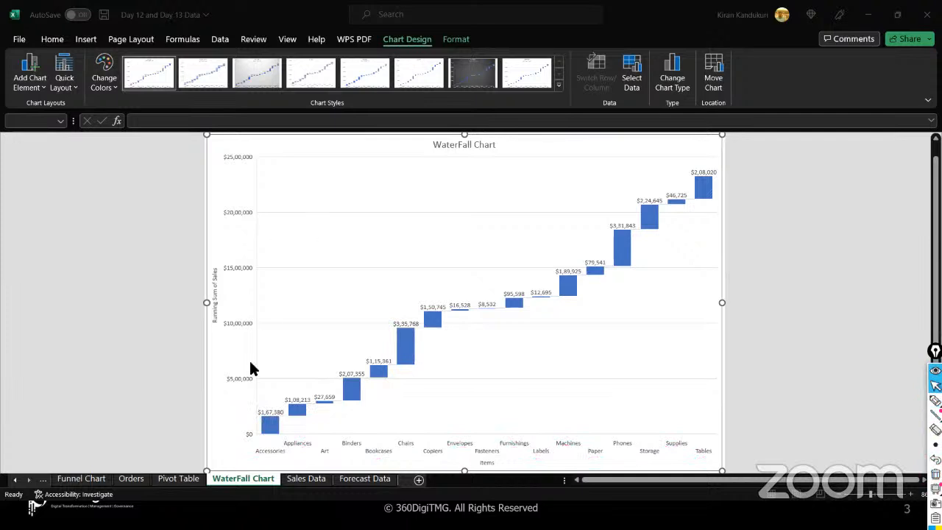
- Through More Gridline Options, format the major gridlines as a solid line at 0% transparency
left_click(34, 83)
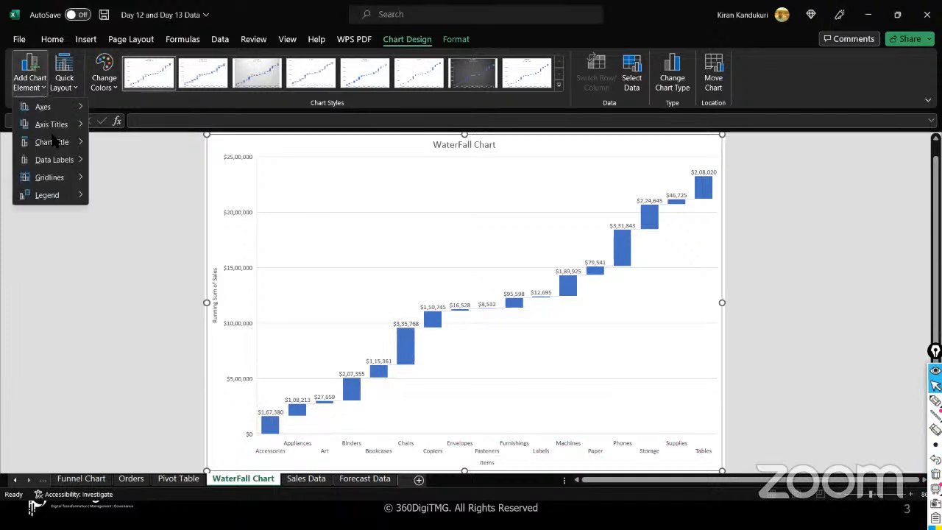
mouse_move(63, 184)
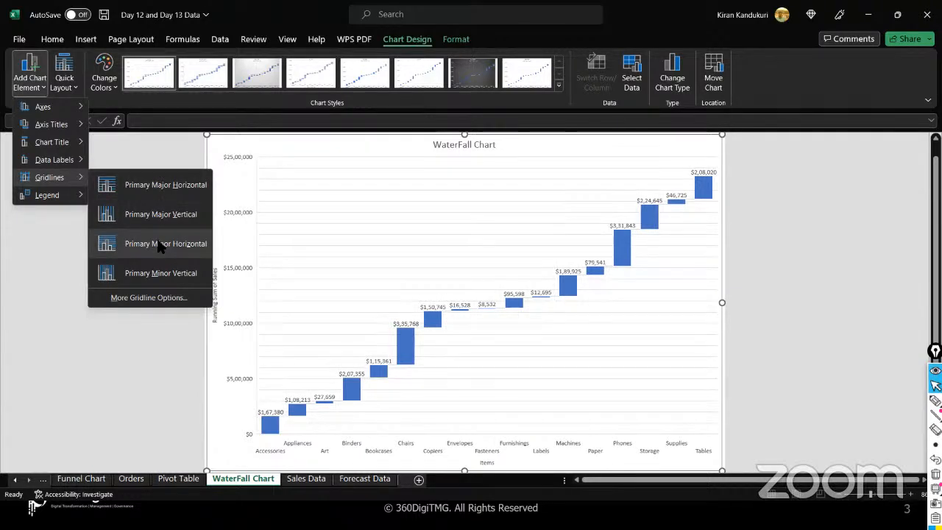
left_click(152, 180)
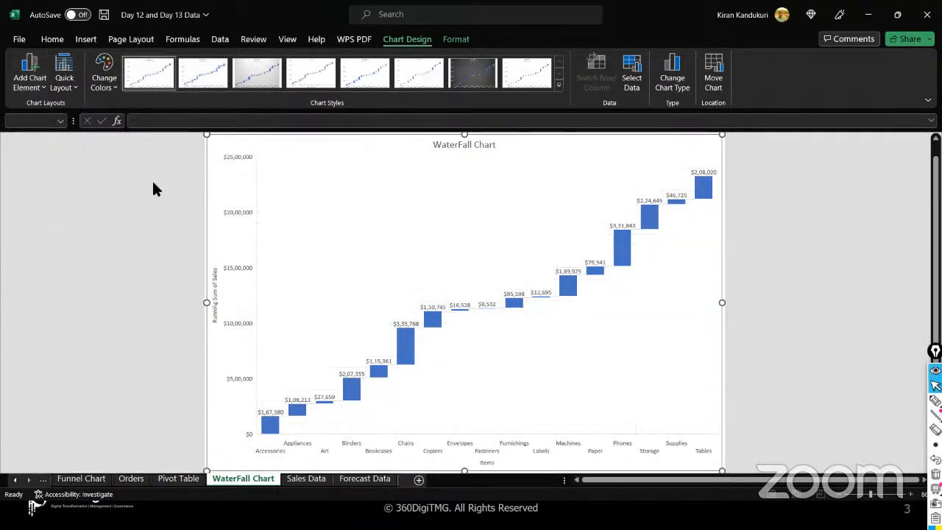
left_click(43, 88)
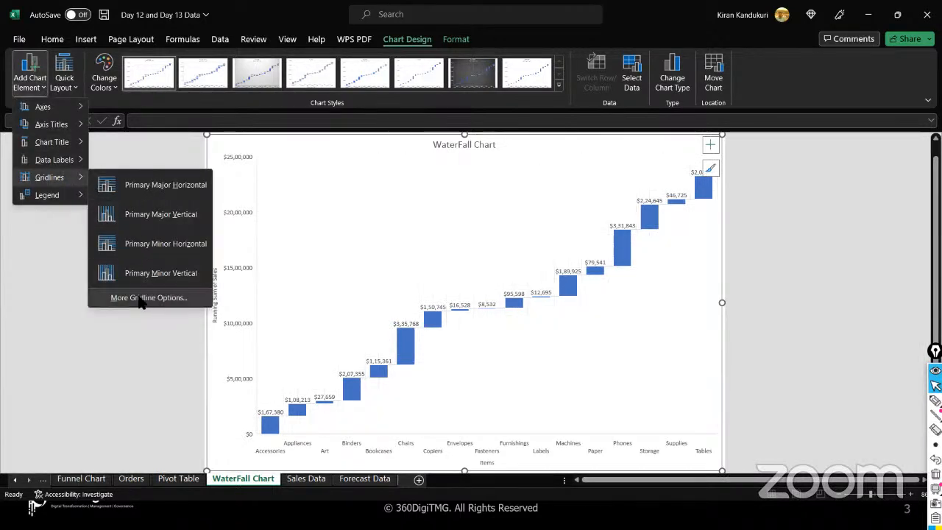
left_click(140, 298)
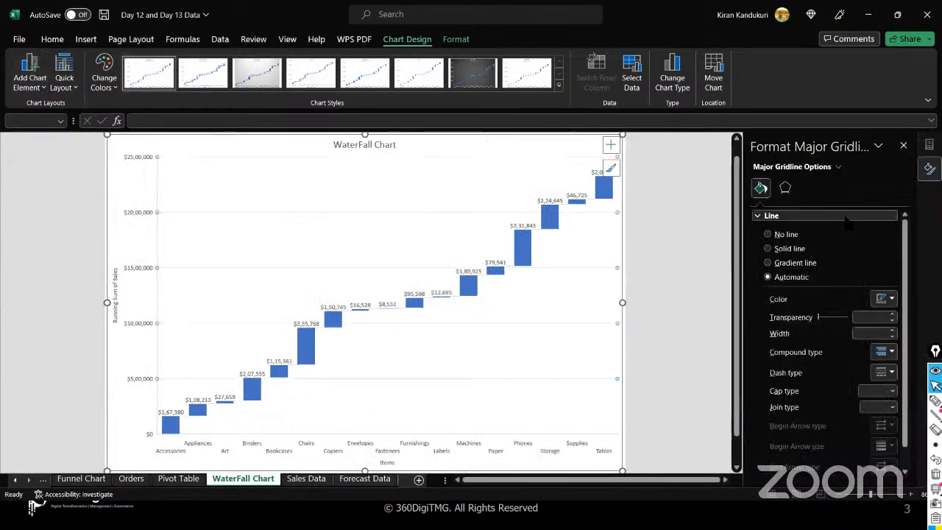
scroll(852, 295, "down", 1)
scroll(852, 294, "up", 1)
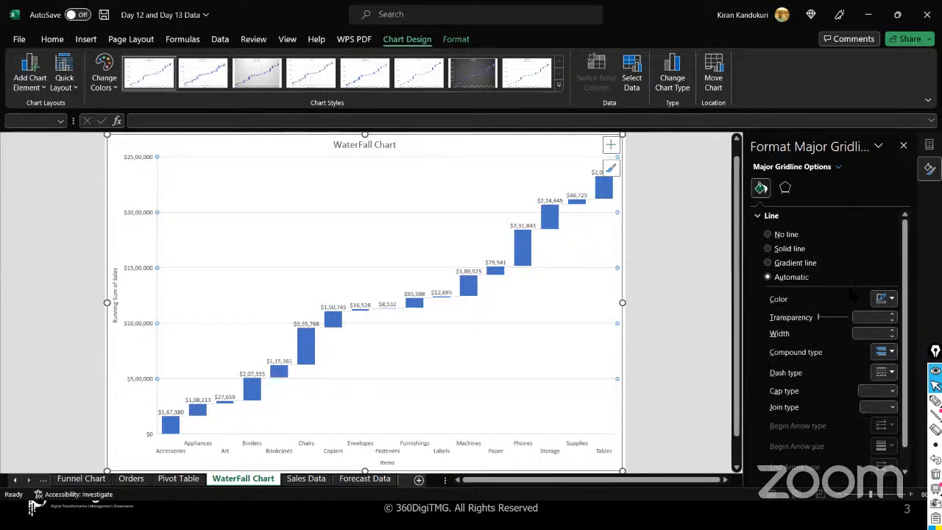
left_click(838, 167)
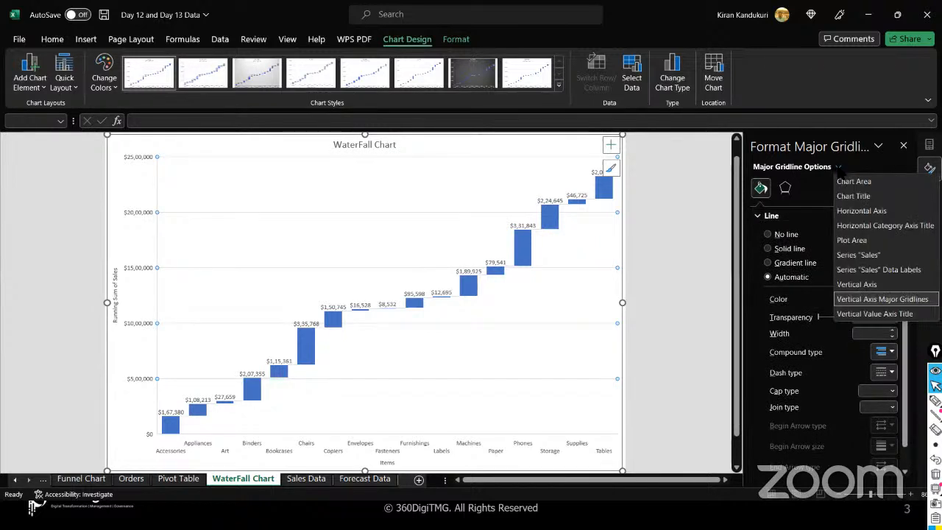
left_click(886, 300)
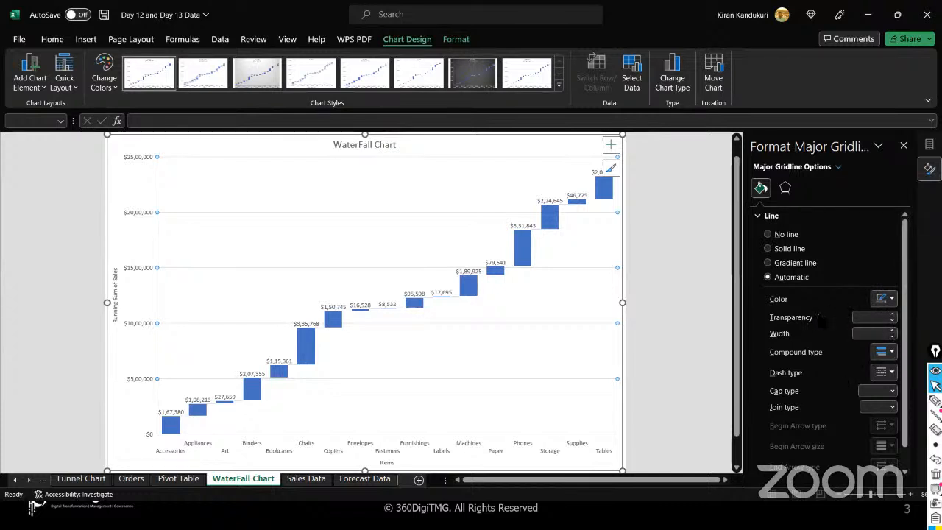
left_click(828, 322)
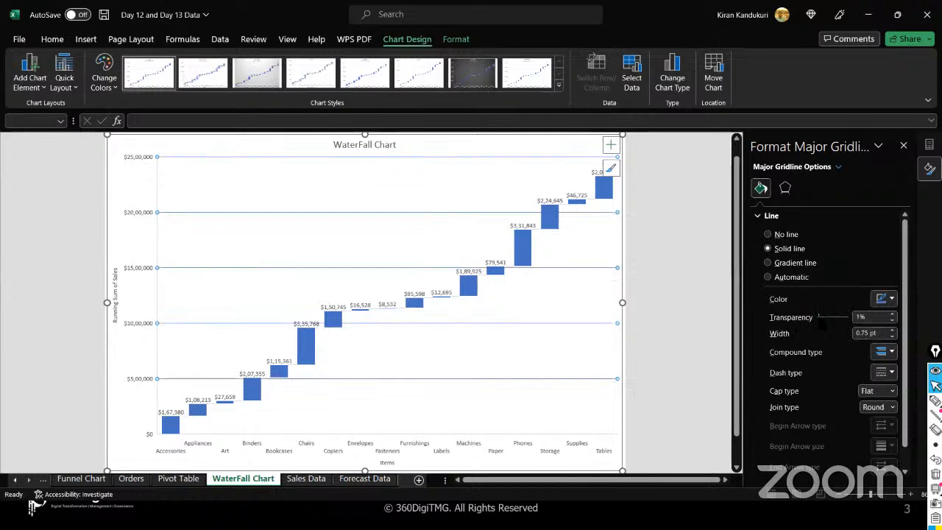
left_click(892, 322)
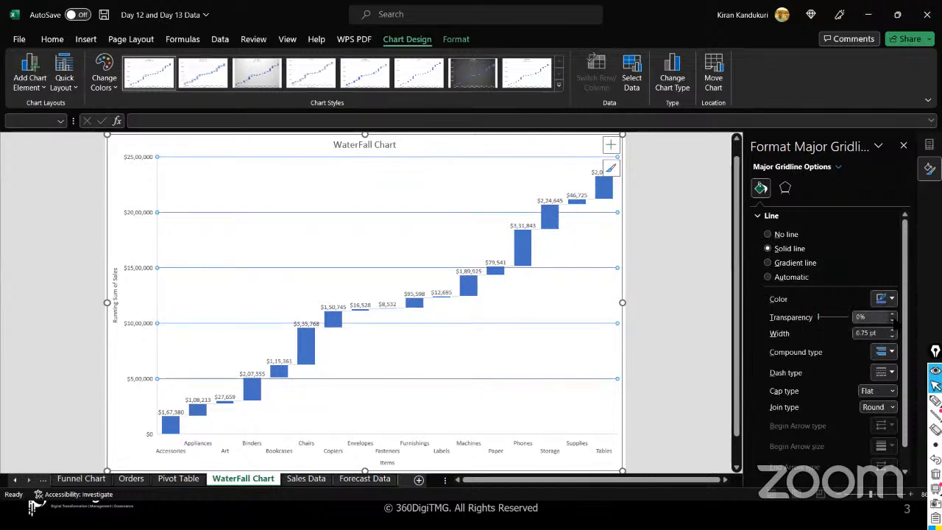
left_click(717, 265)
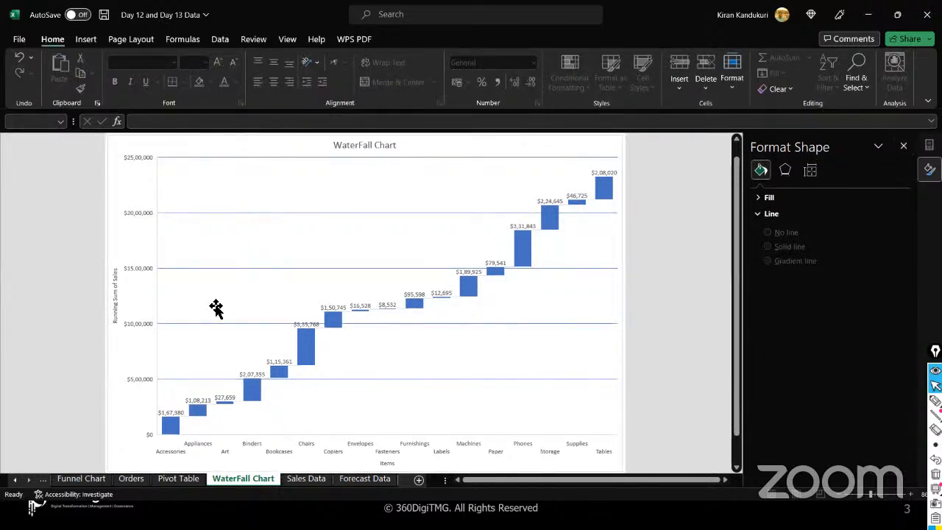
- Add Primary Minor Horizontal gridlines to the waterfall chart's plot area
left_click(253, 300)
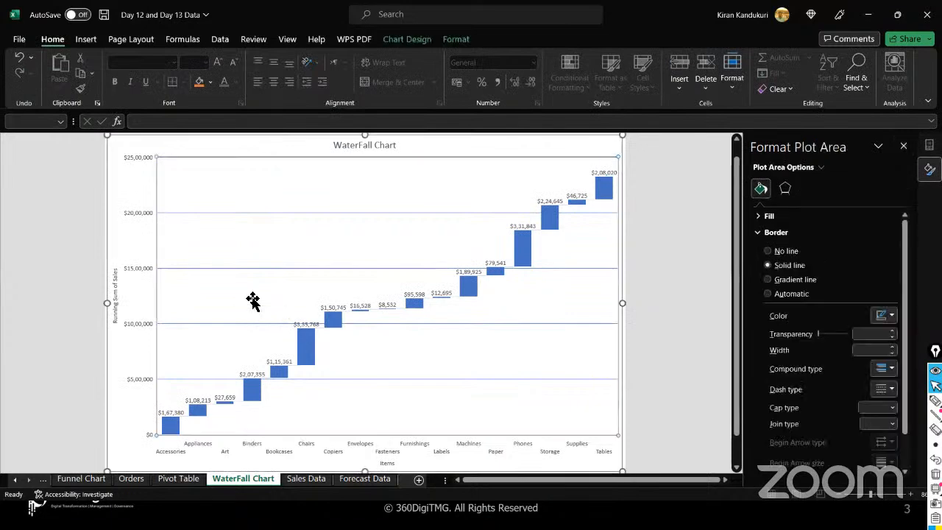
left_click(405, 40)
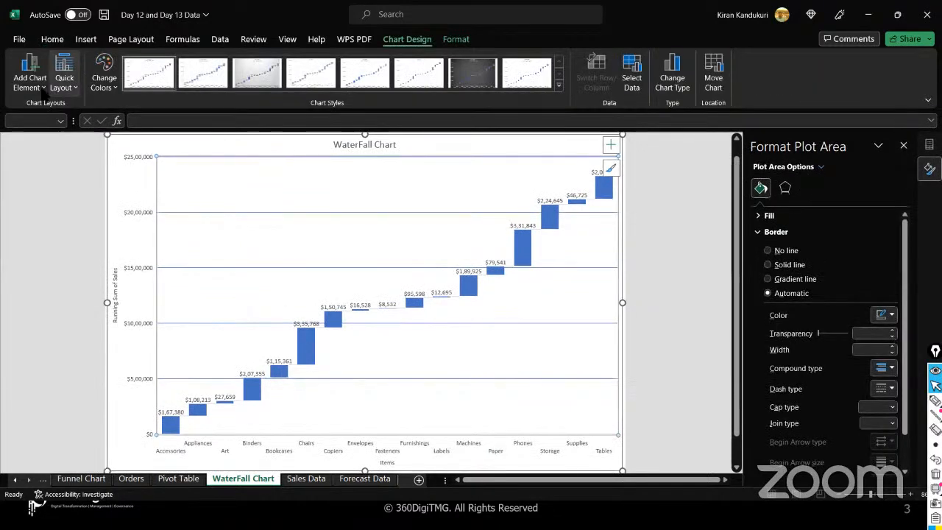
left_click(31, 81)
mouse_move(50, 178)
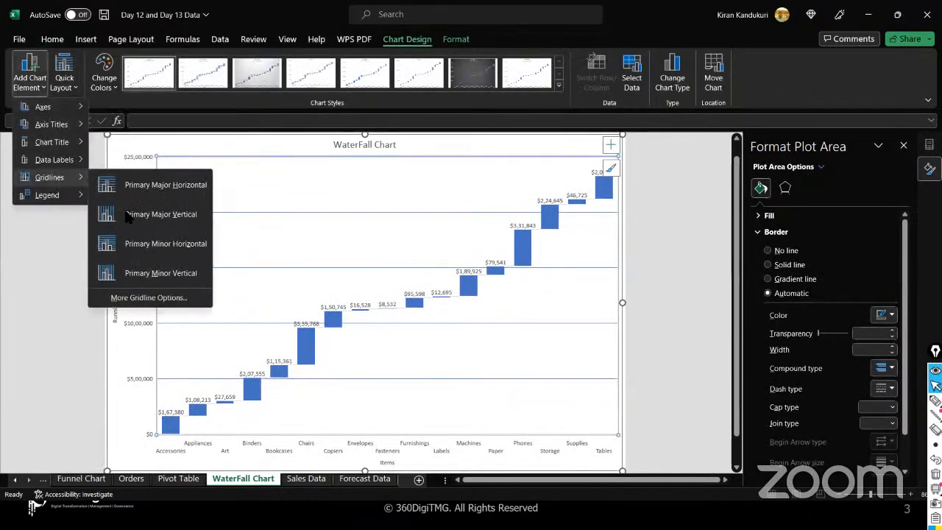
left_click(147, 254)
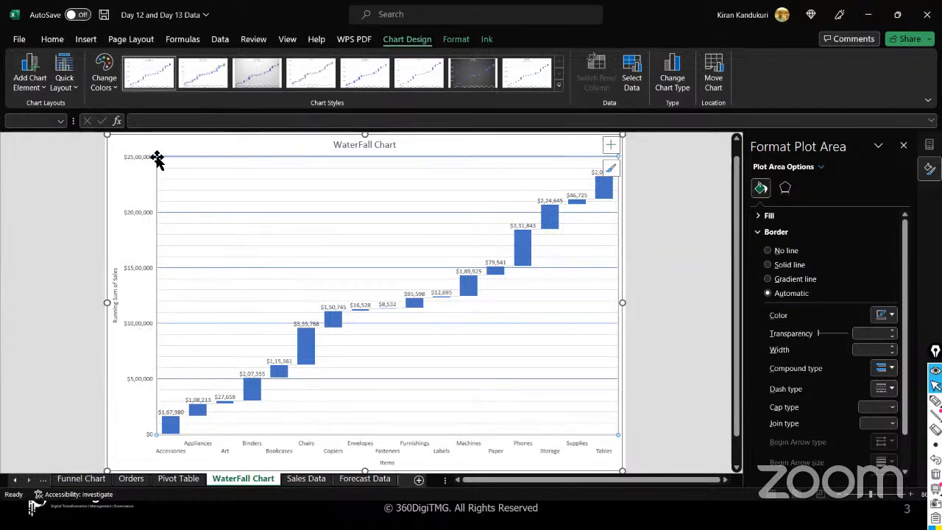
left_click(170, 421)
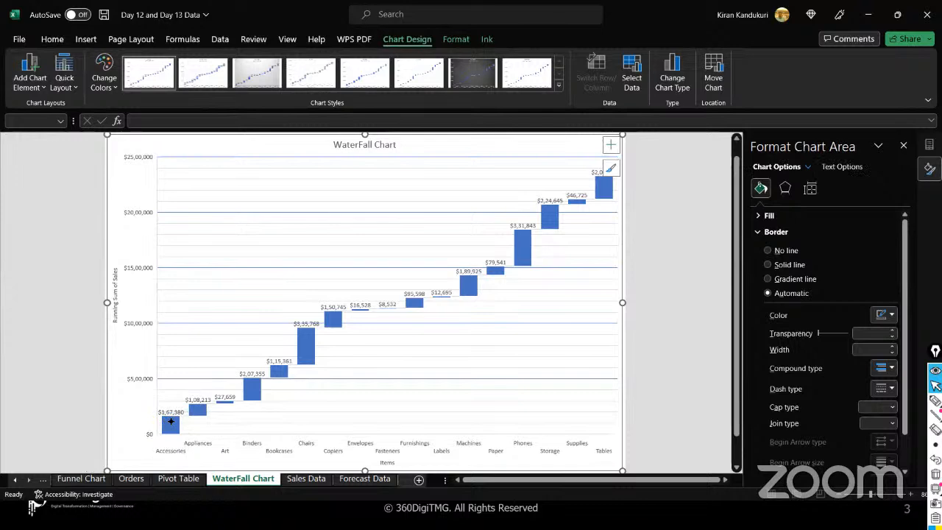
left_click(936, 401)
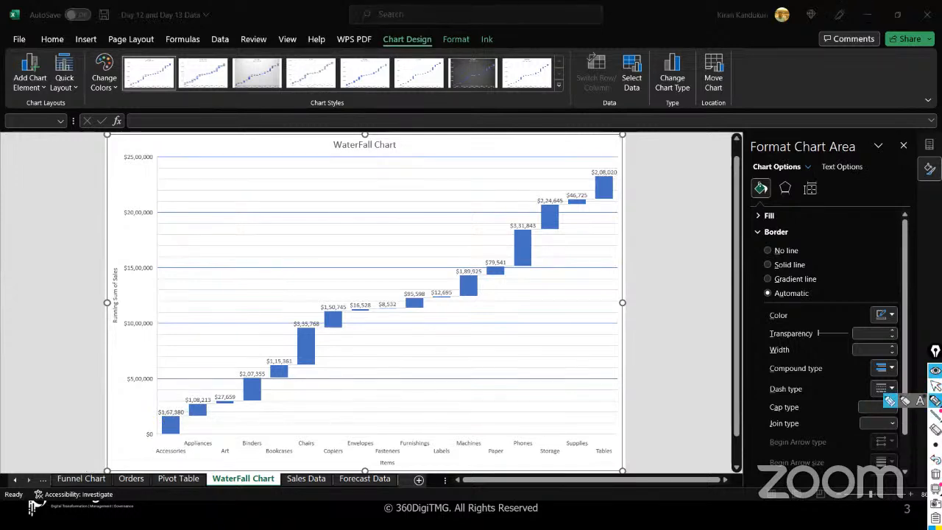
mouse_move(190, 416)
left_mouse_down()
mouse_move(213, 411)
mouse_move(148, 404)
mouse_move(184, 404)
mouse_move(167, 404)
left_mouse_up()
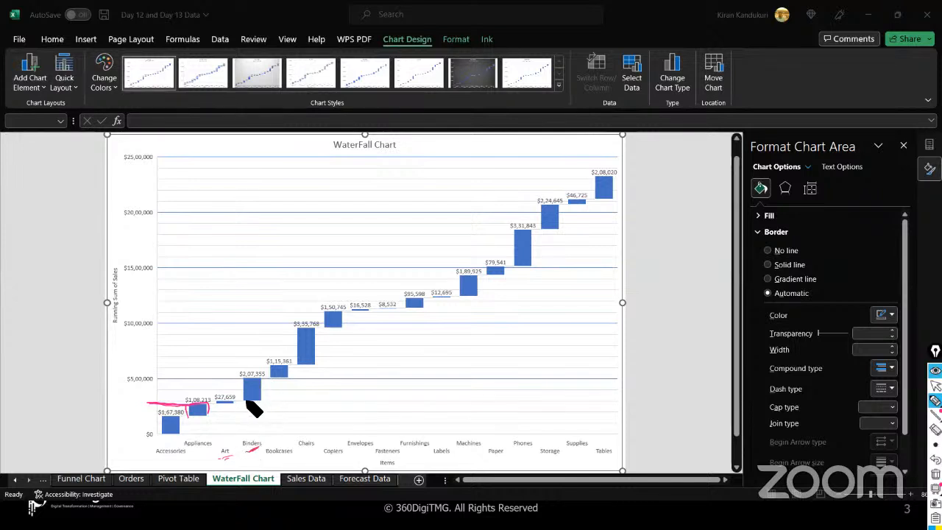
mouse_move(245, 404)
left_mouse_down()
mouse_move(259, 380)
mouse_move(263, 397)
left_mouse_up()
mouse_move(171, 444)
left_mouse_down()
mouse_move(252, 403)
mouse_move(217, 381)
mouse_move(148, 380)
left_mouse_up()
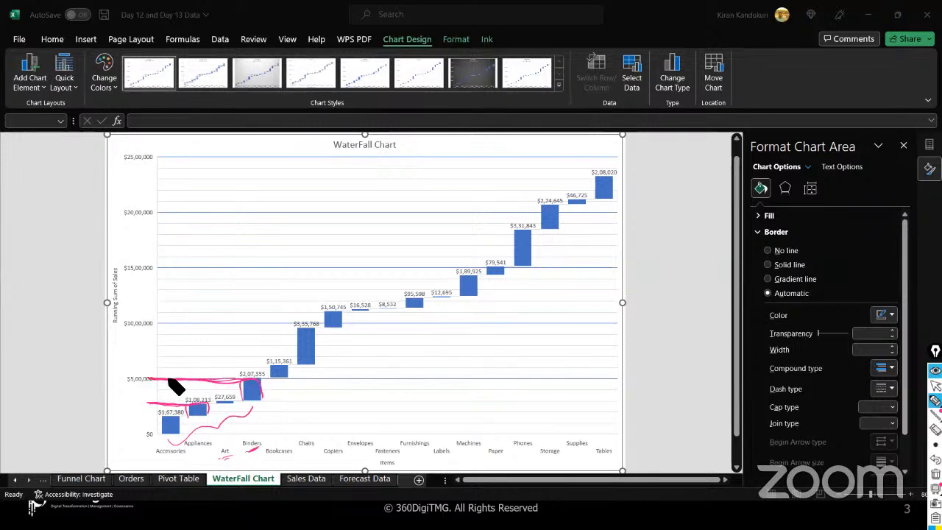
left_click_drag(288, 381, 263, 382)
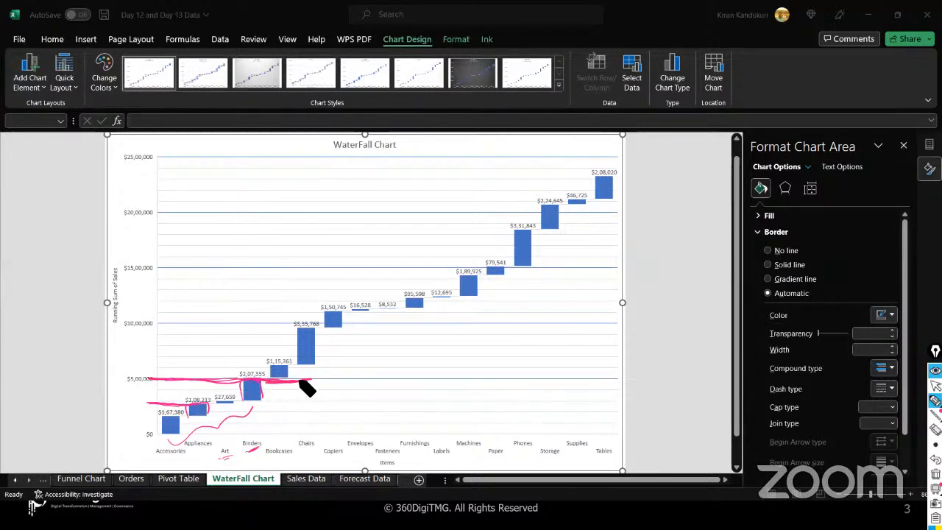
mouse_move(280, 446)
left_mouse_down()
mouse_move(273, 409)
mouse_move(284, 413)
left_mouse_up()
mouse_move(267, 364)
left_mouse_down()
mouse_move(327, 364)
mouse_move(312, 326)
mouse_move(321, 357)
mouse_move(325, 328)
mouse_move(354, 329)
mouse_move(337, 307)
mouse_move(342, 328)
left_mouse_up()
mouse_move(160, 405)
left_mouse_down()
mouse_move(185, 390)
mouse_move(233, 398)
mouse_move(314, 314)
mouse_move(394, 298)
left_mouse_up()
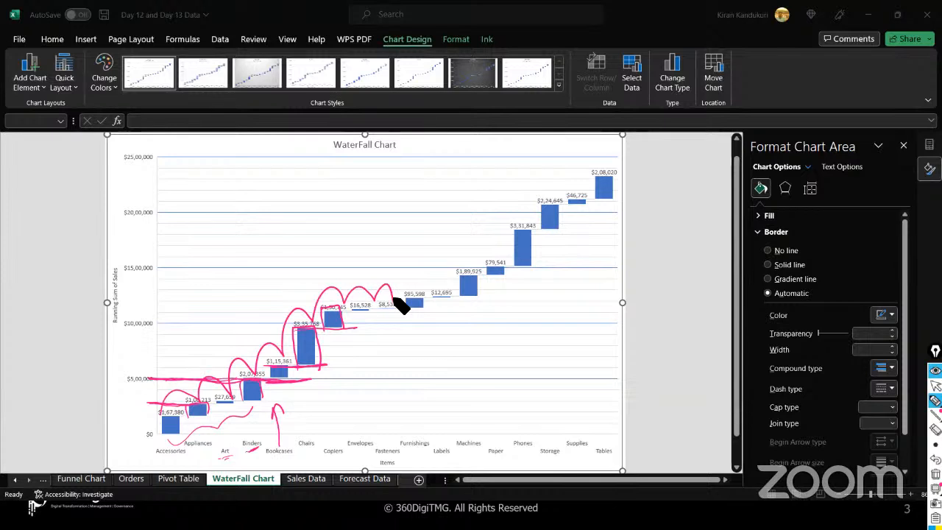
left_click(935, 474)
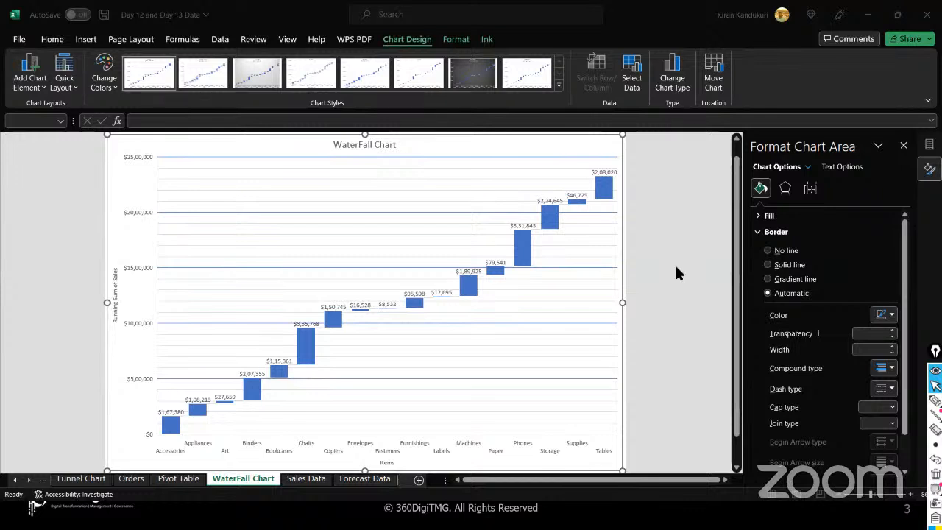
- Select the waterfall's sales series, then circle the bars with the Zoom pen
left_click(172, 421)
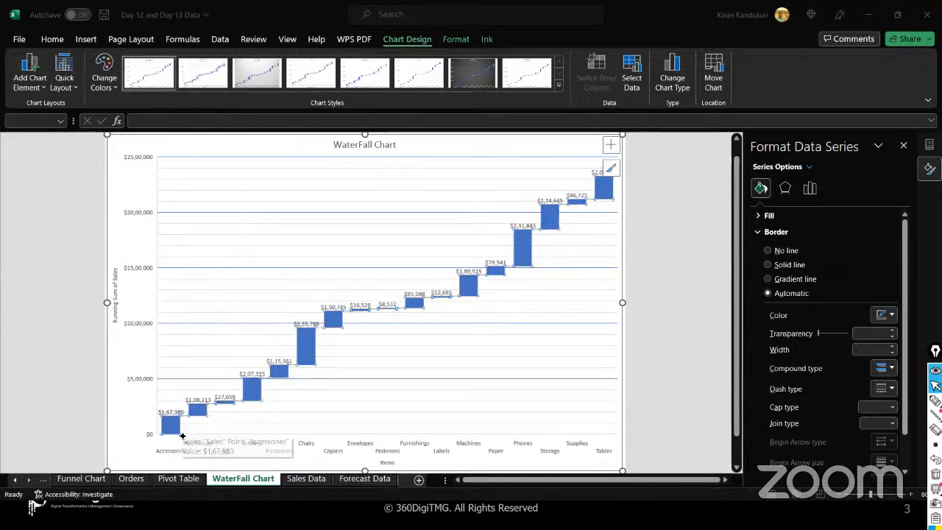
left_click(936, 401)
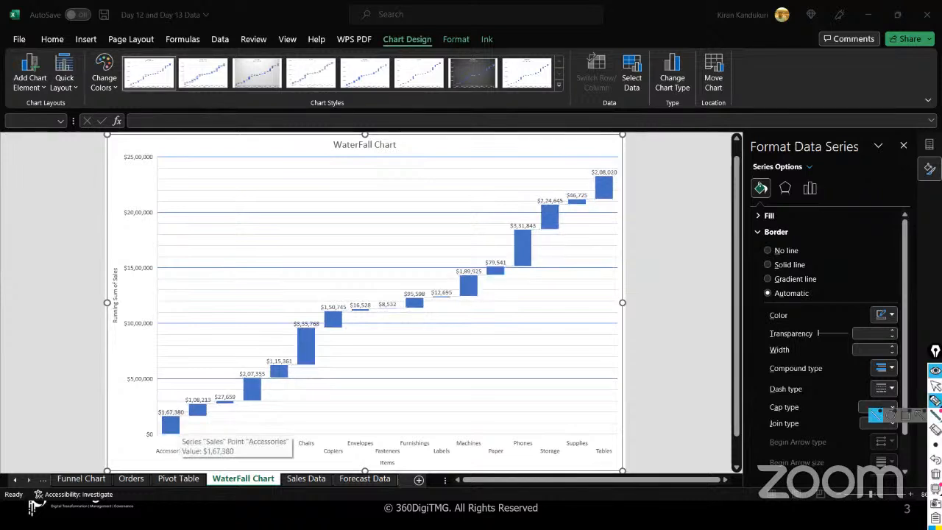
mouse_move(168, 431)
left_mouse_down()
mouse_move(205, 403)
mouse_move(193, 414)
mouse_move(245, 400)
mouse_move(248, 381)
mouse_move(241, 398)
mouse_move(289, 383)
mouse_move(329, 315)
mouse_move(332, 324)
mouse_move(329, 316)
left_mouse_up()
mouse_move(195, 434)
left_mouse_down()
mouse_move(156, 430)
mouse_move(193, 409)
mouse_move(185, 393)
mouse_move(228, 398)
mouse_move(248, 379)
mouse_move(243, 358)
mouse_move(288, 370)
mouse_move(298, 323)
mouse_move(330, 301)
mouse_move(358, 315)
mouse_move(358, 302)
mouse_move(395, 302)
mouse_move(513, 225)
mouse_move(543, 191)
mouse_move(604, 164)
left_mouse_up()
mouse_move(203, 440)
left_mouse_down()
mouse_move(312, 391)
mouse_move(608, 214)
mouse_move(616, 236)
left_mouse_up()
- Mark the final $2,08,020 bar and top gridline level, then clear the annotations
left_click_drag(639, 165, 593, 173)
mouse_move(611, 212)
left_mouse_down()
mouse_move(616, 168)
mouse_move(608, 182)
mouse_move(527, 172)
mouse_move(366, 184)
mouse_move(82, 183)
left_mouse_up()
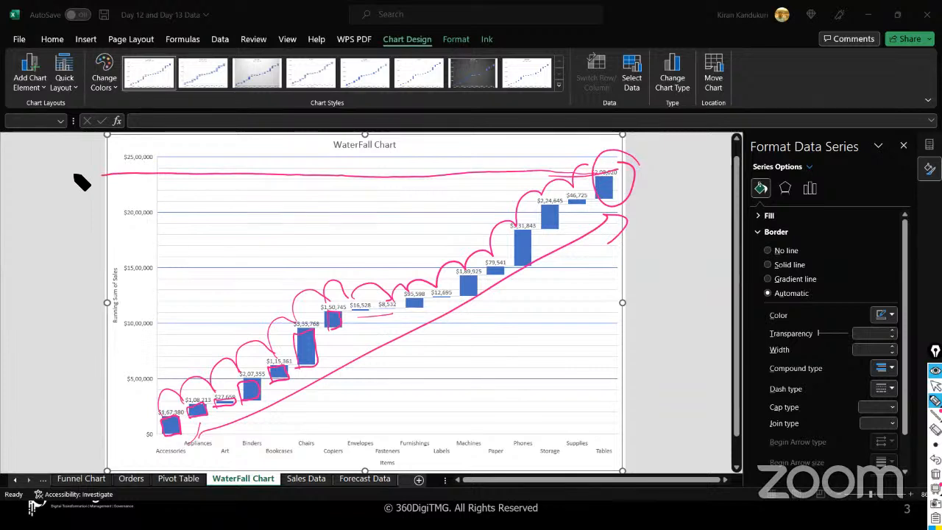
left_click_drag(161, 148, 166, 174)
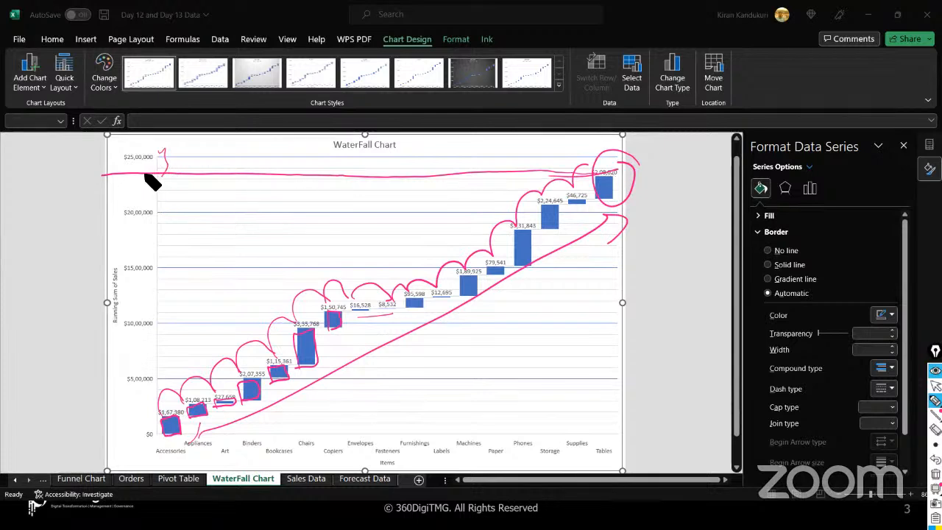
left_click_drag(167, 173, 118, 173)
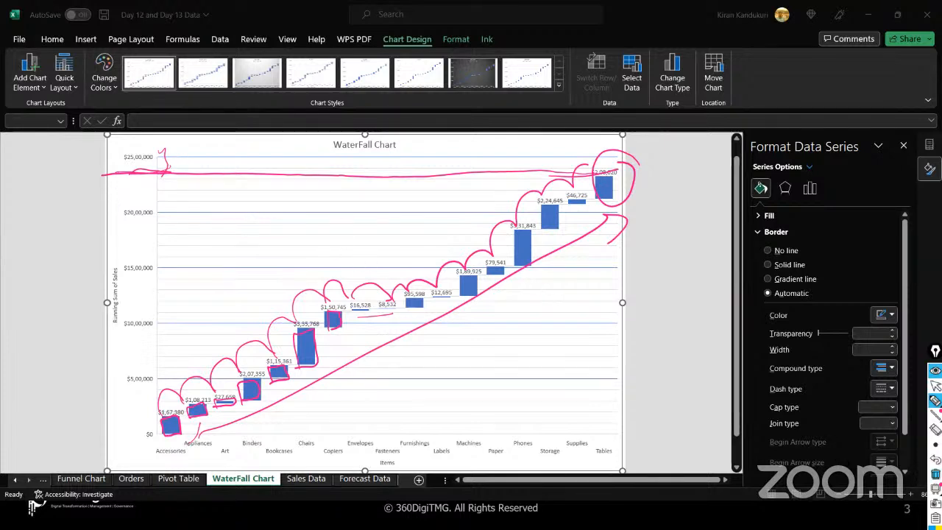
left_click(935, 475)
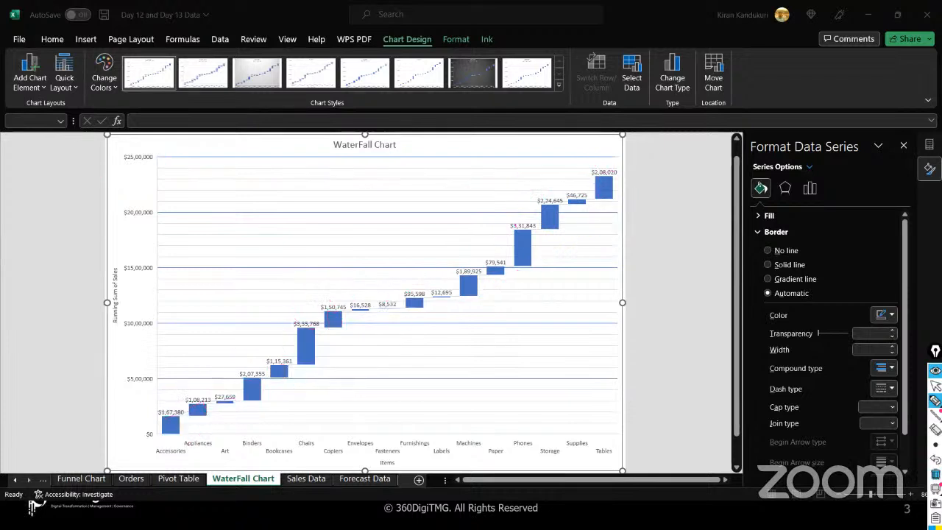
mouse_move(515, 236)
left_mouse_down()
mouse_move(536, 265)
mouse_move(553, 204)
mouse_move(547, 211)
mouse_move(559, 198)
mouse_move(175, 209)
left_mouse_up()
left_click_drag(611, 178, 118, 186)
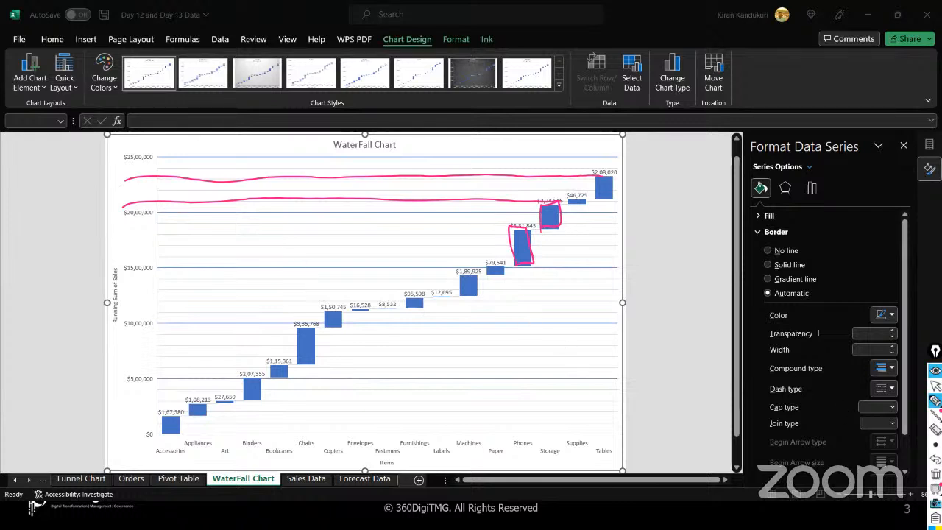
left_click(935, 474)
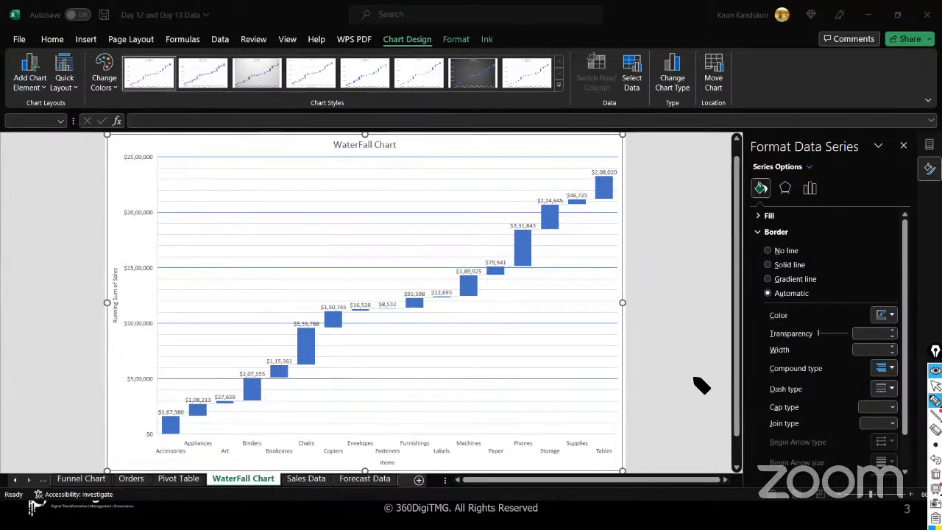
mouse_move(307, 372)
left_mouse_down()
mouse_move(295, 323)
mouse_move(309, 372)
left_mouse_up()
mouse_move(532, 274)
left_mouse_down()
mouse_move(537, 242)
mouse_move(518, 265)
mouse_move(528, 275)
left_mouse_up()
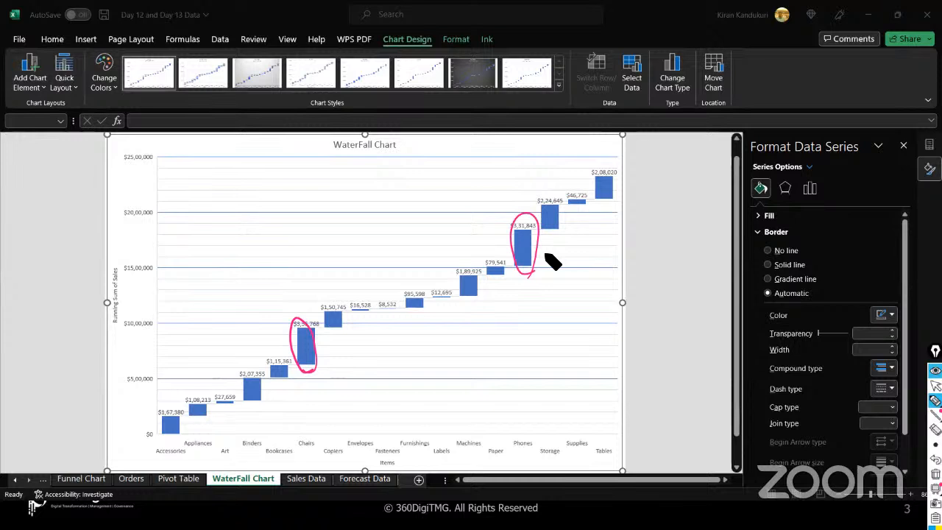
mouse_move(360, 326)
left_mouse_down()
mouse_move(380, 301)
mouse_move(377, 324)
left_mouse_up()
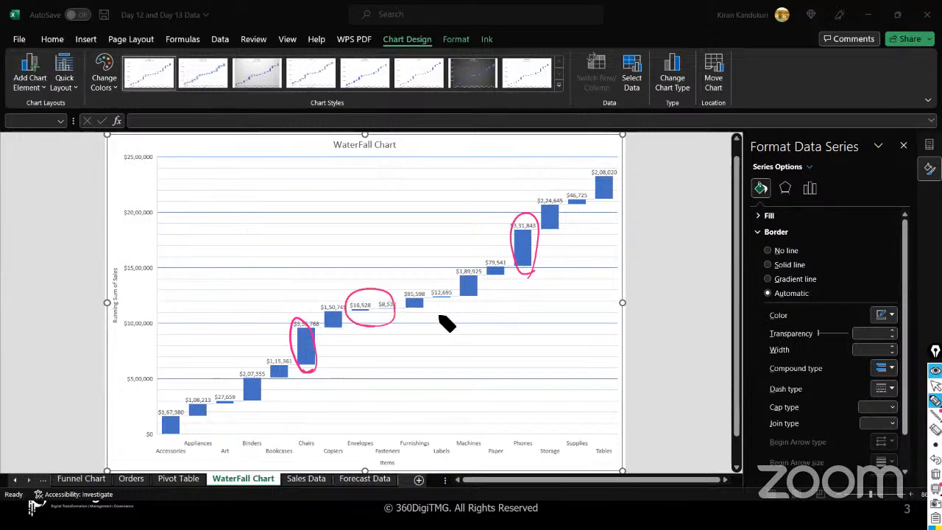
left_click_drag(435, 281, 453, 304)
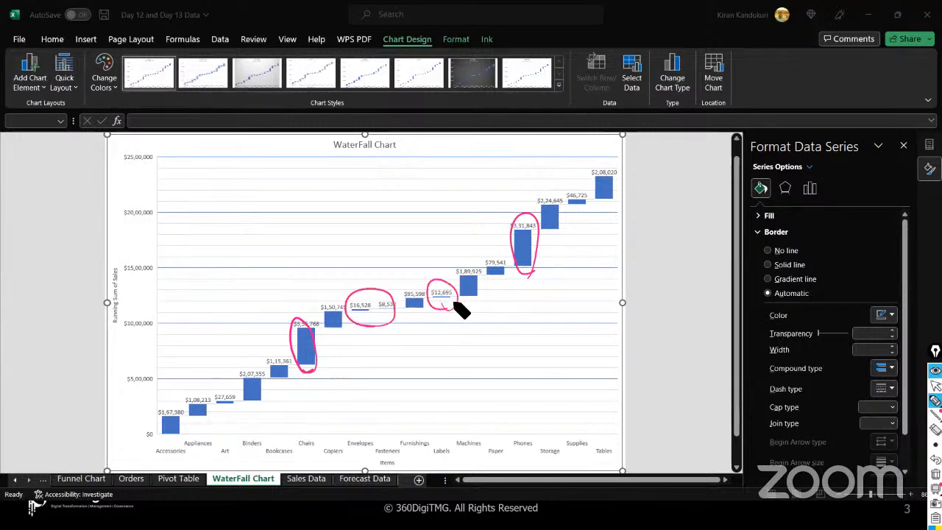
left_click_drag(225, 395, 231, 407)
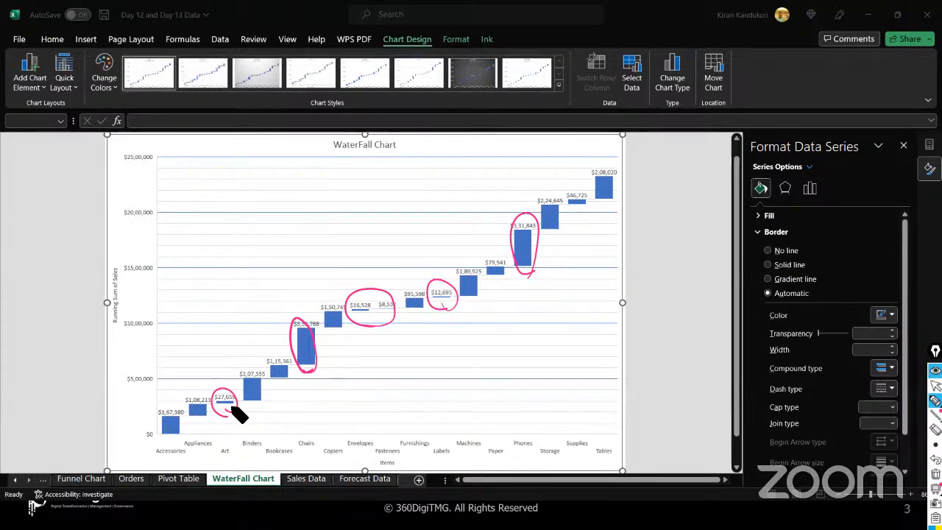
left_click(936, 474)
left_click(936, 385)
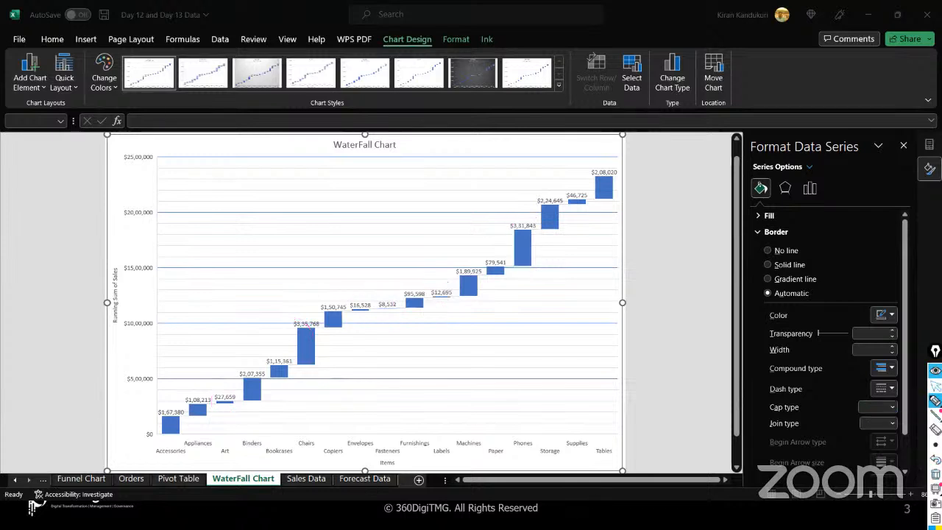
left_click(264, 75)
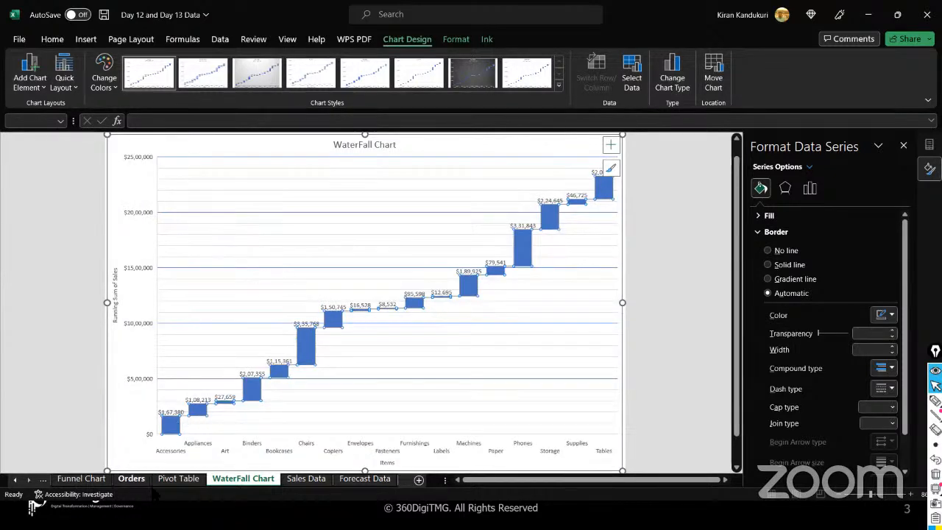
- On the Pivot Table sheet, try the PivotChart Histogram, Waterfall and Funnel types, then cancel
left_click(179, 480)
left_click(118, 230)
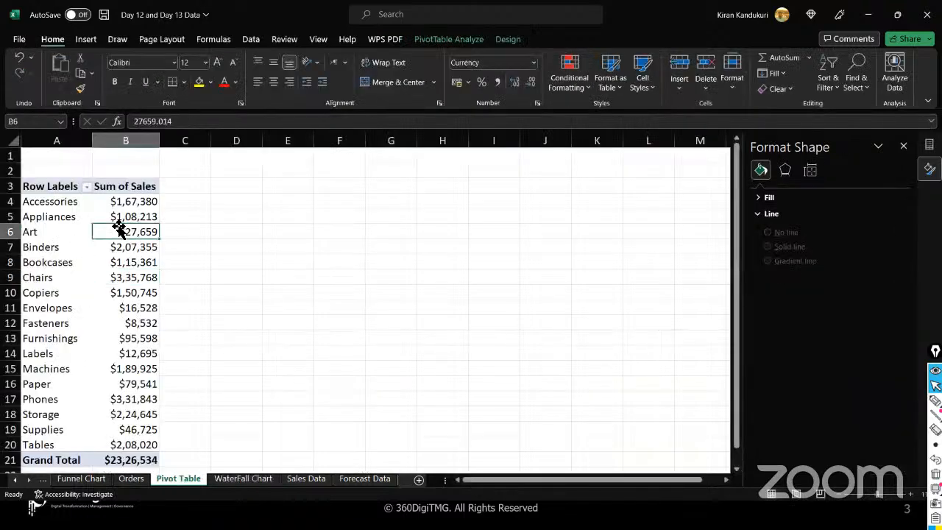
left_click(440, 42)
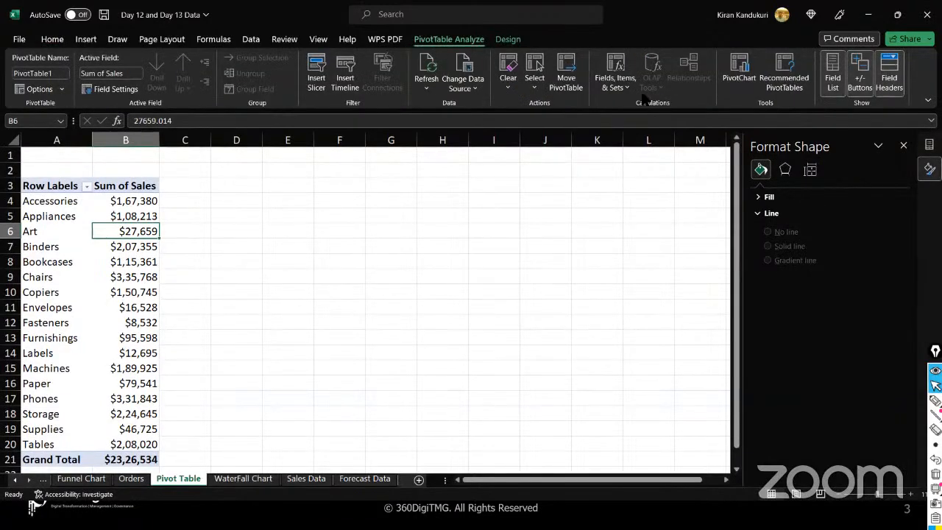
left_click(740, 78)
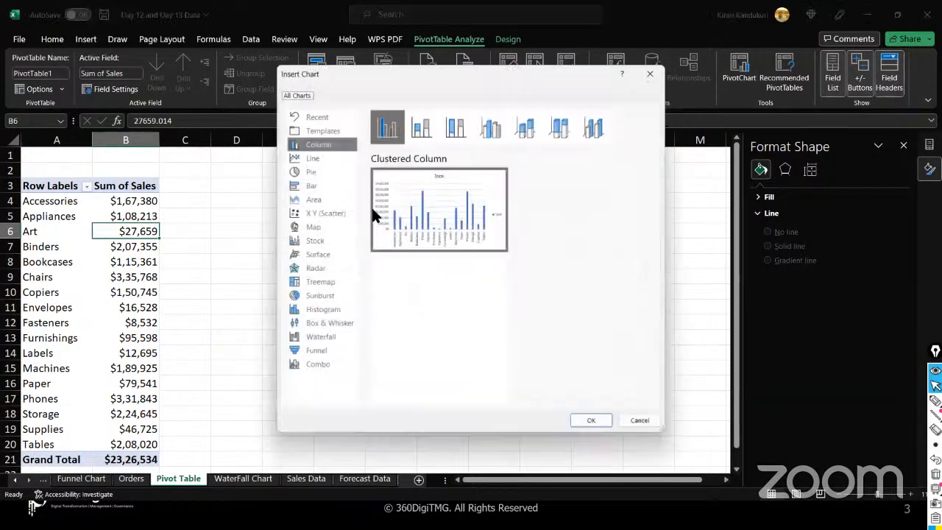
left_click(321, 310)
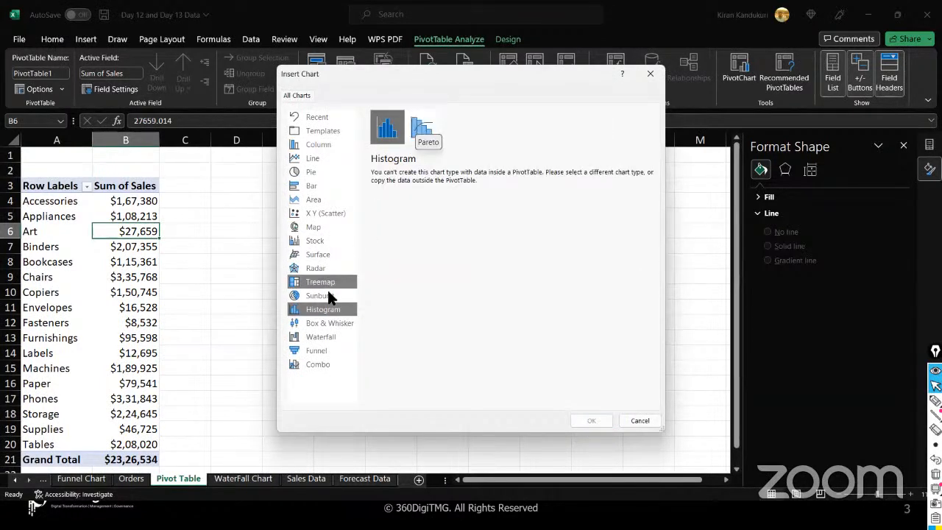
left_click(320, 337)
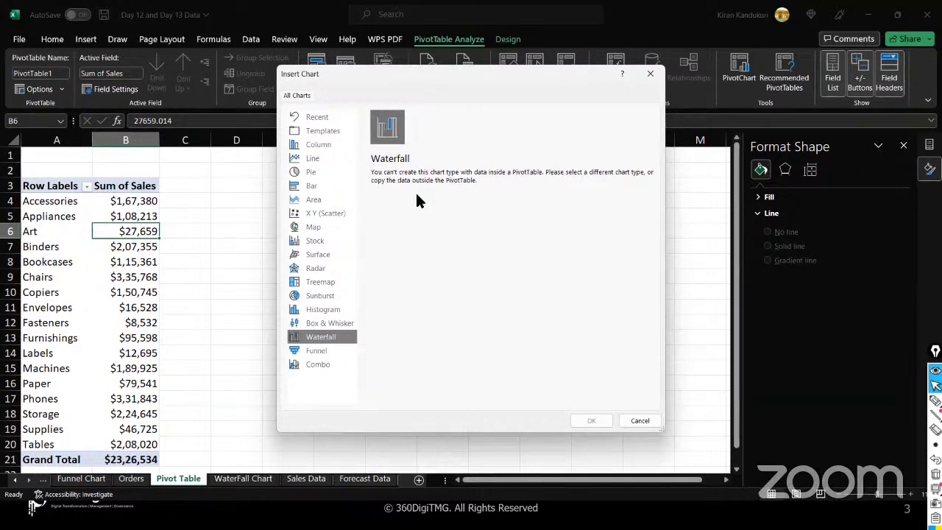
left_click(332, 352)
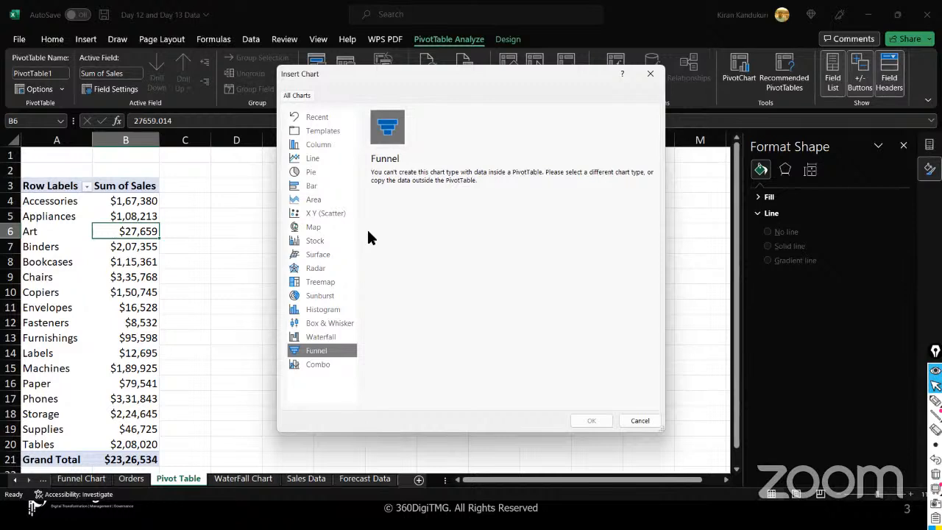
left_click(652, 73)
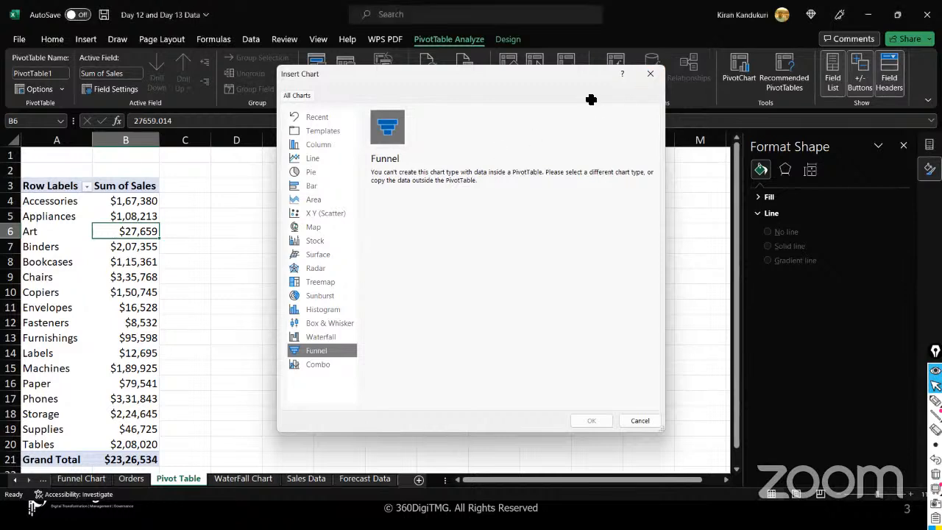
left_click(244, 293)
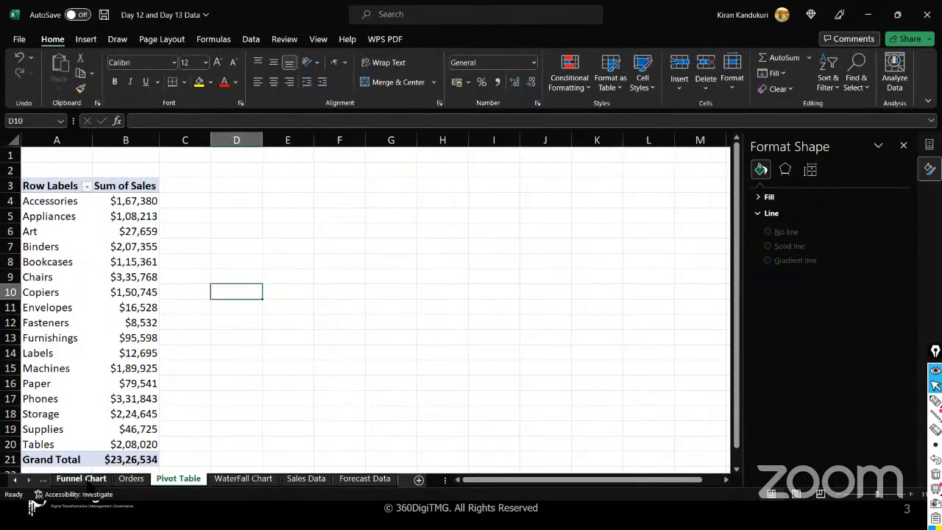
- Switch to the Funnel Chart sheet and close the Format Shape pane
left_click(82, 479)
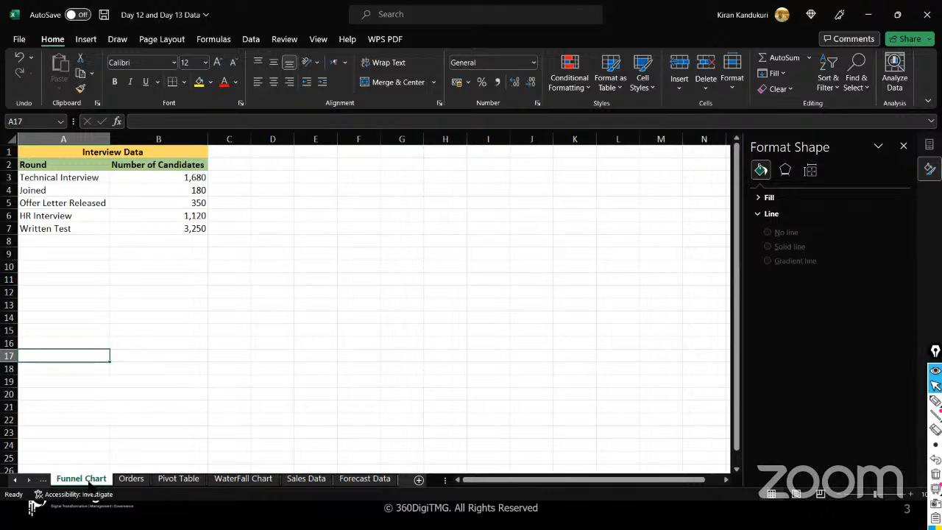
left_click(904, 146)
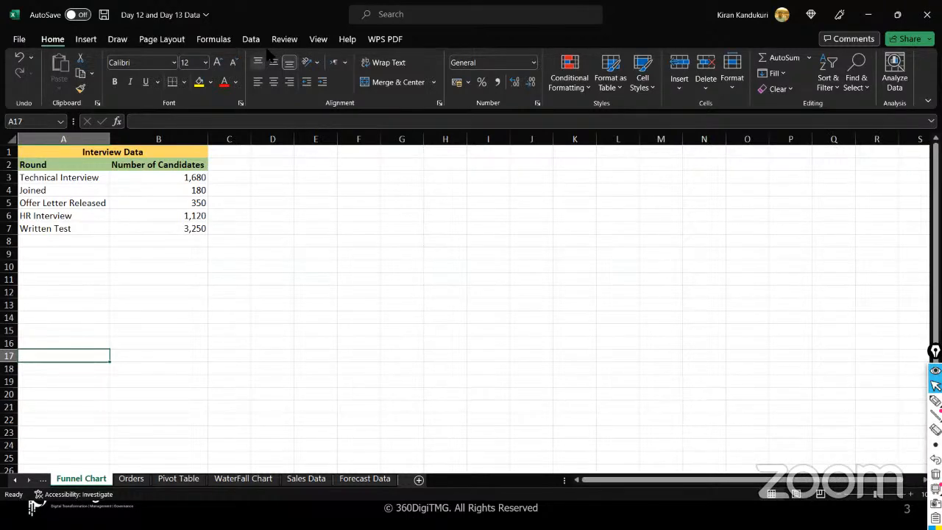
- Preview the Funnel chart type without inserting it, then select cell A1
left_click(86, 40)
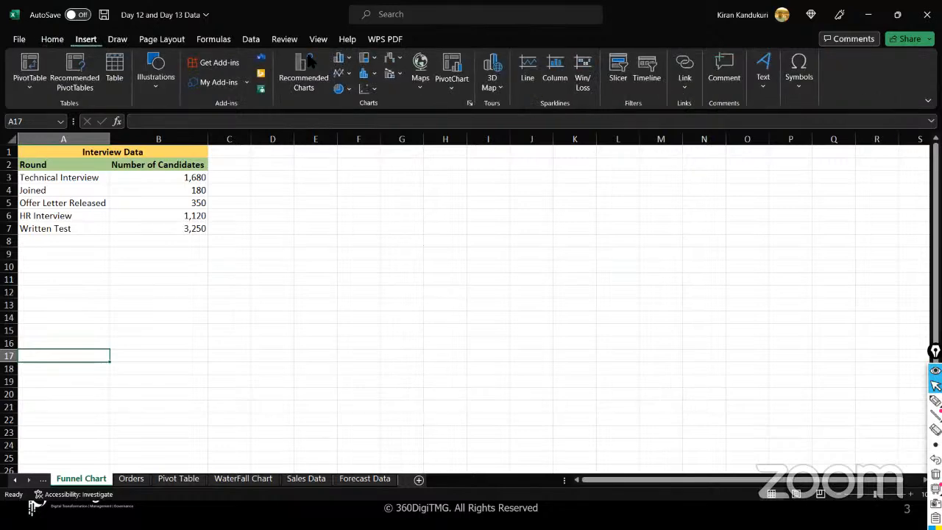
left_click(399, 62)
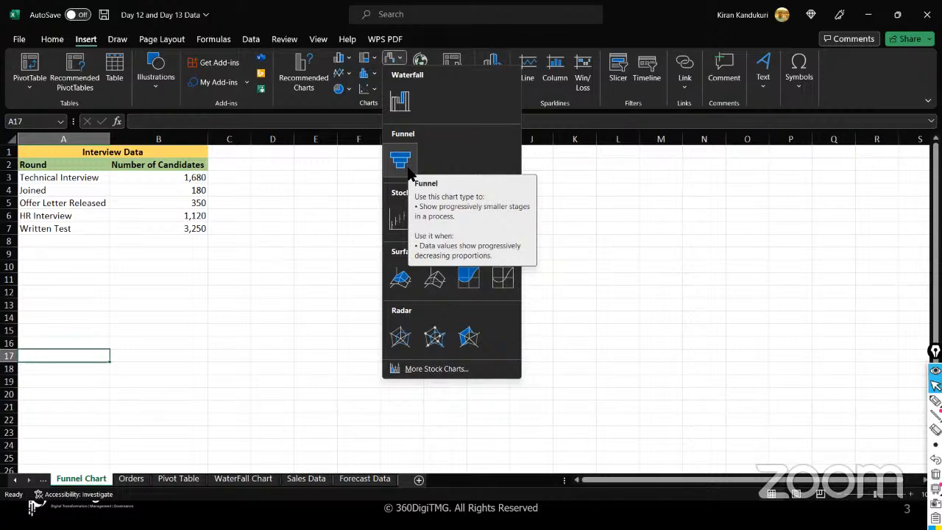
left_click(78, 230)
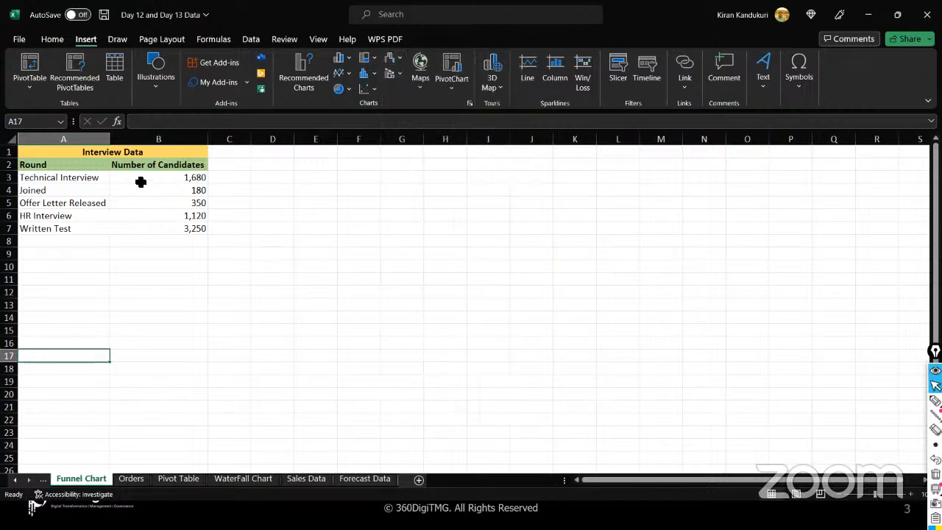
left_click(178, 151)
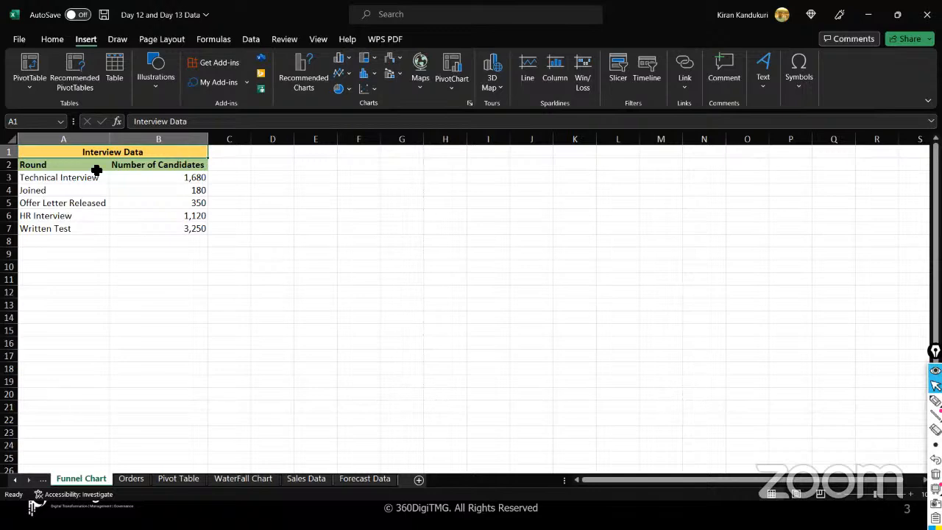
left_click_drag(94, 175, 91, 227)
left_click_drag(136, 177, 120, 231)
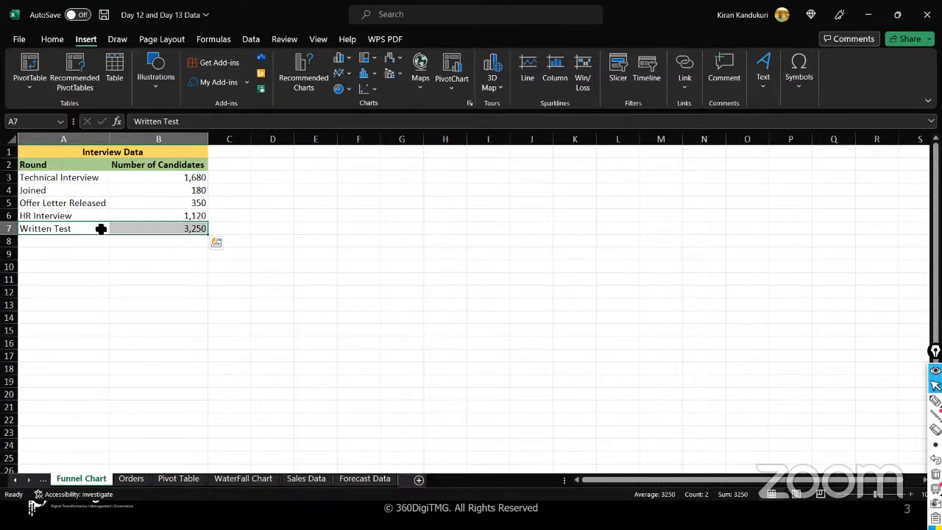
left_click_drag(94, 231, 131, 231)
left_click_drag(86, 177, 121, 179)
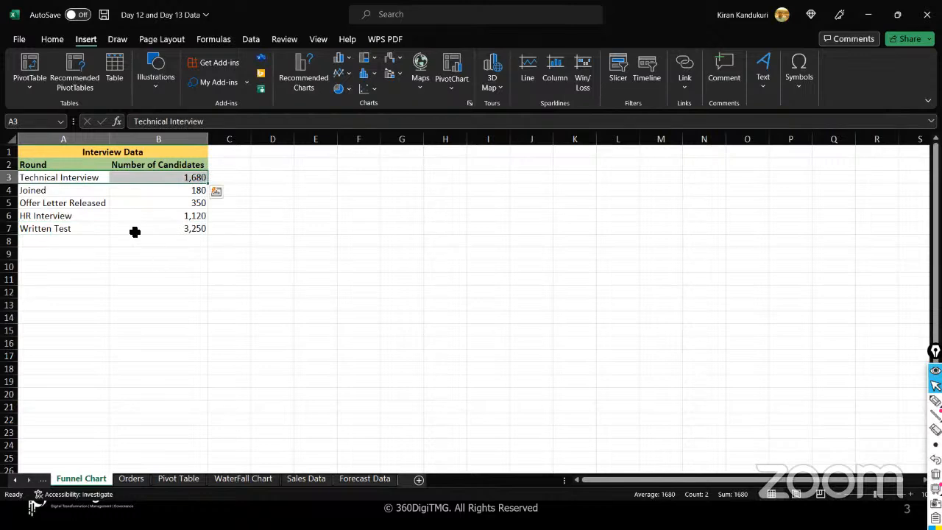
left_click_drag(87, 214, 126, 215)
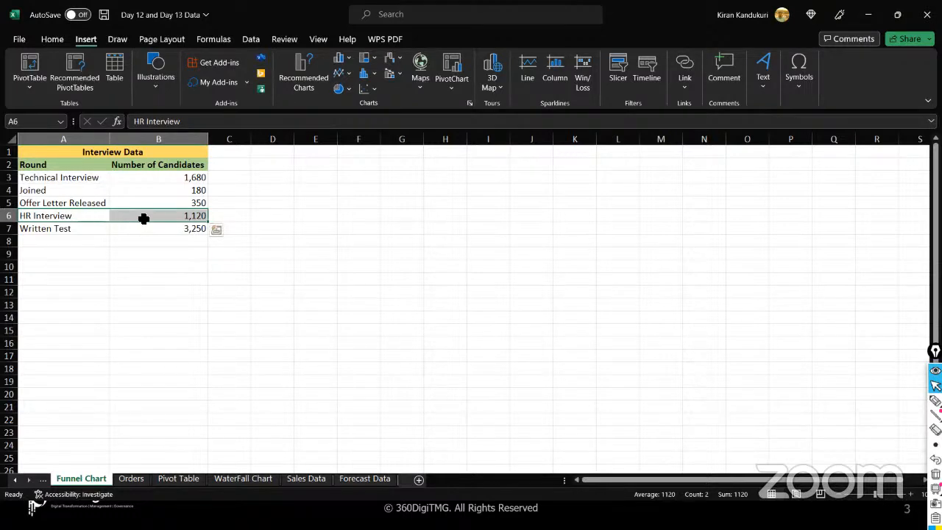
left_click_drag(99, 203, 125, 207)
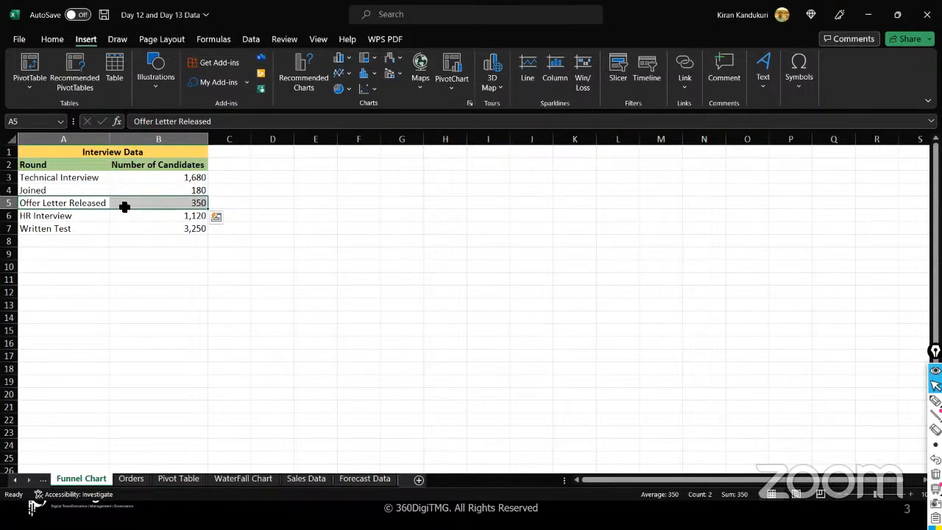
left_click_drag(96, 190, 130, 190)
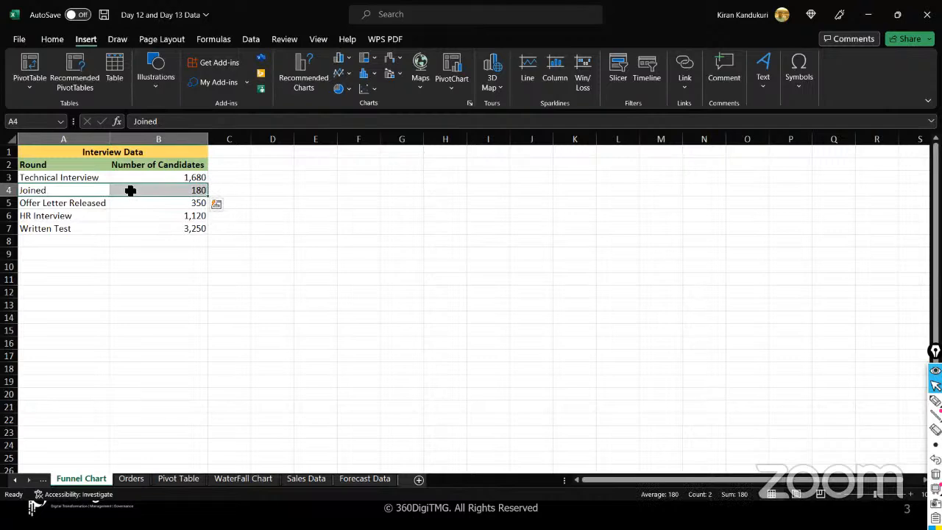
left_click_drag(95, 178, 80, 227)
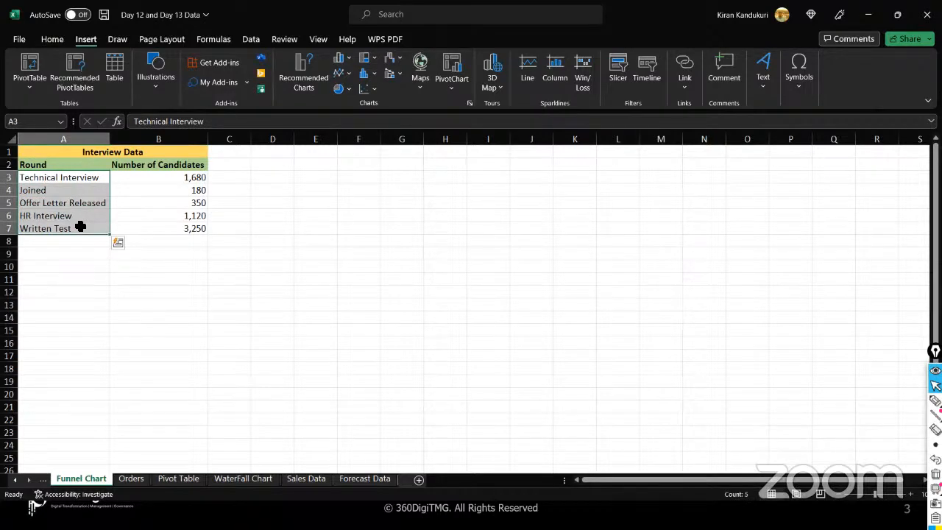
left_click(80, 228)
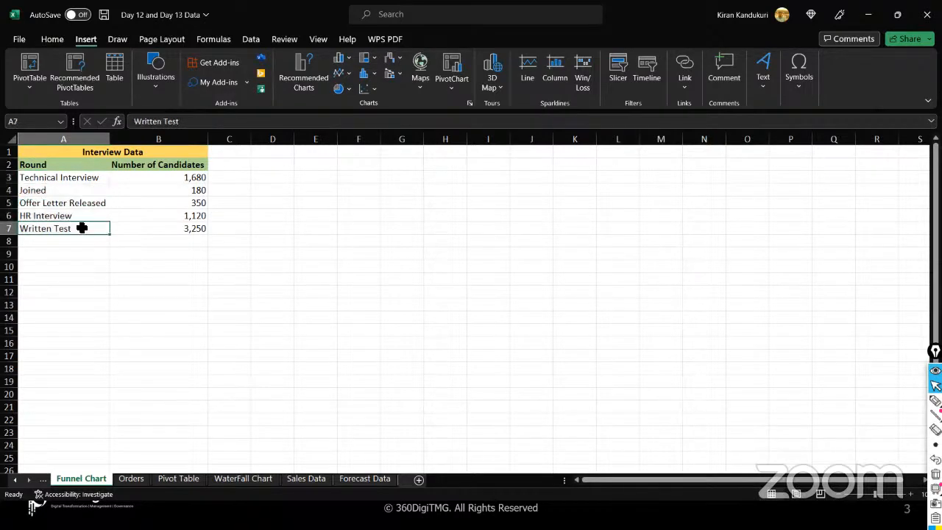
left_click(103, 179)
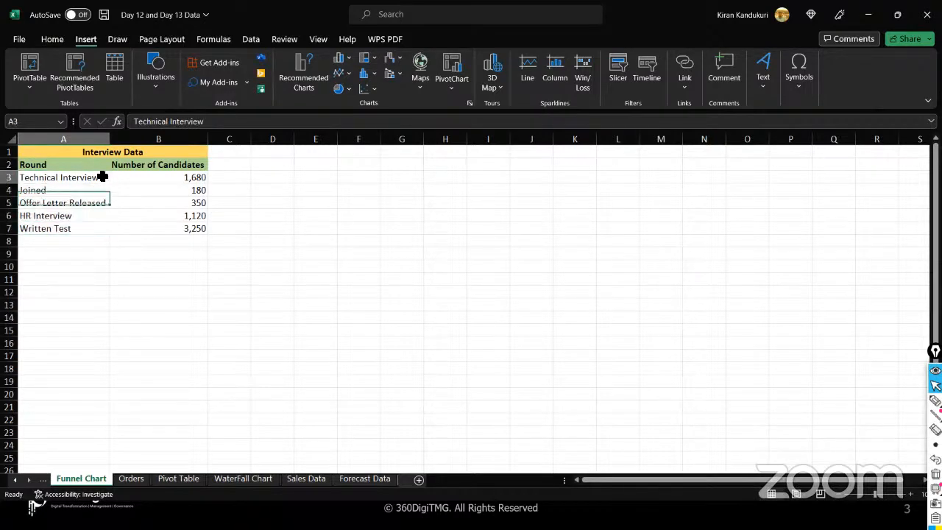
left_click(145, 230)
left_click(151, 177)
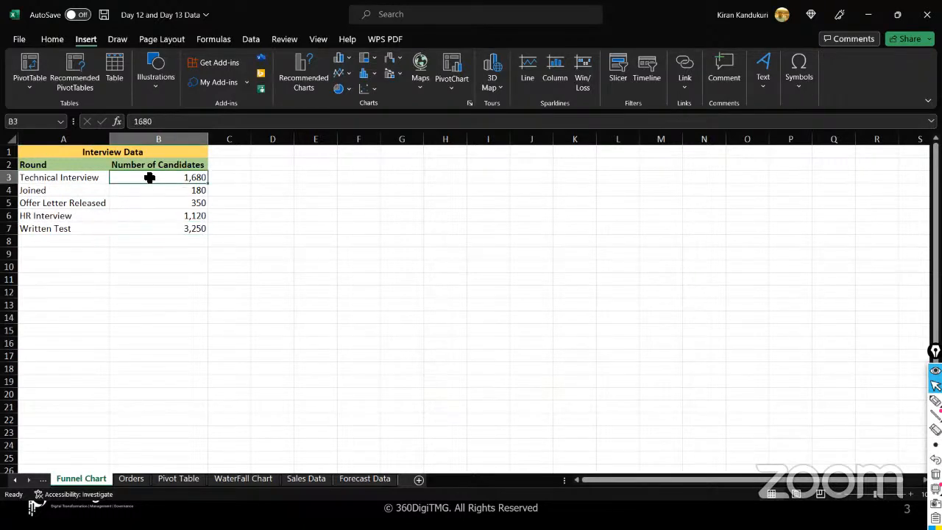
left_click_drag(153, 228, 154, 181)
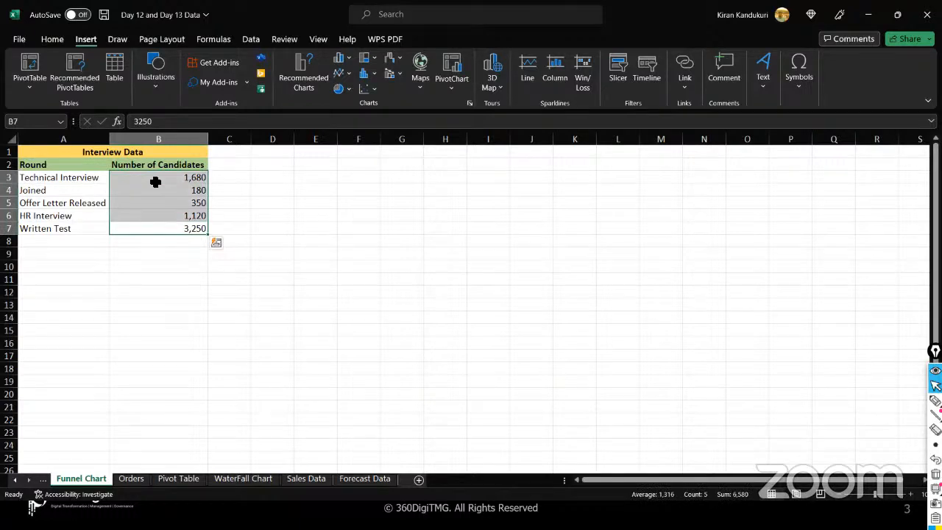
left_click(129, 229)
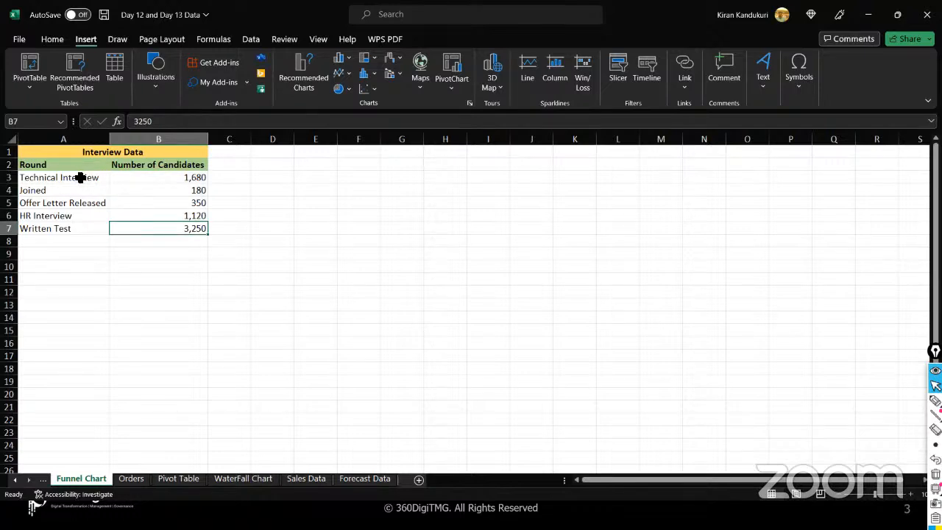
- Insert a funnel chart from the interview rounds and candidate counts in A2:B7
left_click_drag(77, 168, 143, 223)
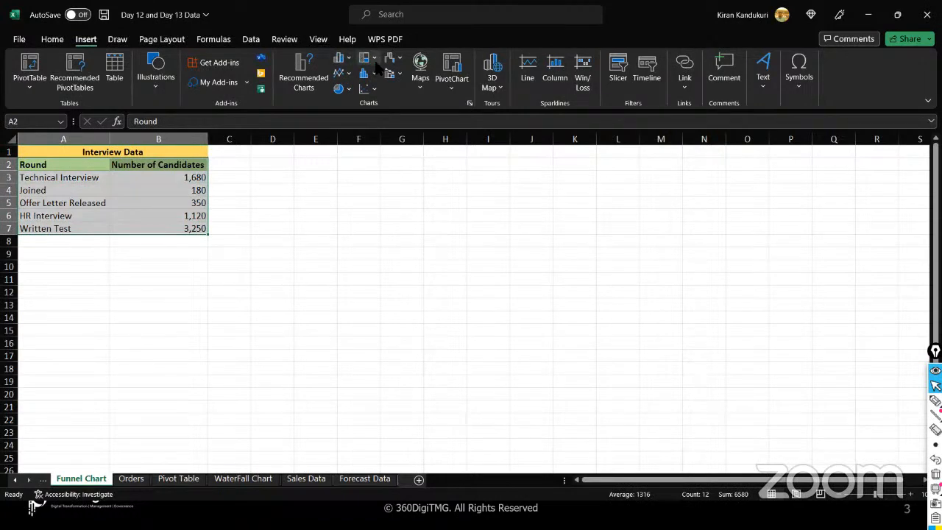
left_click(397, 60)
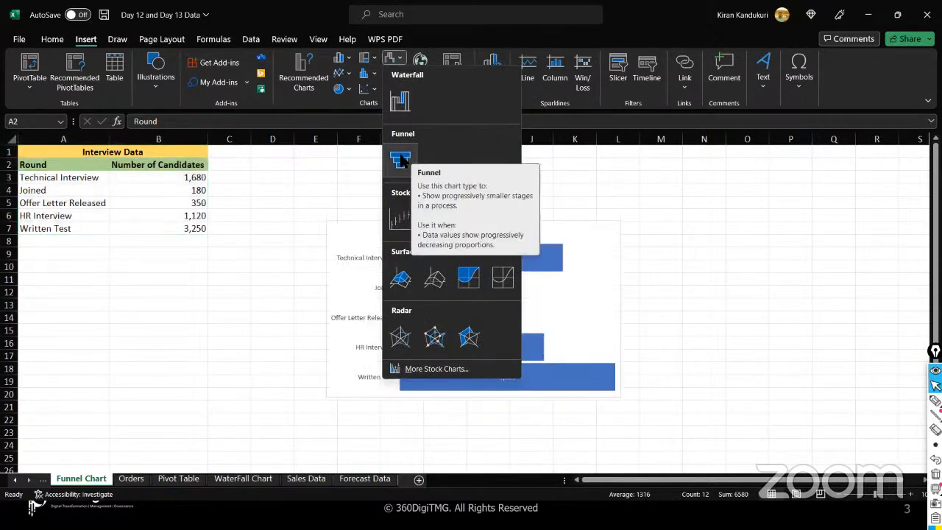
left_click(402, 160)
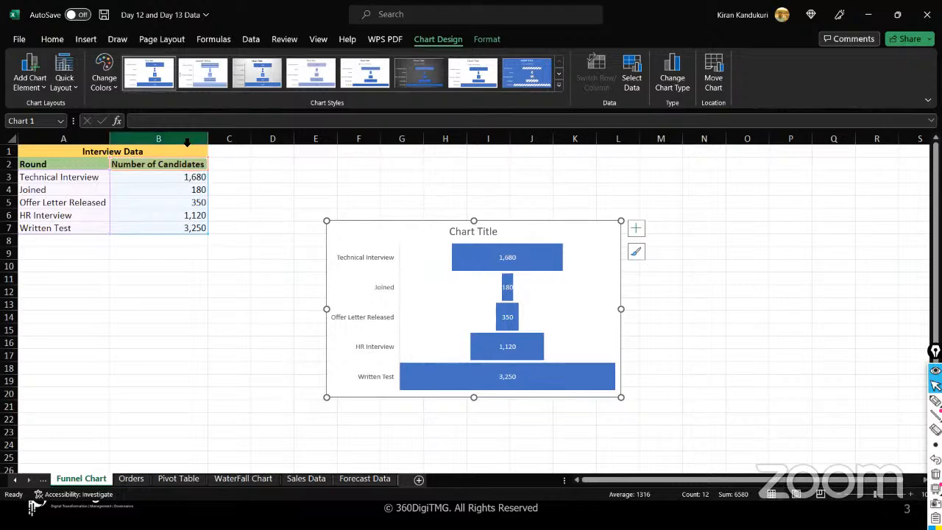
- Sort the Number of Candidates column largest to smallest, expanding the selection to the round names
left_click(171, 163)
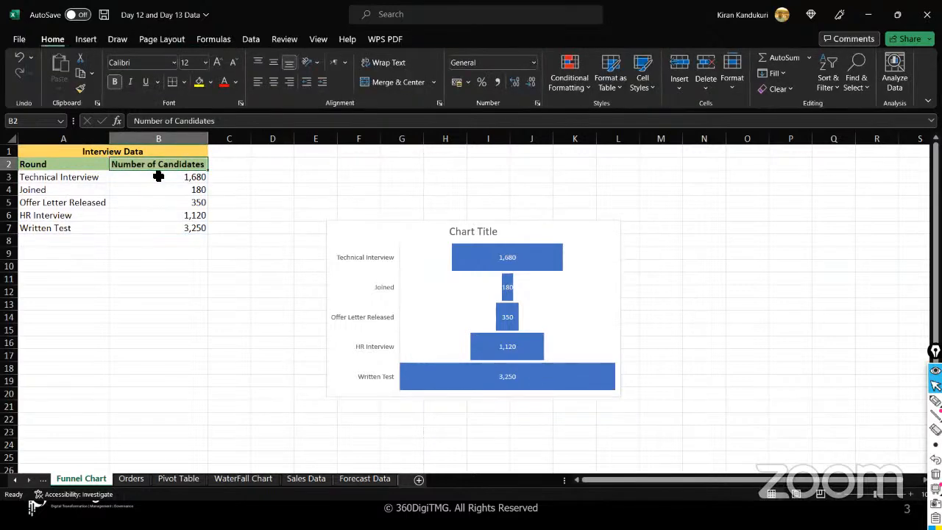
left_click(159, 177)
left_click(179, 138)
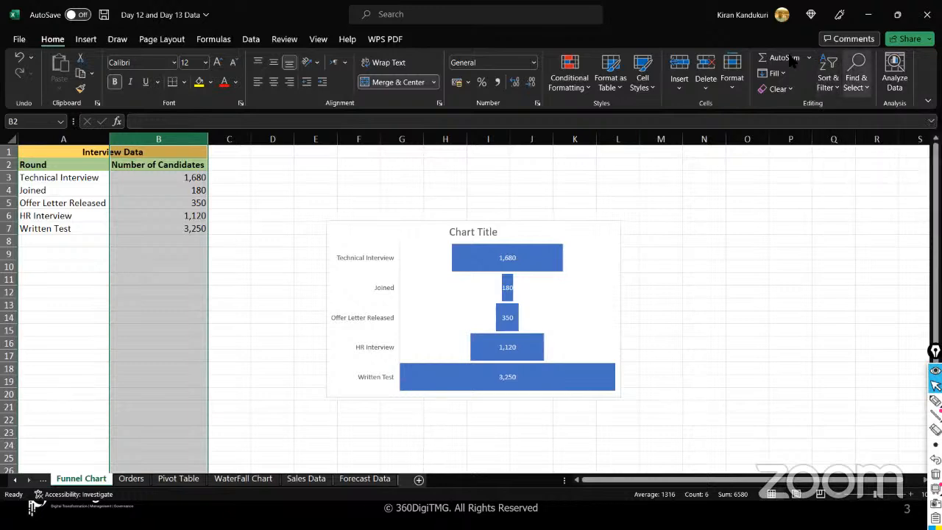
left_click(835, 87)
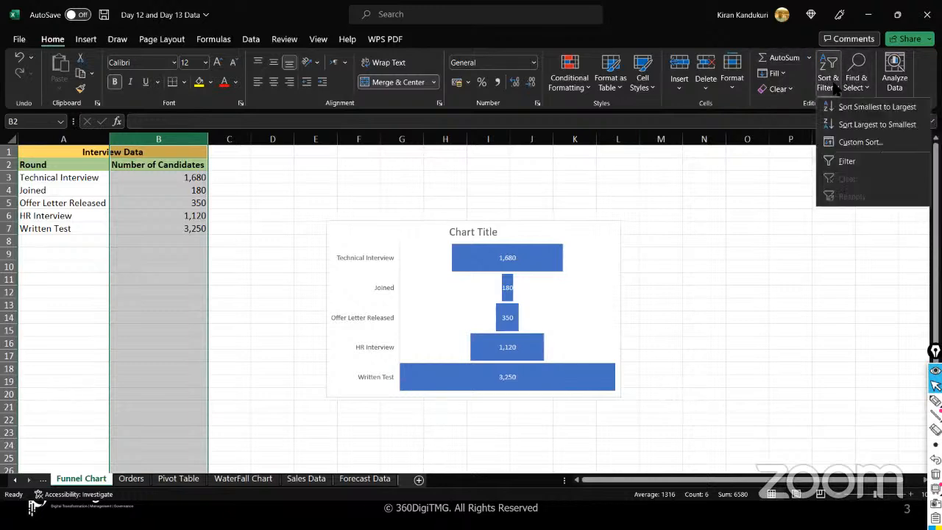
left_click(846, 127)
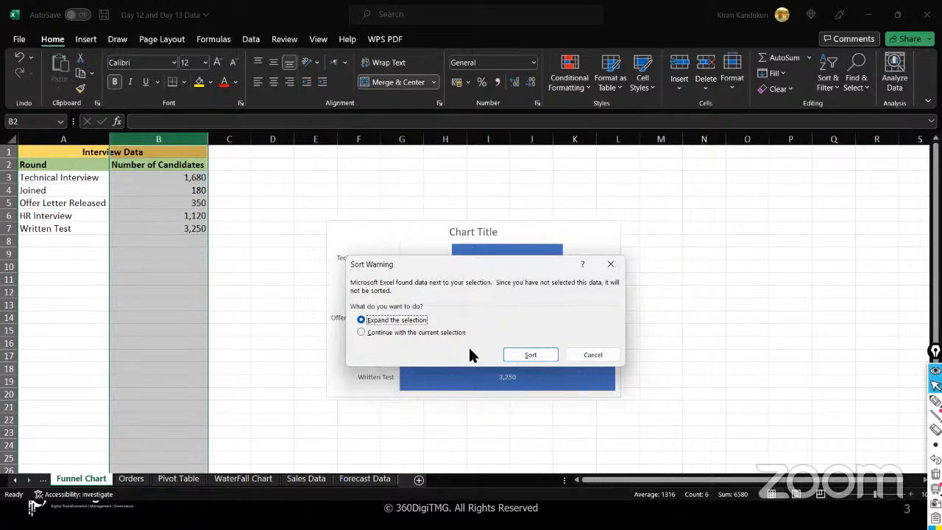
left_click(510, 357)
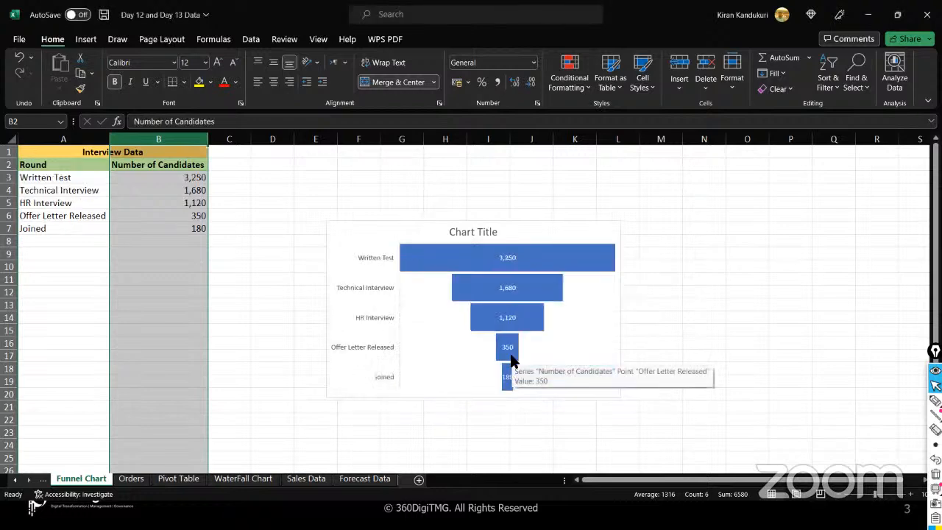
- Highlight the reordered rows, from Written Test at the top down to Joined's 180
left_click(86, 179)
left_click_drag(86, 179, 127, 180)
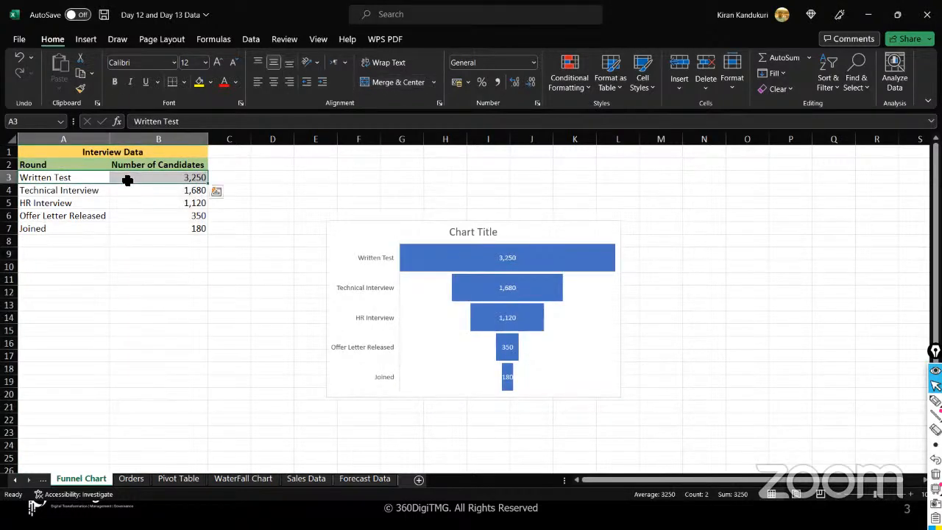
left_click_drag(90, 189, 124, 190)
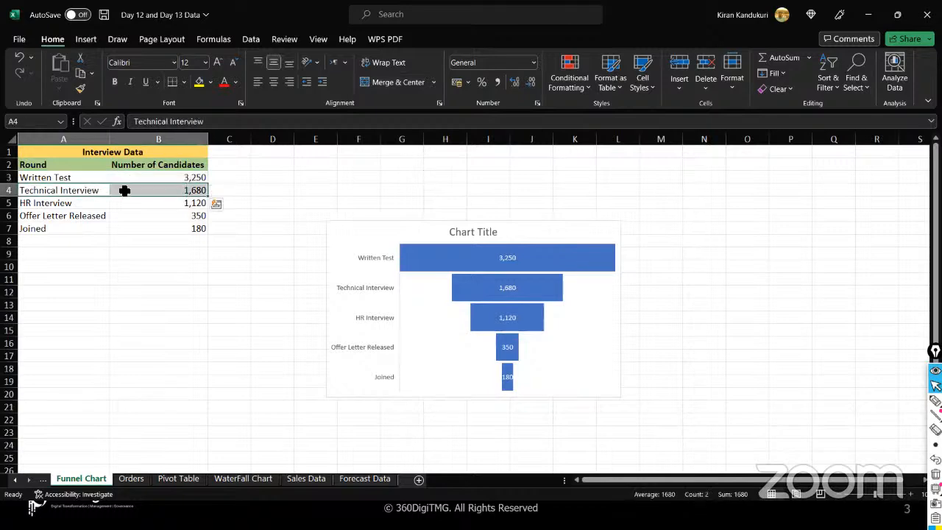
left_click(124, 190)
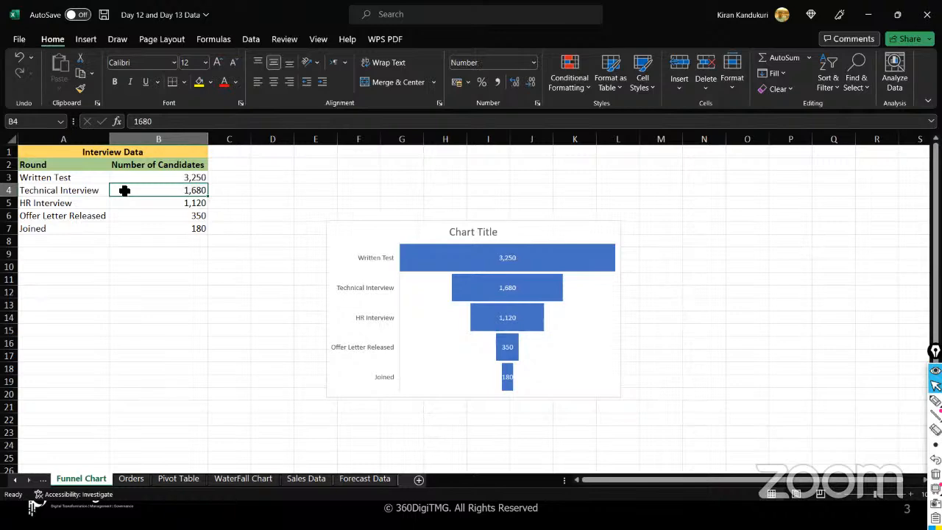
left_click_drag(147, 204, 149, 223)
left_click(149, 225)
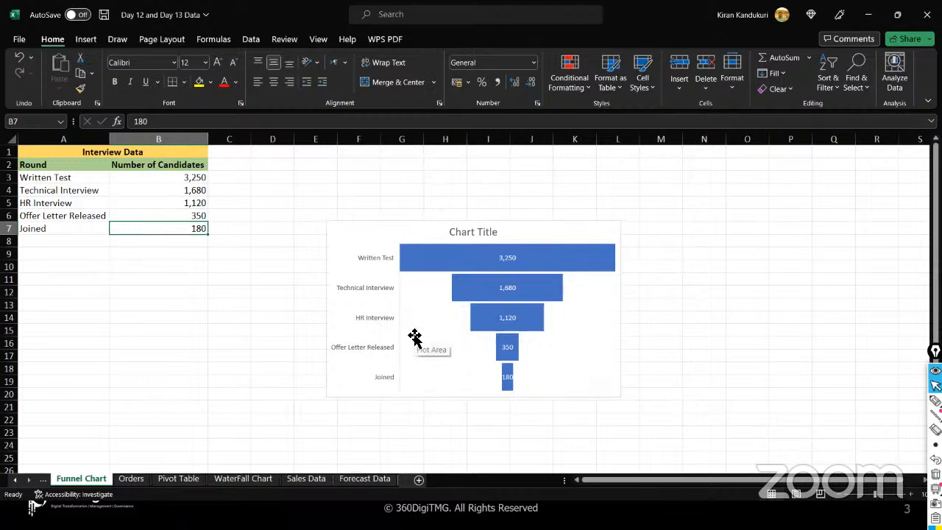
- Replace the placeholder 'Chart Title' heading with 'Funnel Chart'
left_click(471, 233)
left_click(472, 234)
double_click(463, 233)
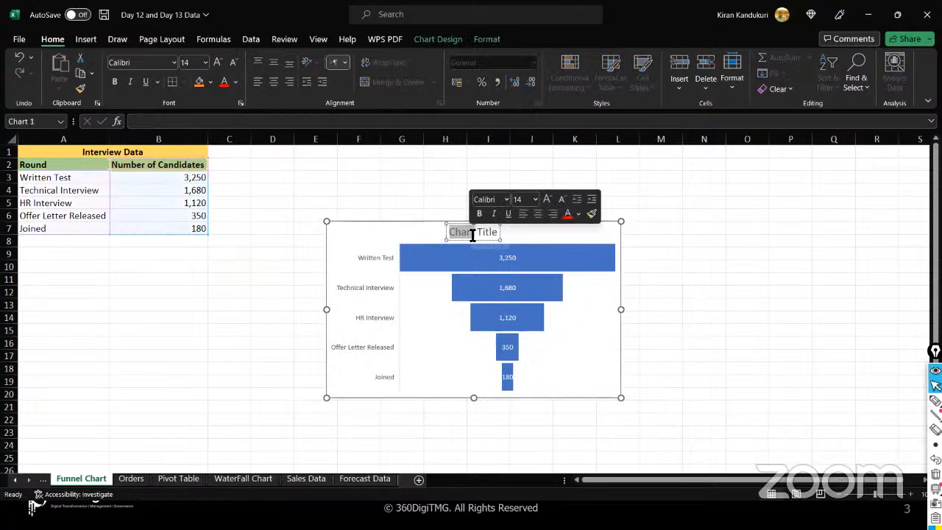
type("Funnel Chart")
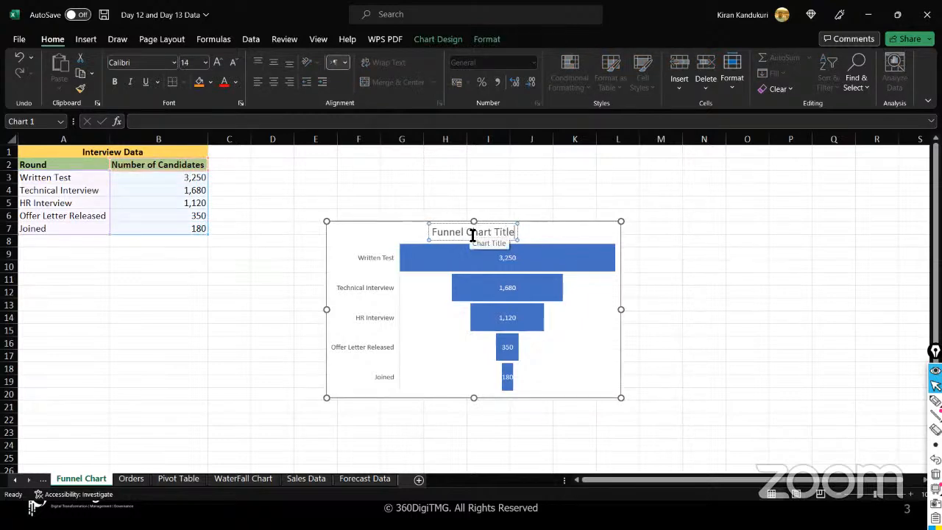
key("BackSpace")
key("BackSpace")
key("BackSpace")
key("BackSpace")
key("BackSpace")
key("BackSpace")
key("BackSpace")
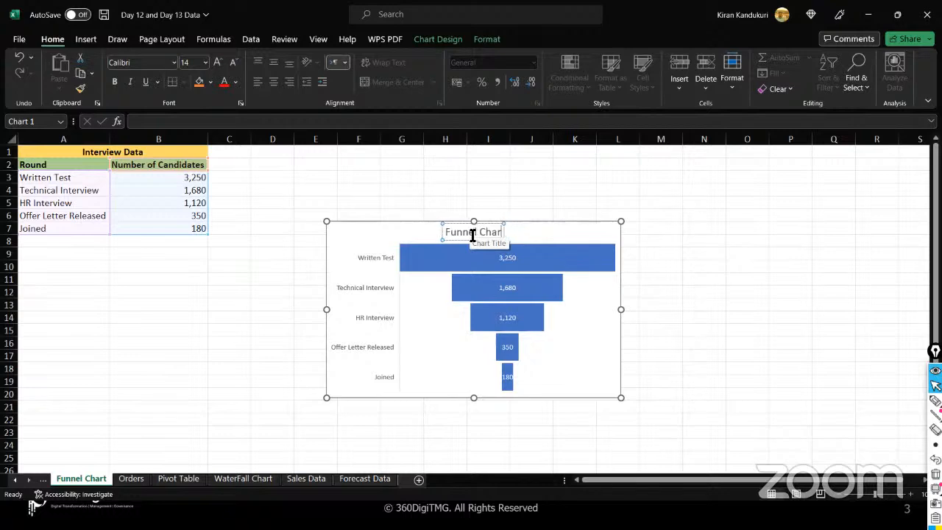
type("t")
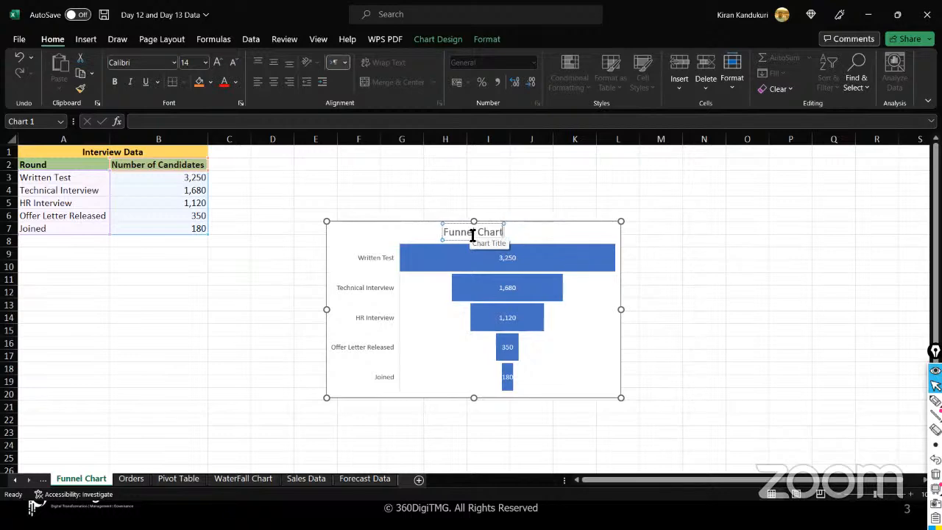
left_click(398, 226)
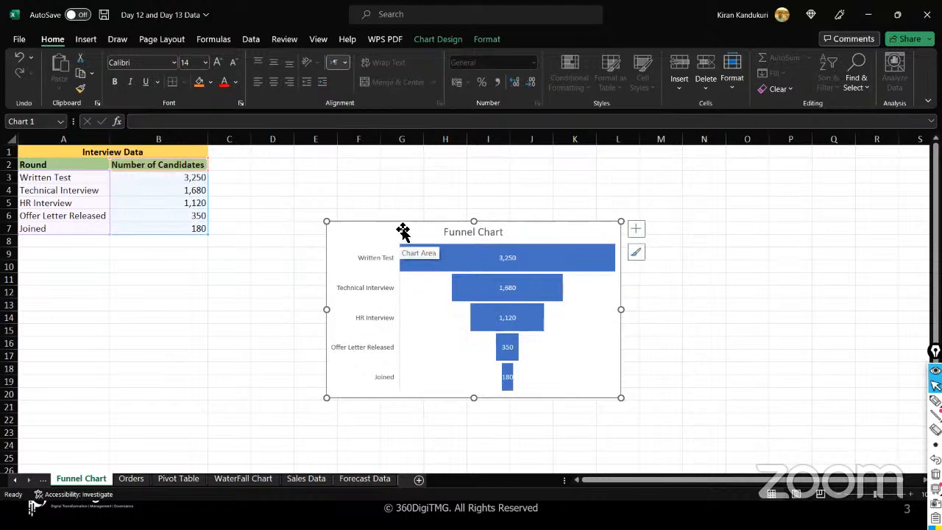
- Apply the third chart style, a grey gradient background, to the funnel chart
left_click(438, 40)
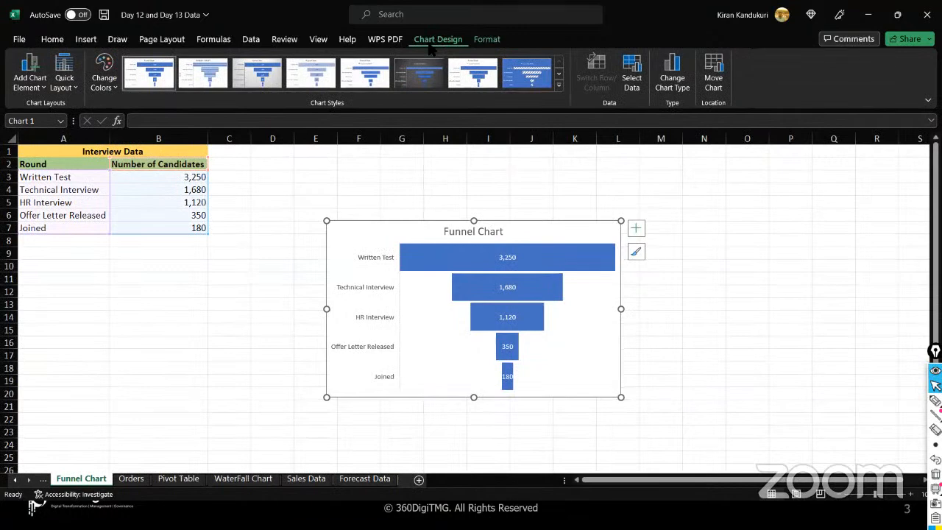
left_click(257, 74)
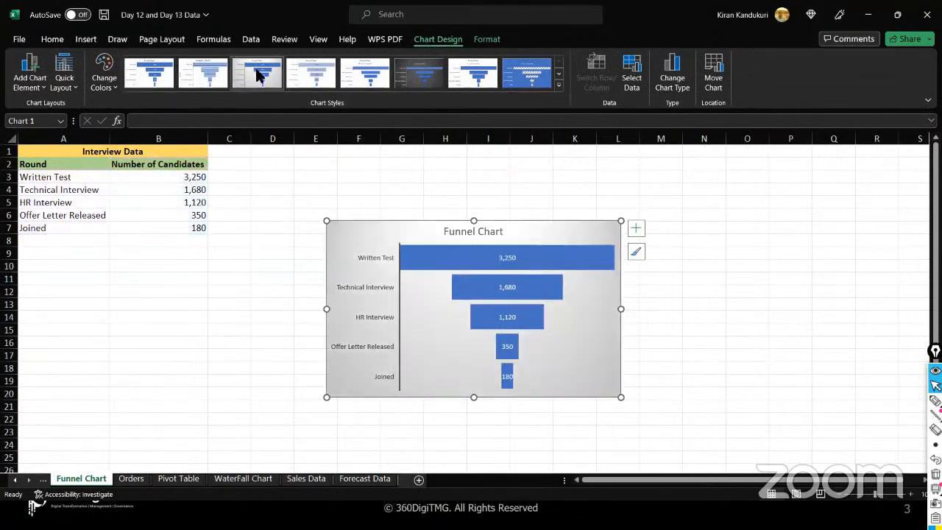
left_click(30, 81)
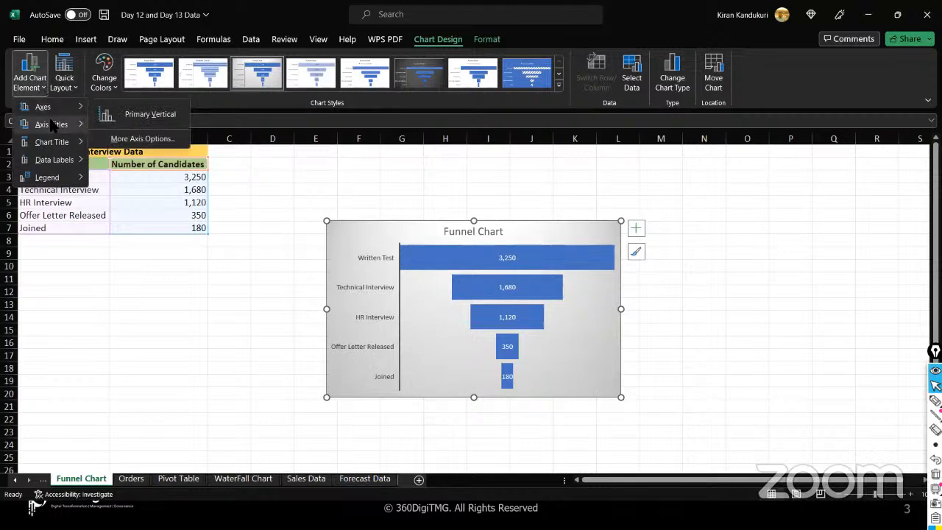
- Add a primary vertical axis title and change its text to 'Interview Stages'
mouse_move(52, 125)
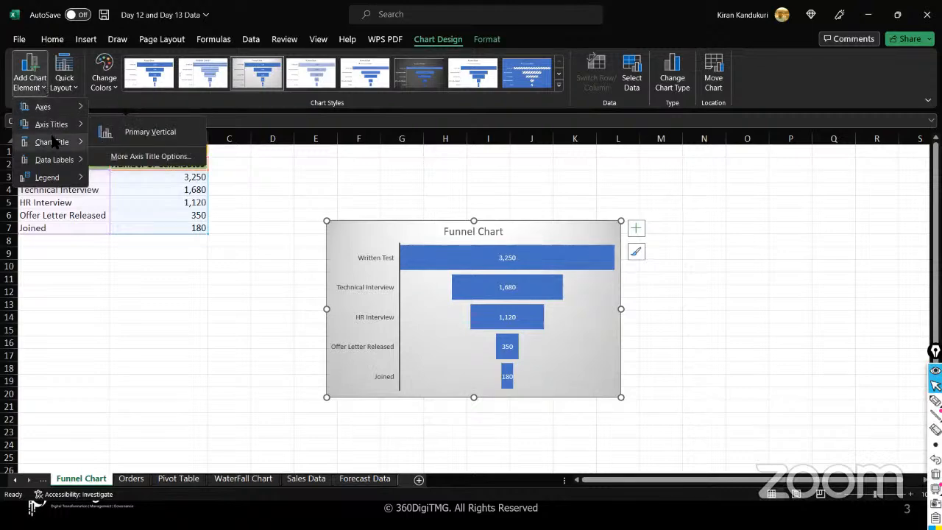
left_click(145, 143)
left_click(336, 318)
double_click(337, 318)
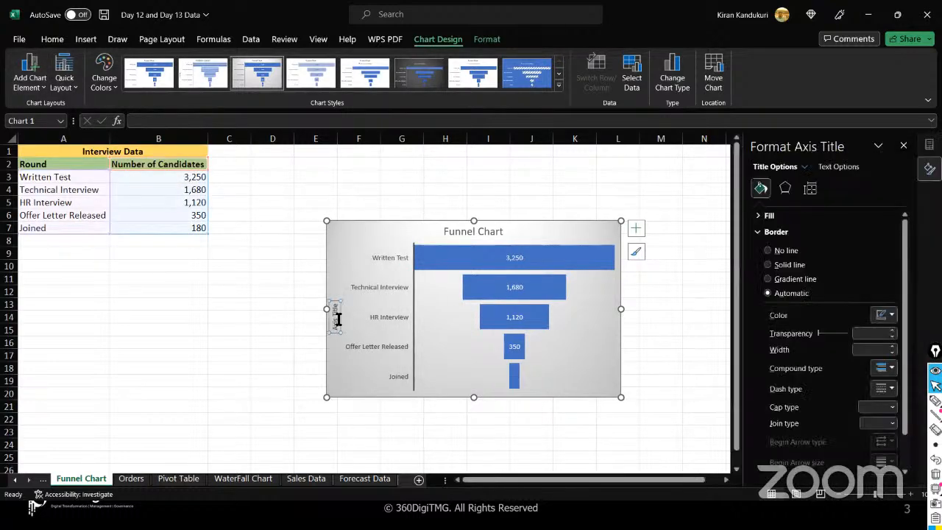
key("BackSpace")
type("Interview")
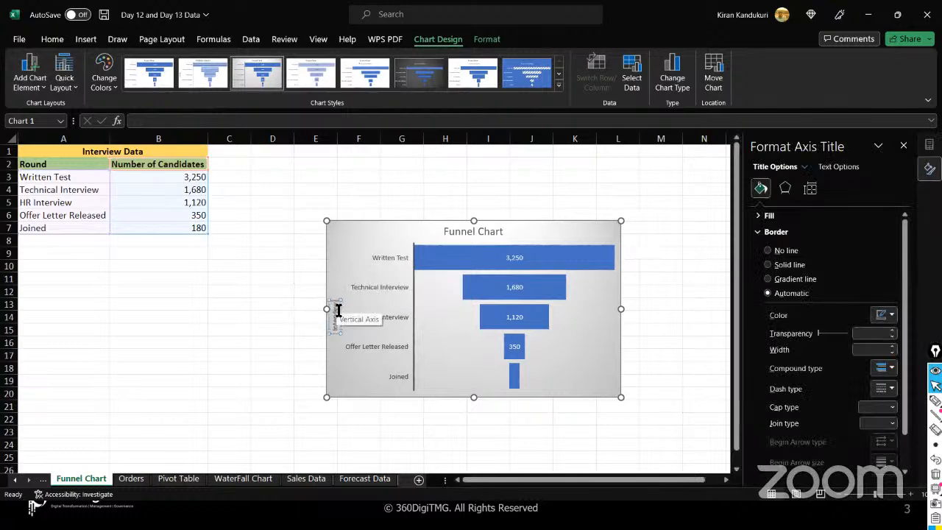
type(" Stages")
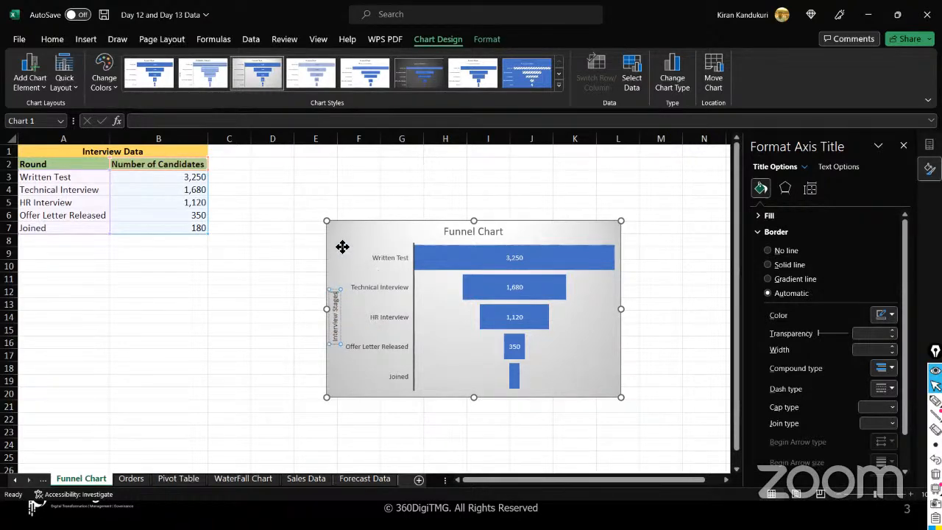
left_click(331, 282)
left_click(333, 300)
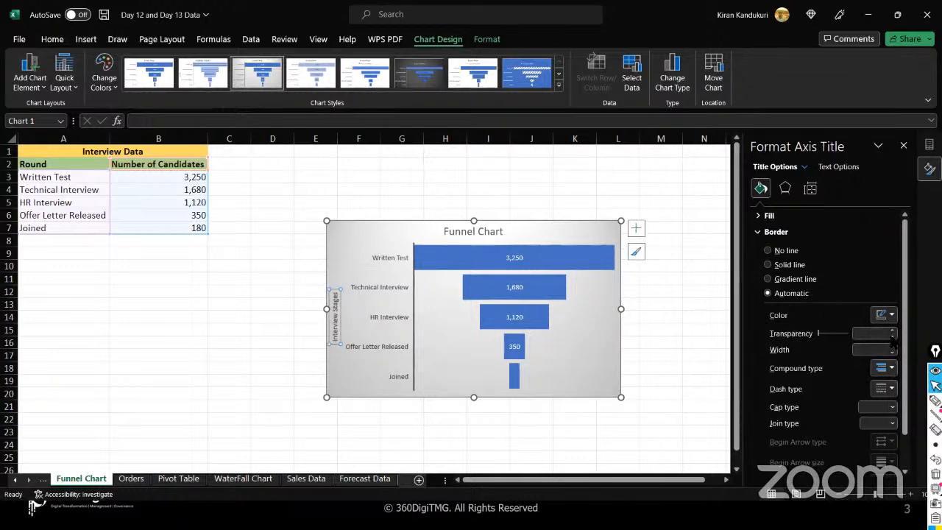
- Give the Interview Stages axis title an orange border colour
left_click(892, 316)
left_click(893, 318)
left_click(891, 315)
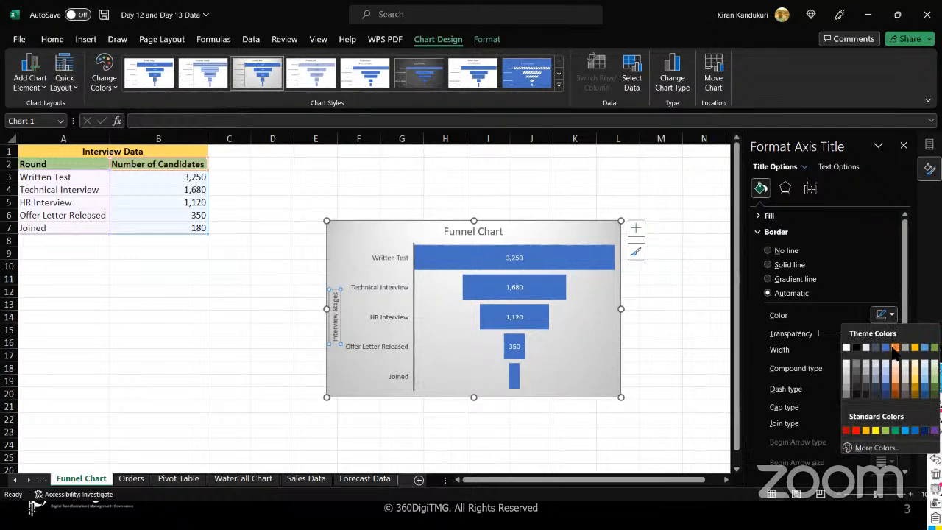
left_click(895, 347)
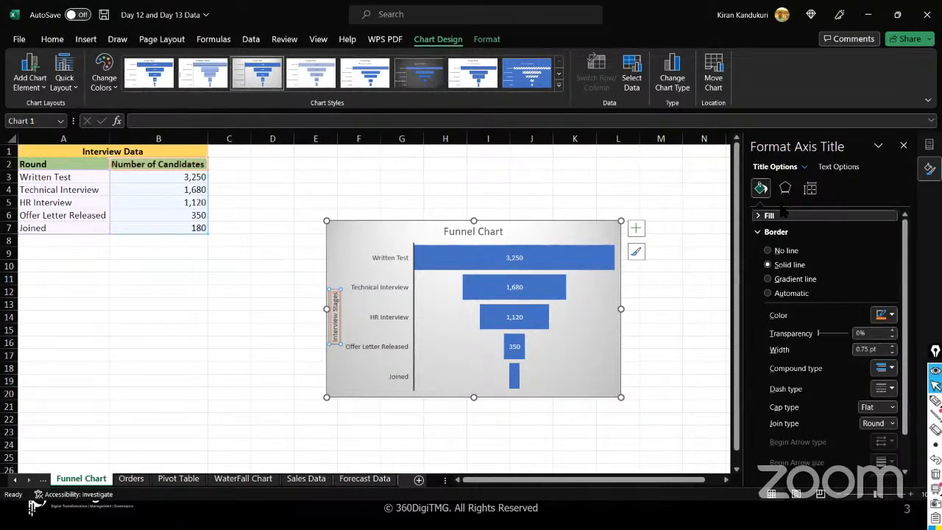
scroll(825, 395, "down", 1)
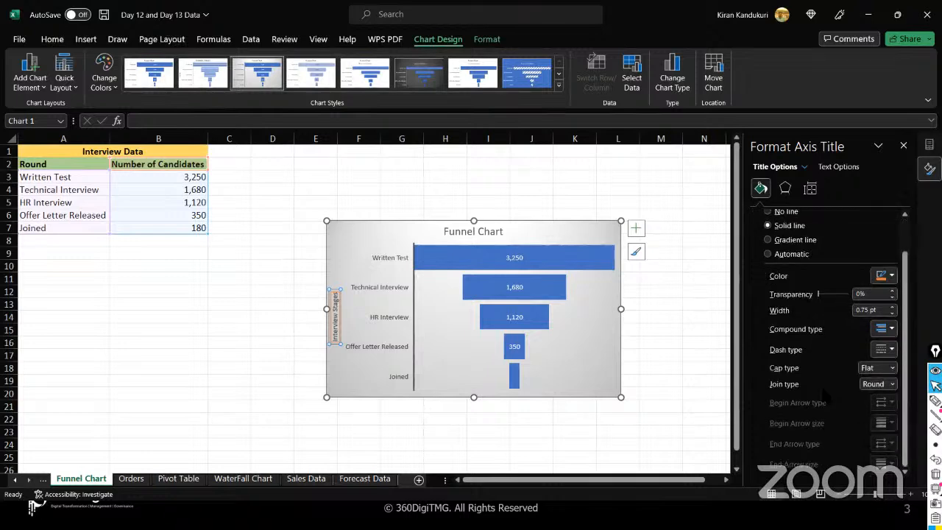
scroll(825, 396, "up", 1)
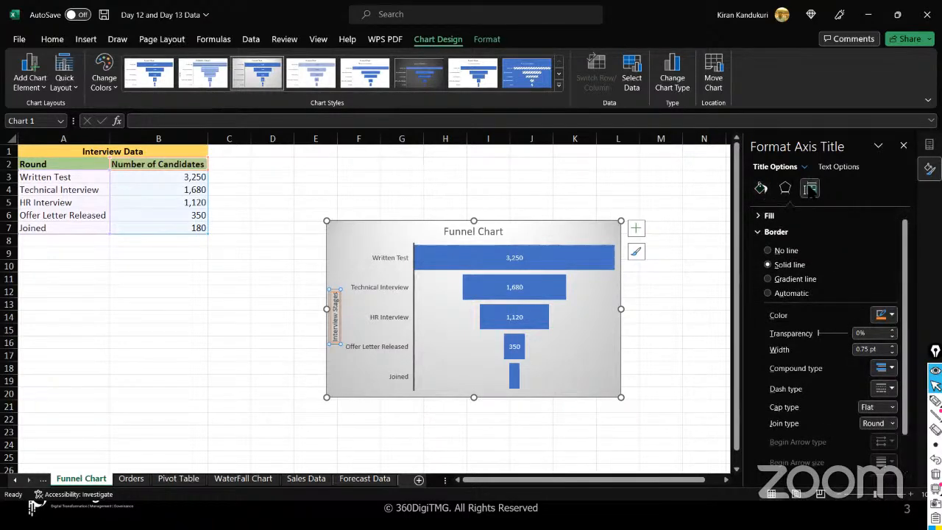
- Review the title's size, text effect and alignment options, expand Shadow, then select cell M14
left_click(809, 189)
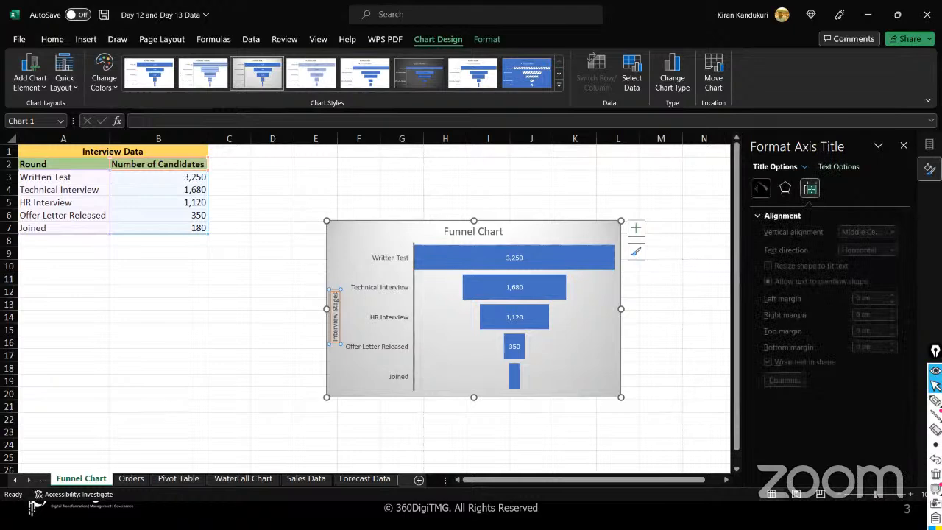
left_click(761, 188)
left_click(839, 166)
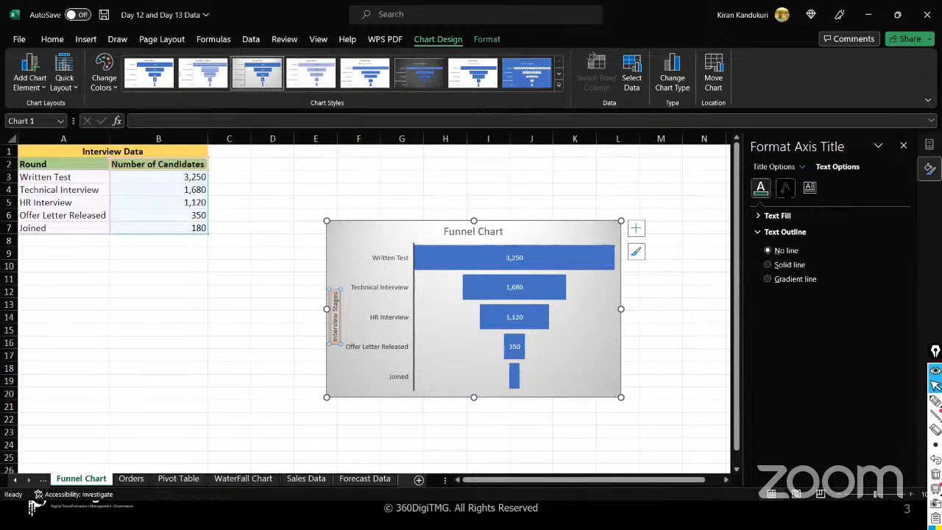
left_click(786, 188)
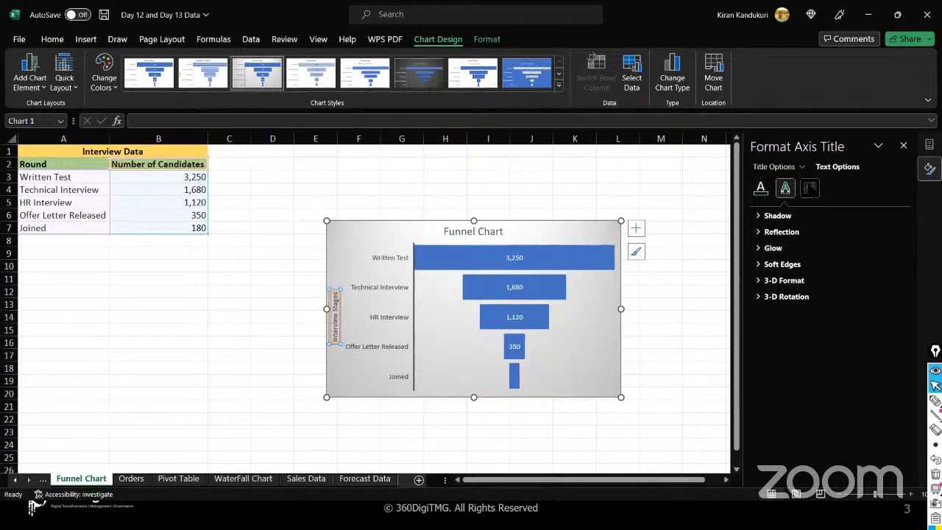
left_click(810, 189)
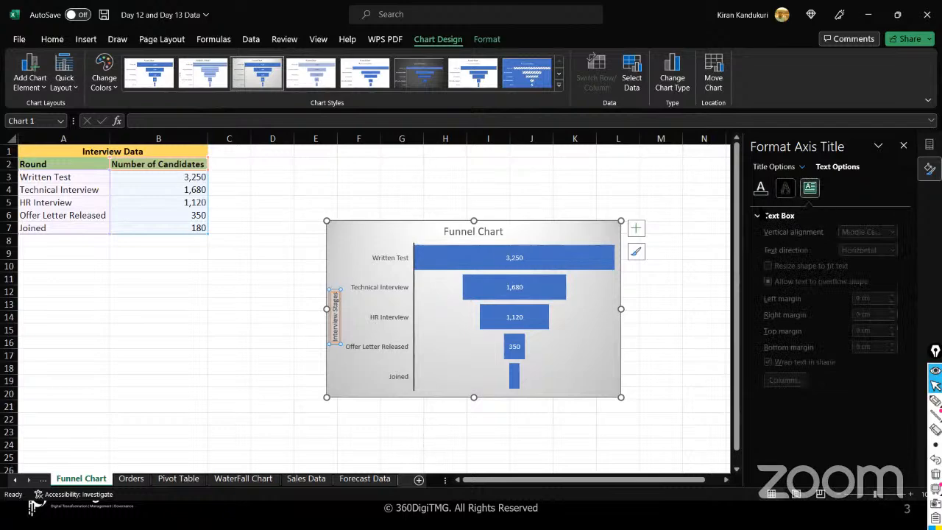
left_click(785, 189)
left_click(776, 216)
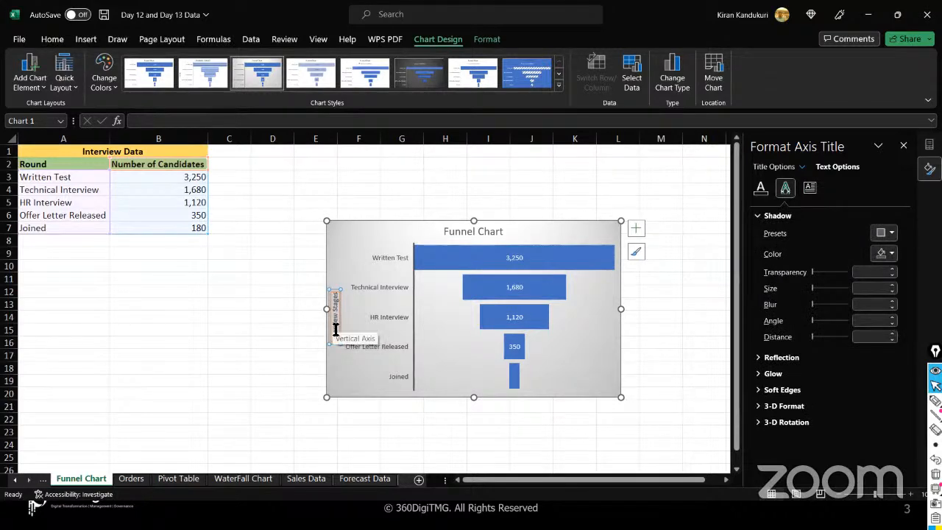
left_click(669, 319)
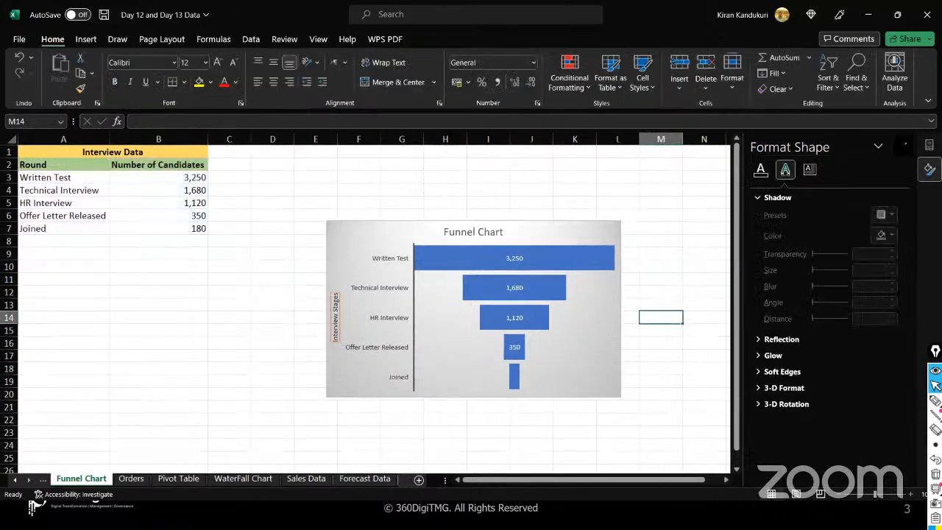
- Move the funnel chart up-left, enlarge it, and switch to the WPS Presentation slide show
left_click(273, 365)
left_click(336, 230)
left_click_drag(336, 231, 295, 181)
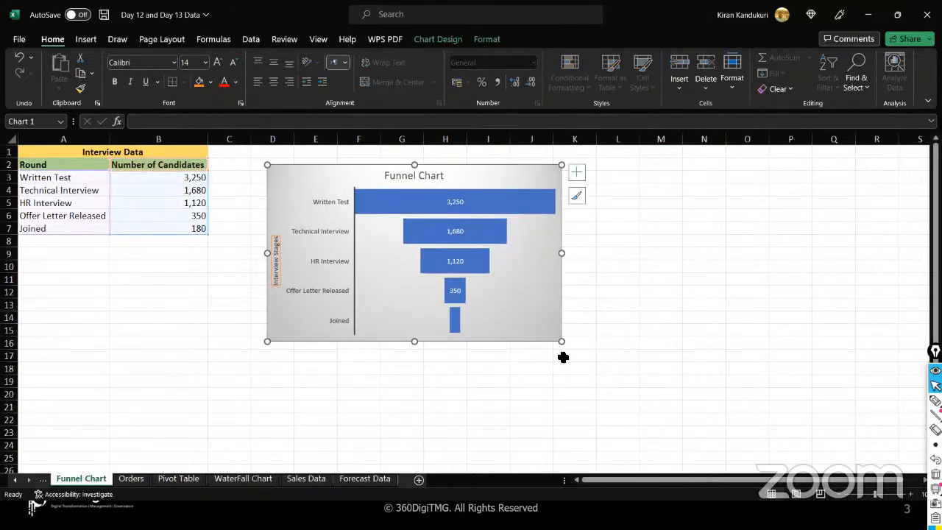
left_click_drag(561, 340, 646, 385)
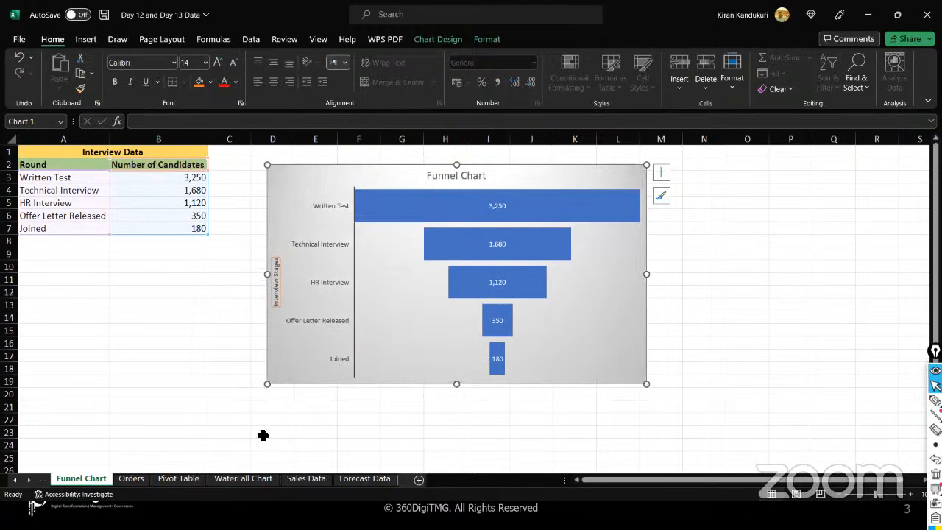
key("alt+Tab")
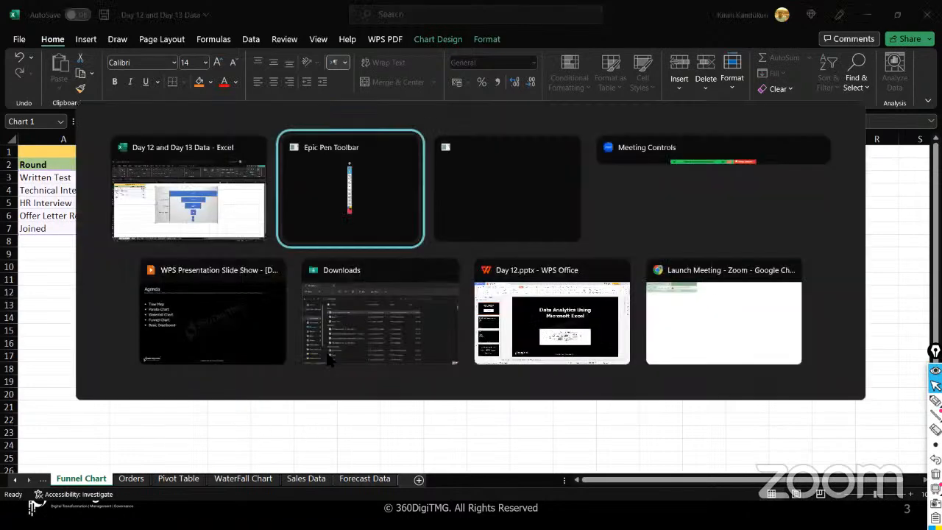
key("Tab")
key("Tab")
key("Tab")
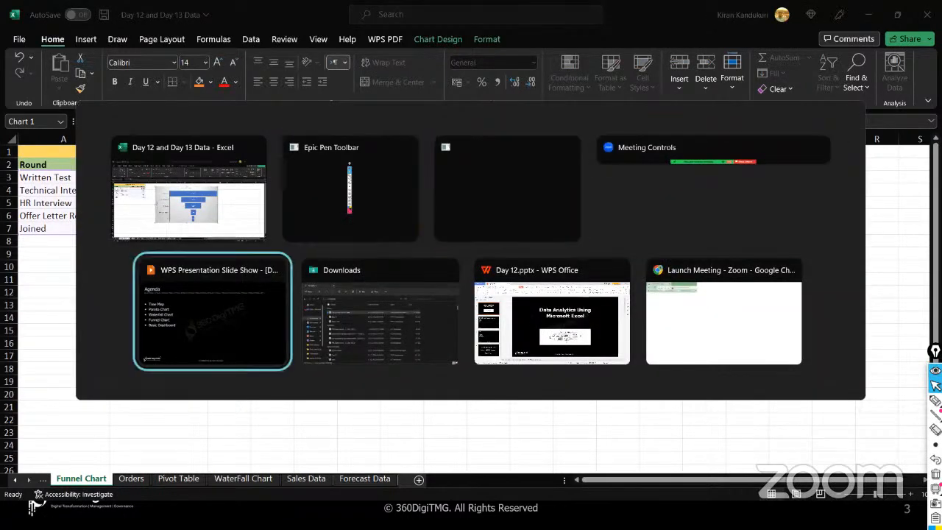
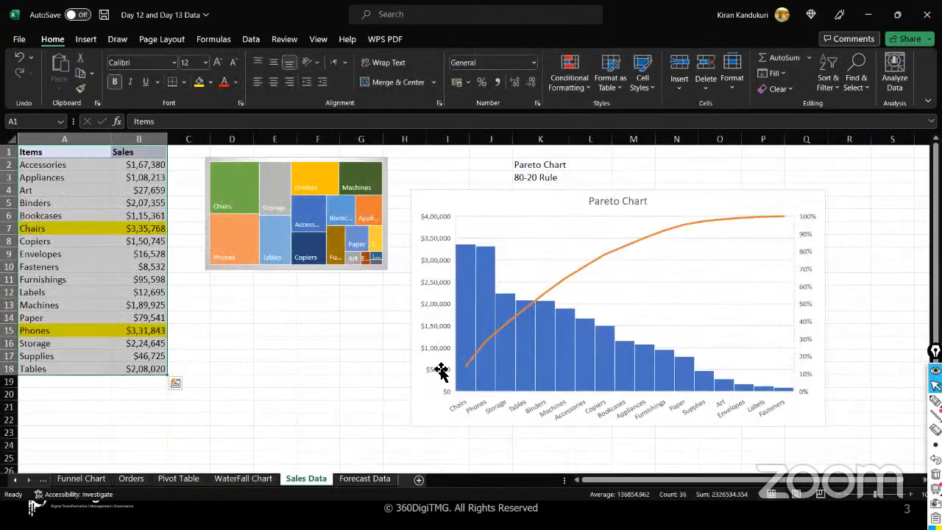
- Select the treemap, then the Pareto chart, then the treemap again to review both charts
left_click(313, 169)
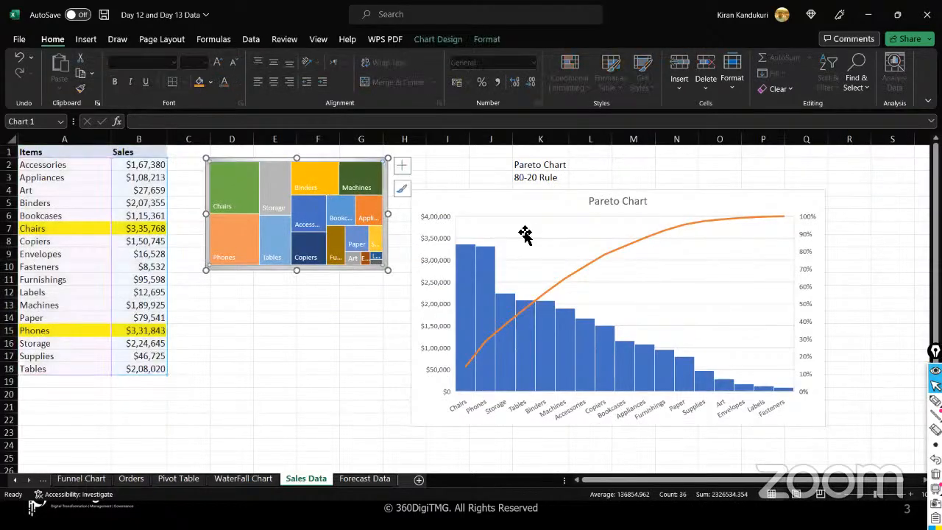
left_click(442, 265)
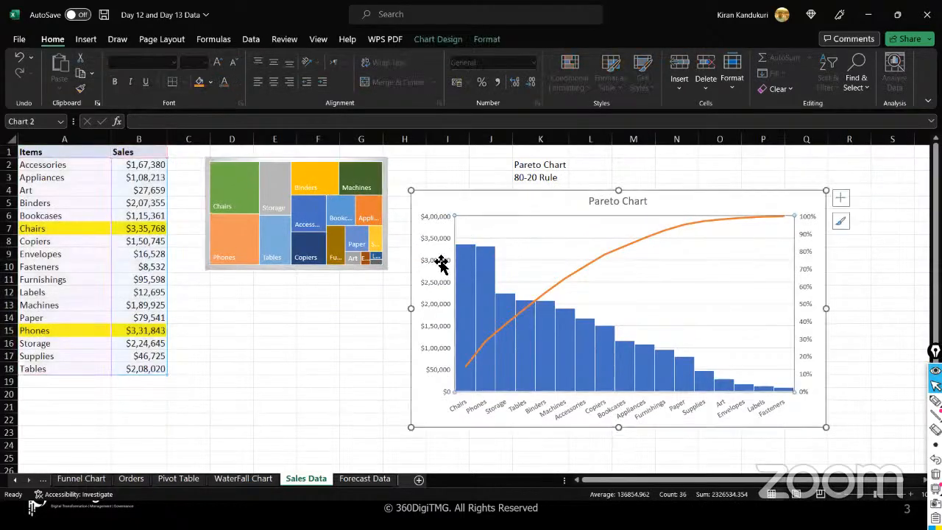
left_click(362, 239)
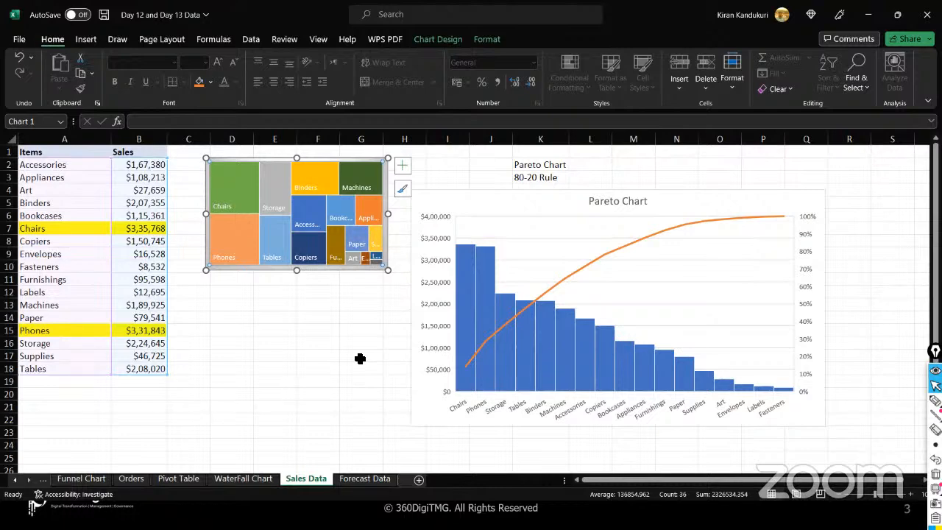
- Insert a new sheet beside Sales Data, rename its tab to Dashboard, and select cell A1
left_click(419, 481)
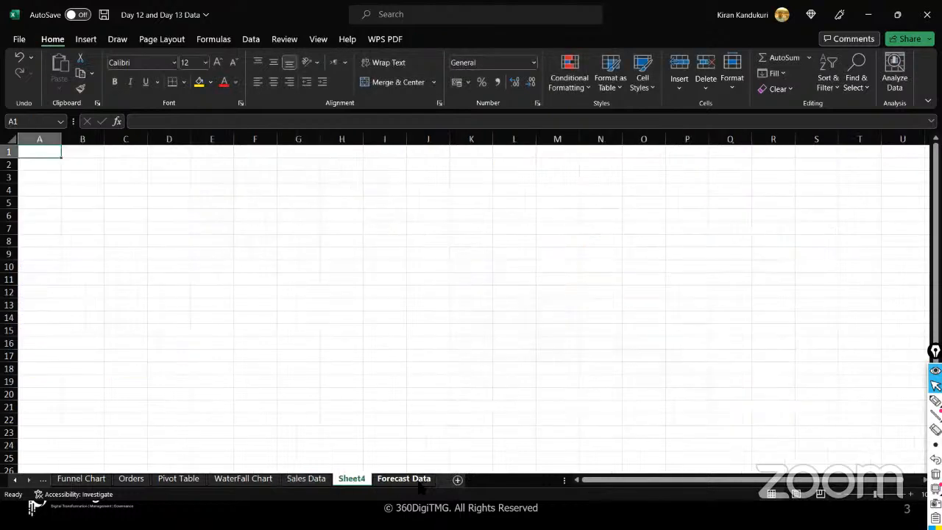
left_click(420, 480)
left_click(350, 478)
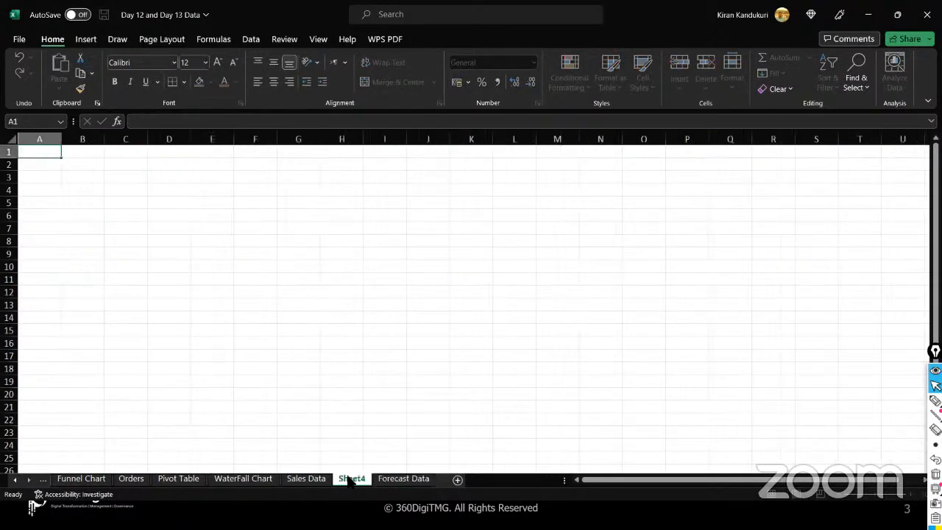
double_click(350, 479)
type("Dash")
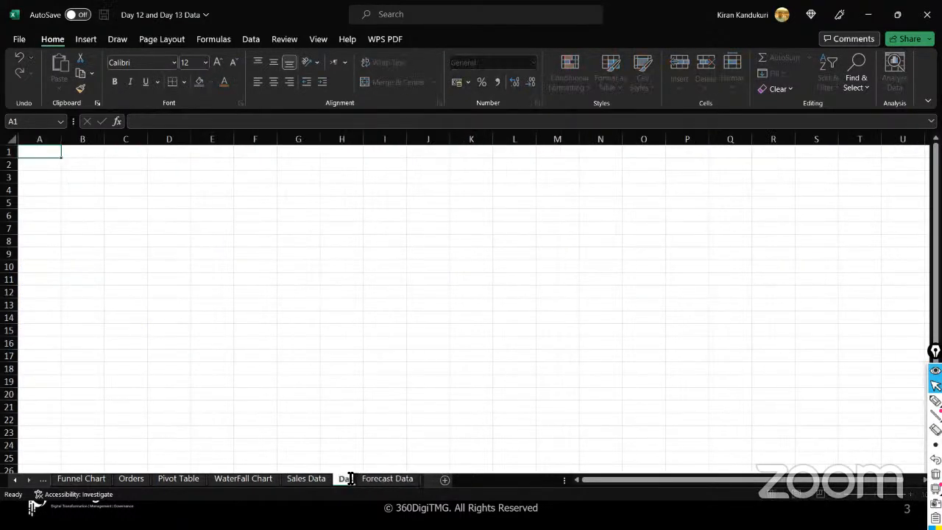
type("board")
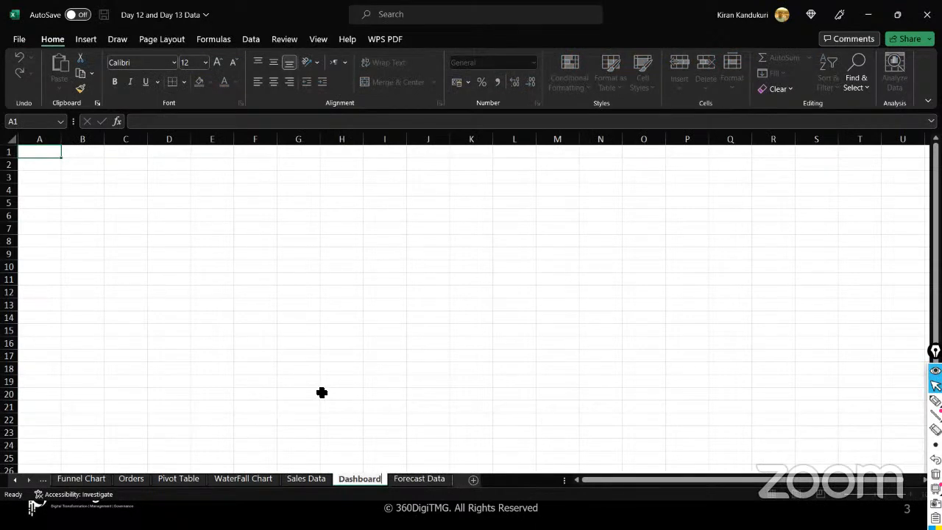
left_click(322, 393)
left_click(54, 156)
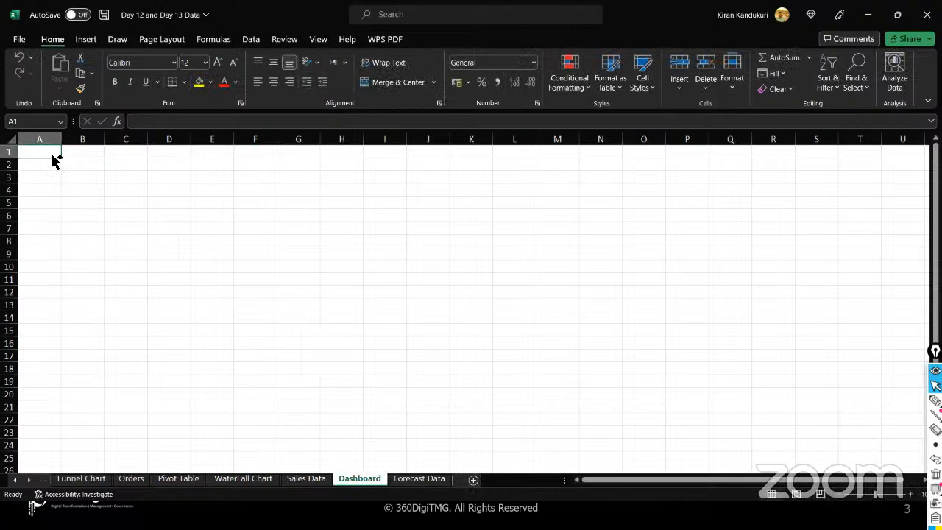
- Select the entire Dashboard sheet and set it to no borders
key("ctrl+a")
left_click(184, 81)
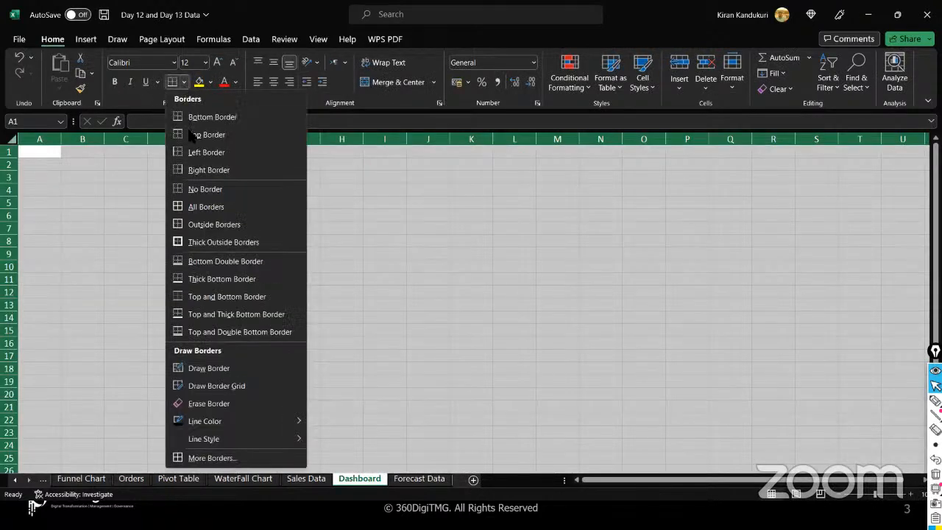
left_click(199, 187)
left_click(200, 190)
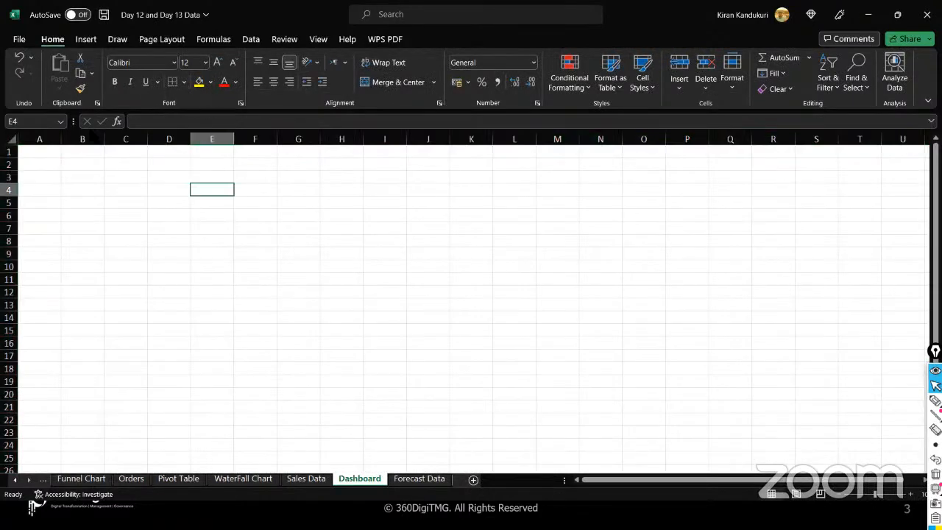
left_click(43, 155)
- Fill every cell of the sheet with a light green theme colour, then return to A1
key("ctrl+a")
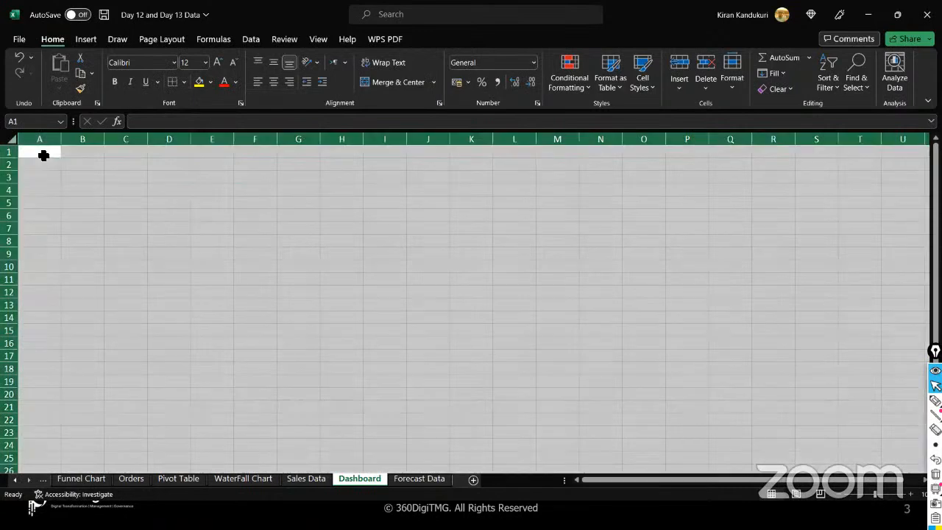
left_click(210, 83)
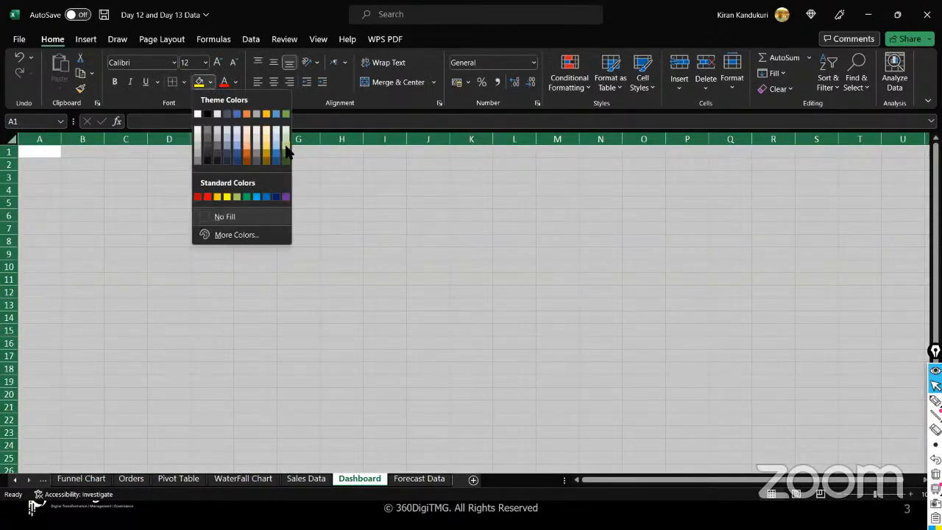
left_click(287, 148)
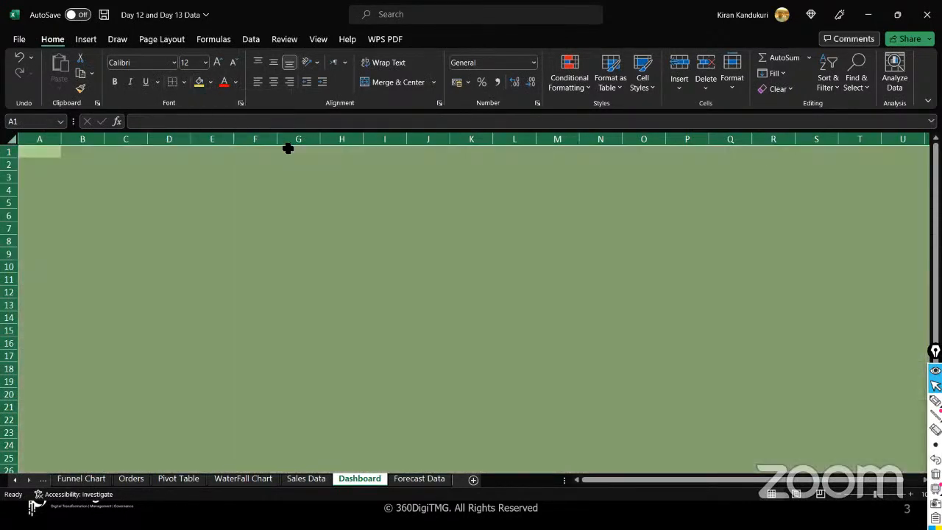
left_click(120, 231)
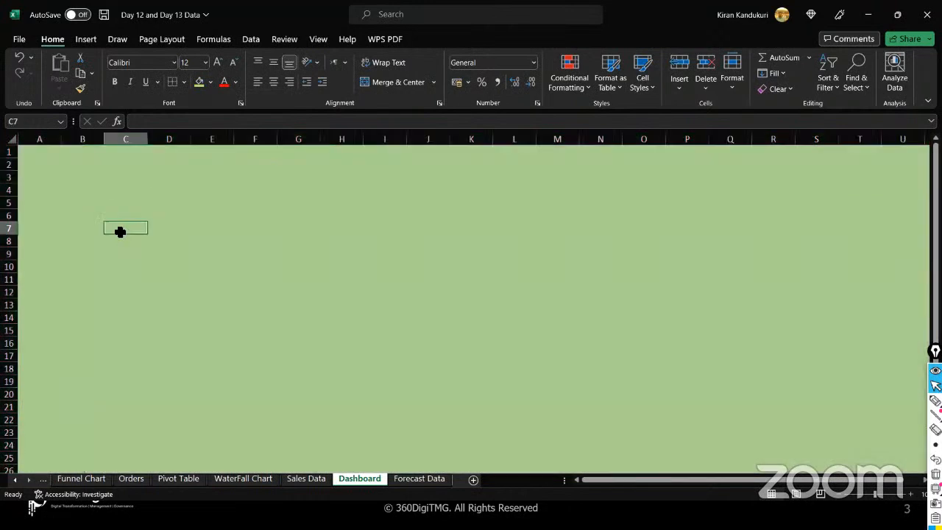
left_click(42, 156)
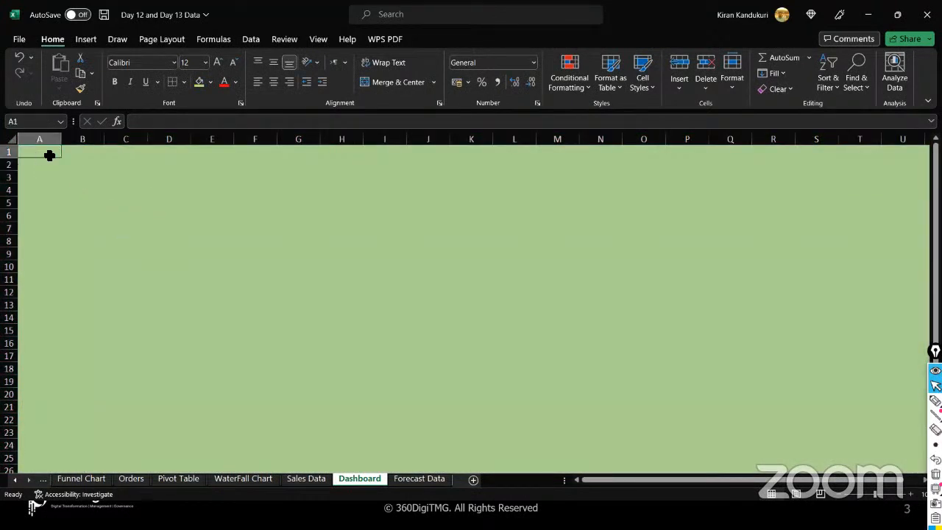
- Enter 'My First Dashboard' in A1 and widen column A to fit it
type("My")
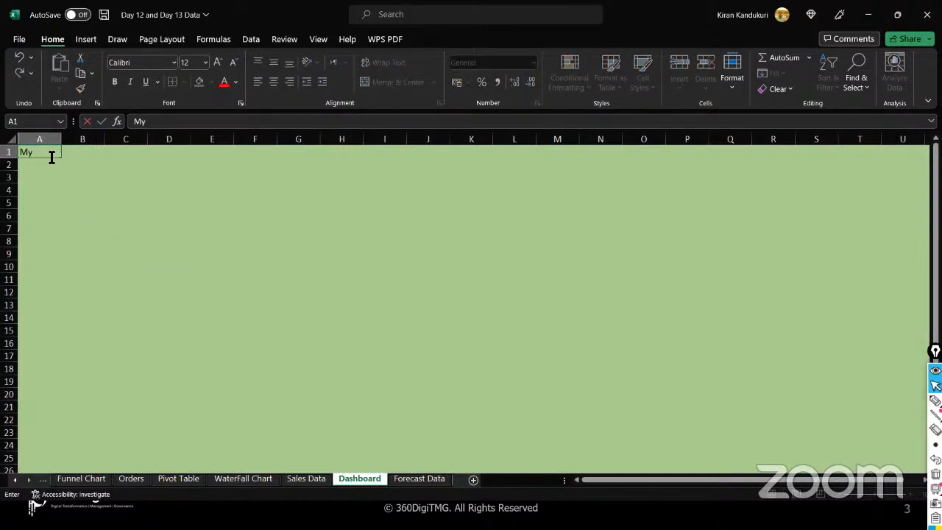
type(" First Dashboard")
left_click_drag(58, 174, 53, 154)
left_click(52, 154)
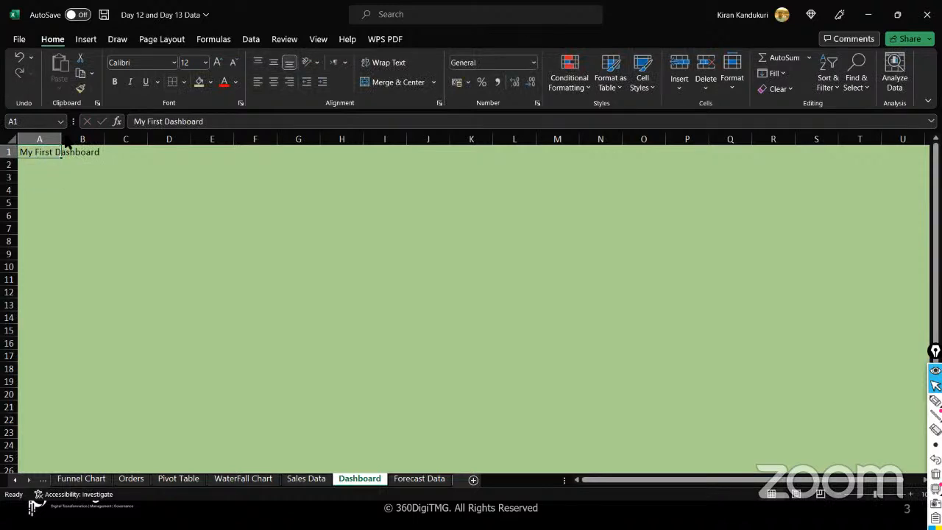
double_click(61, 139)
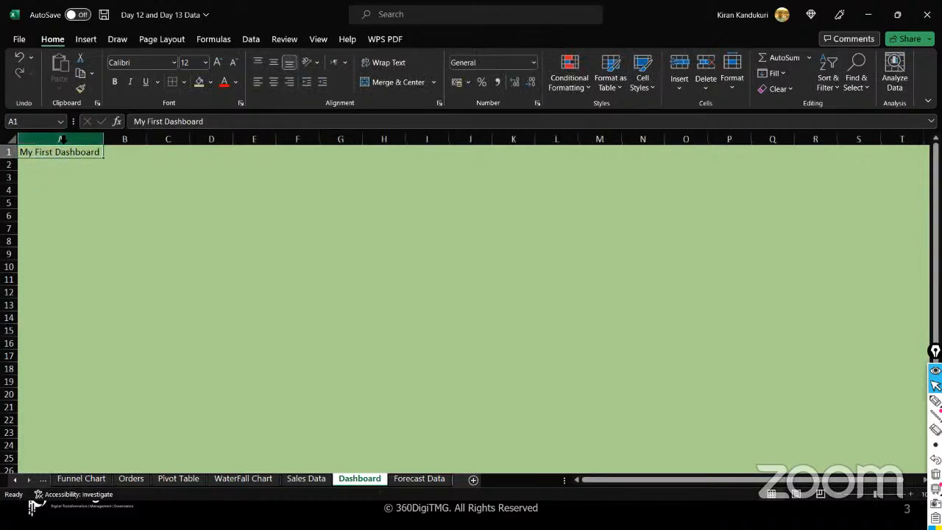
left_click(55, 151)
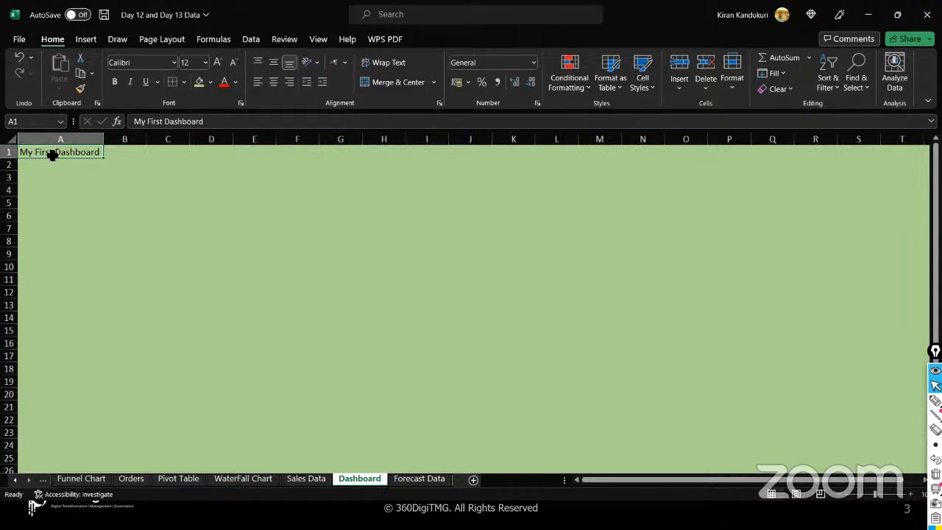
- Format A1 with dark green fill and bold white 18-point text, then select A1:S1
left_click(211, 83)
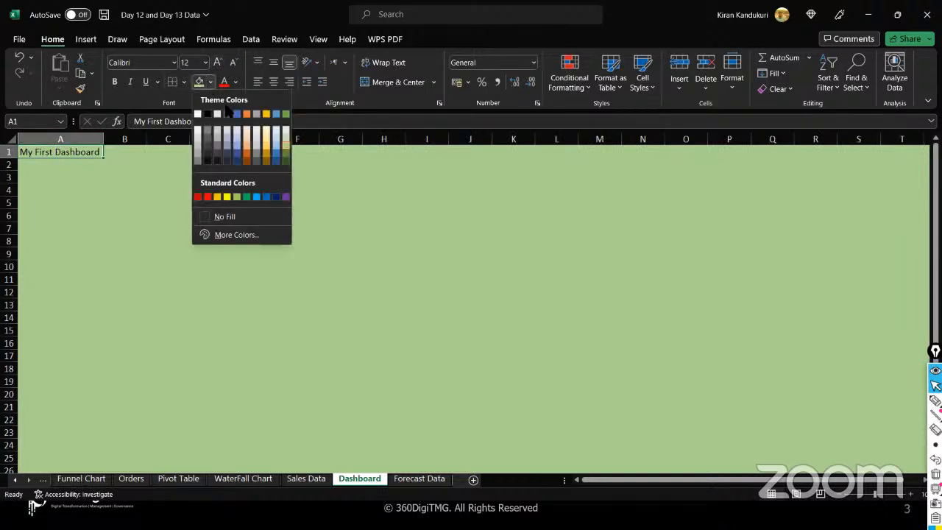
left_click(286, 159)
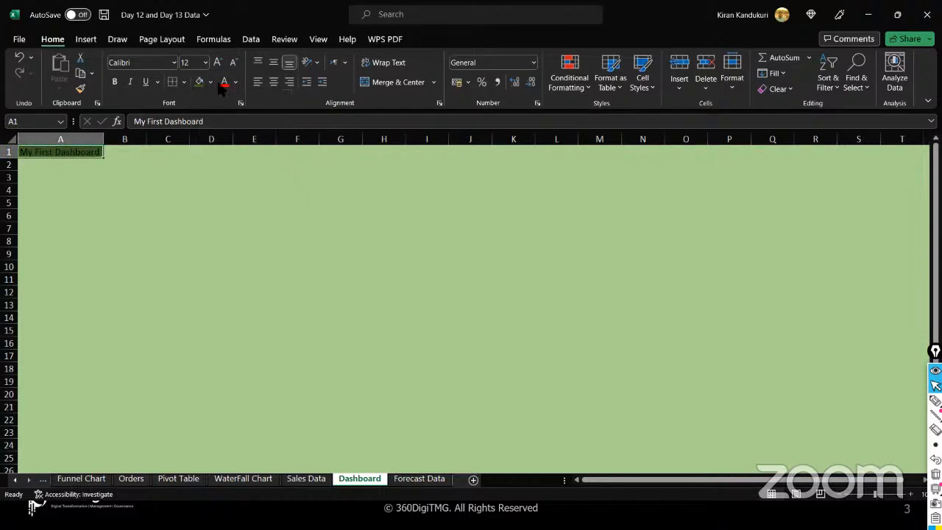
left_click(236, 82)
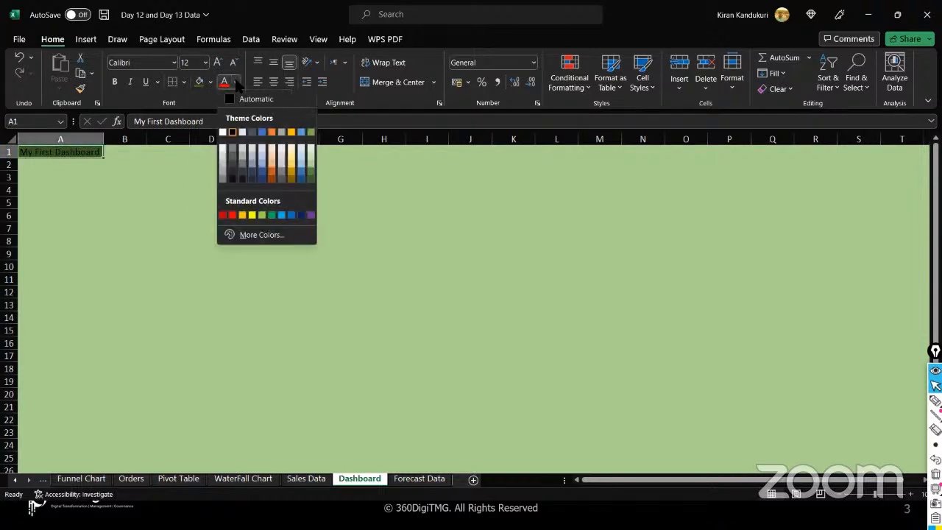
left_click(222, 132)
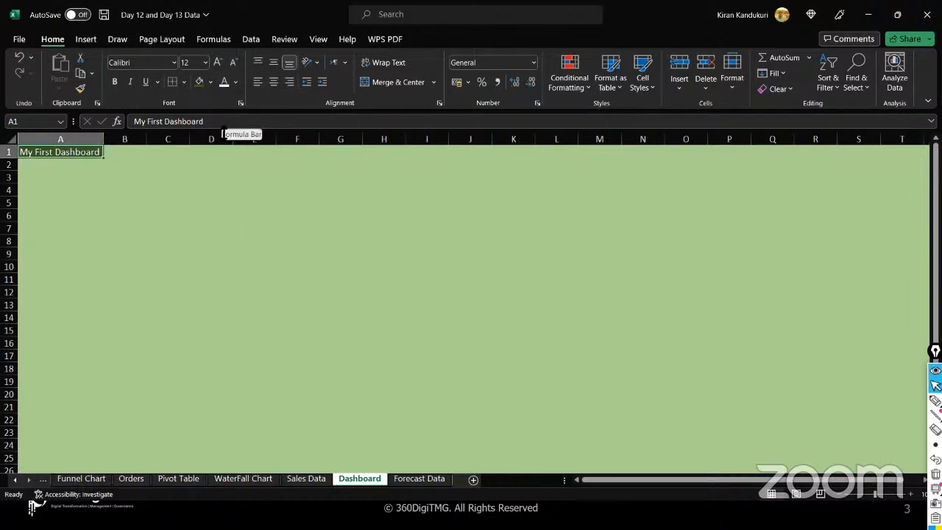
key("ctrl+b")
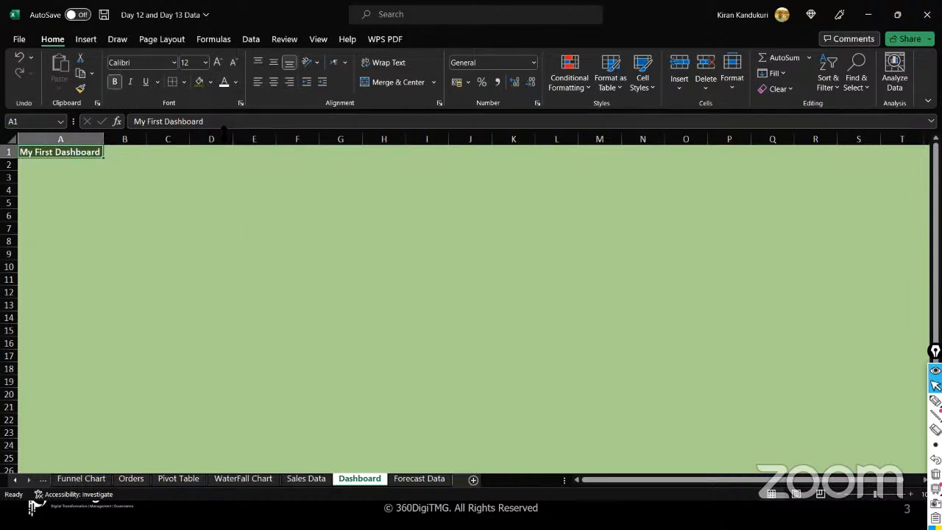
left_click(206, 63)
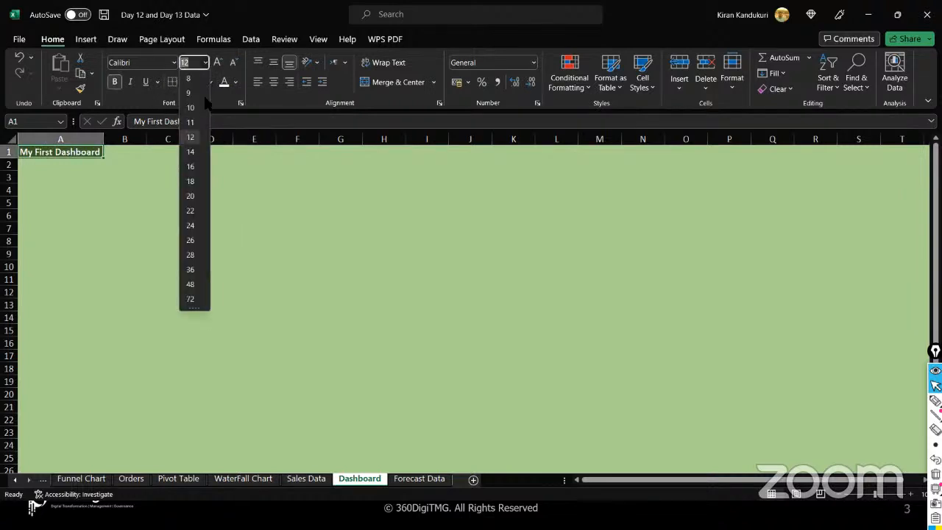
left_click(190, 181)
double_click(103, 140)
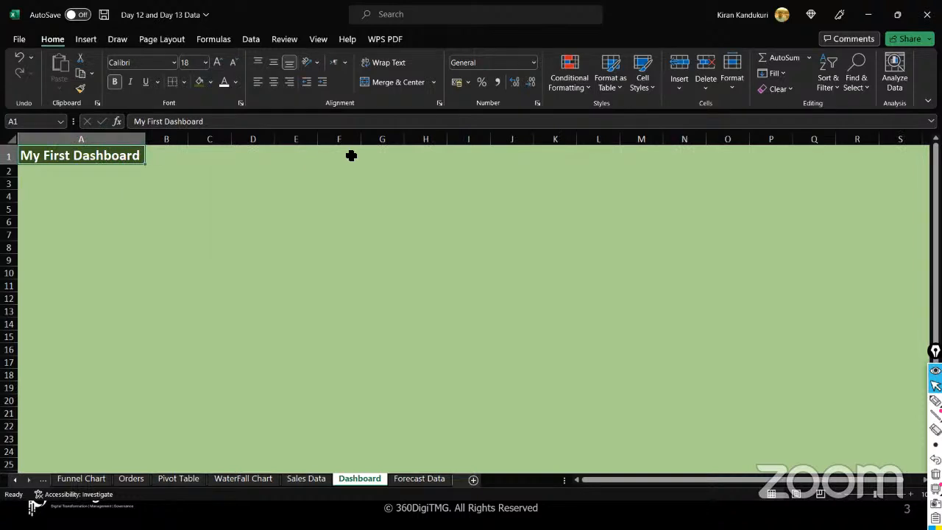
left_click_drag(109, 154, 900, 150)
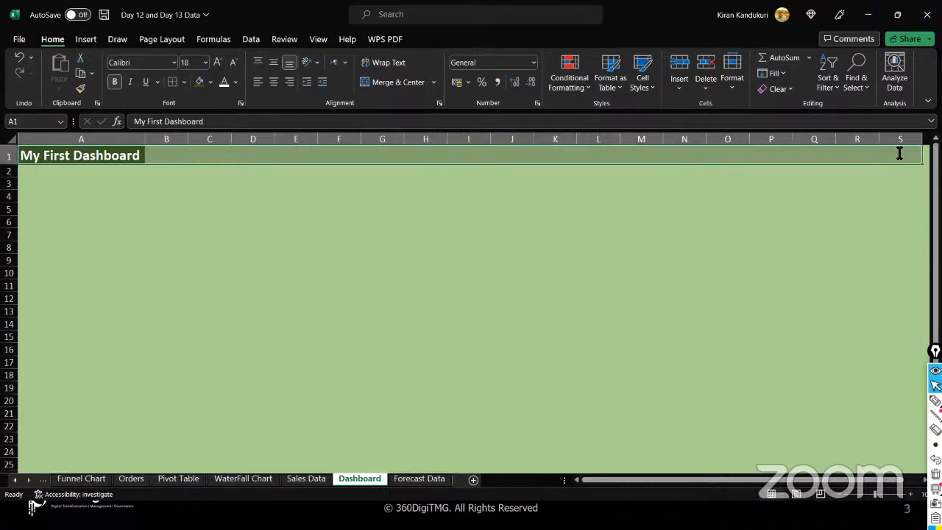
left_click(398, 81)
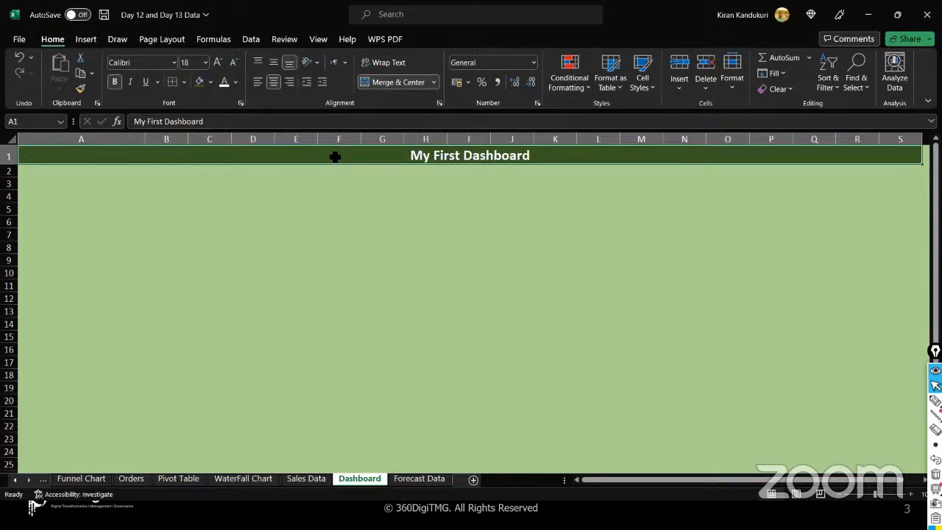
left_click_drag(338, 170, 338, 154)
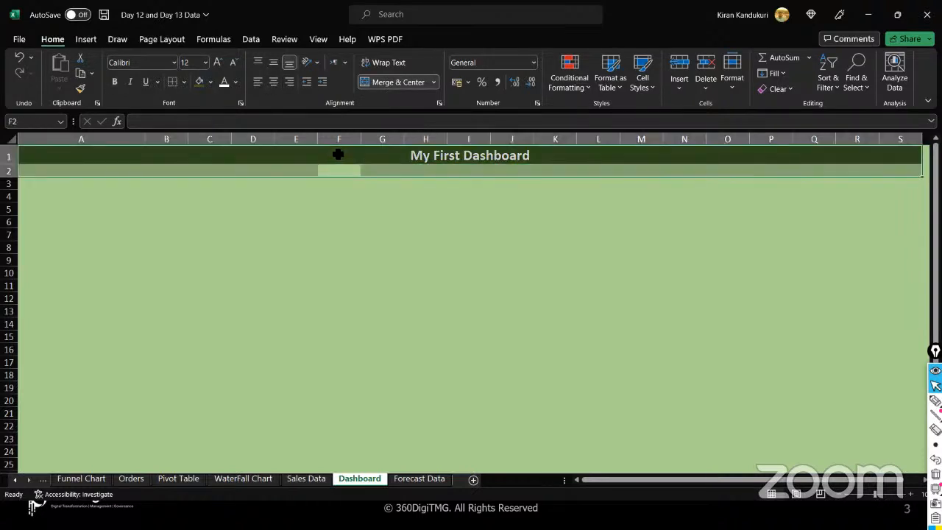
left_click(338, 155)
left_click(345, 192)
left_click(345, 206)
left_click(345, 188)
left_click(341, 157)
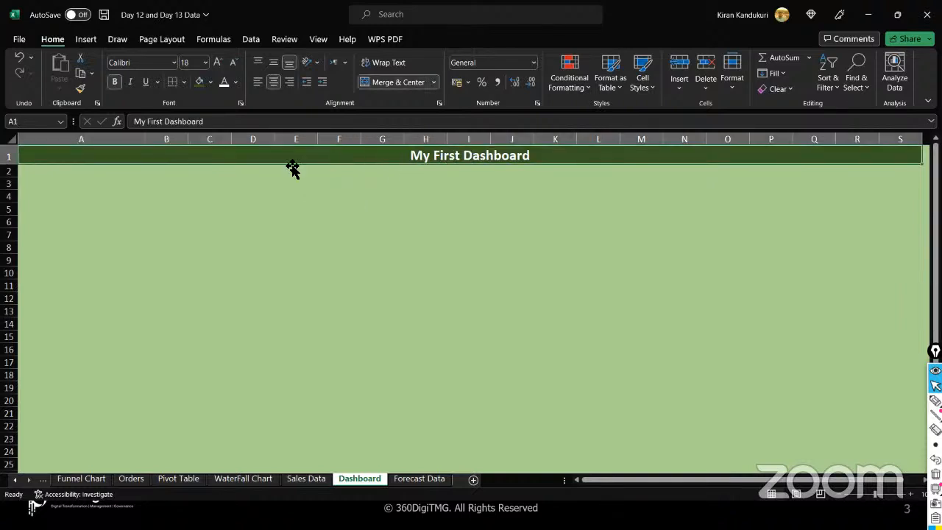
- Give the title cell a thick outside border and try a border line colour
left_click(185, 82)
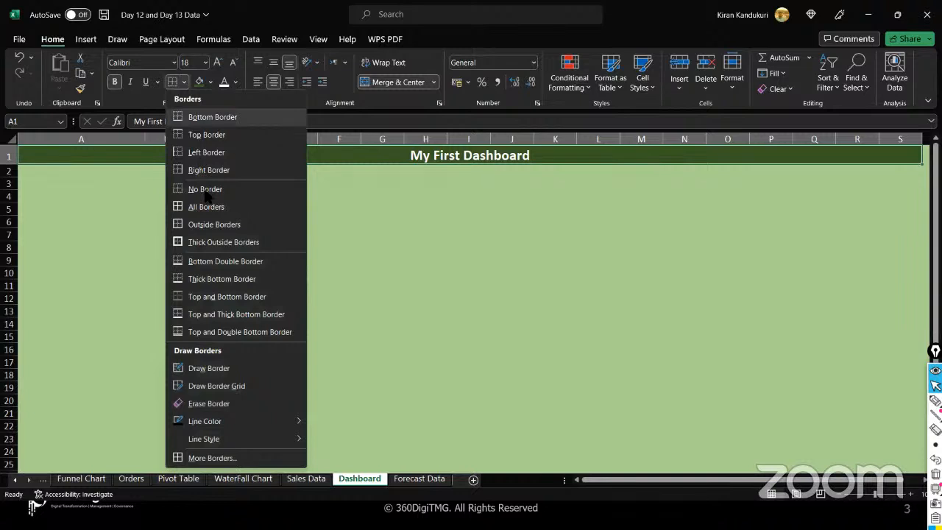
left_click(215, 246)
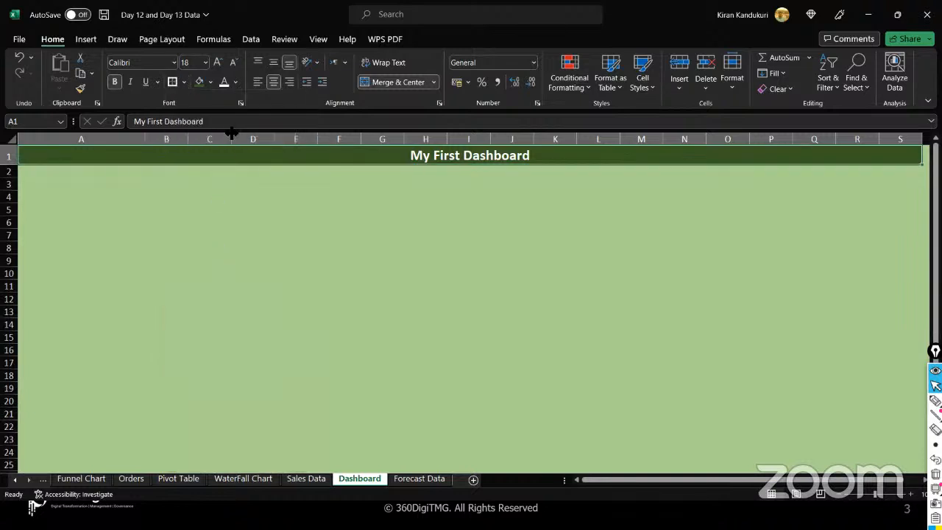
left_click(266, 286)
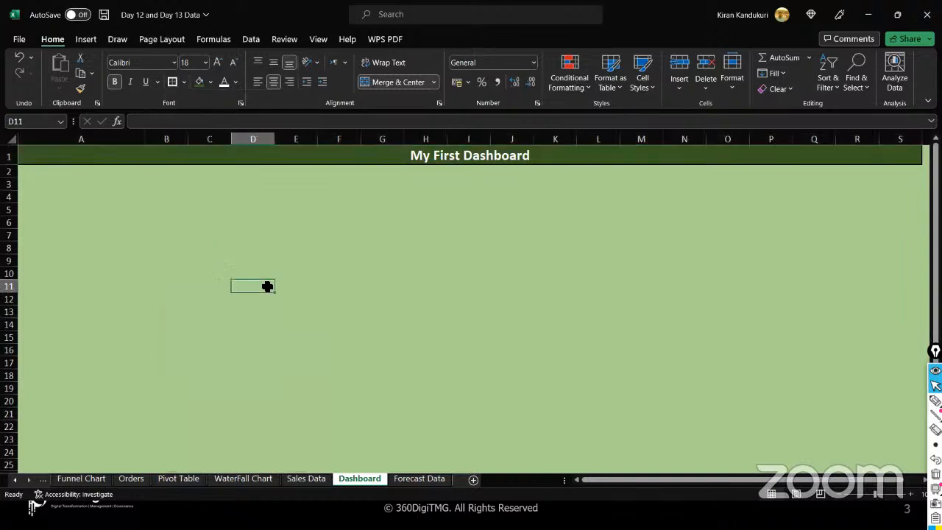
left_click(185, 83)
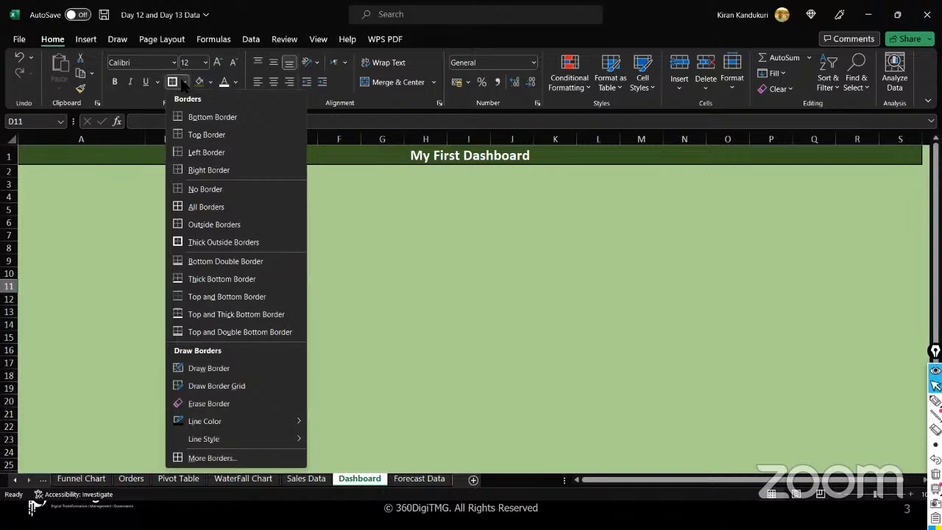
mouse_move(287, 424)
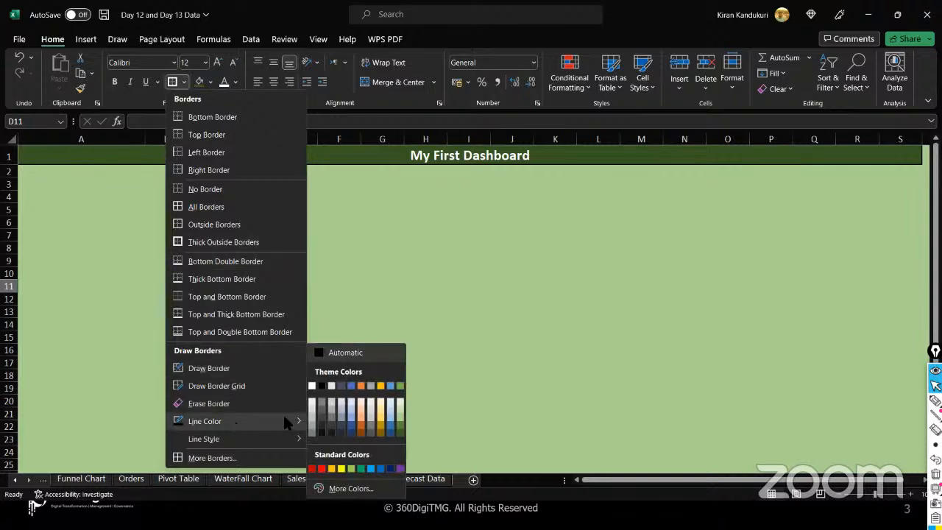
left_click(312, 385)
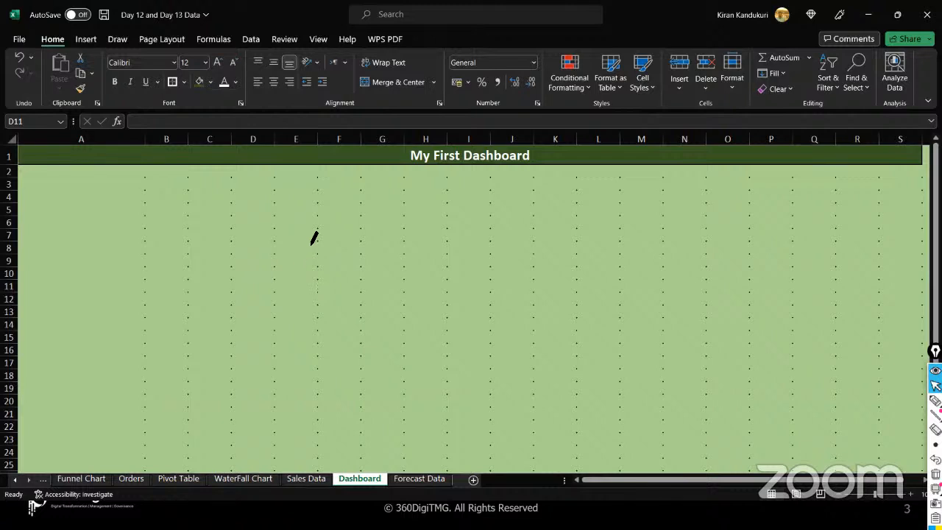
key("Escape")
left_click(322, 155)
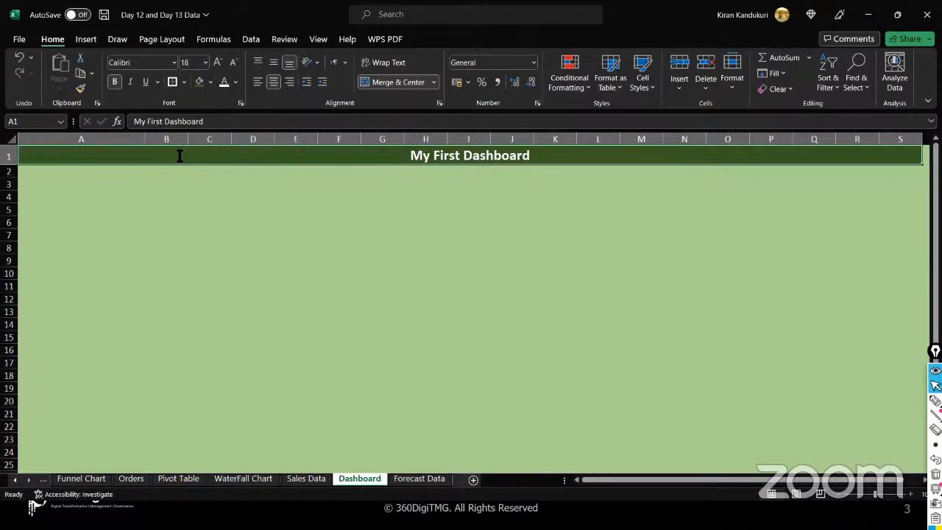
- Draw a white border around the green title bar, then select cell B3
left_click(183, 82)
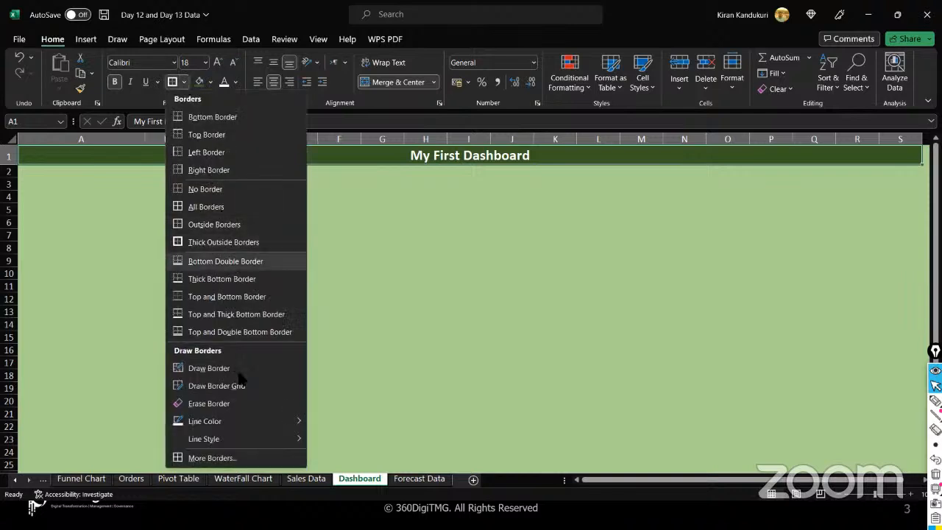
mouse_move(242, 421)
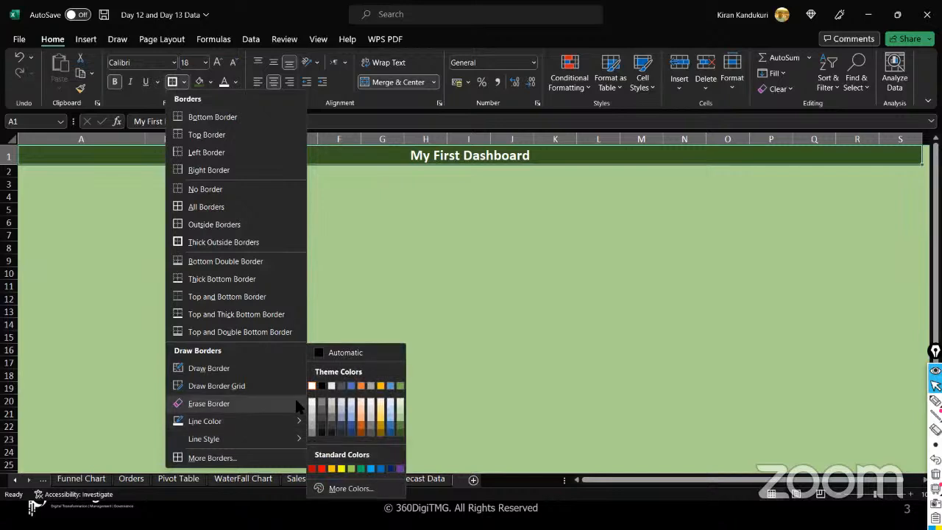
left_click(312, 386)
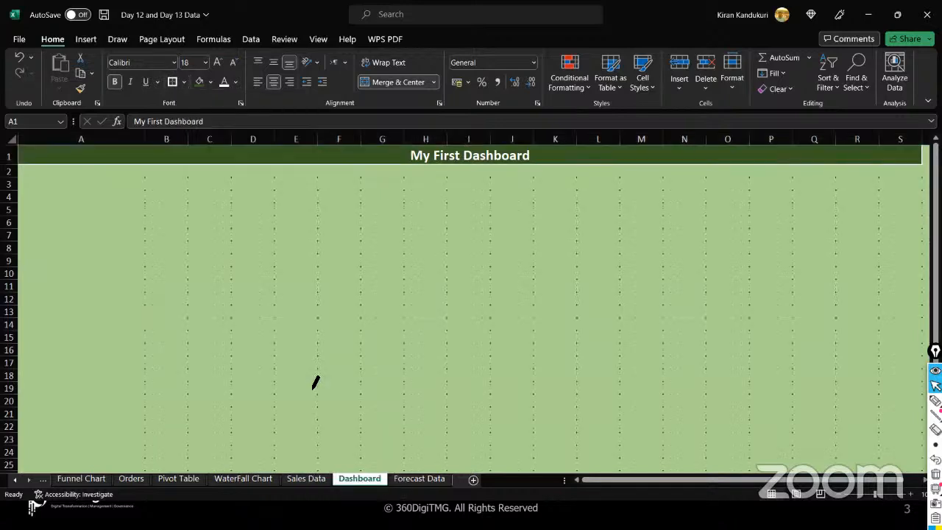
left_click(315, 155)
key("Escape")
left_click(283, 176)
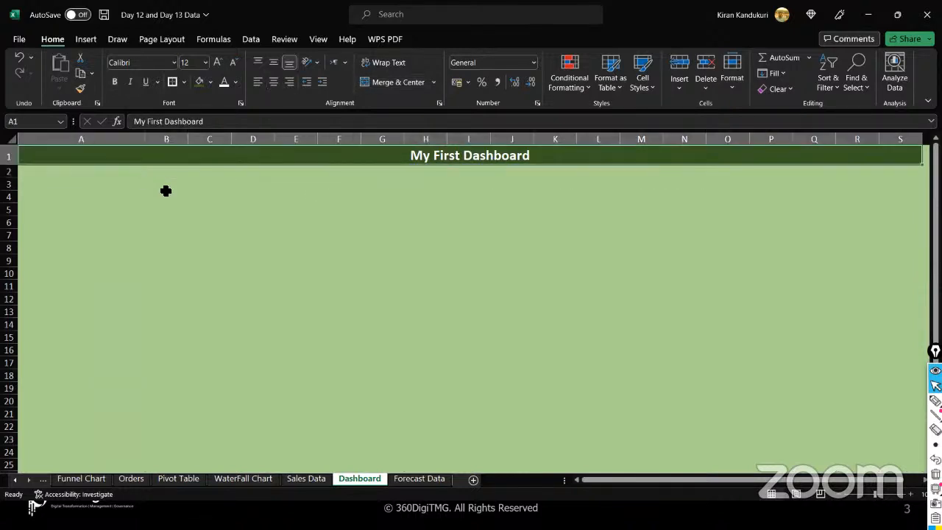
left_click(234, 221)
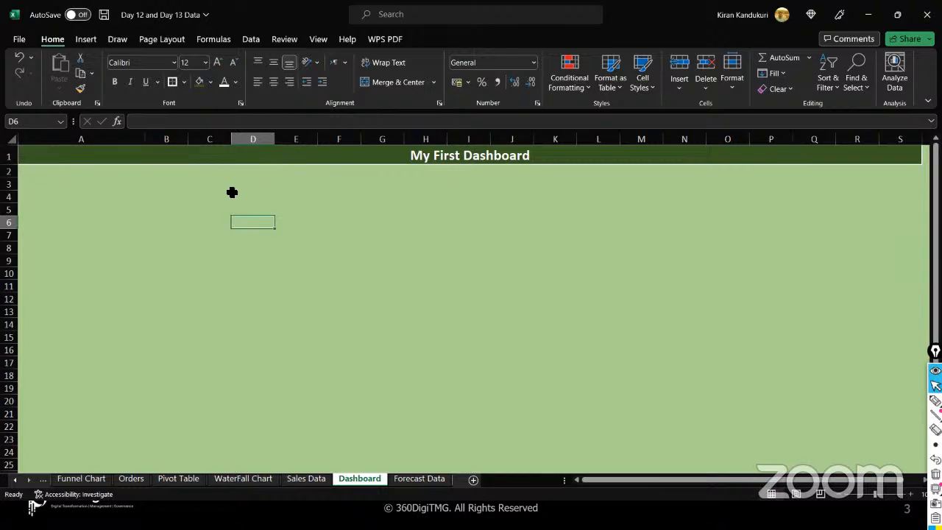
left_click(170, 185)
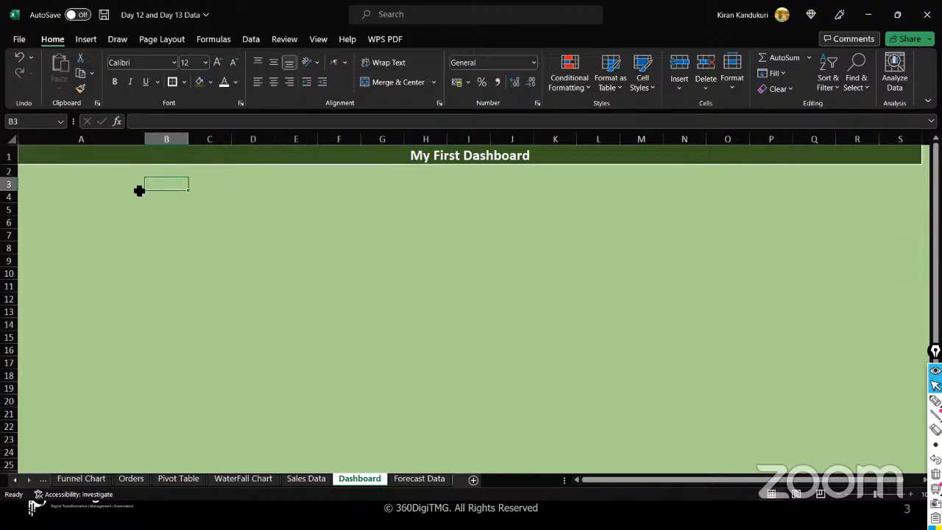
left_click(41, 181, "shift")
left_click(163, 186)
- On Sales Data, select the whole treemap after clicking its Binders, Storage and Tables tiles
left_click(295, 480)
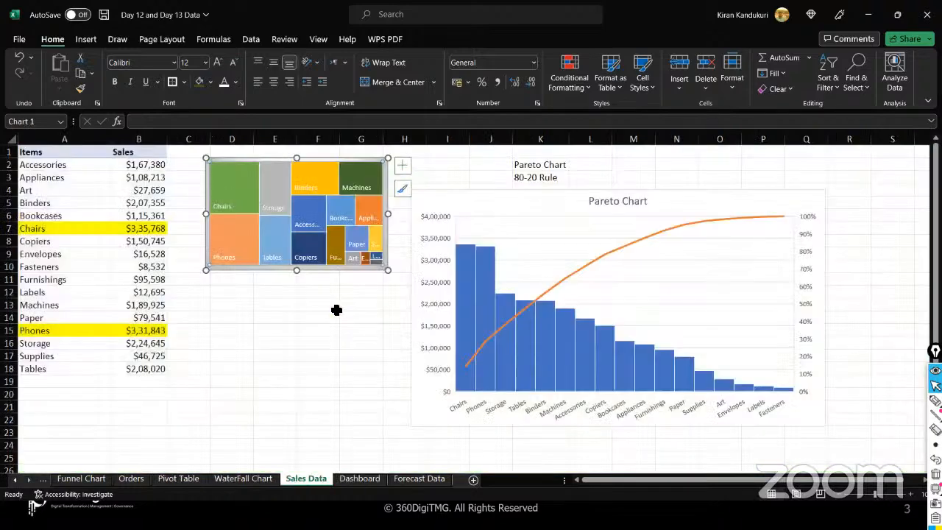
left_click(318, 162)
left_click(317, 169)
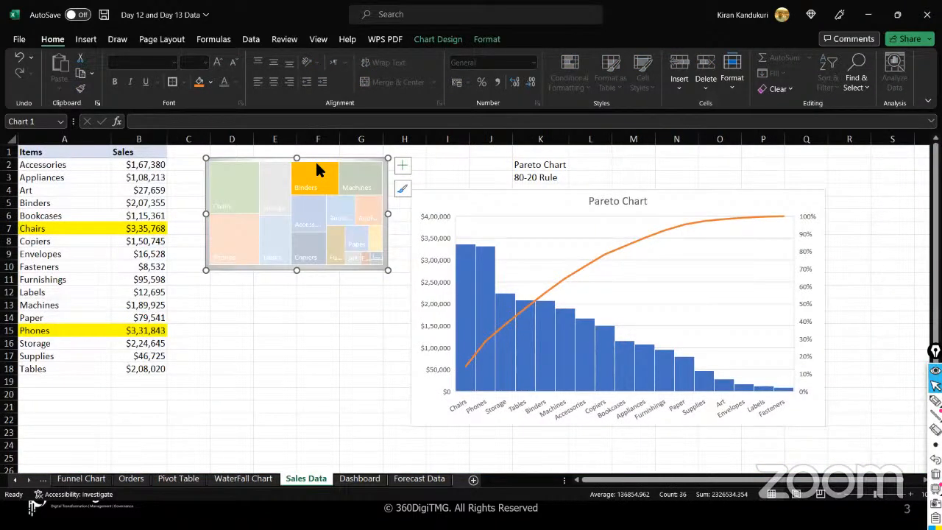
left_click(285, 165)
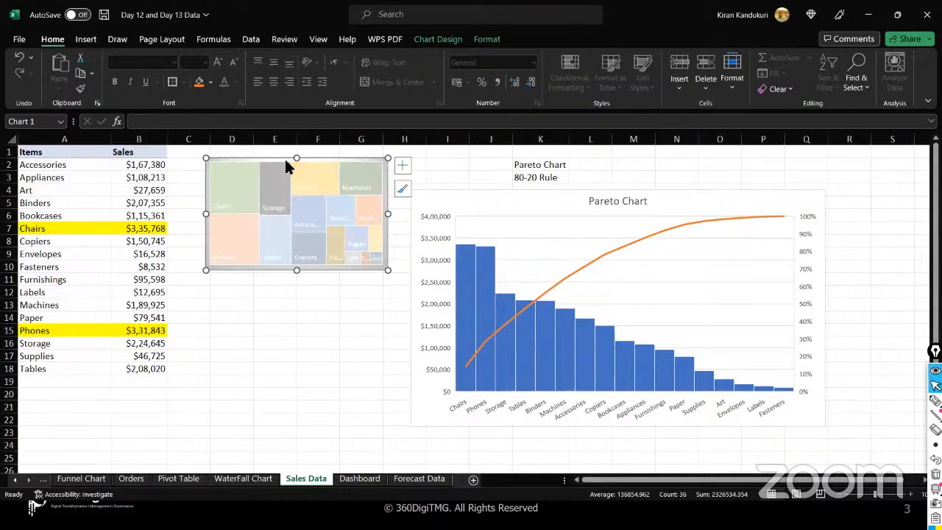
left_click(271, 238)
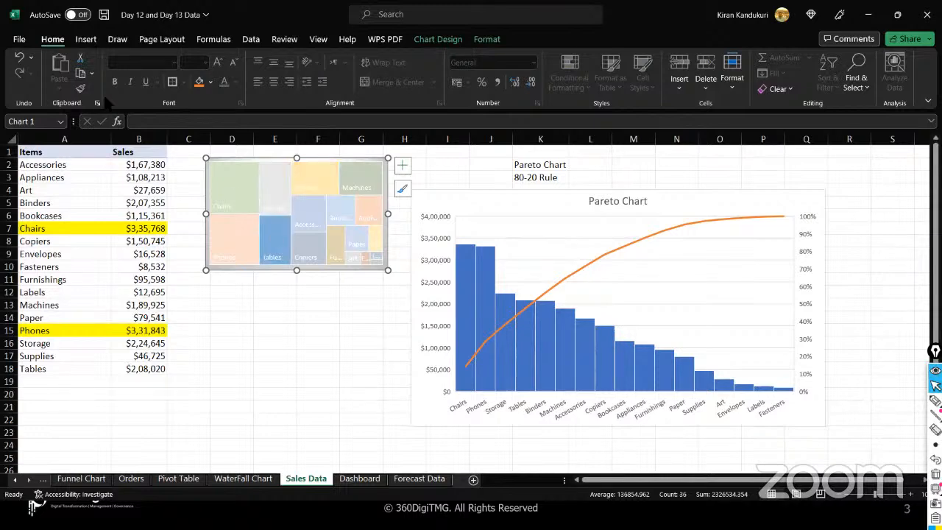
left_click(380, 162)
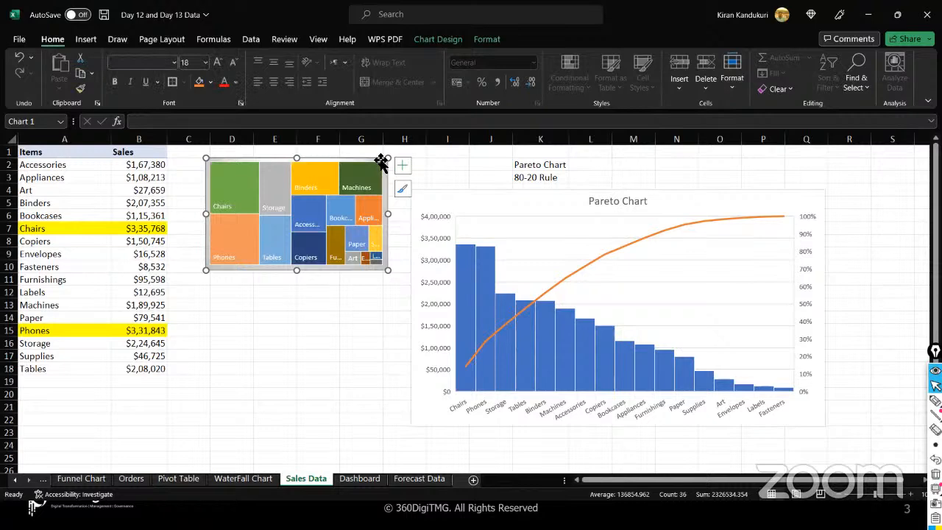
- Add a chart title and data labels to the treemap, titling it 'Tree Map', then return to Dashboard
left_click(403, 164)
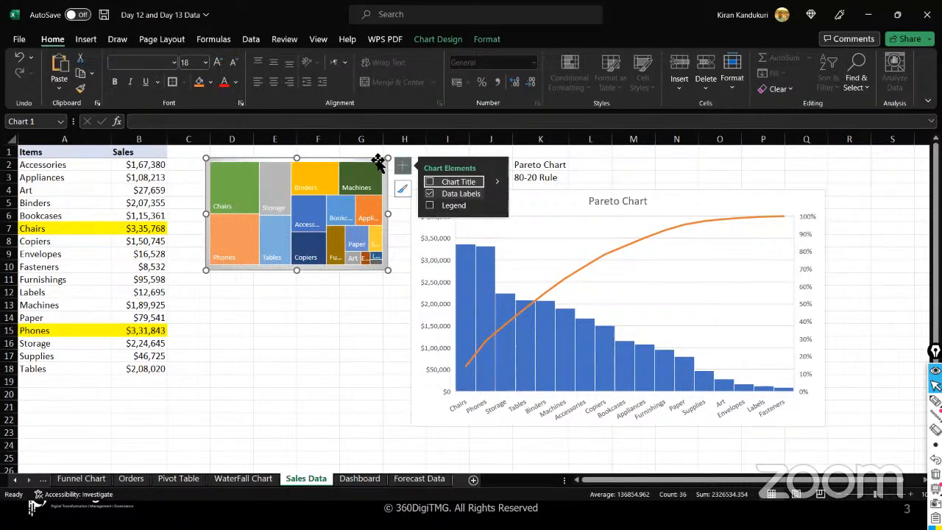
left_click(429, 182)
left_click(429, 194)
double_click(304, 171)
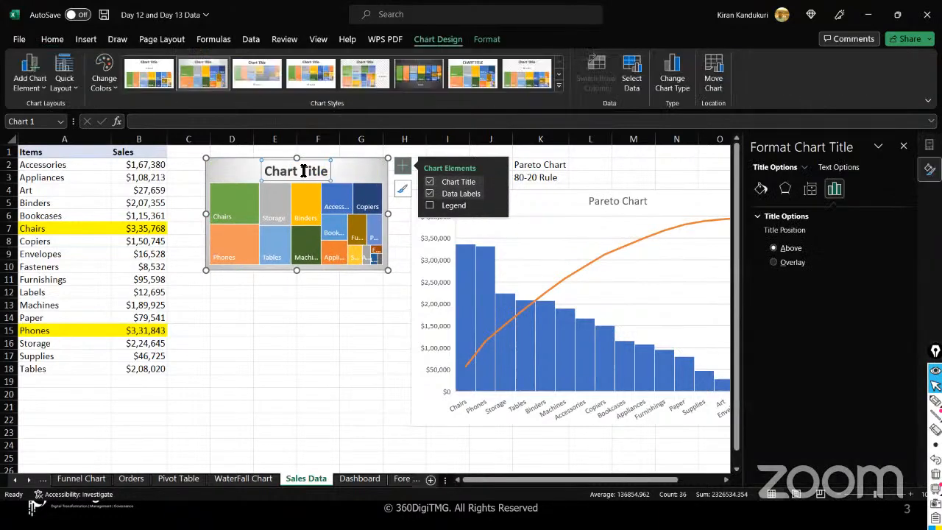
left_click(303, 171)
triple_click(303, 171)
left_click(303, 171)
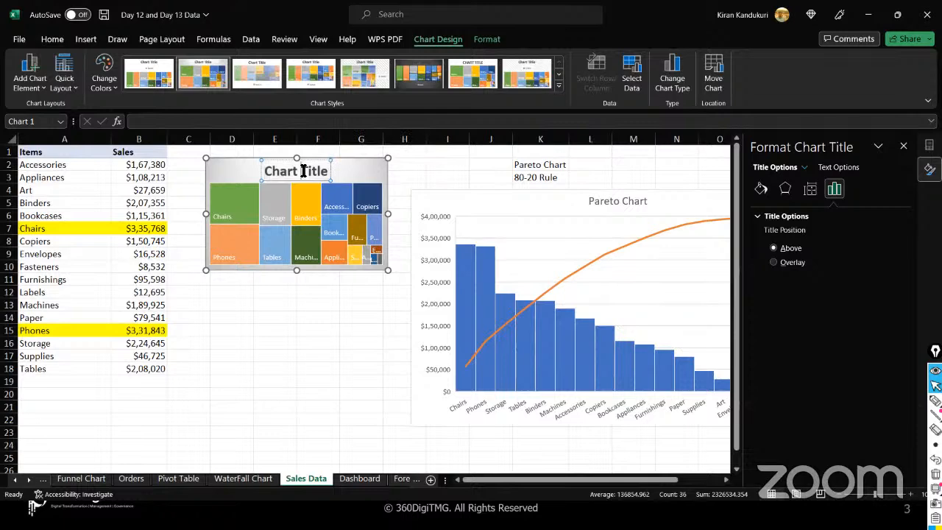
triple_click(303, 171)
type("Tree Map")
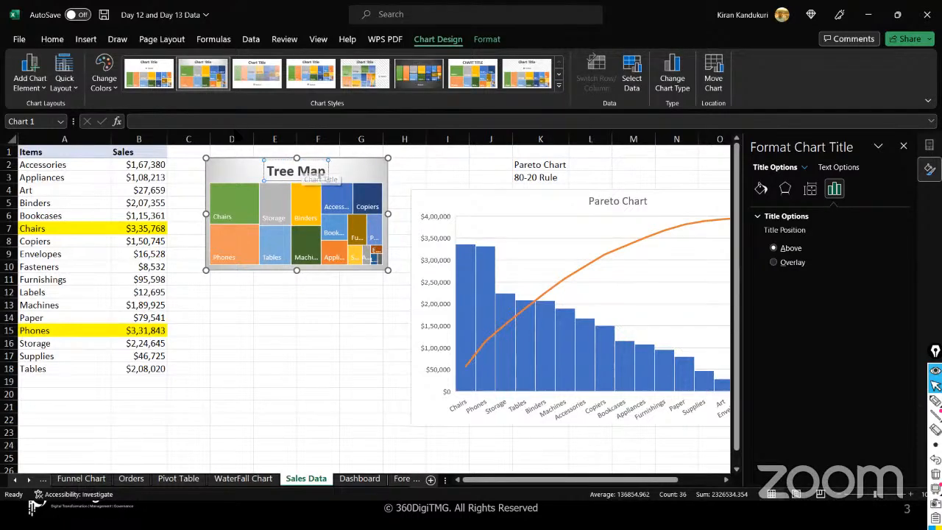
left_click(241, 169)
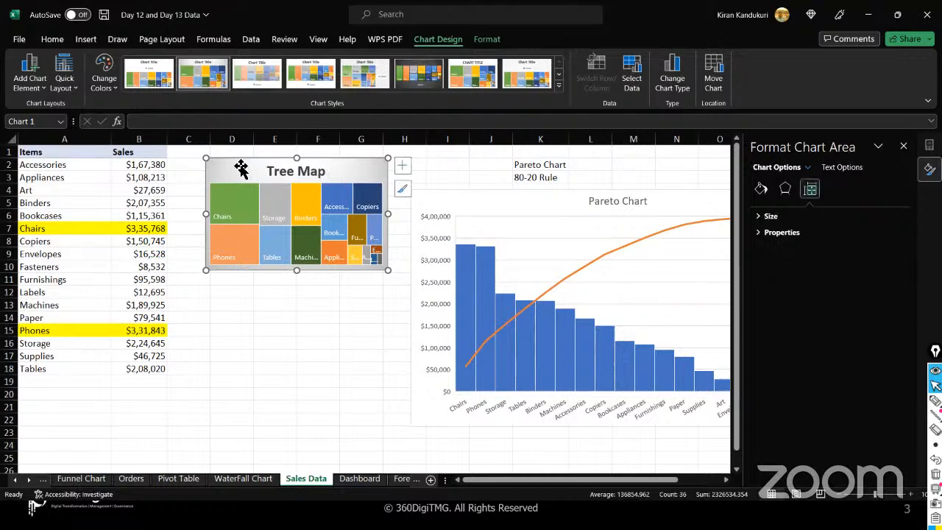
left_click(361, 479)
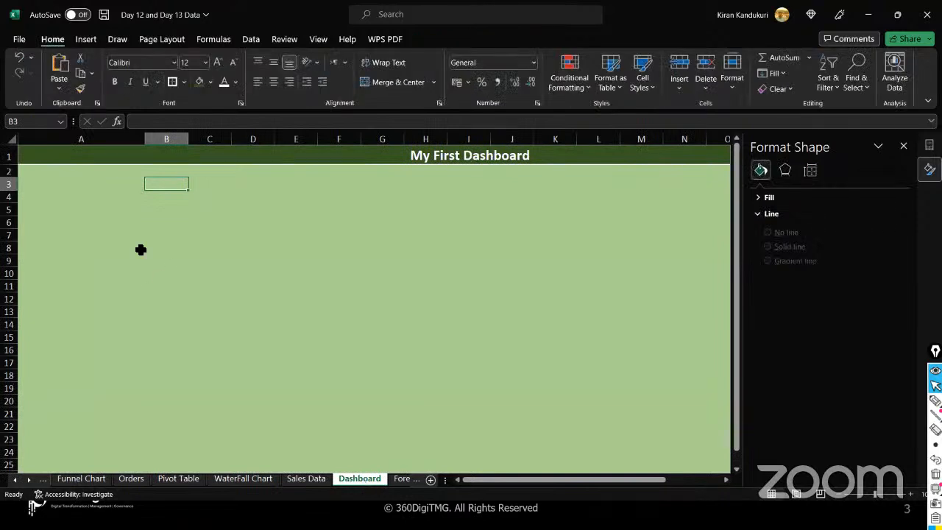
- Paste the Tree Map at the Dashboard's top-left, enlarge it, then select the Pareto chart on Sales Data
key("ctrl+v")
left_click_drag(157, 189, 104, 190)
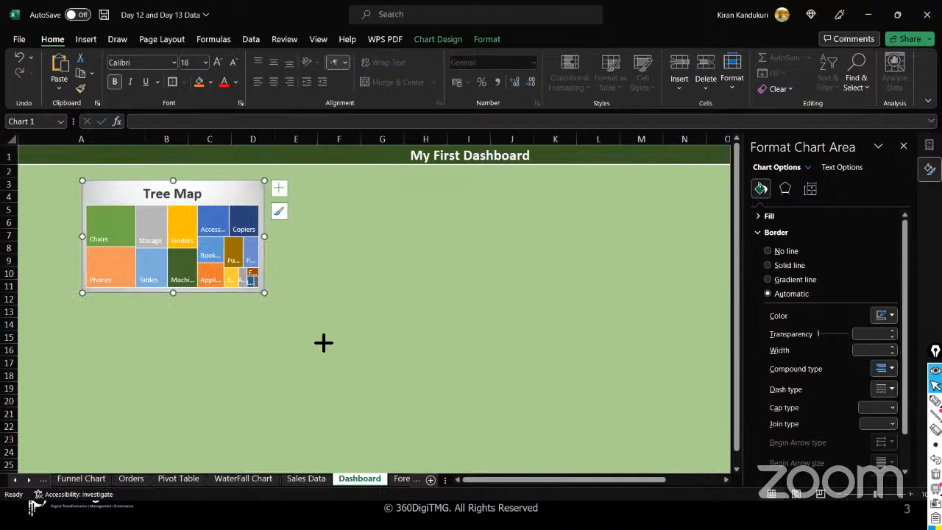
left_click_drag(265, 293, 336, 333)
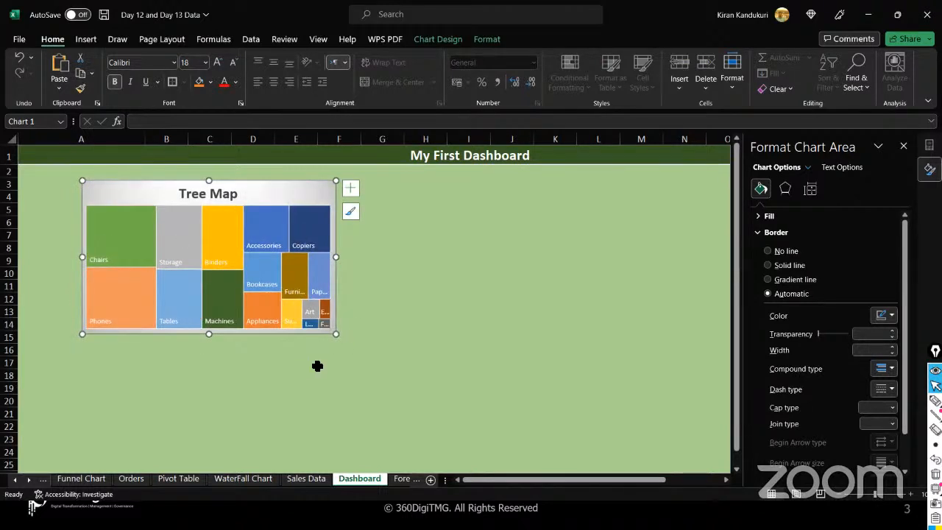
left_click(306, 479)
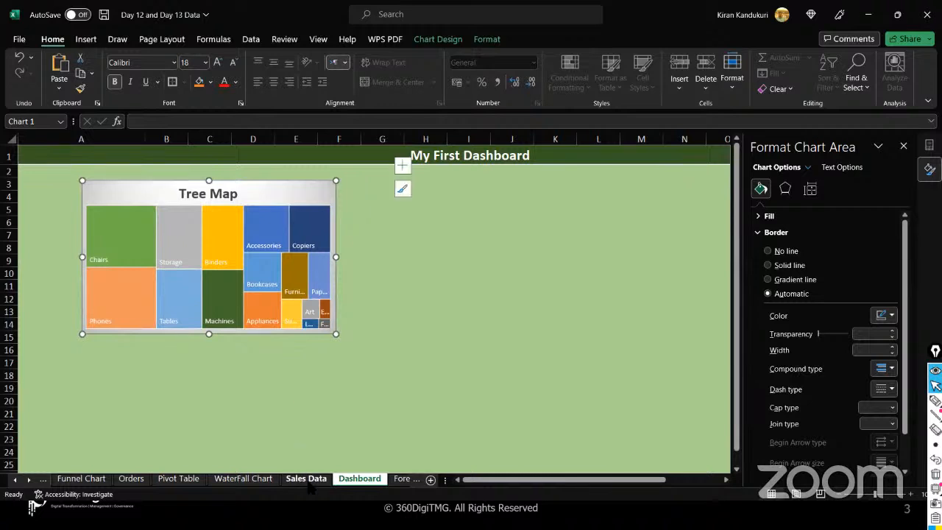
left_click(536, 209)
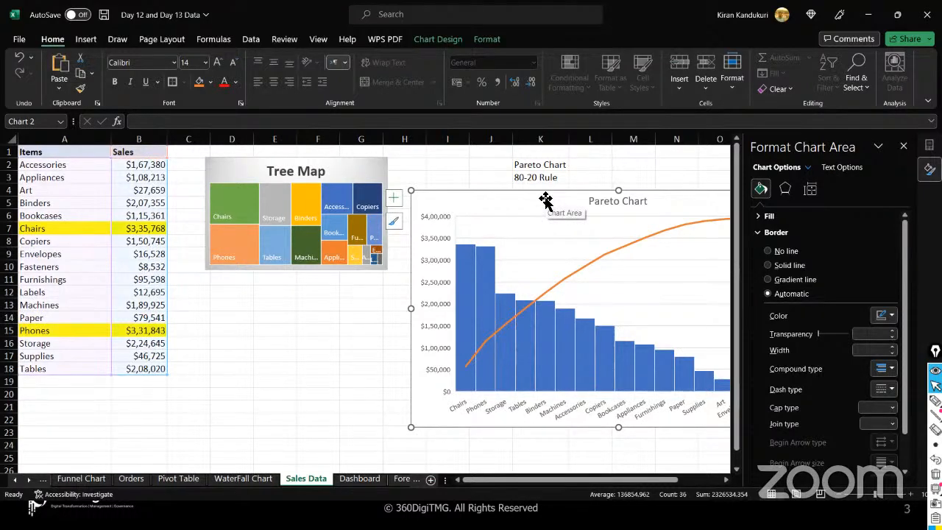
- Review the Pareto chart's Chart Design and Format options, then select cell G3 on Dashboard
left_click(445, 41)
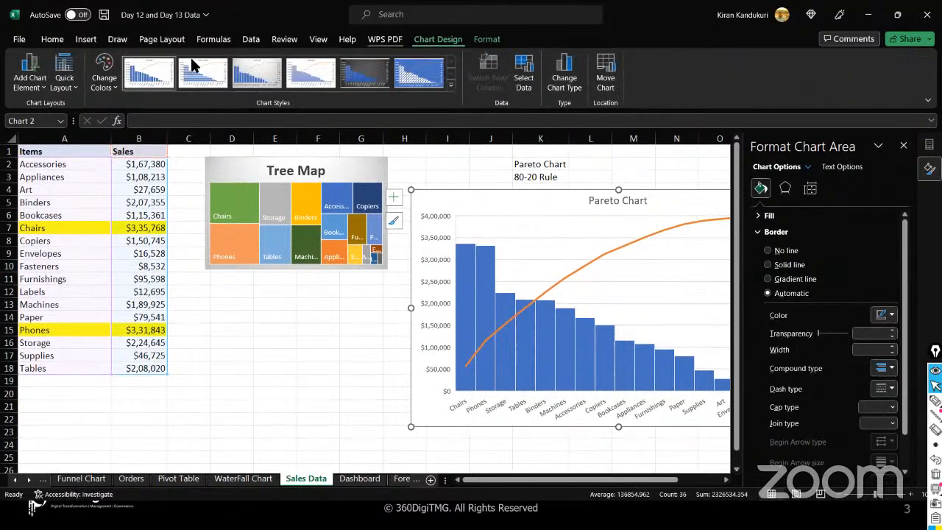
left_click(485, 41)
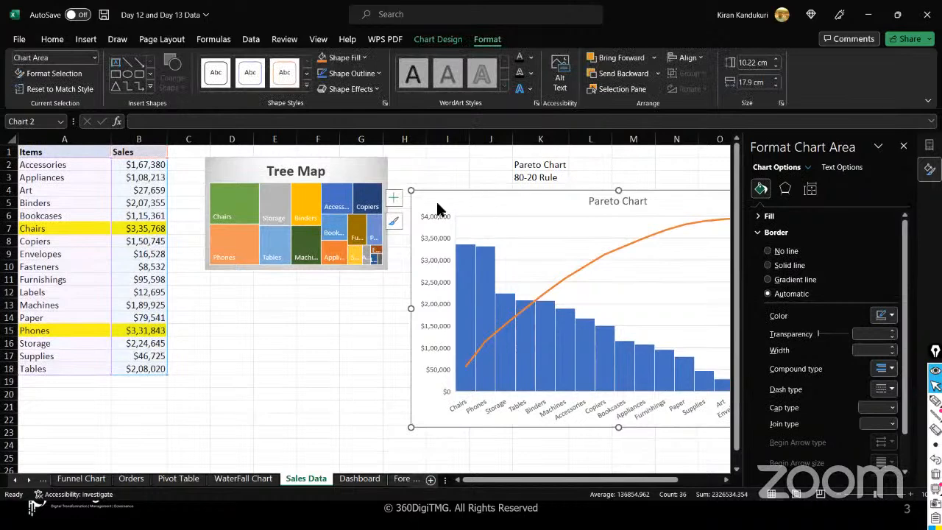
left_click(94, 59)
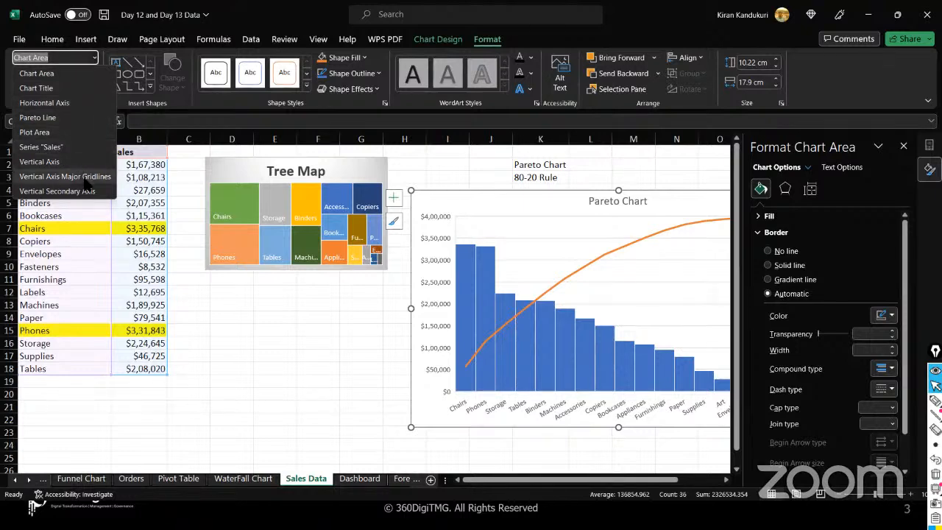
left_click(44, 74)
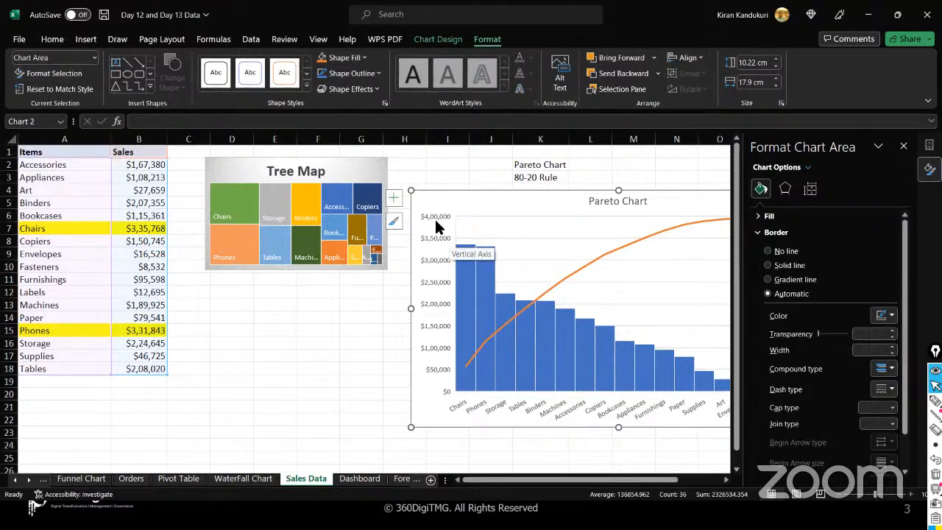
left_click(360, 479)
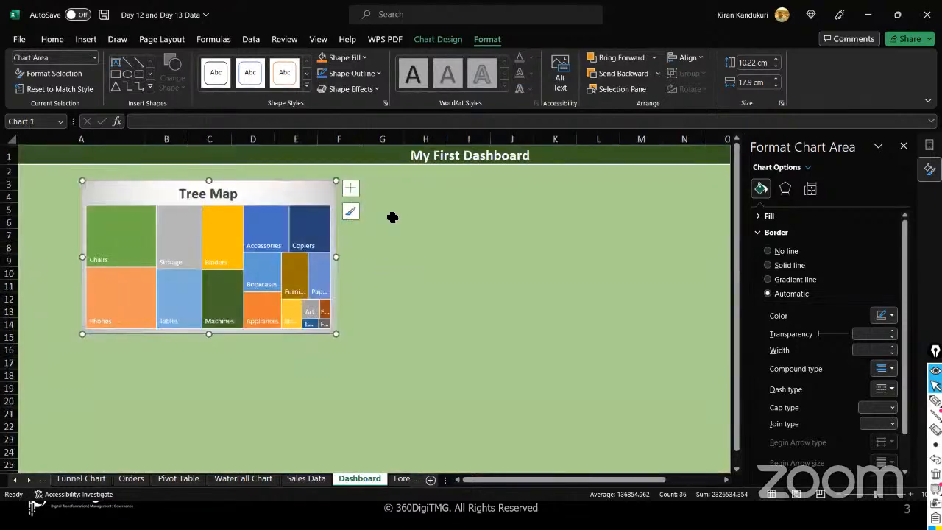
left_click(370, 185)
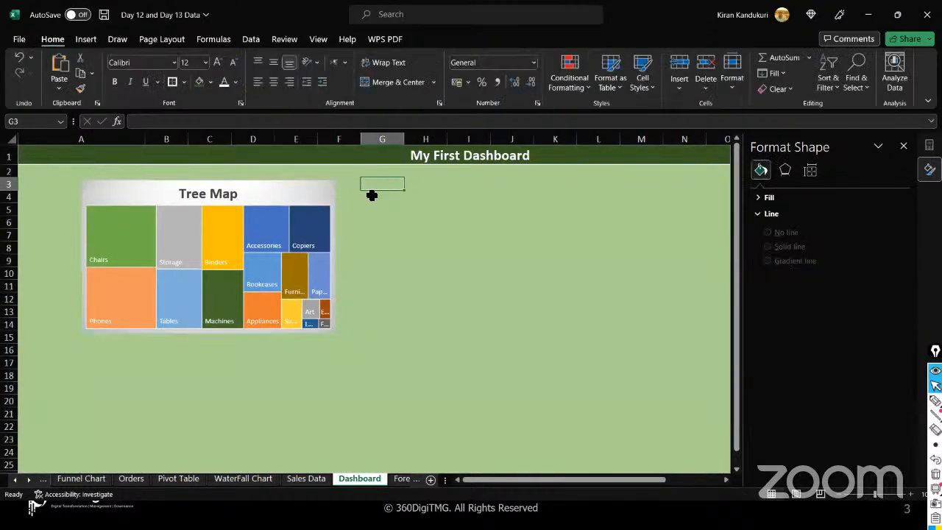
- Paste the Pareto chart at G3, then shrink and position it beside the Tree Map
key("ctrl+v")
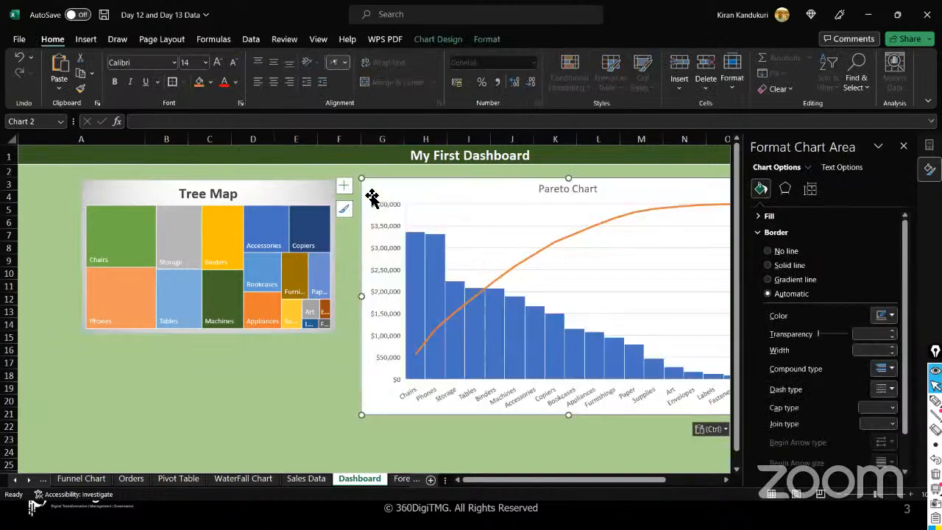
left_click_drag(425, 209, 383, 190)
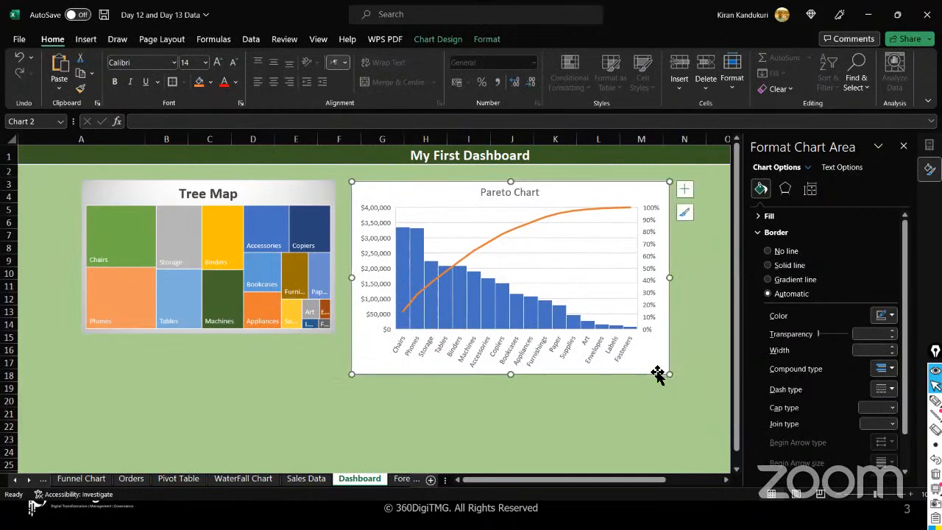
mouse_move(614, 326)
left_mouse_down()
mouse_move(599, 321)
mouse_move(603, 332)
left_mouse_up()
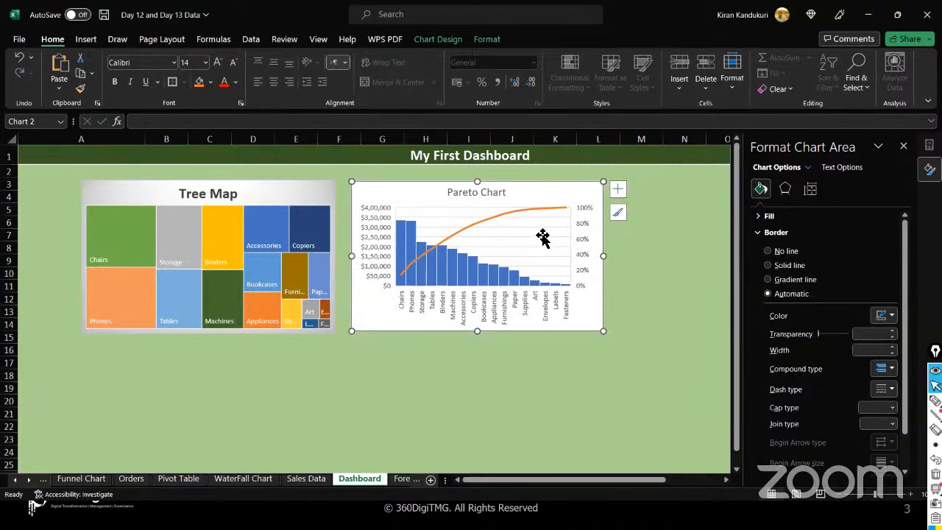
mouse_move(463, 259)
- Apply Chart Style 3 to the Pareto chart and set its data labels to None
left_click(438, 39)
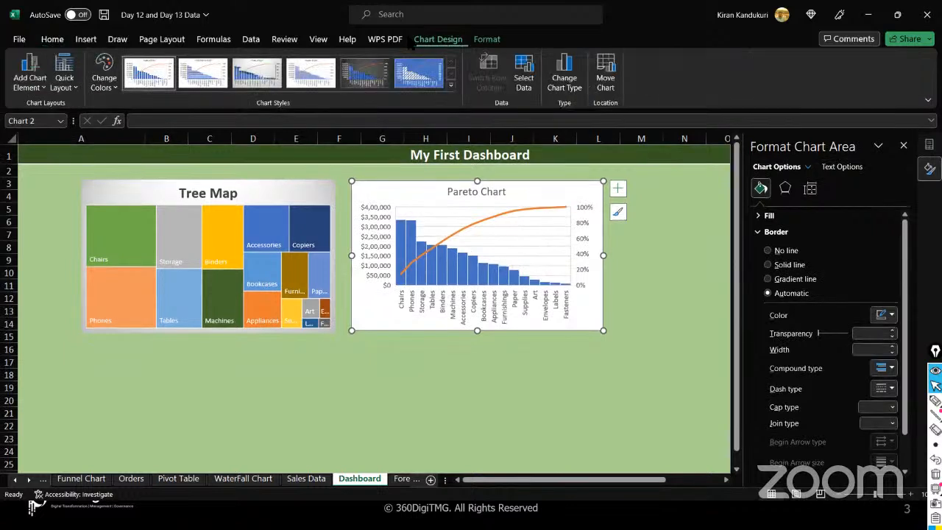
left_click(266, 71)
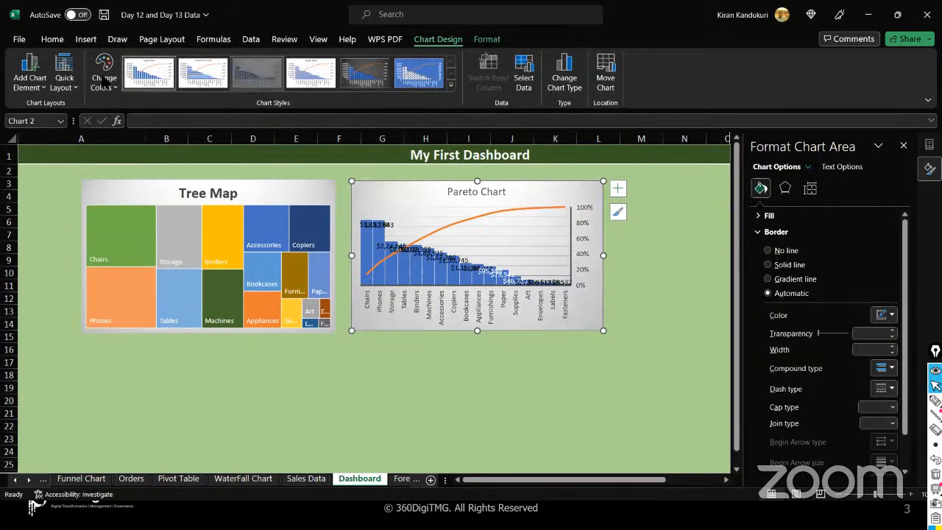
left_click(44, 87)
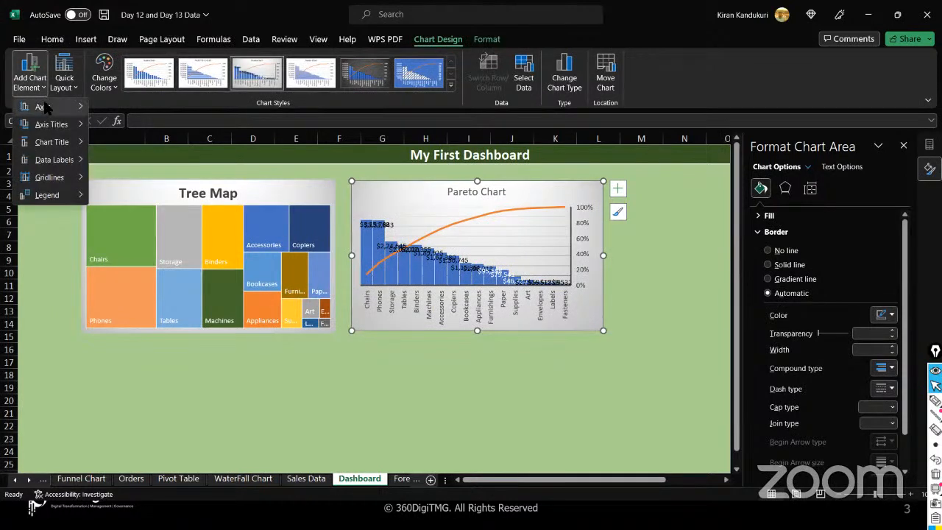
mouse_move(44, 108)
mouse_move(53, 144)
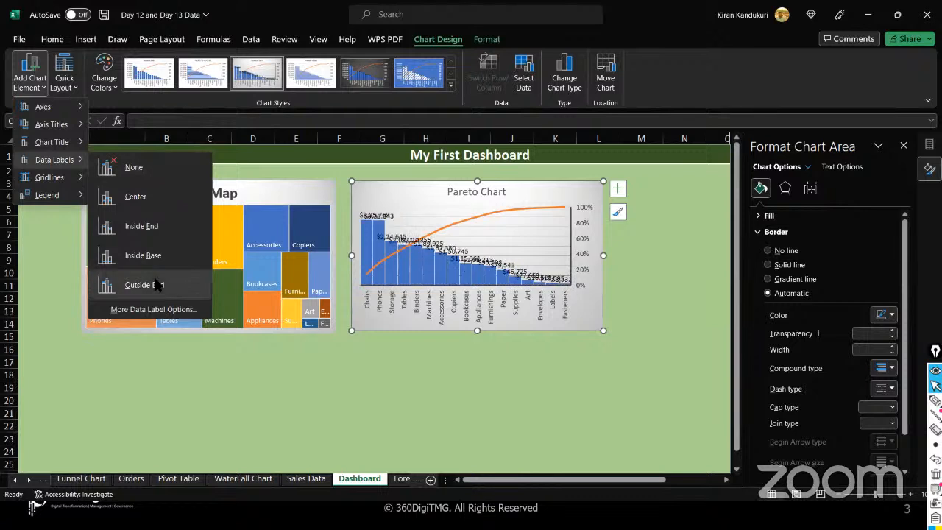
left_click(150, 169)
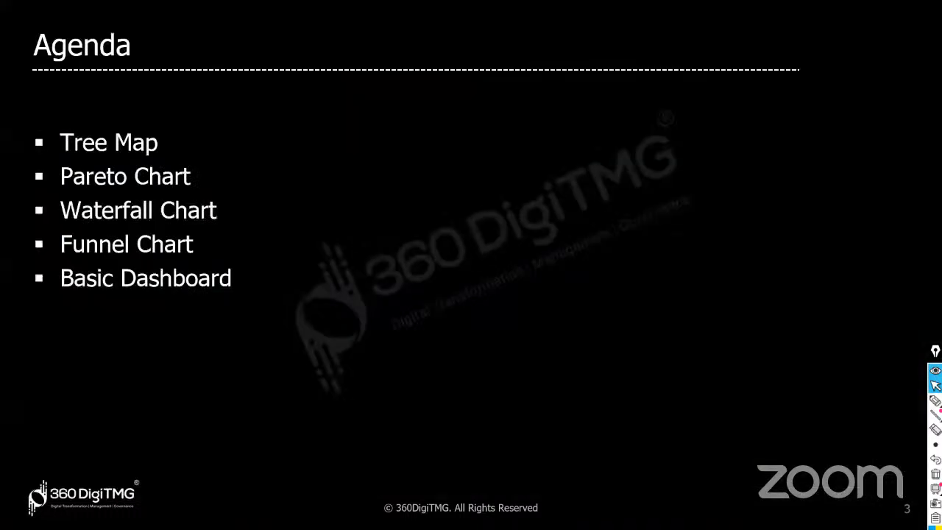
- Back in Excel, pass through Sales Data and select the chart on the WaterFall Chart sheet
key("alt+Tab")
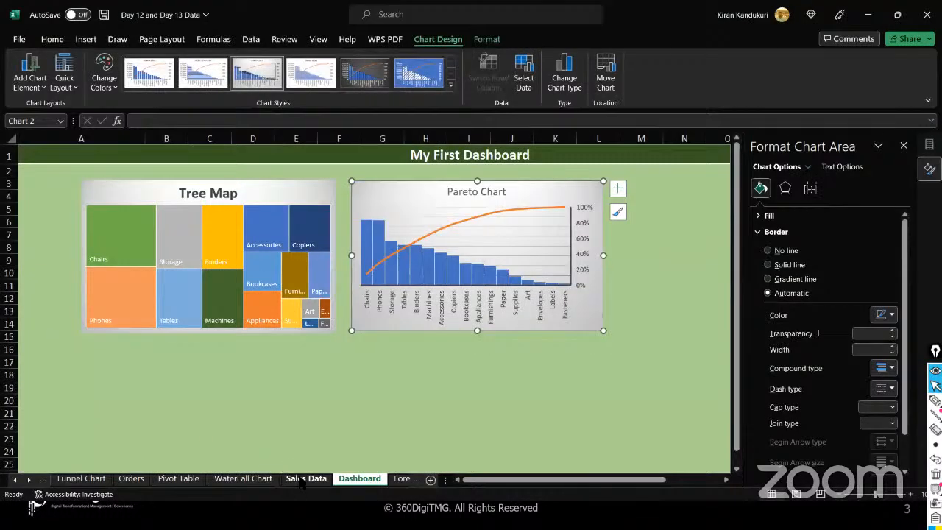
left_click(303, 479)
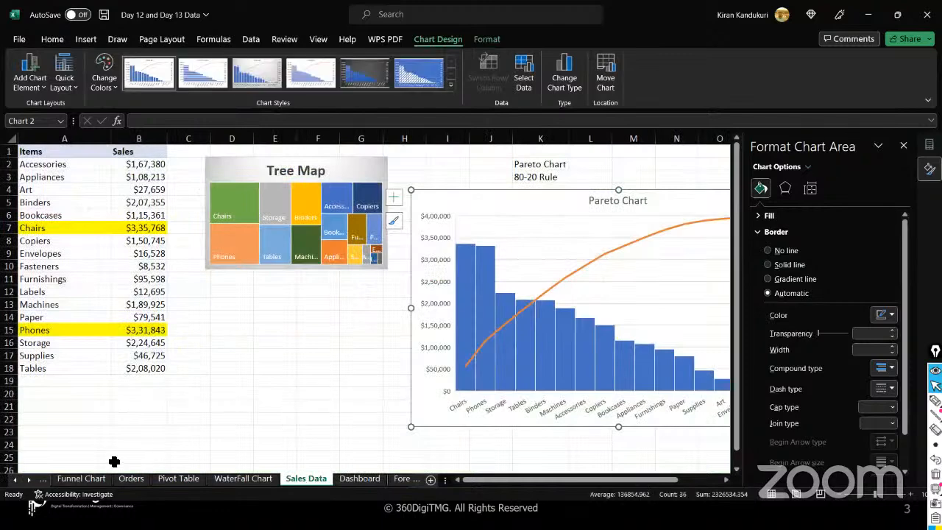
left_click(236, 480)
left_click(330, 195)
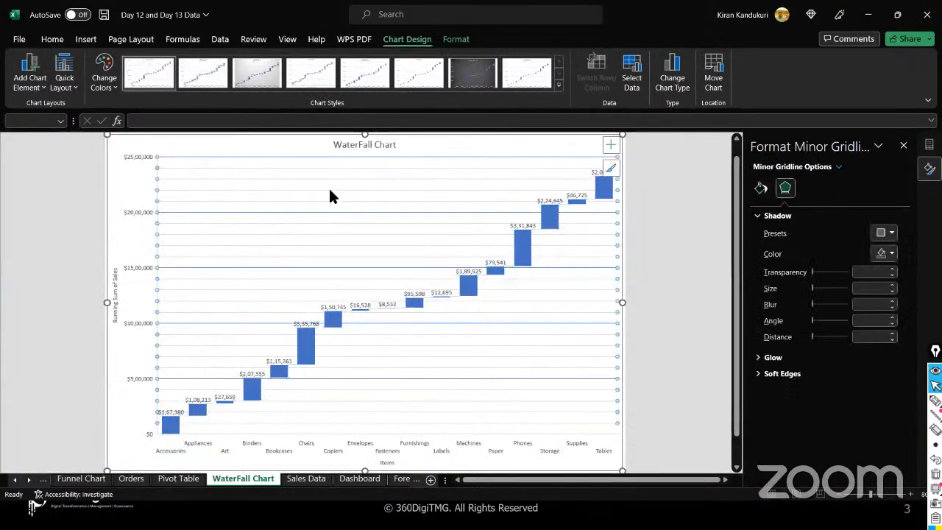
left_click(316, 145)
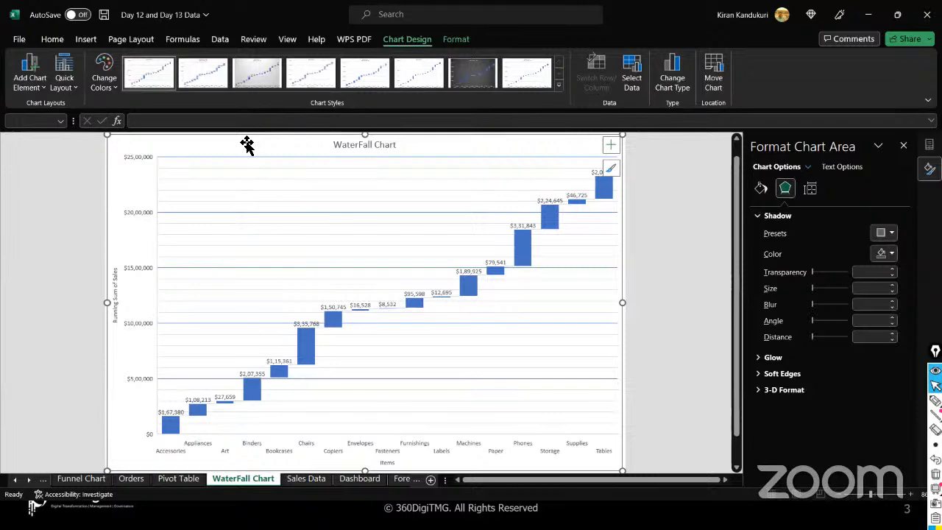
- Paste a chart at Dashboard cell A17, delete the mistaken paste, and return to WaterFall Chart
left_click(361, 480)
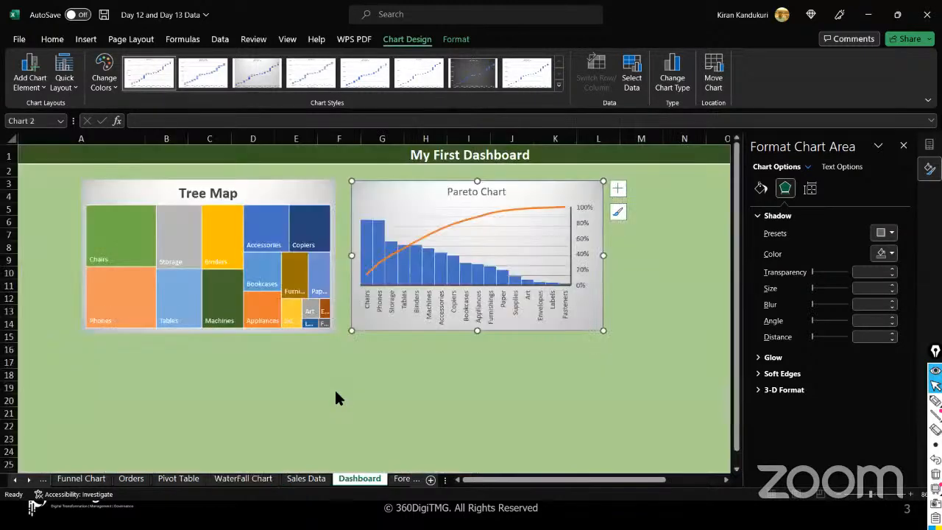
left_click(98, 357)
key("ctrl+v")
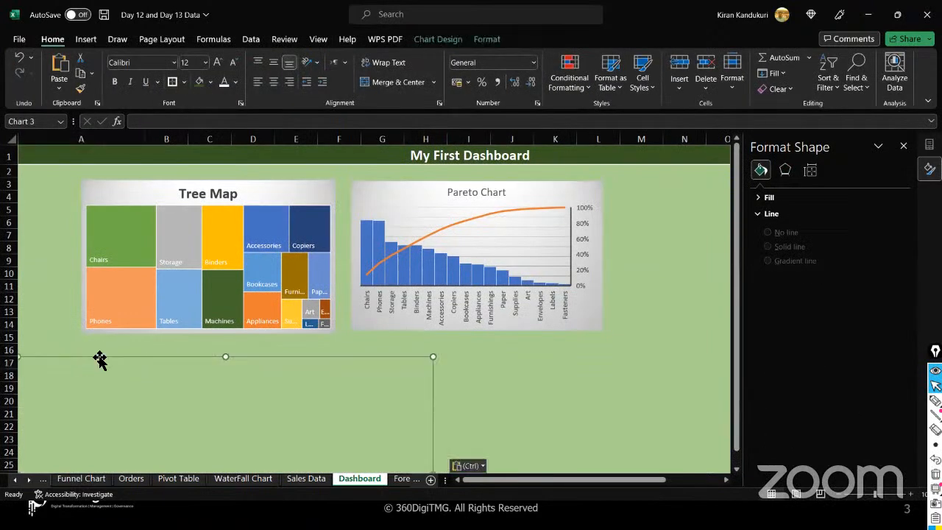
key("Delete")
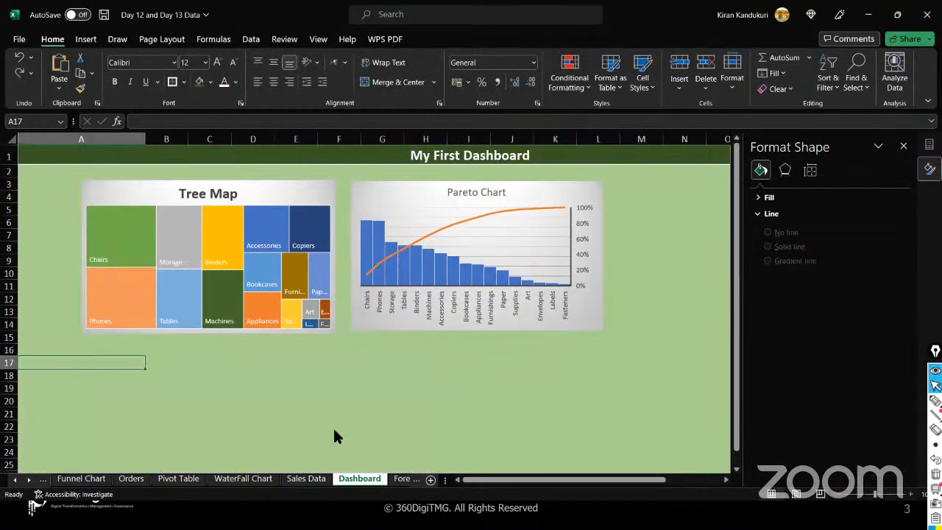
left_click(245, 480)
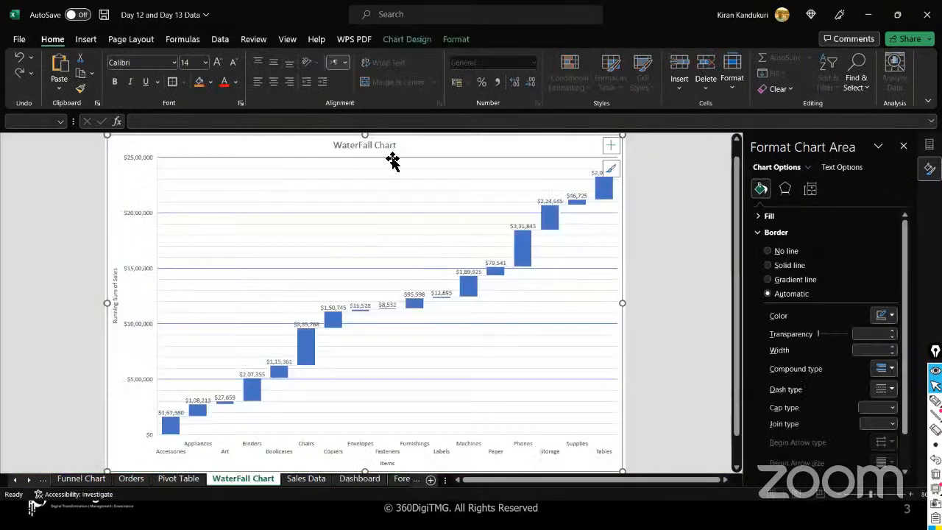
- Move the WaterFall chart as an object onto the Dashboard sheet
right_click(411, 149)
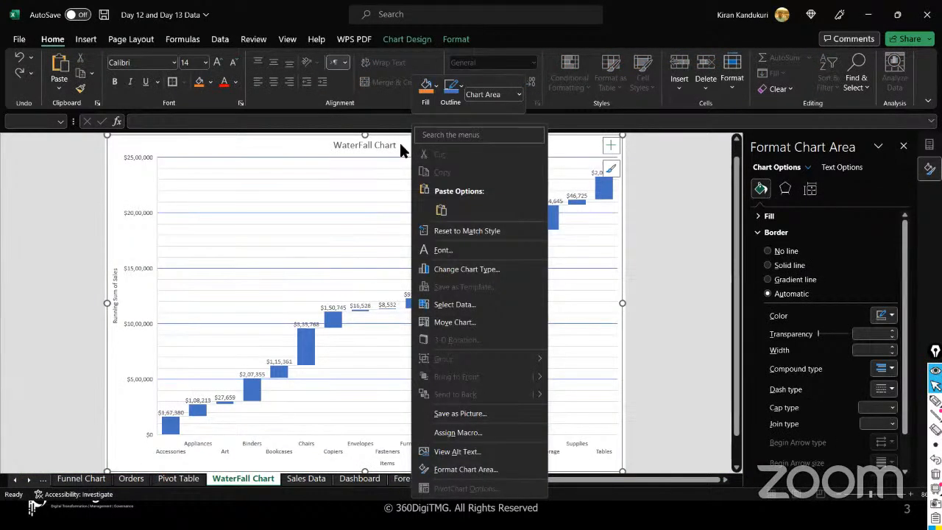
key("Escape")
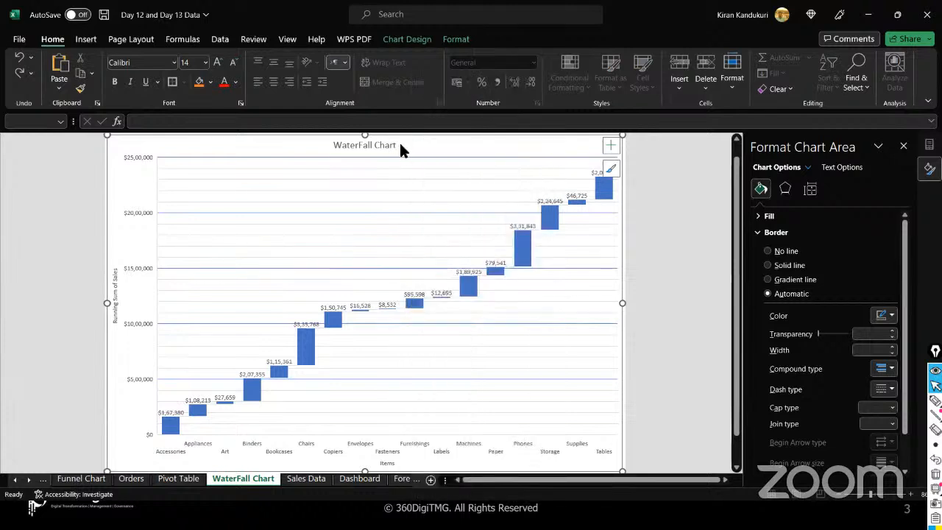
right_click(399, 149)
left_click(460, 322)
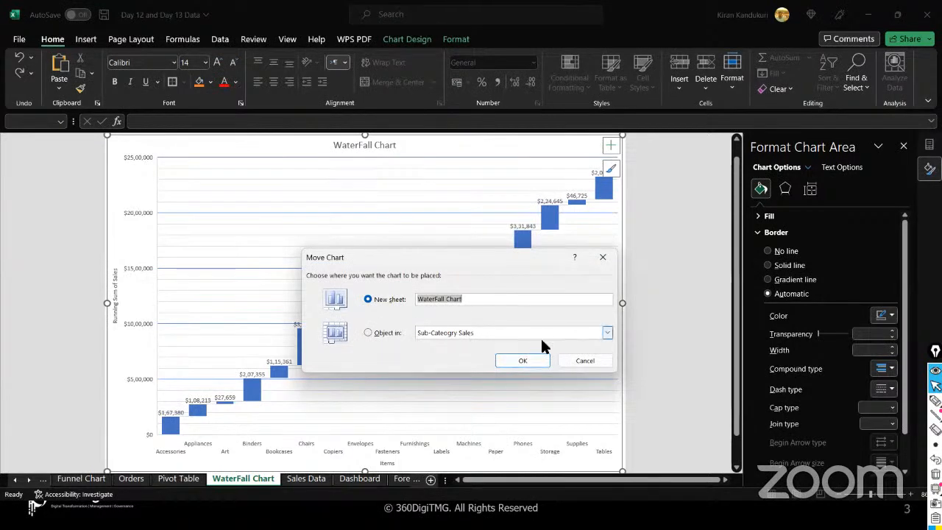
left_click(607, 332)
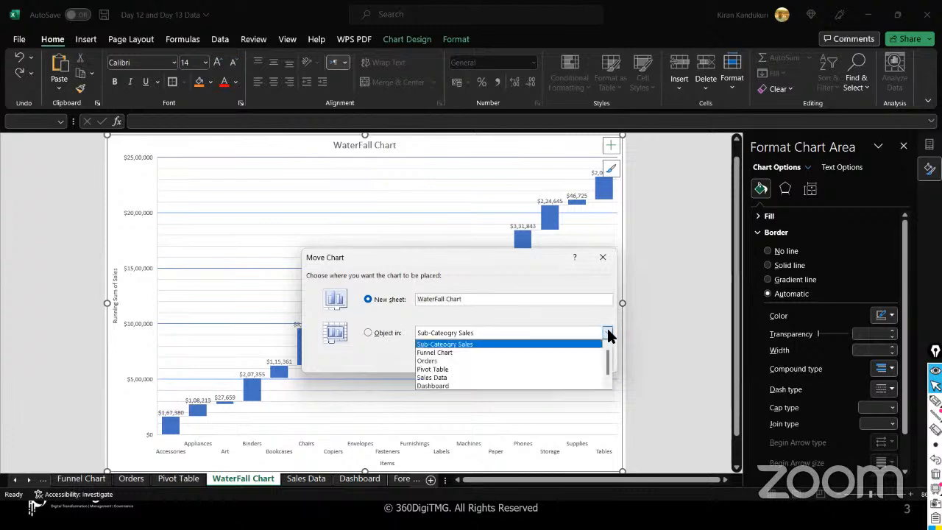
left_click(435, 386)
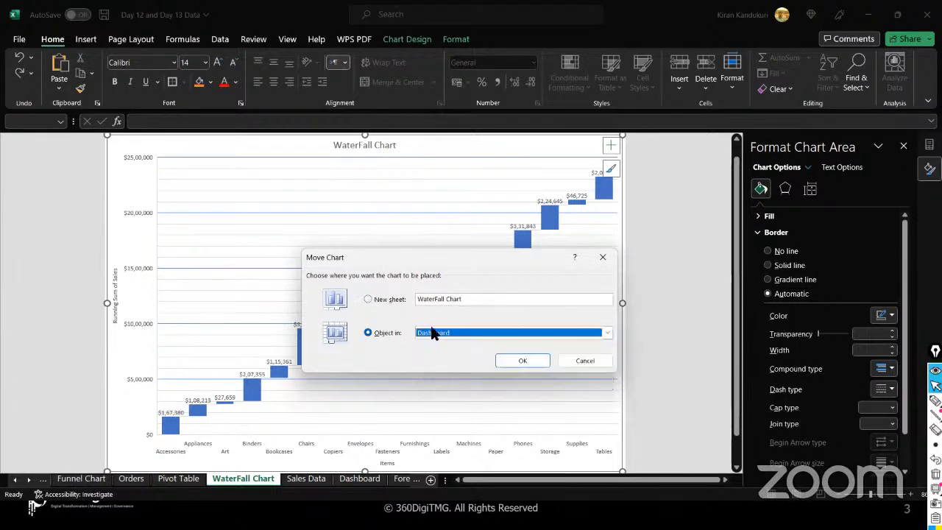
left_click(519, 361)
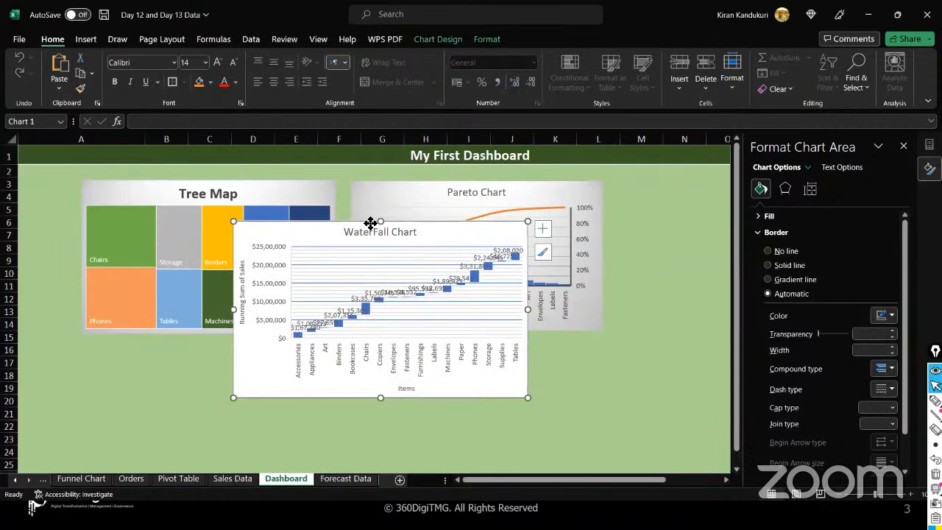
- Place the WaterFall chart below the Tree Map, apply chart Style 3 and set Data Labels to None
mouse_move(267, 292)
left_mouse_down()
mouse_move(204, 343)
mouse_move(218, 346)
left_mouse_up()
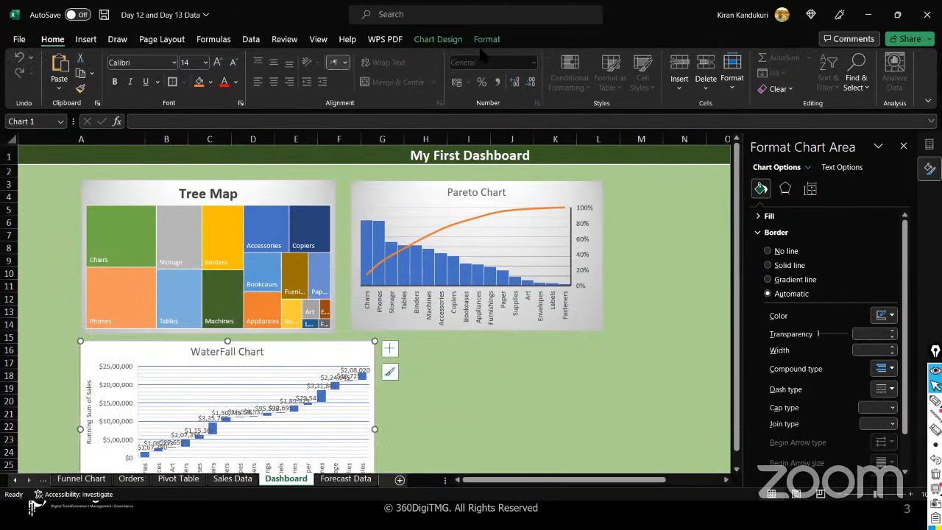
left_click(438, 39)
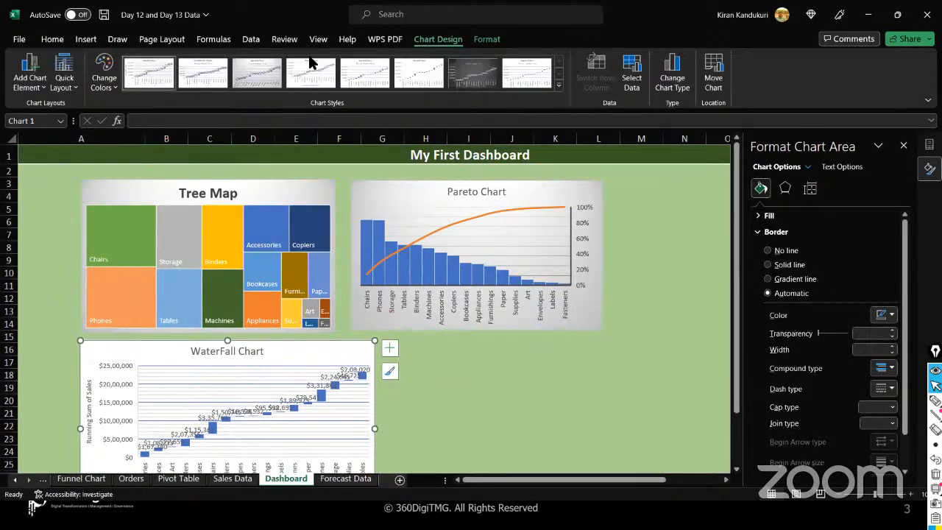
left_click(263, 73)
left_click(46, 89)
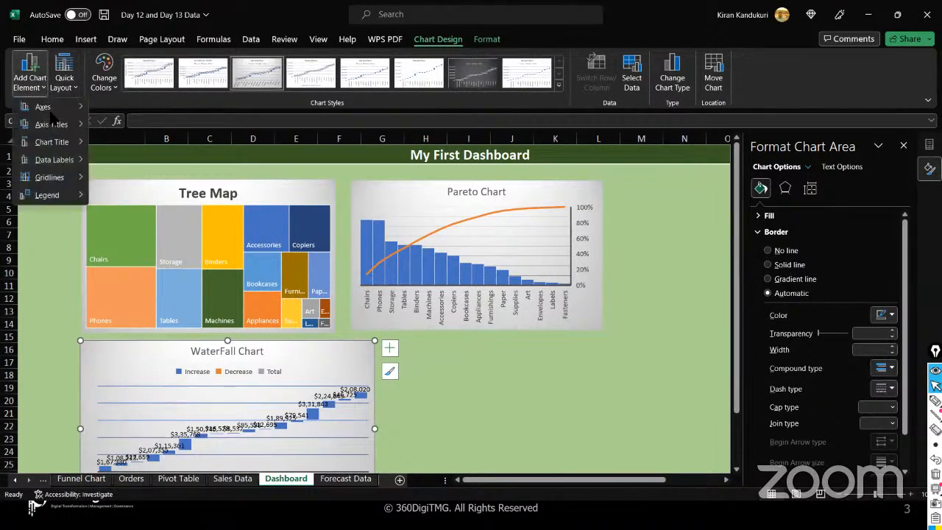
mouse_move(63, 159)
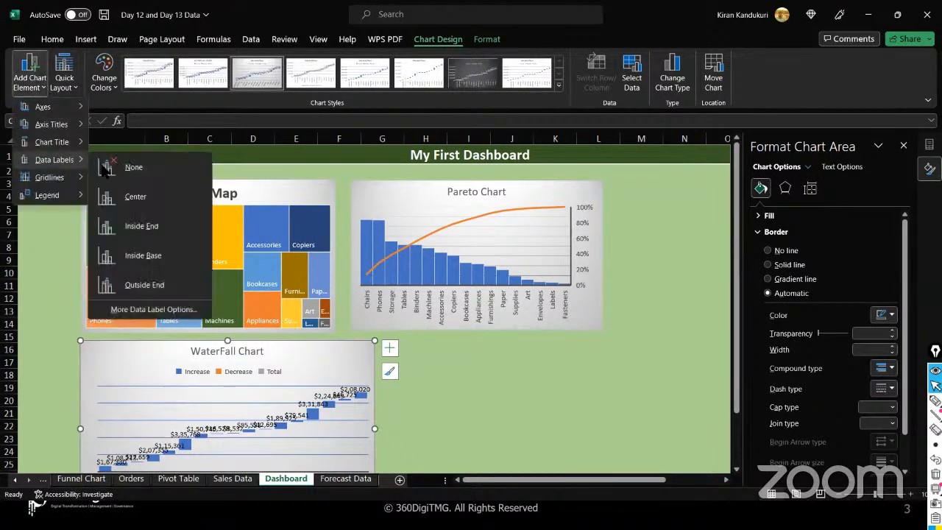
left_click(152, 163)
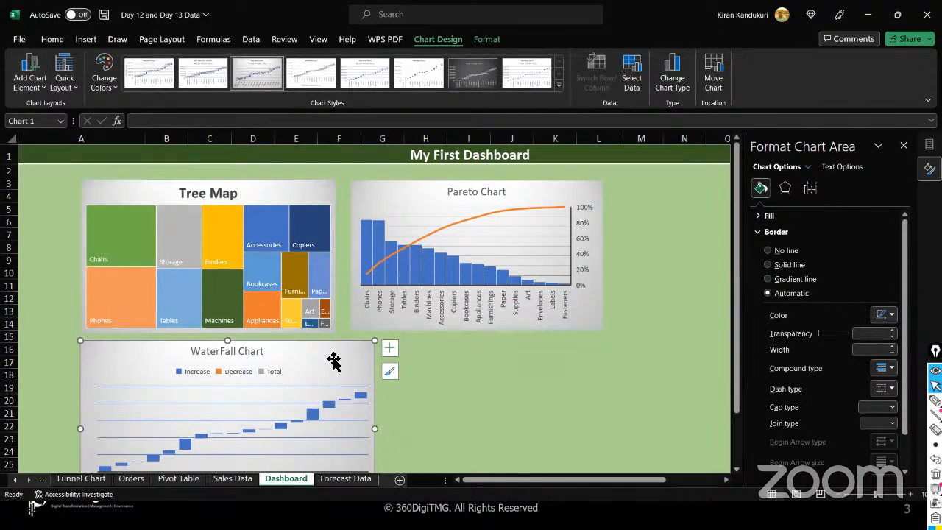
- Shrink the WaterFall chart to fit the dashboard, then go to the Funnel Chart sheet
scroll(332, 361, "down", 4)
left_click_drag(373, 372, 334, 352)
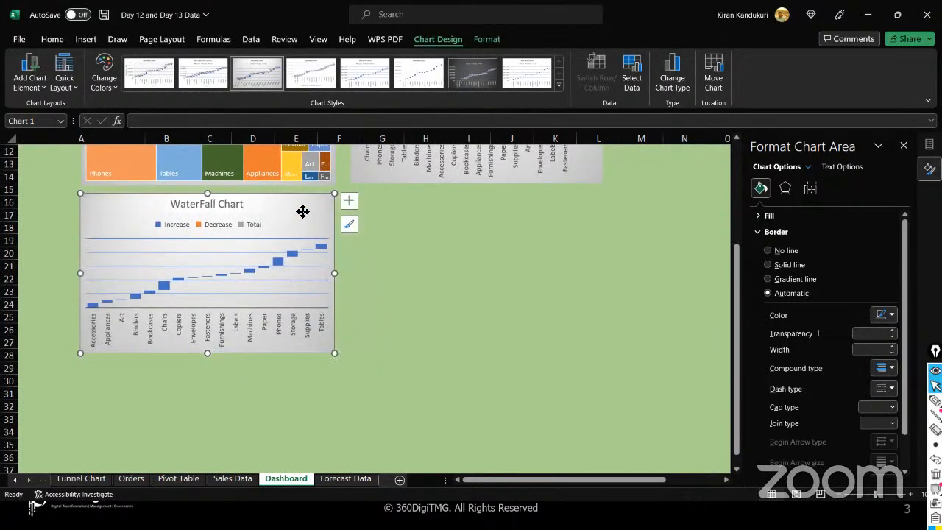
scroll(302, 213, "up", 4)
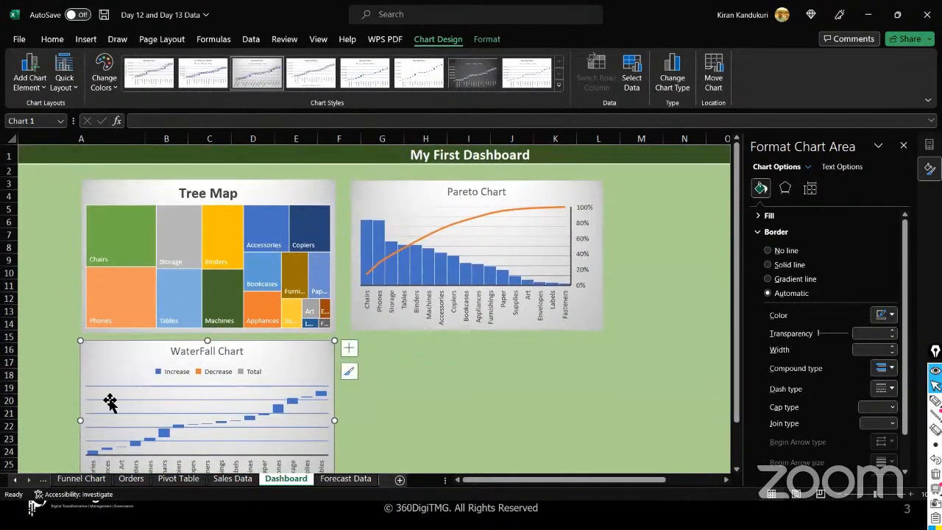
left_click(81, 478)
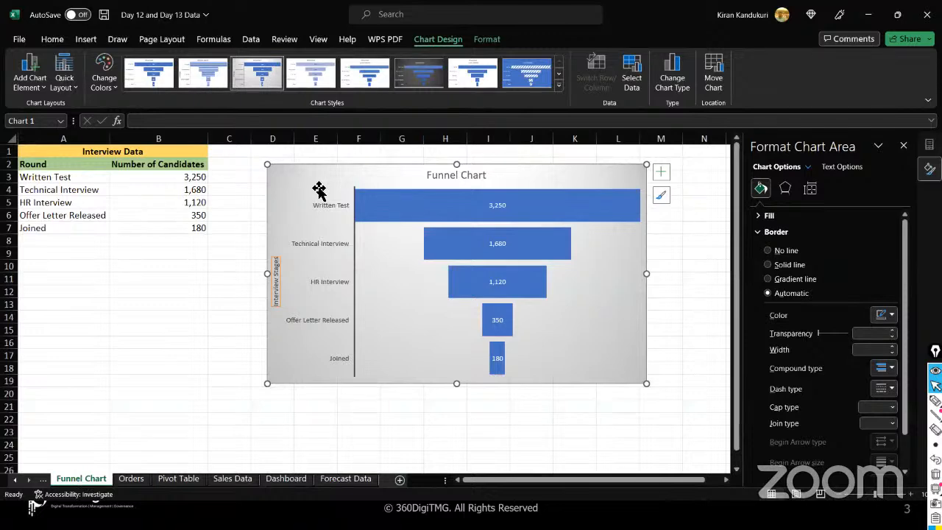
- Paste the Funnel Chart at G16 on the Dashboard, beside the WaterFall chart, and resize it to match
left_click(290, 479)
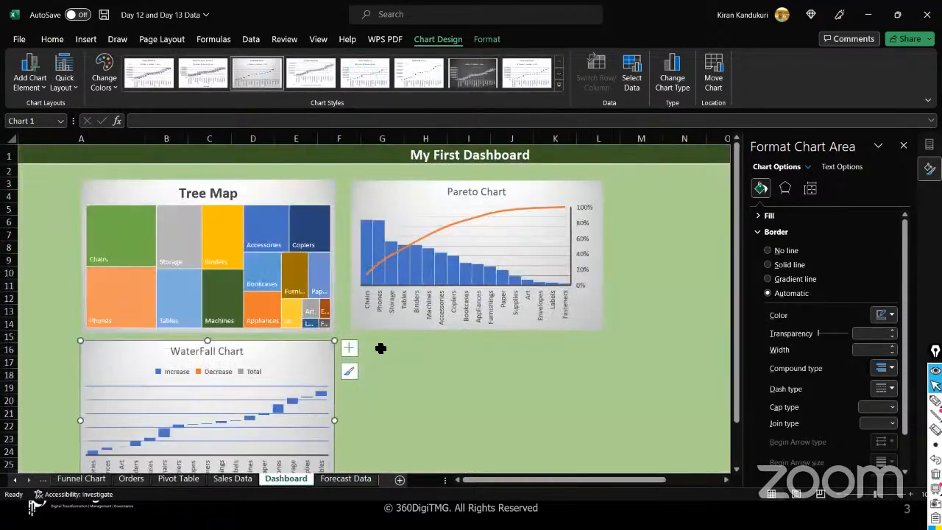
left_click(374, 351)
key("ctrl+v")
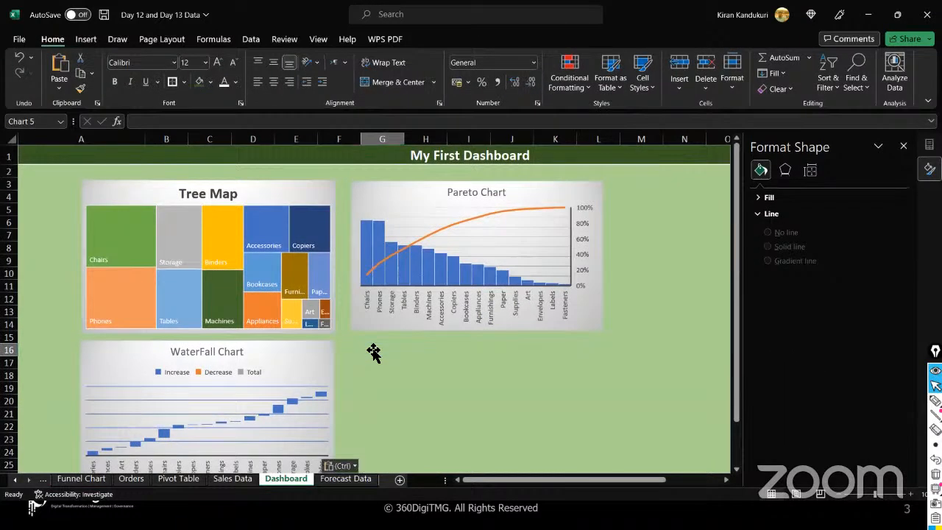
mouse_move(429, 355)
left_mouse_down()
mouse_move(498, 398)
mouse_move(538, 381)
mouse_move(565, 411)
mouse_move(398, 332)
mouse_move(420, 354)
left_mouse_up()
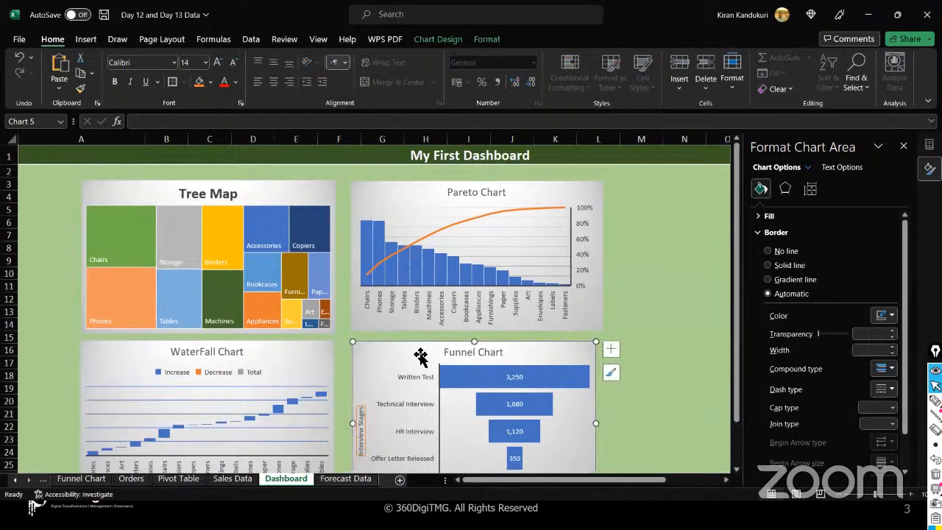
scroll(424, 364, "down", 3)
left_click_drag(598, 374, 602, 362)
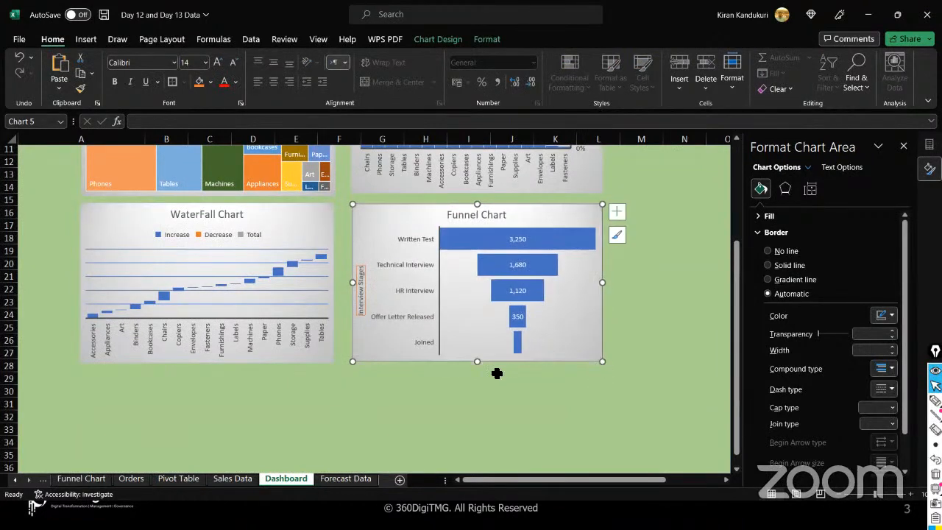
scroll(497, 373, "up", 3)
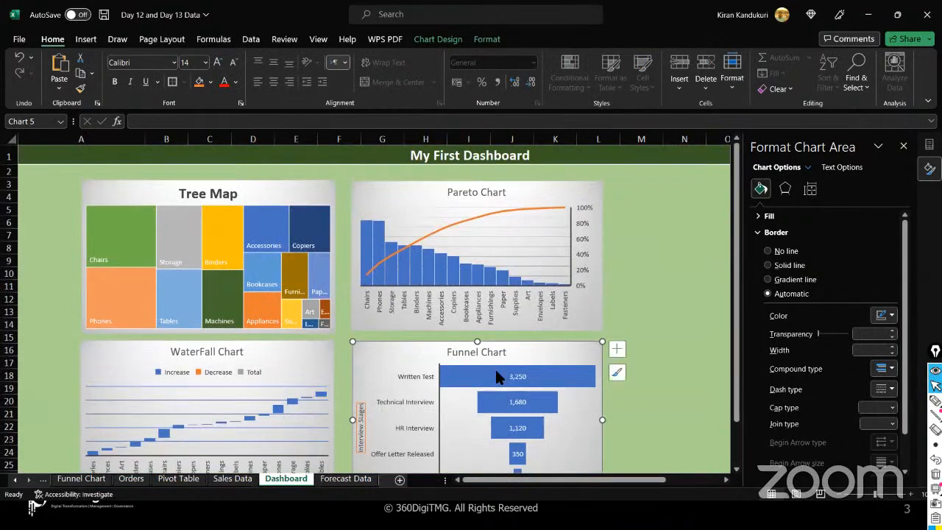
- Close the Format Chart Area pane and select the Pareto Chart
left_click(903, 145)
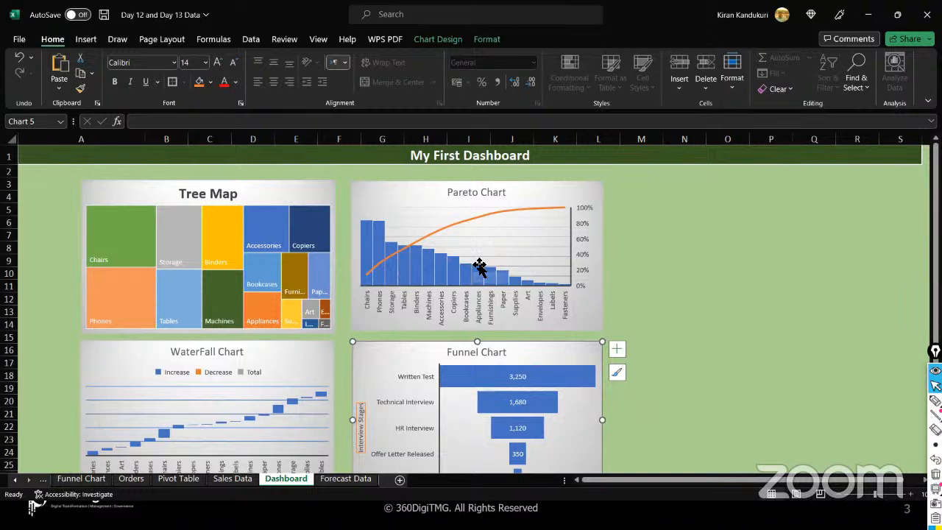
left_click(420, 189)
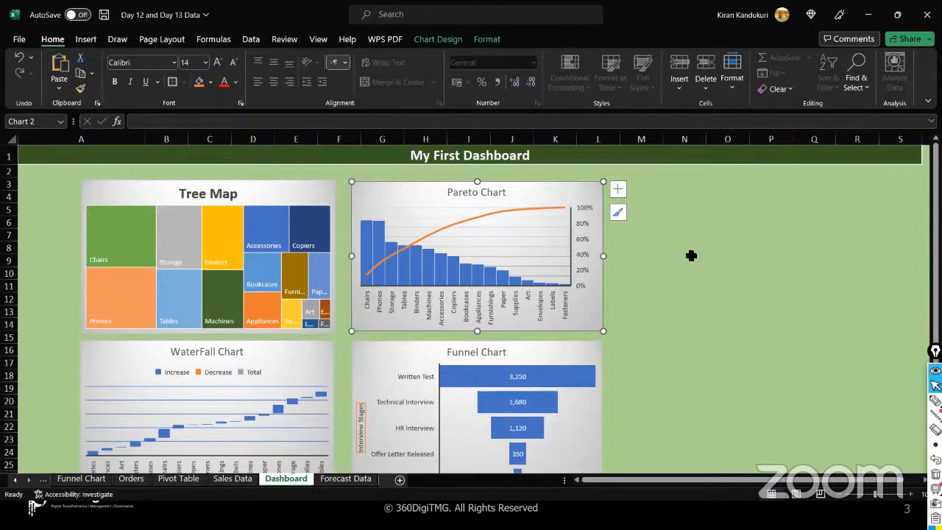
scroll(691, 256, "down", 7)
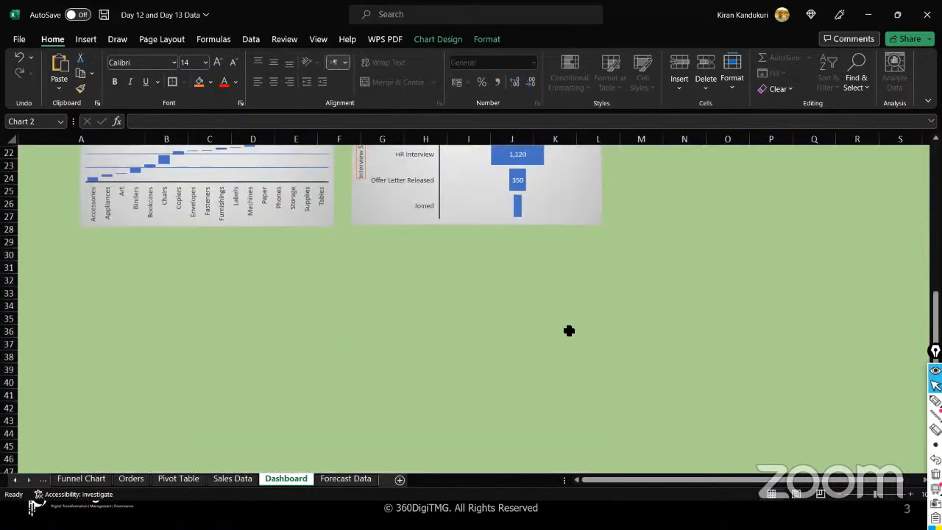
scroll(569, 330, "up", 7)
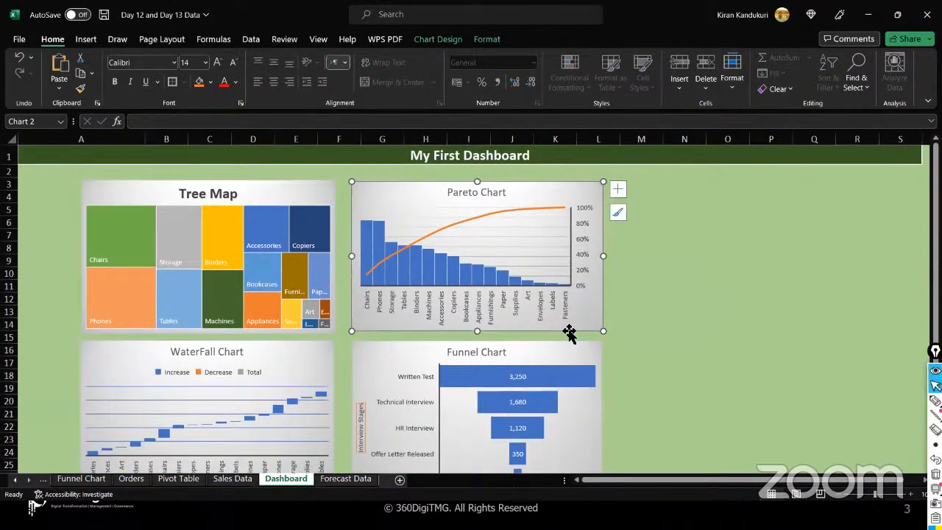
- Select the Tree Map, Pareto, WaterFall and Funnel charts in turn to compare sizes, then deselect
left_click(294, 188)
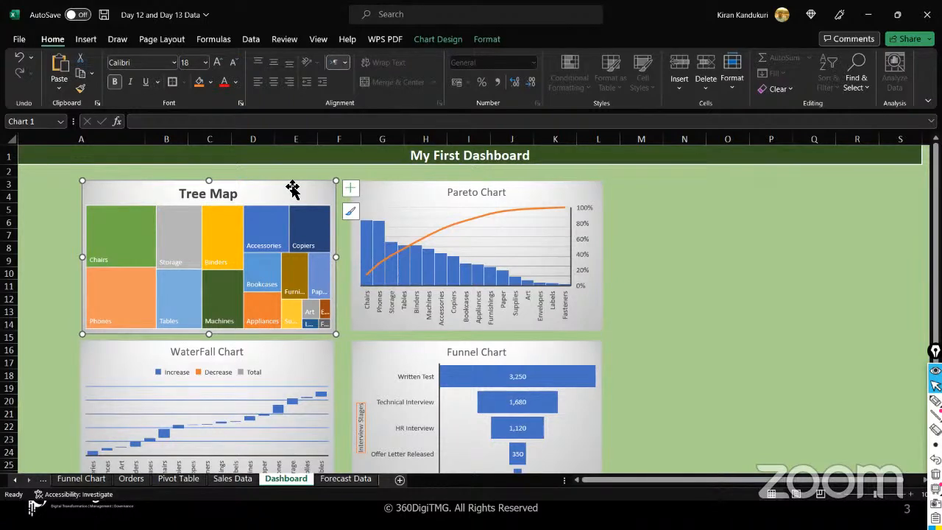
left_click(396, 200)
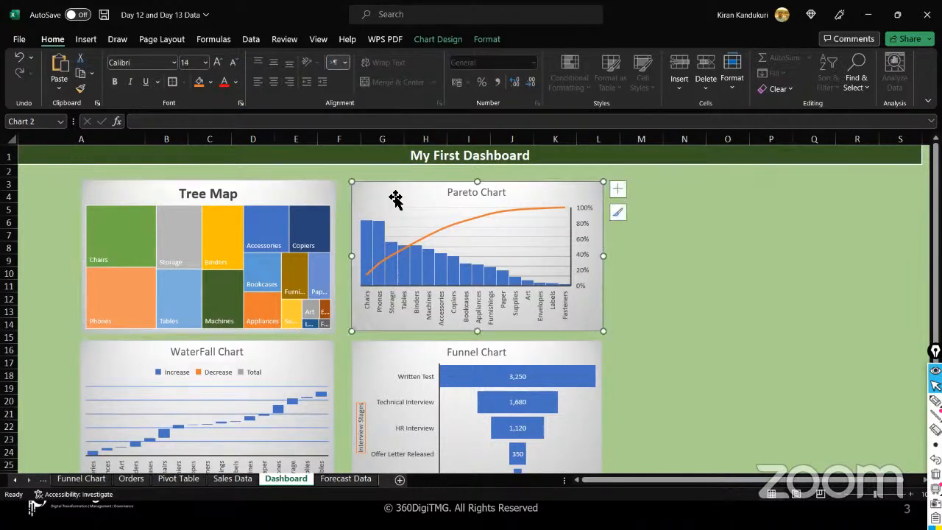
left_click(284, 354)
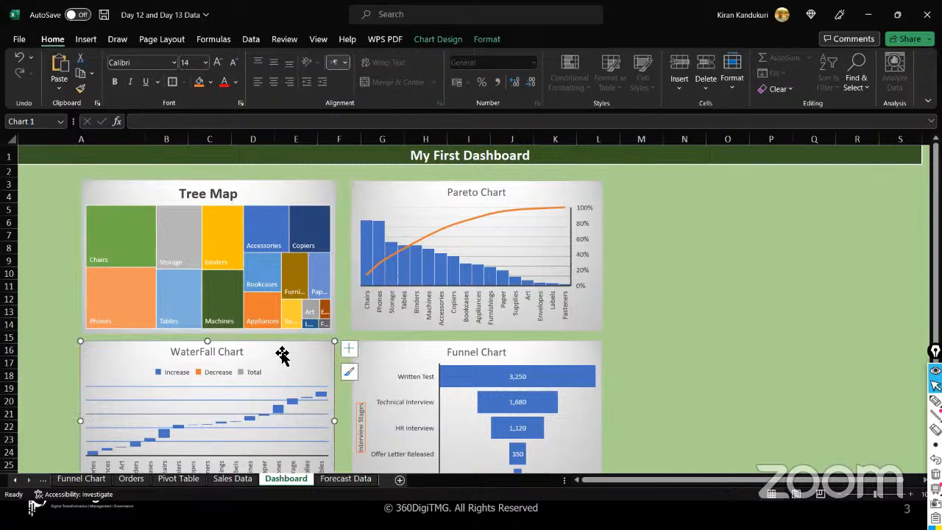
left_click(429, 358)
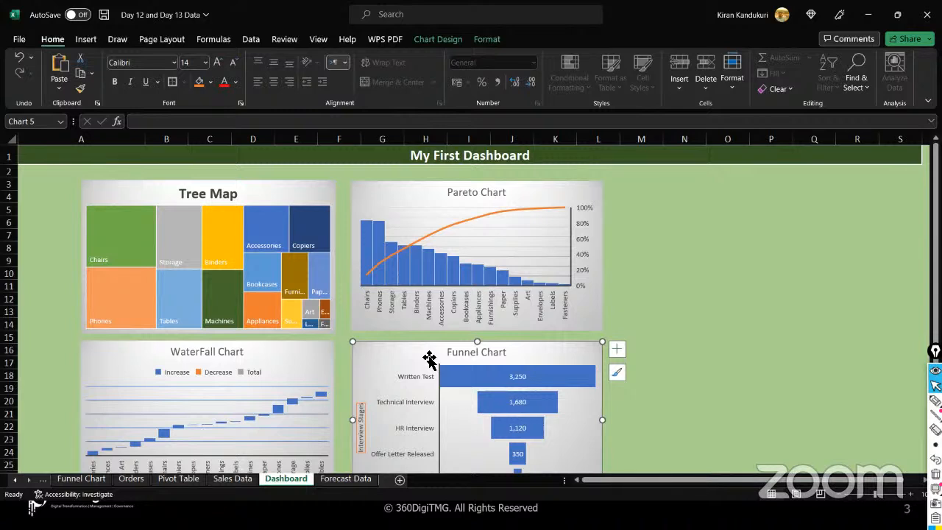
left_click(405, 196)
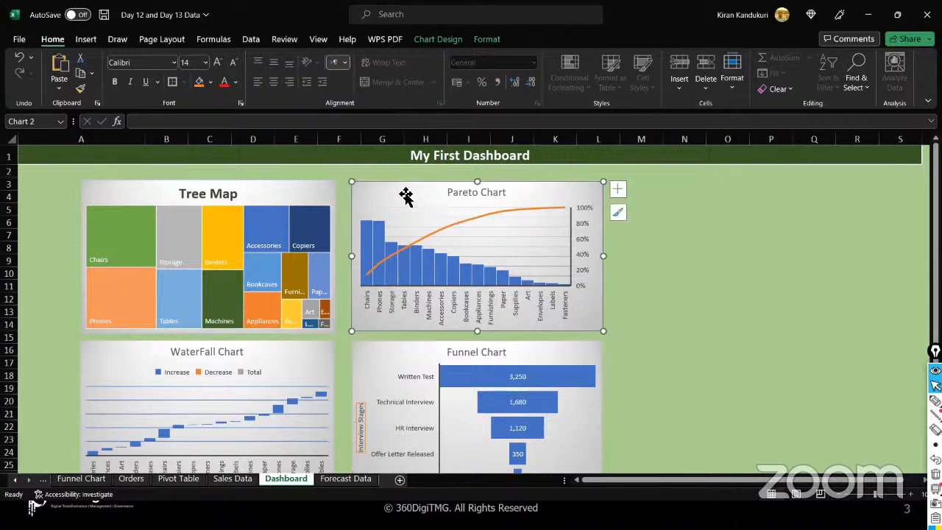
left_click(638, 248)
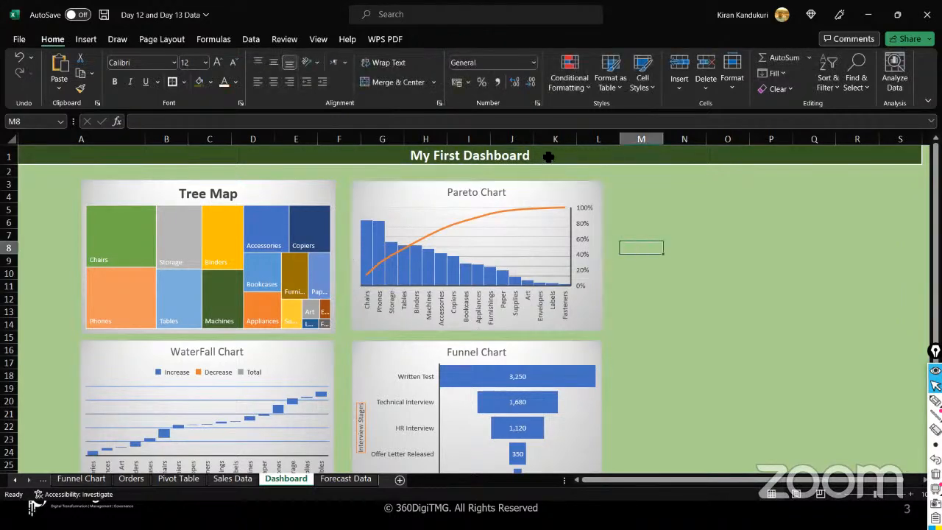
- Leave the 'My First Dashboard' title unchanged and switch to the presentation's Agenda slide
double_click(548, 156)
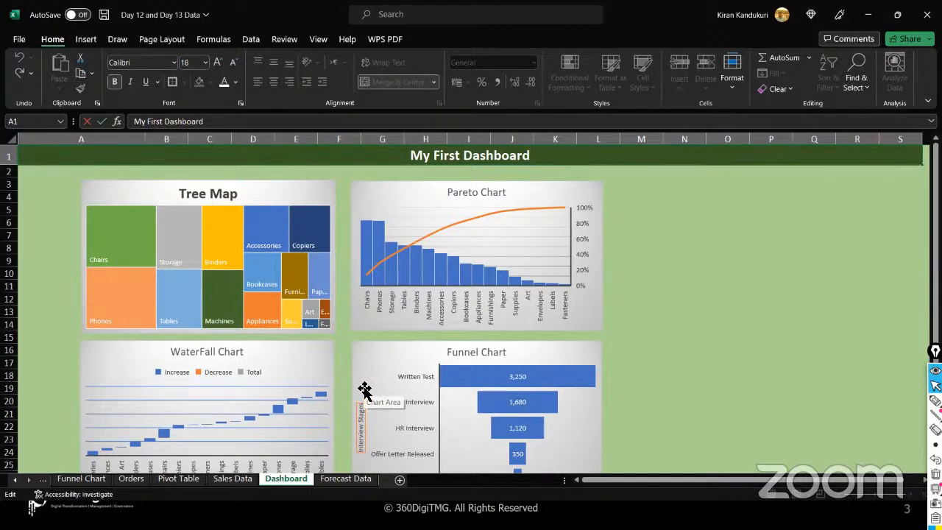
left_click(636, 228)
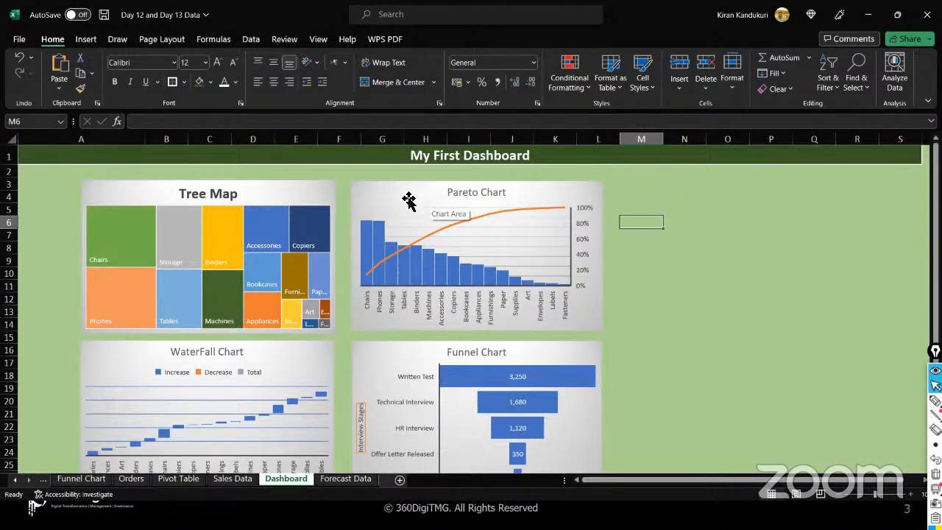
left_click(625, 300)
left_click(625, 309)
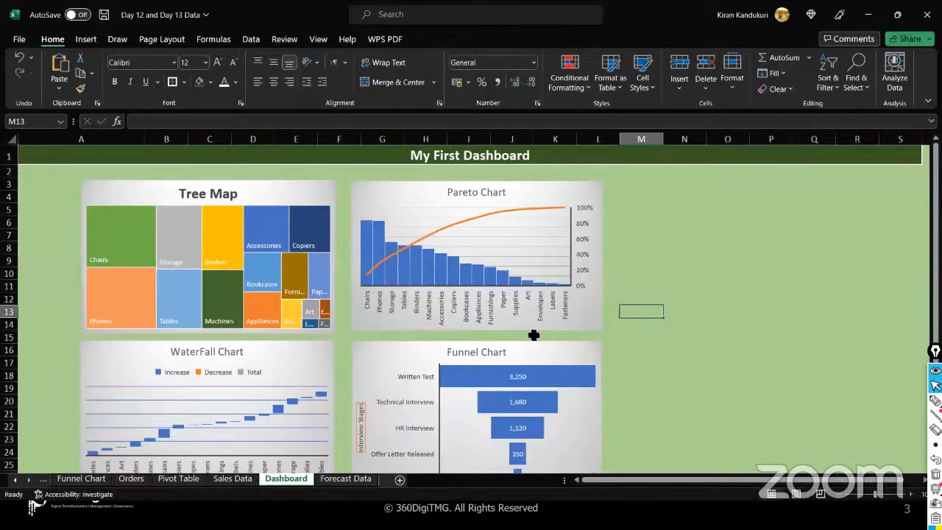
key("alt+Tab")
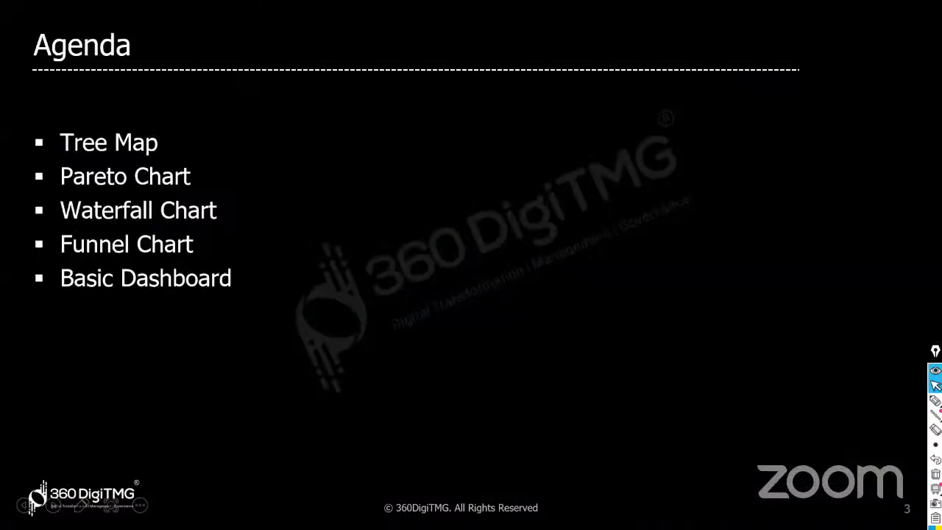
- Switch from the Agenda slide back to the Excel dashboard
key("alt+Tab")
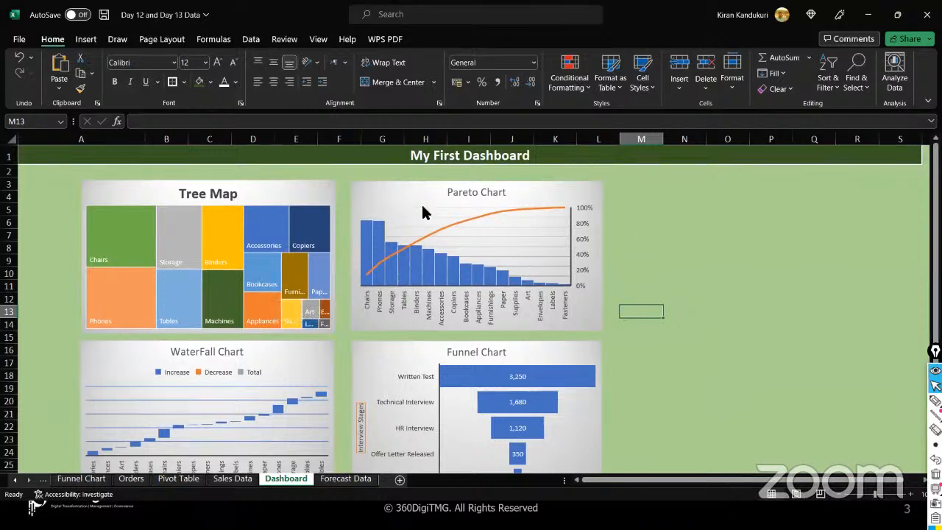
left_click(396, 200)
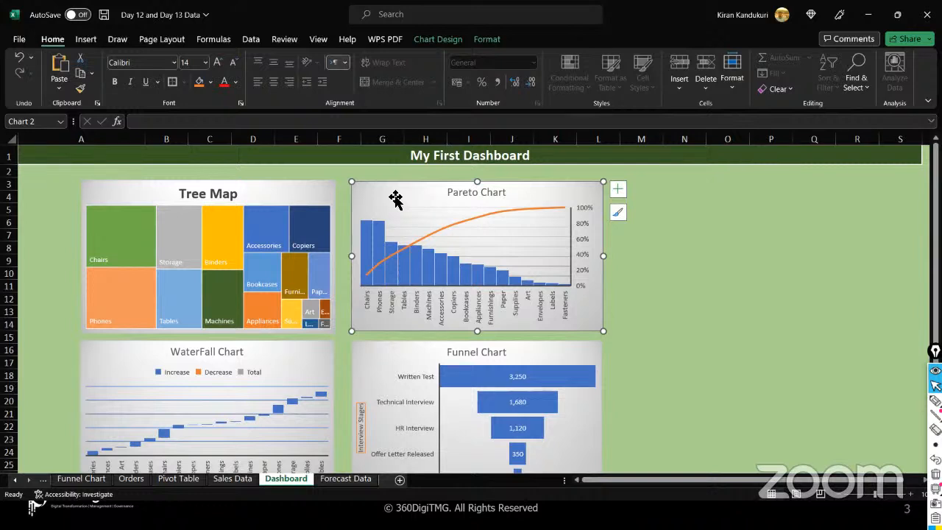
left_click(348, 176)
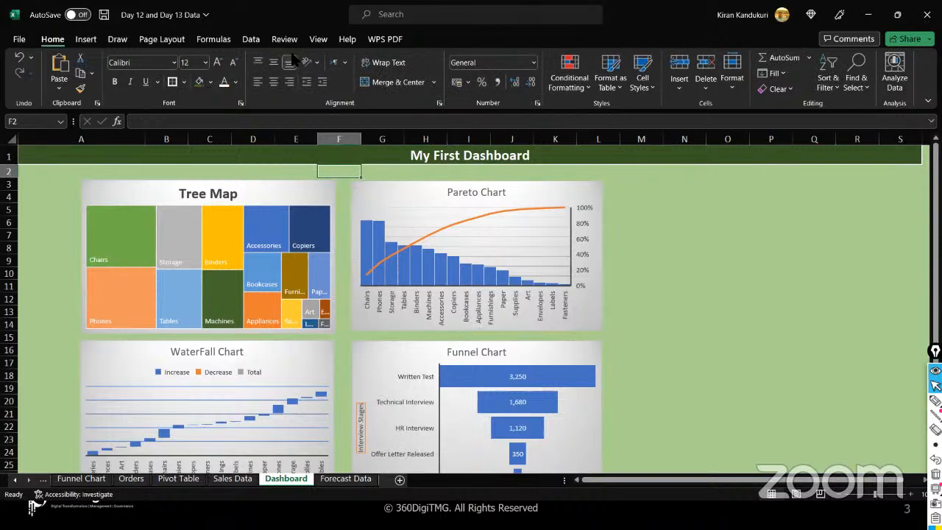
left_click(86, 39)
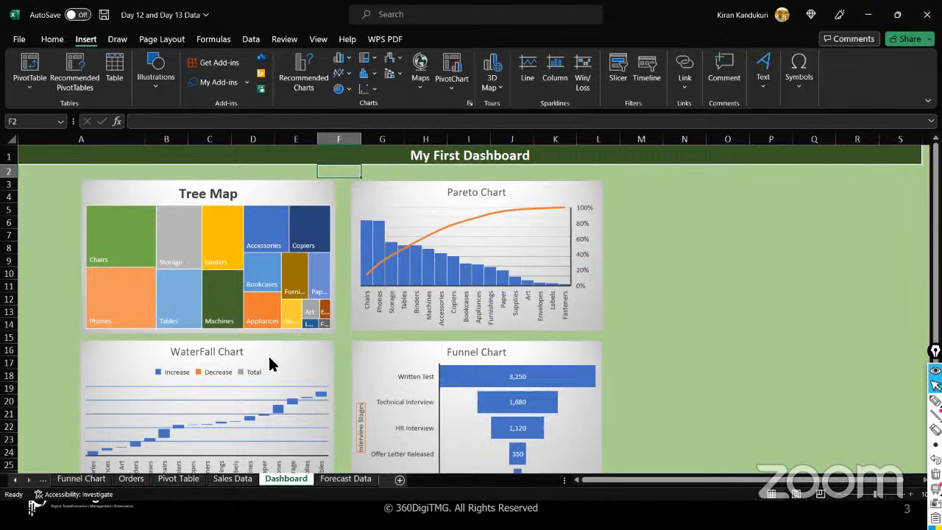
mouse_move(486, 374)
left_click(617, 67)
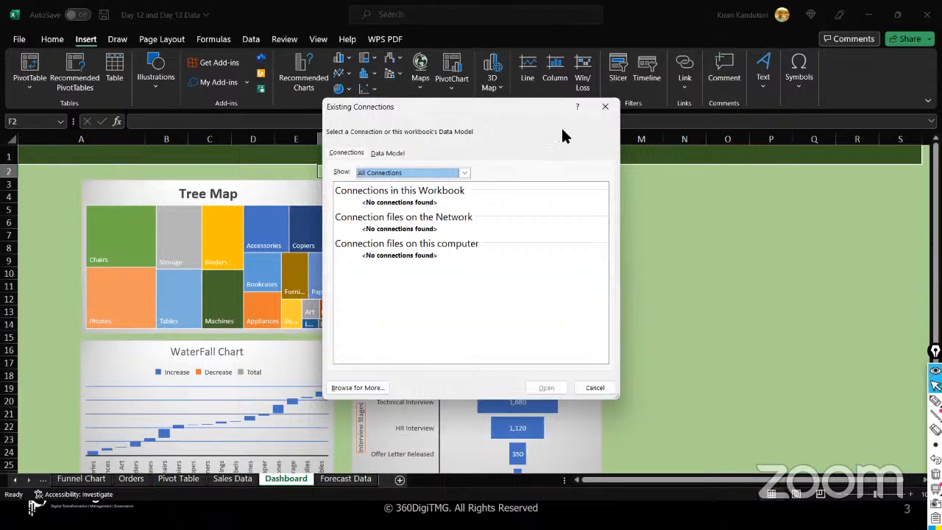
left_click(605, 108)
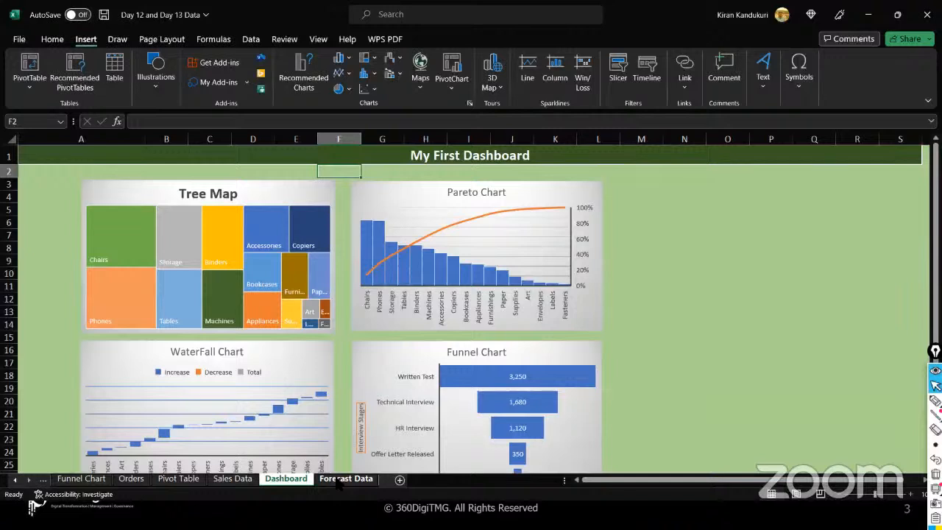
left_click(45, 185)
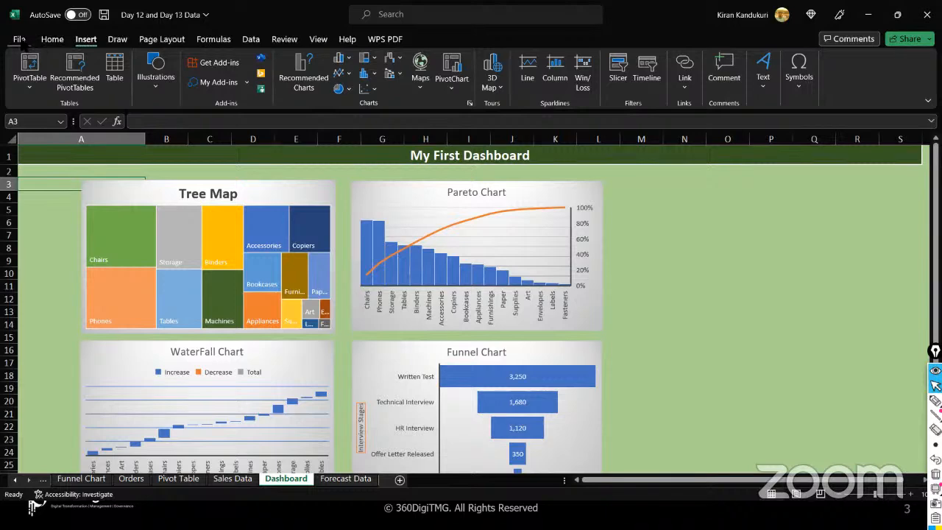
left_click(20, 39)
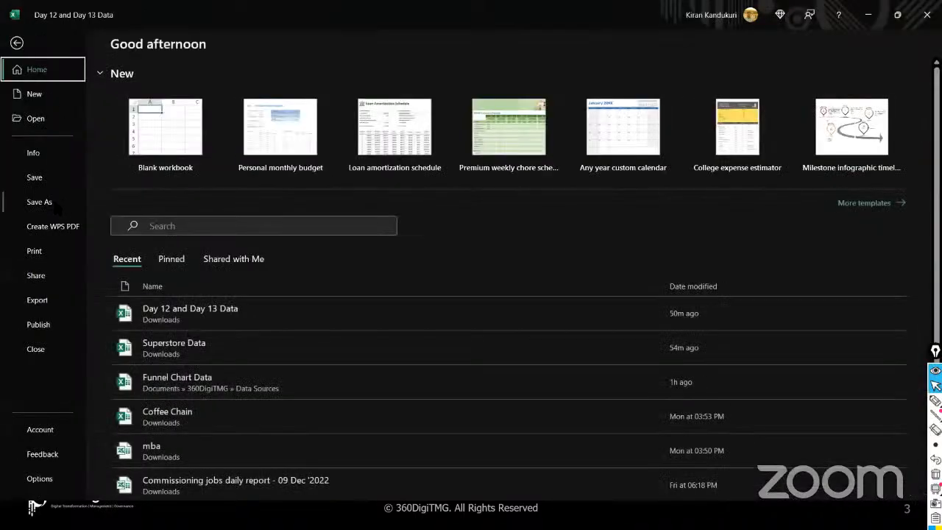
left_click(55, 209)
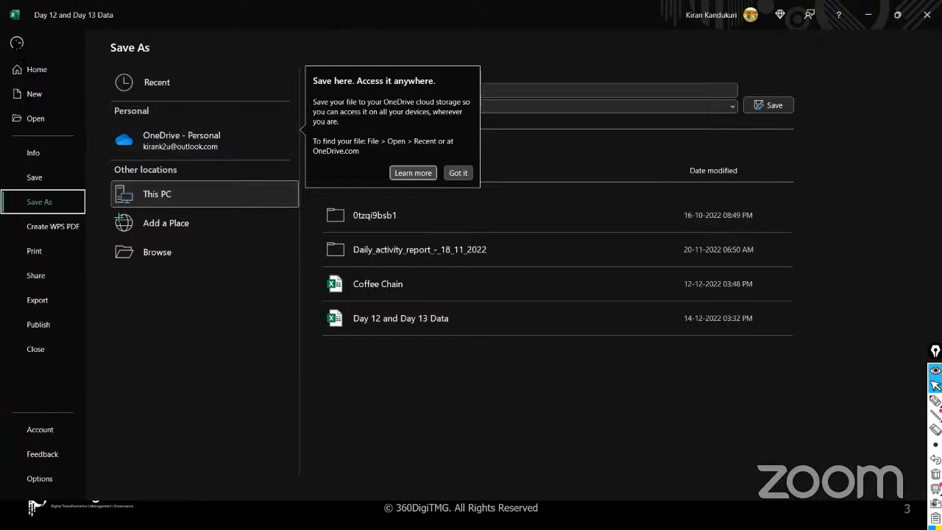
left_click(17, 42)
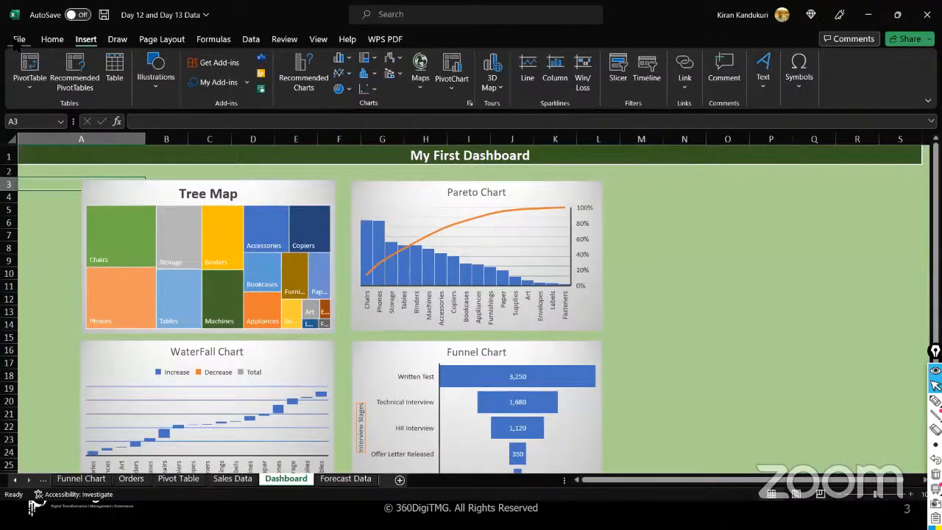
- Group all sheets, then ungroup them and select cell A11
right_click(277, 480)
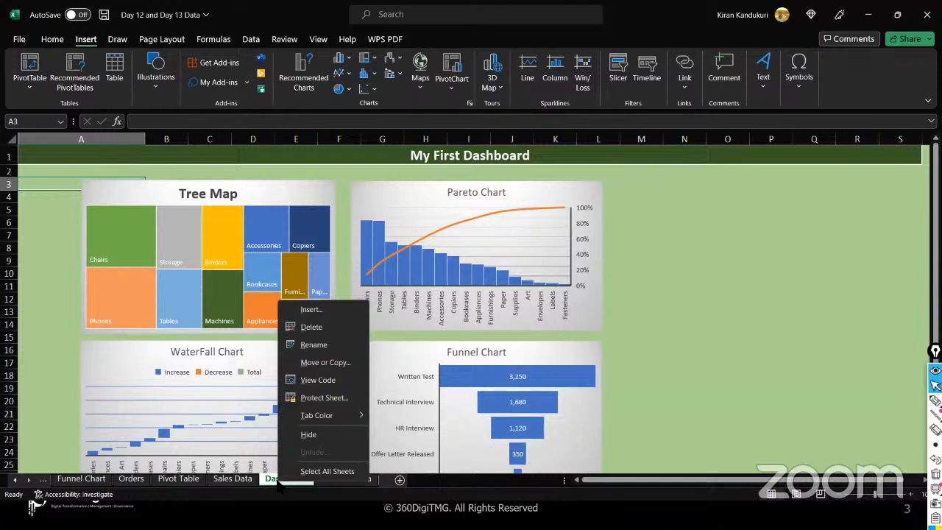
left_click(306, 472)
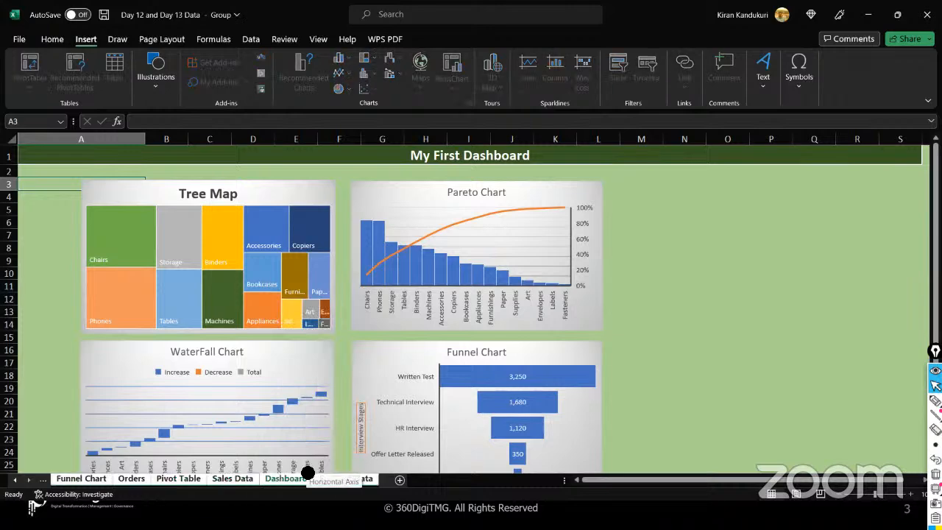
right_click(91, 478)
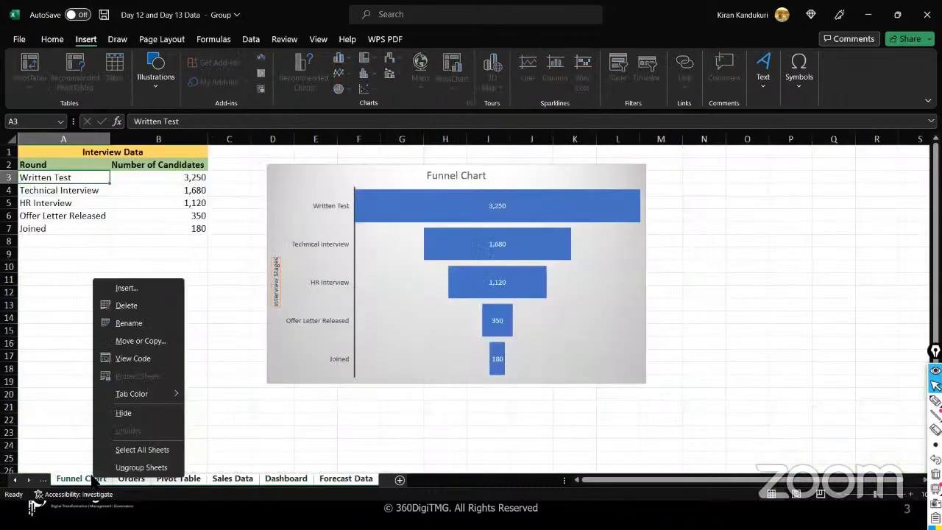
key("u")
left_click(99, 284)
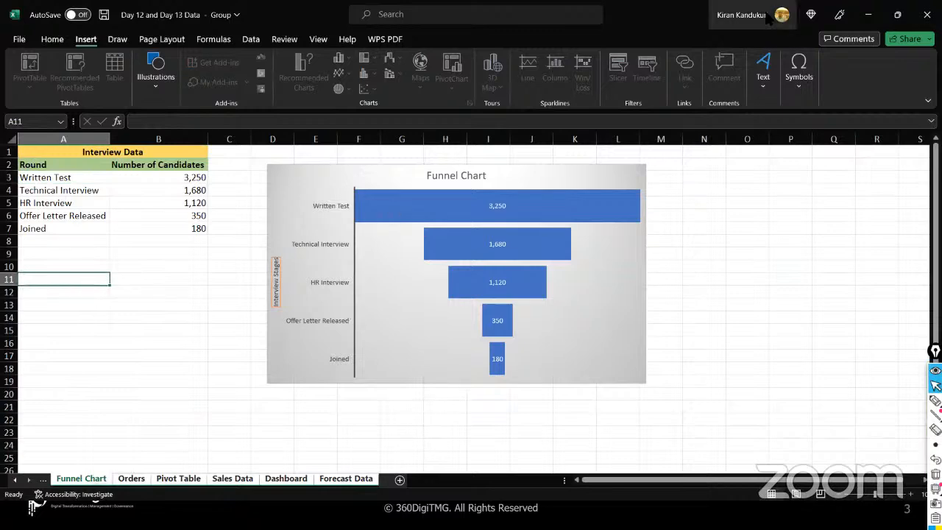
- Minimize Excel, advance to the thank-you slide and end the slideshow
left_click(870, 20)
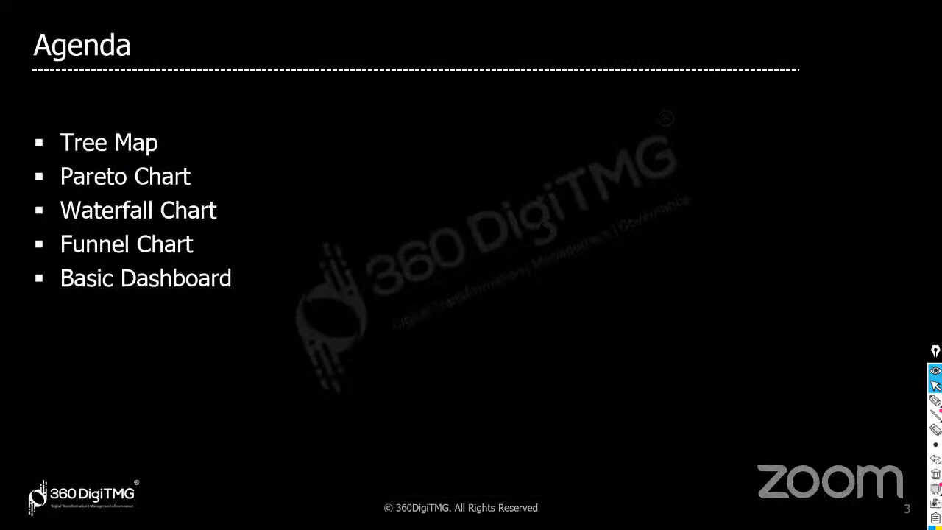
key("Right")
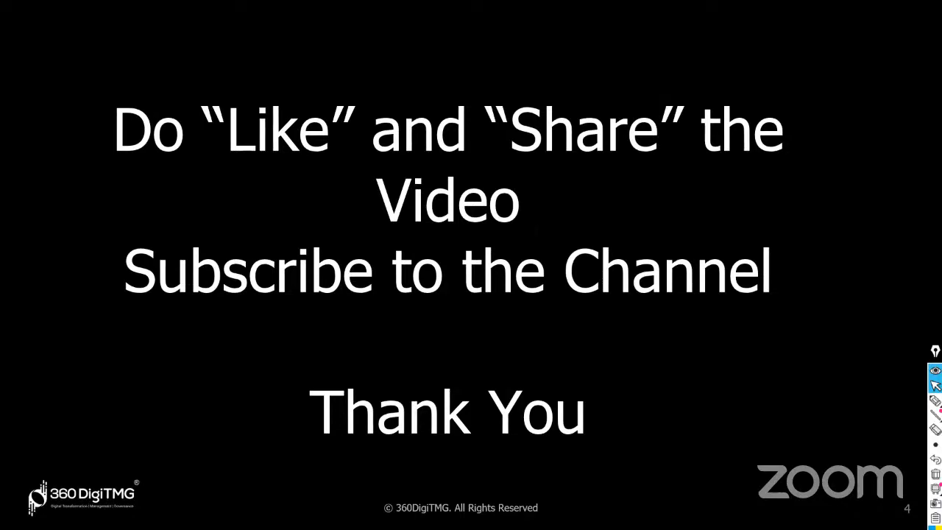
key("Escape")
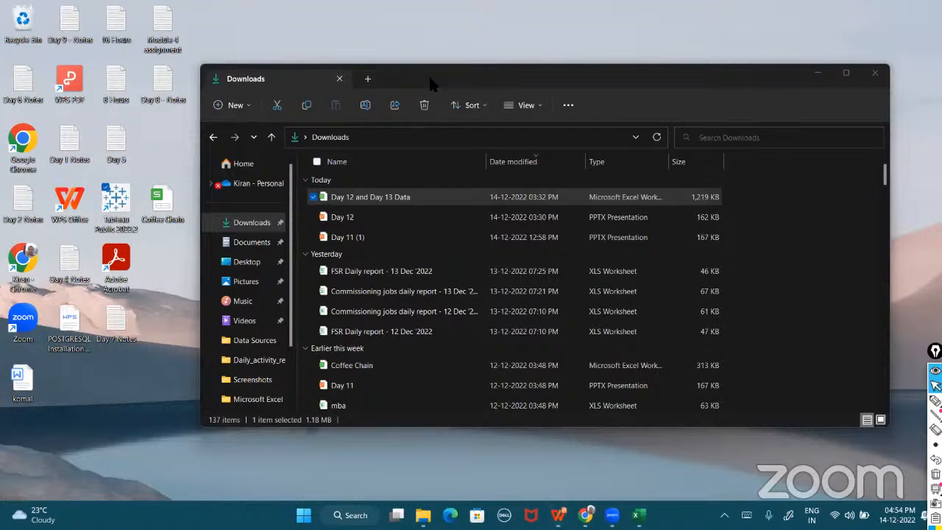
left_click_drag(428, 74, 473, 77)
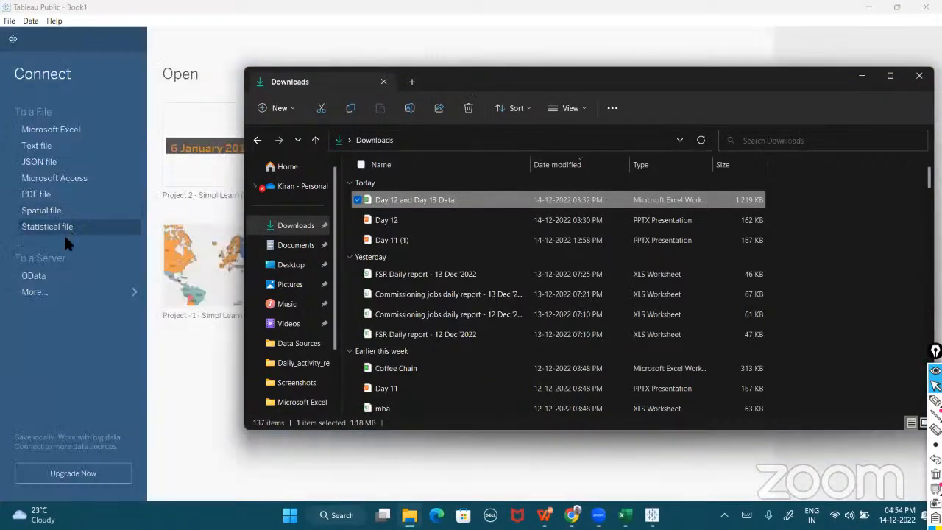
- Connect Tableau Public to the Sample - Superstore Excel workbook
left_click(70, 132)
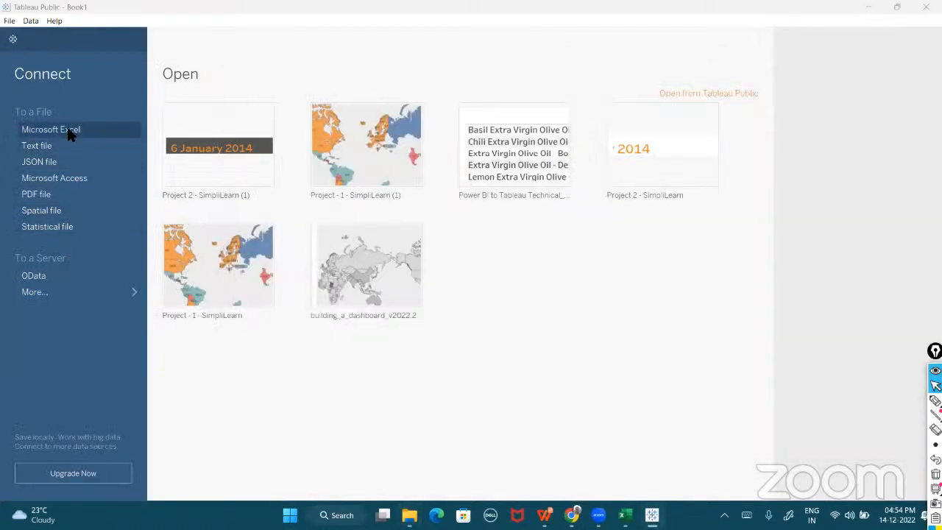
scroll(210, 180, "down", 4)
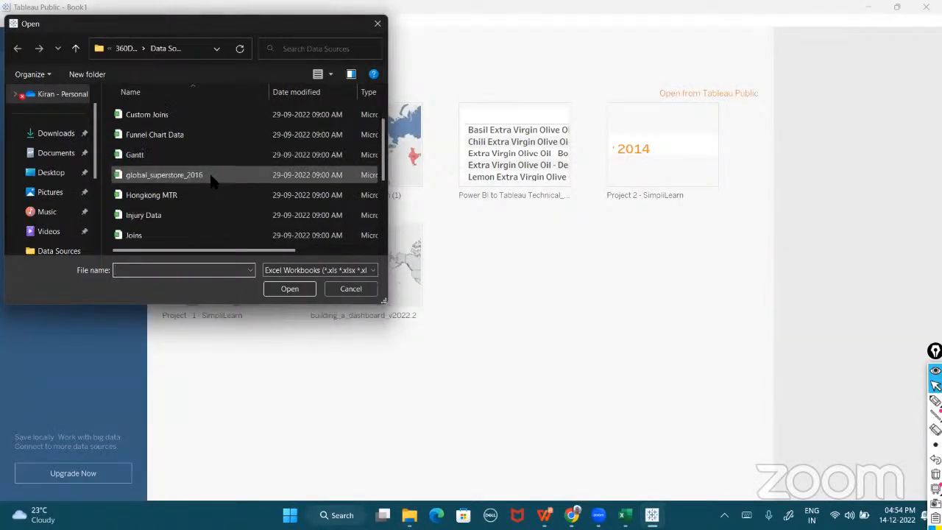
left_click(171, 197)
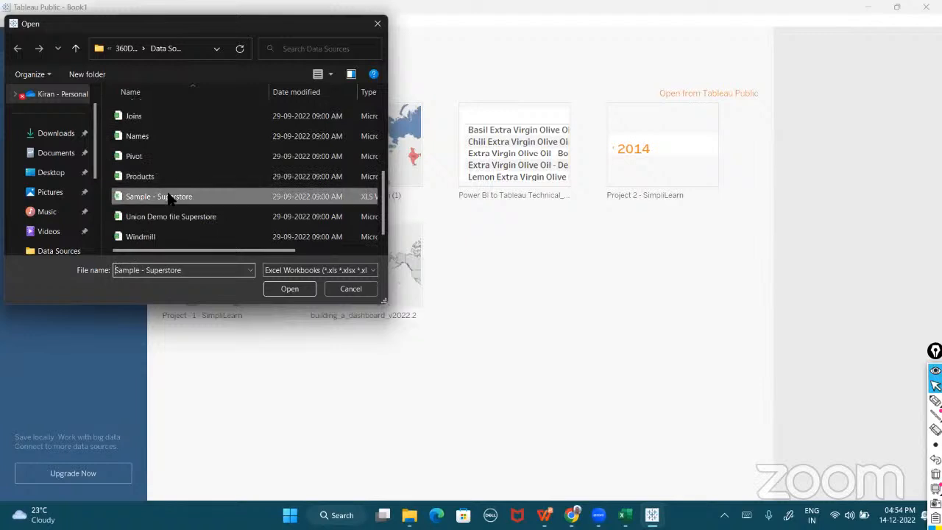
left_click(303, 293)
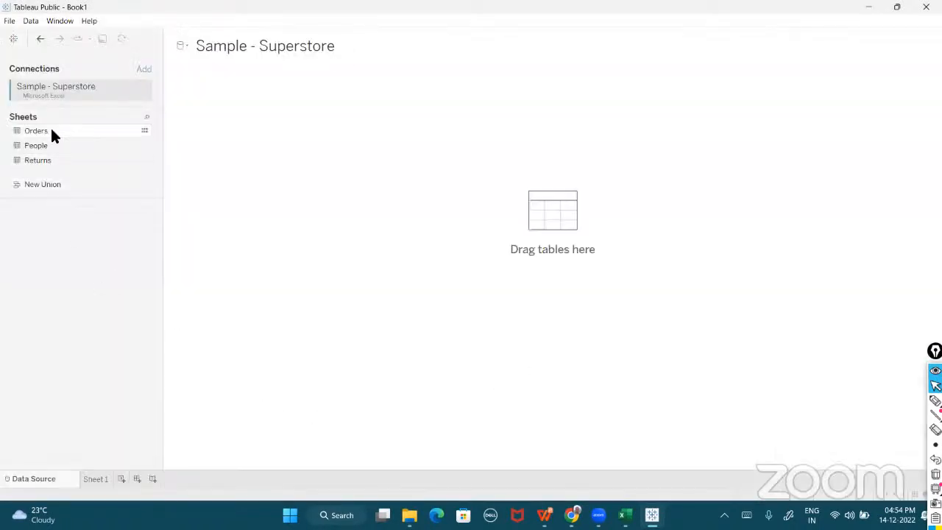
- On Sheet 1, retitle the worksheet 'Pareto - 80:20 rule'
left_click(93, 479)
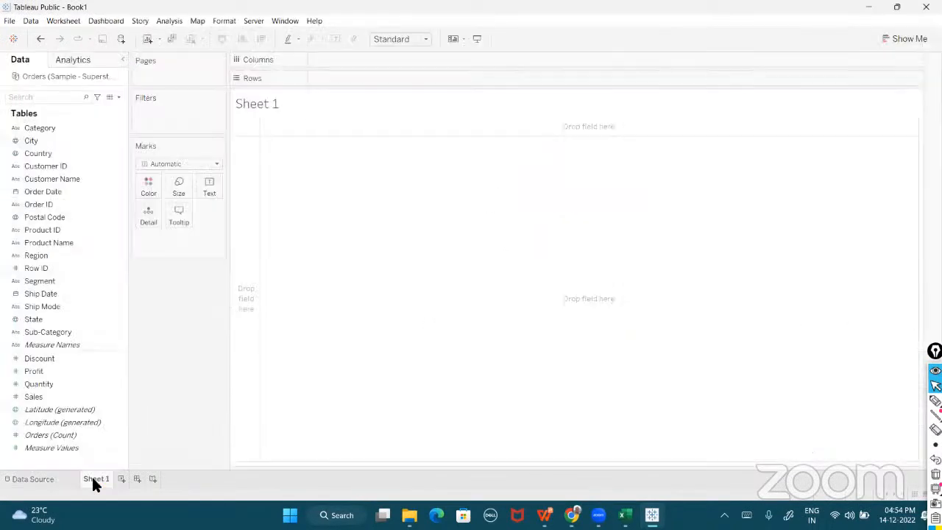
double_click(351, 103)
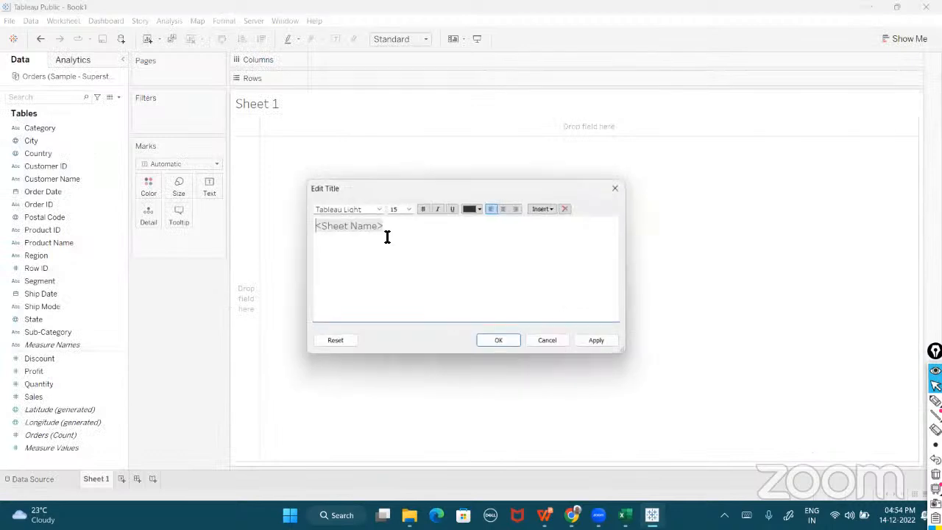
left_click_drag(404, 219, 316, 231)
type("Pareto - ")
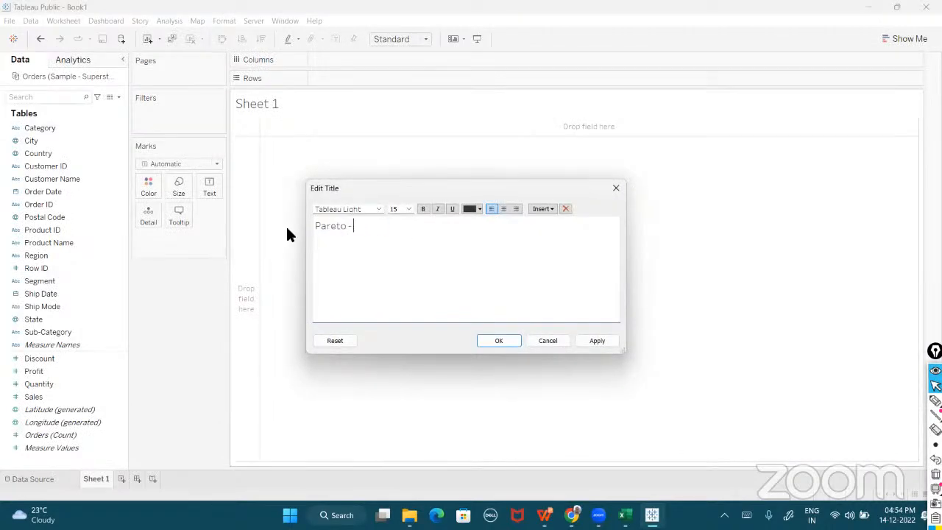
type("80:20 rule")
left_click(506, 342)
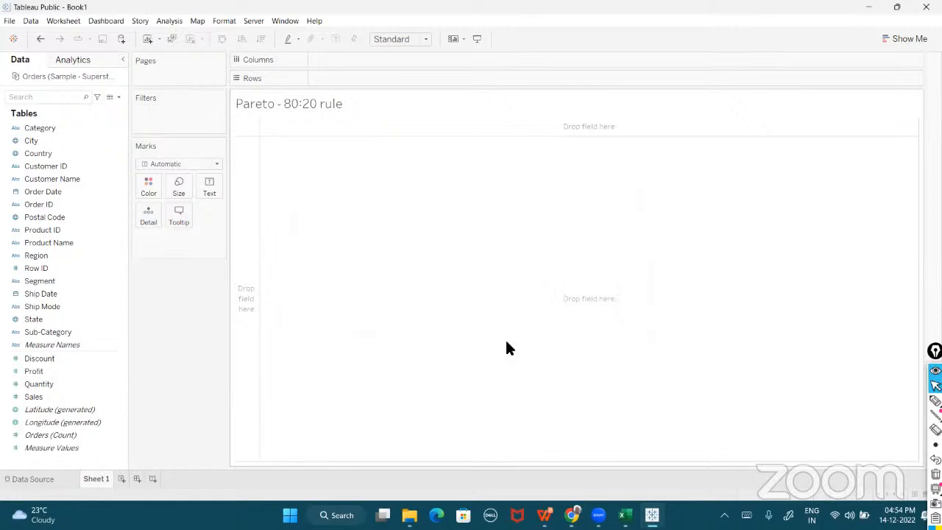
- Plot SUM(Profit) by Customer Name as bars sorted descending, fitted to the entire view
left_click_drag(57, 178, 342, 58)
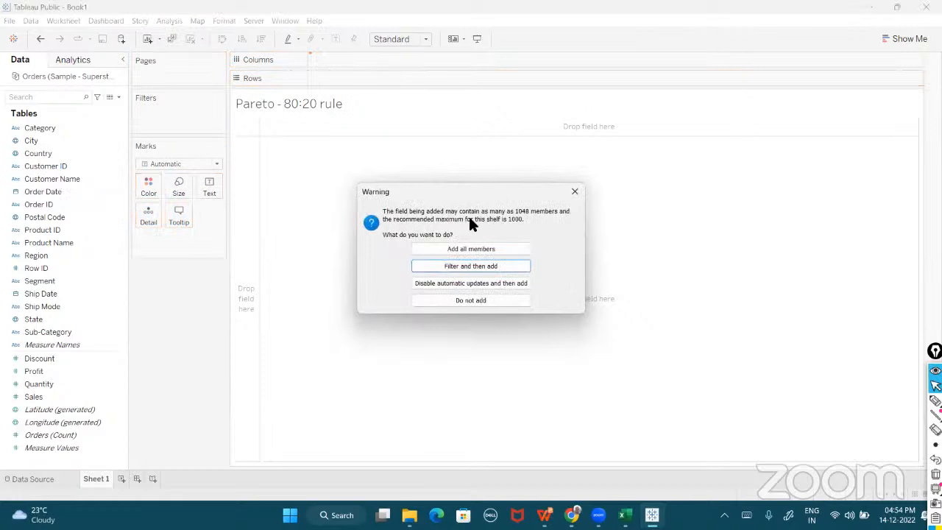
left_click(454, 250)
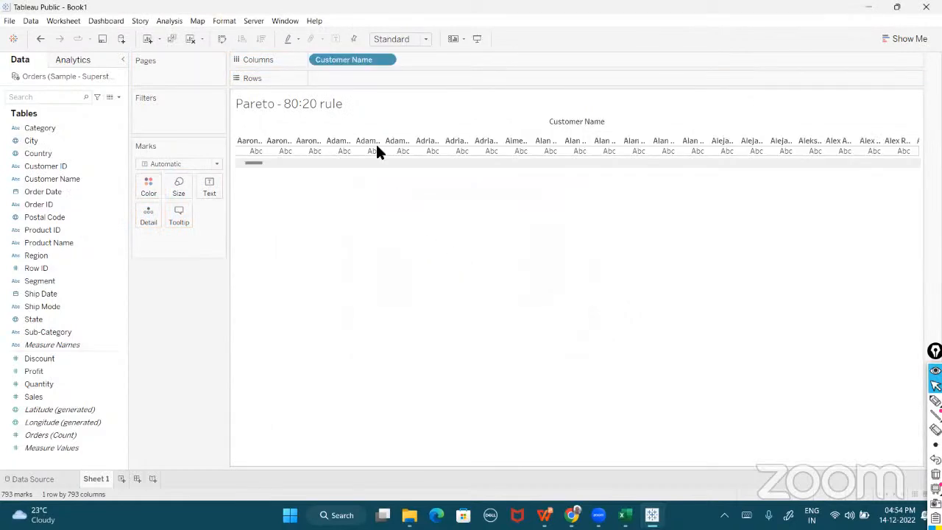
left_click_drag(41, 372, 325, 79)
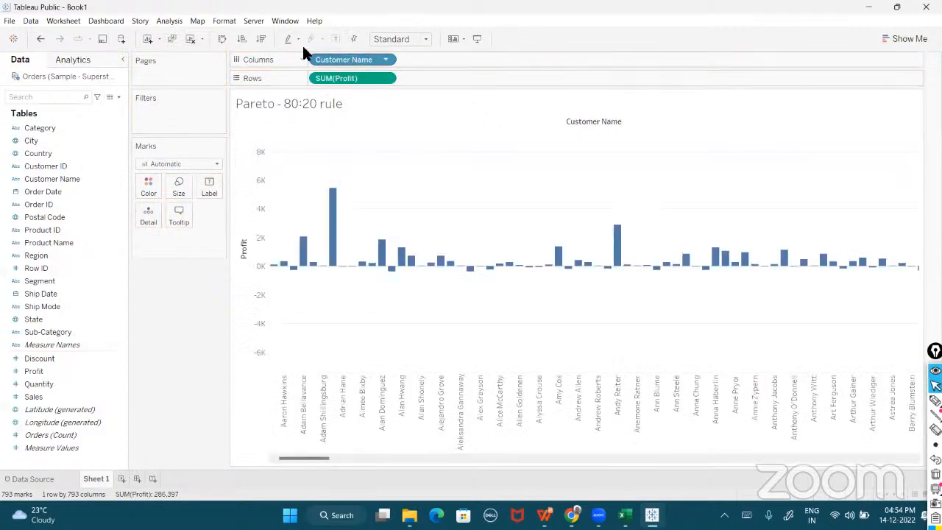
left_click(261, 38)
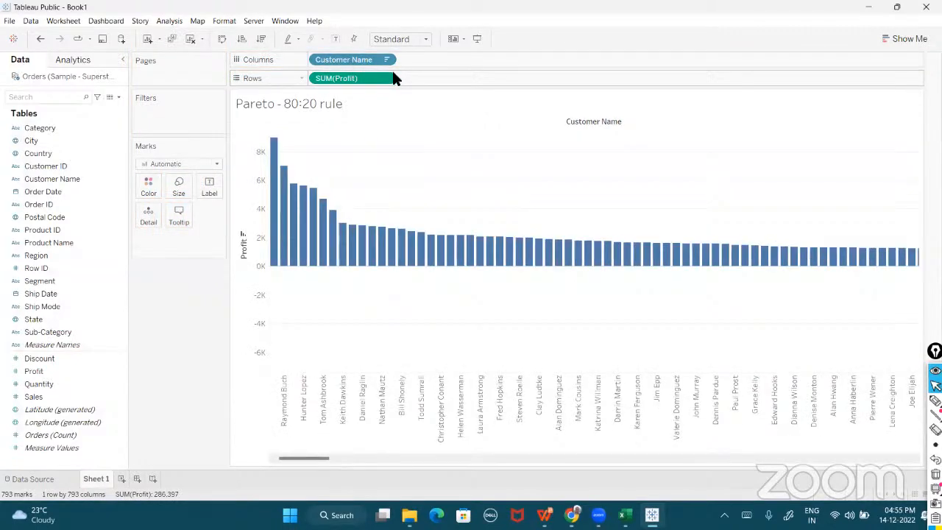
left_click(426, 39)
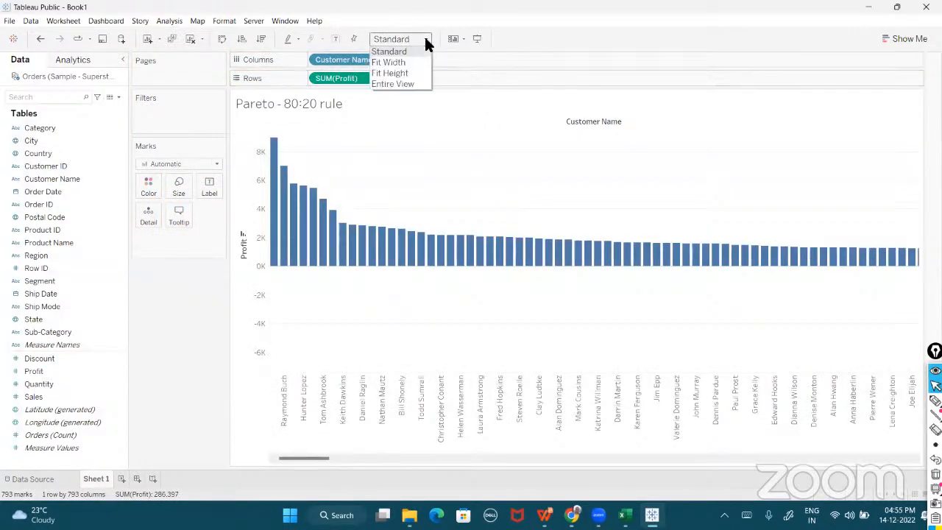
left_click(398, 84)
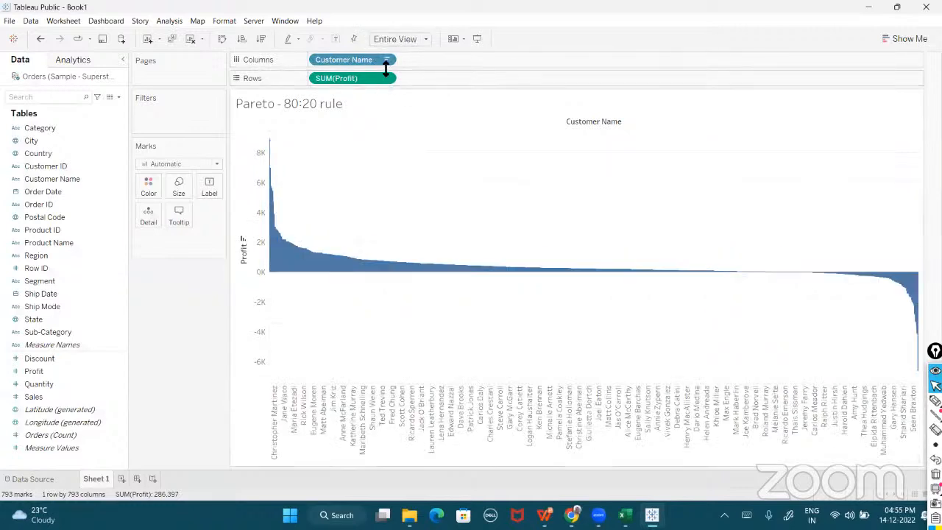
- Open the options menu of the SUM(Profit) pill on Rows
left_click(386, 58)
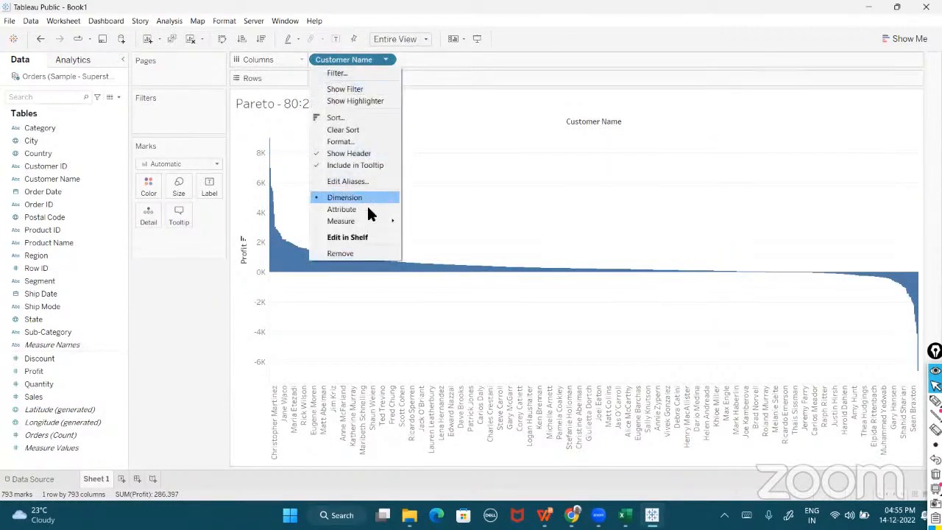
left_click_drag(441, 161, 383, 77)
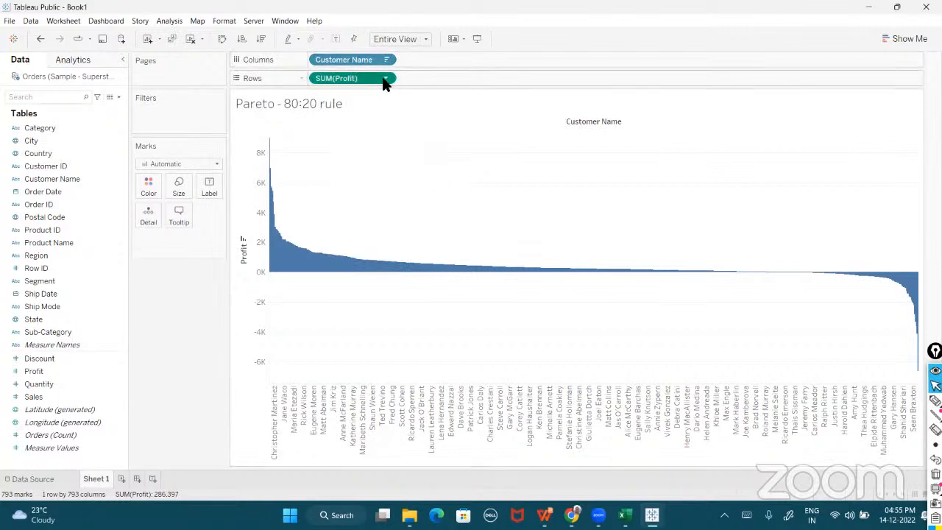
left_click(385, 79)
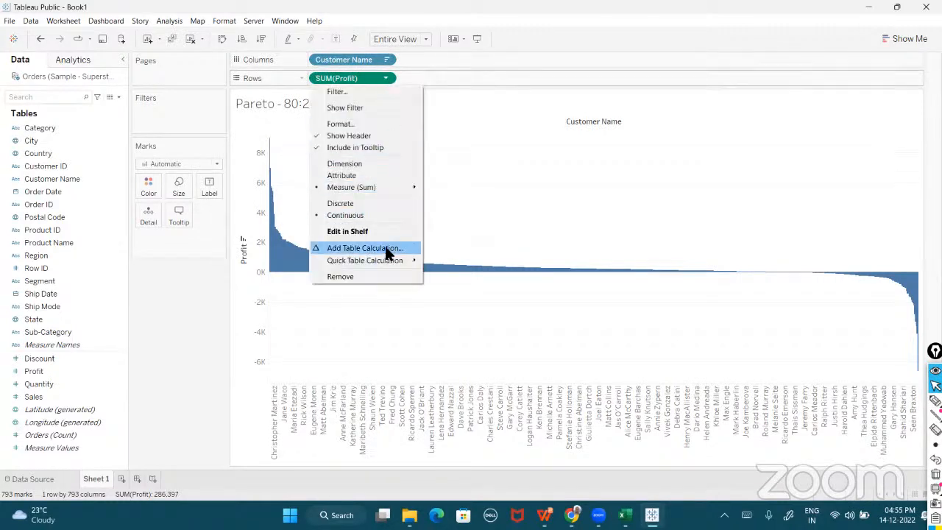
- Make Profit a running total with a secondary Percent of Total, both computed along Customer Name
left_click(385, 249)
left_click(436, 182)
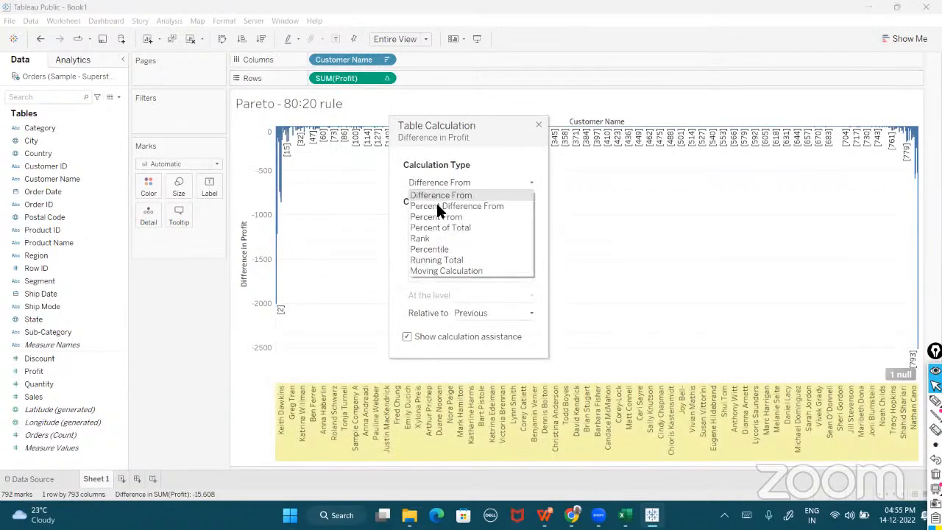
left_click(426, 260)
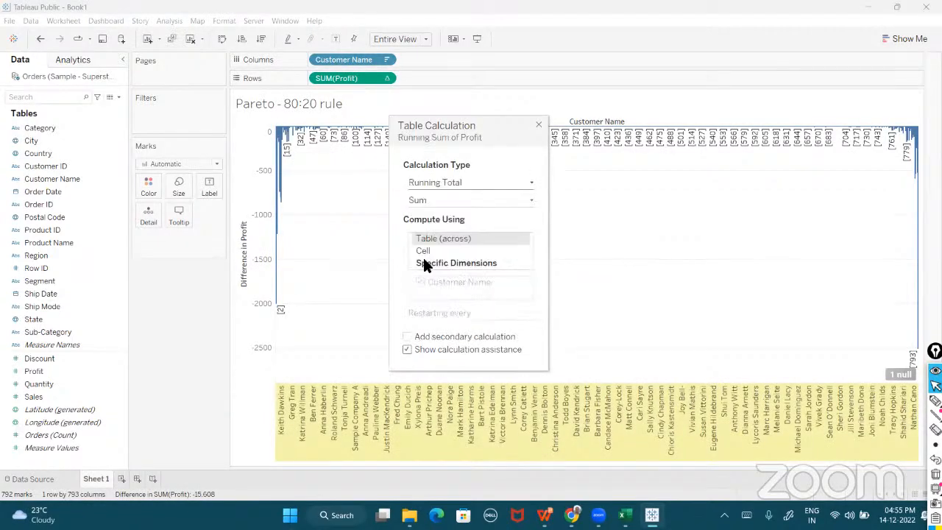
left_click(407, 336)
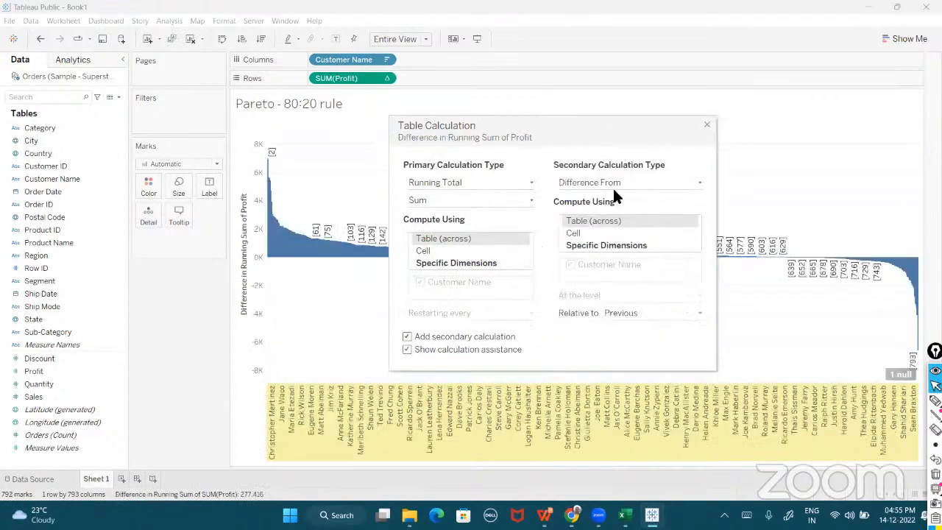
left_click(613, 182)
left_click(581, 227)
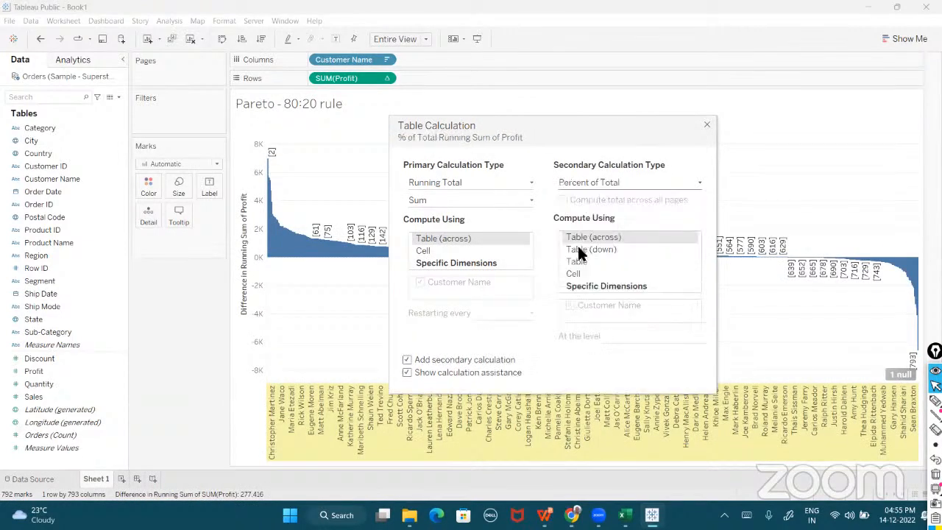
left_click(582, 285)
left_click(482, 265)
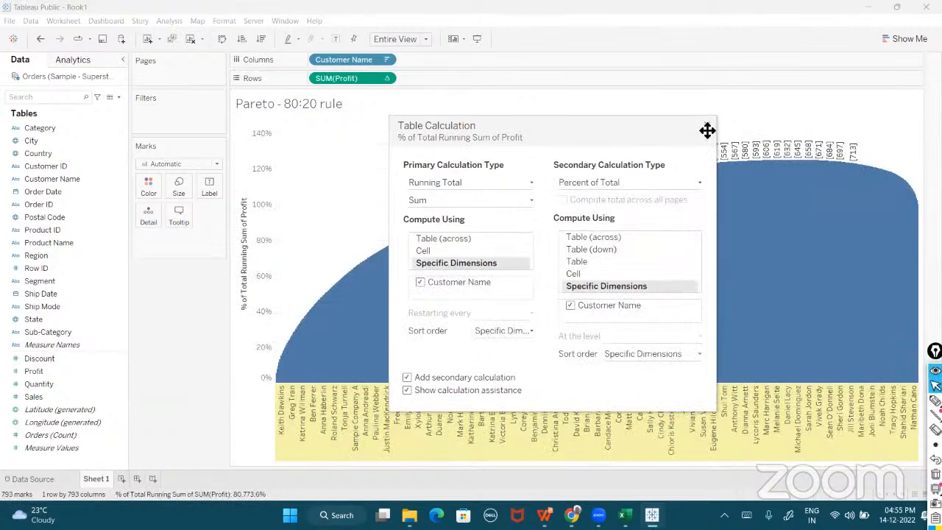
left_click(707, 127)
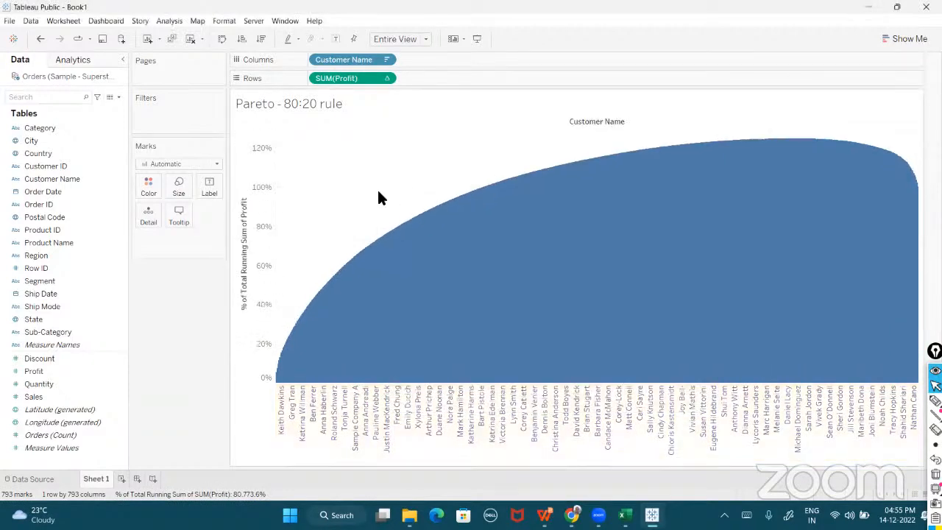
- Sketch an 80% level marker on the chart, then change the mark type to Line
left_click(890, 401)
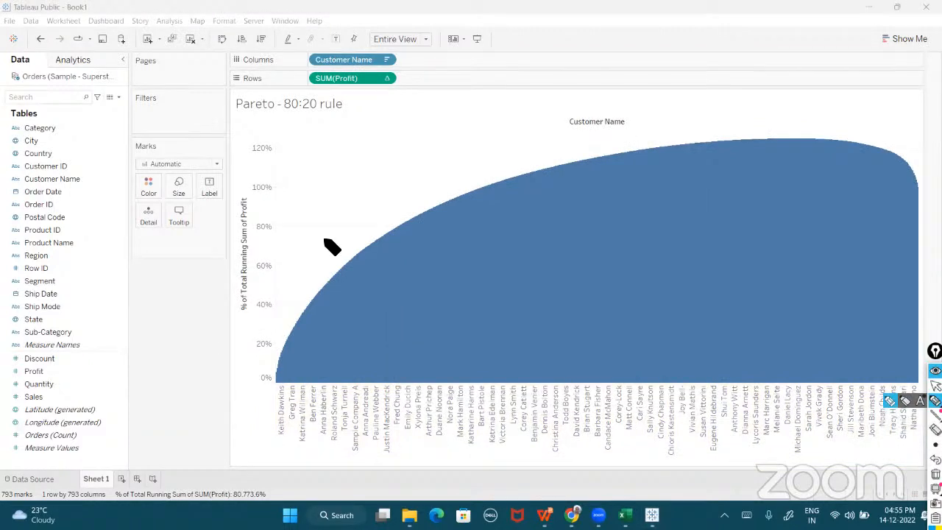
mouse_move(257, 223)
left_mouse_down()
mouse_move(354, 219)
mouse_move(401, 258)
mouse_move(403, 455)
left_mouse_up()
left_click_drag(237, 223, 372, 222)
left_click(935, 385)
left_click(214, 164)
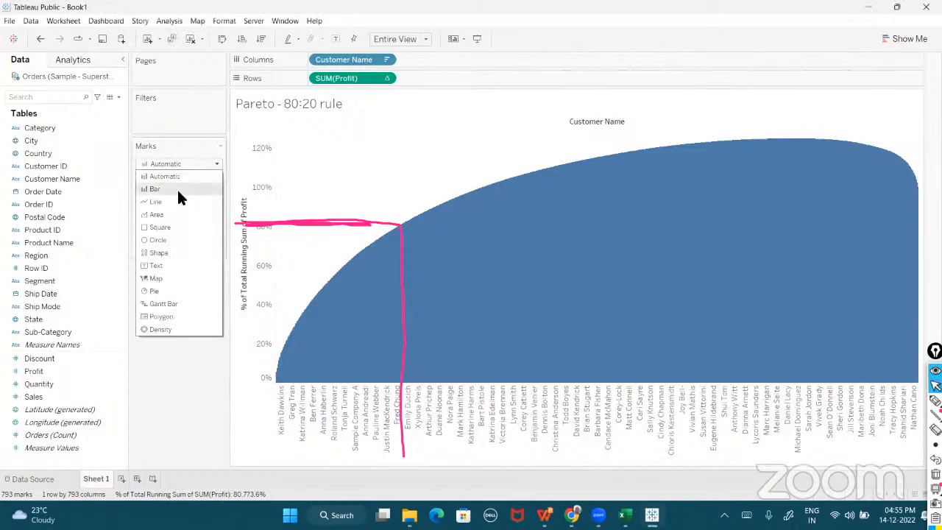
left_click(166, 200)
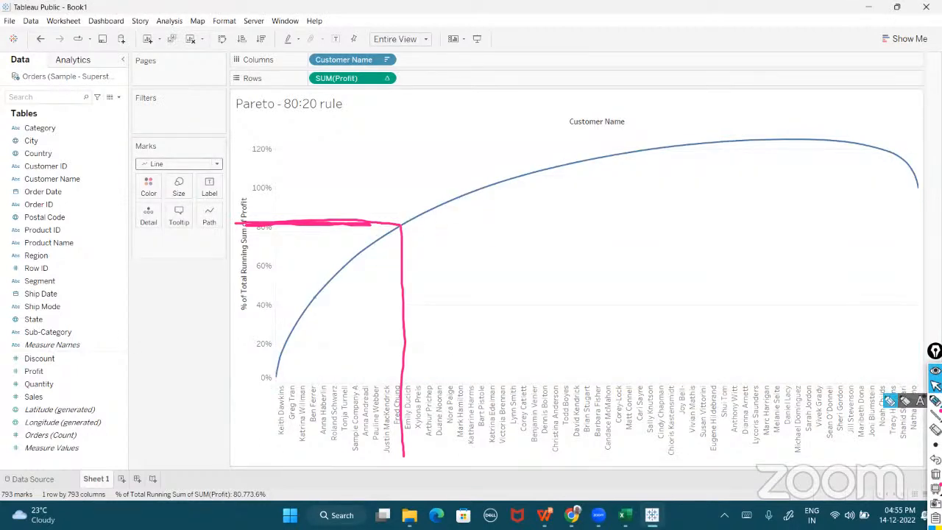
- Annotate the curve rising to 80% and the customers left of that point, then clear marks
left_click(934, 400)
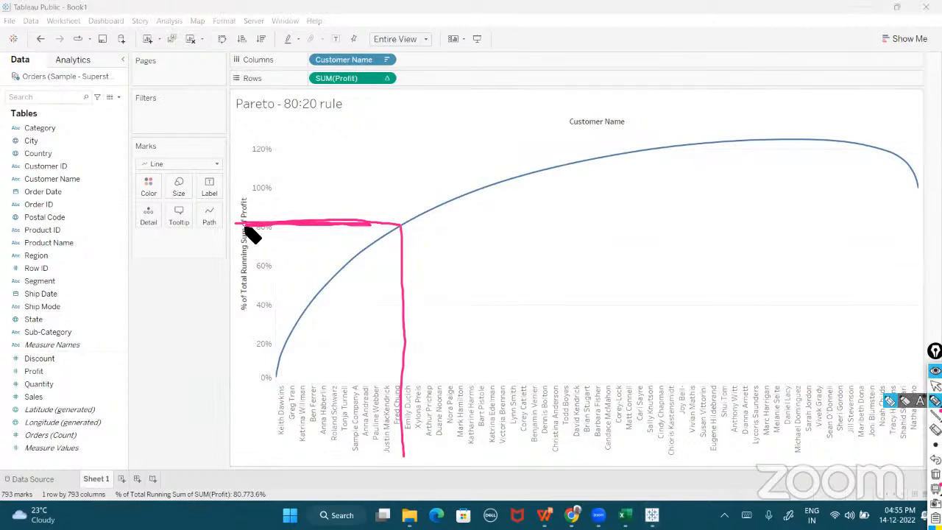
mouse_move(237, 223)
left_mouse_down()
mouse_move(394, 225)
mouse_move(406, 302)
mouse_move(405, 452)
left_mouse_up()
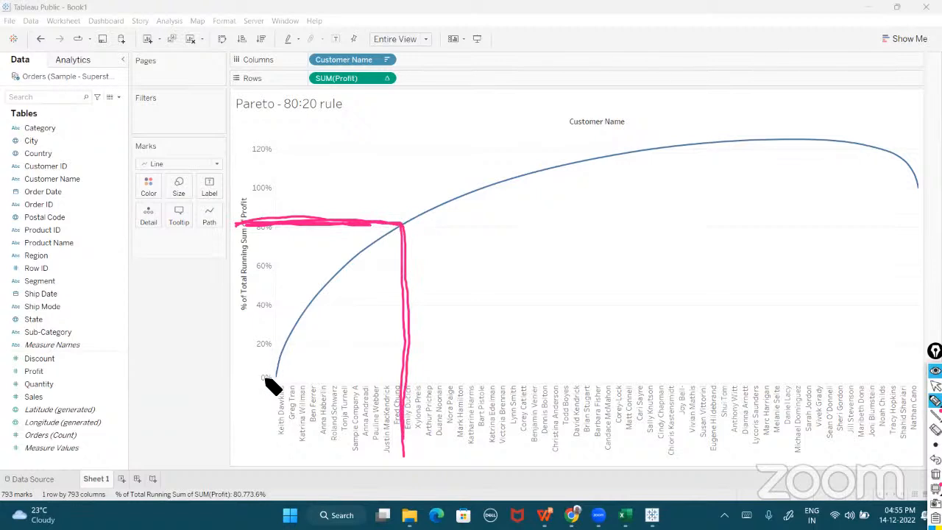
left_click_drag(271, 382, 404, 224)
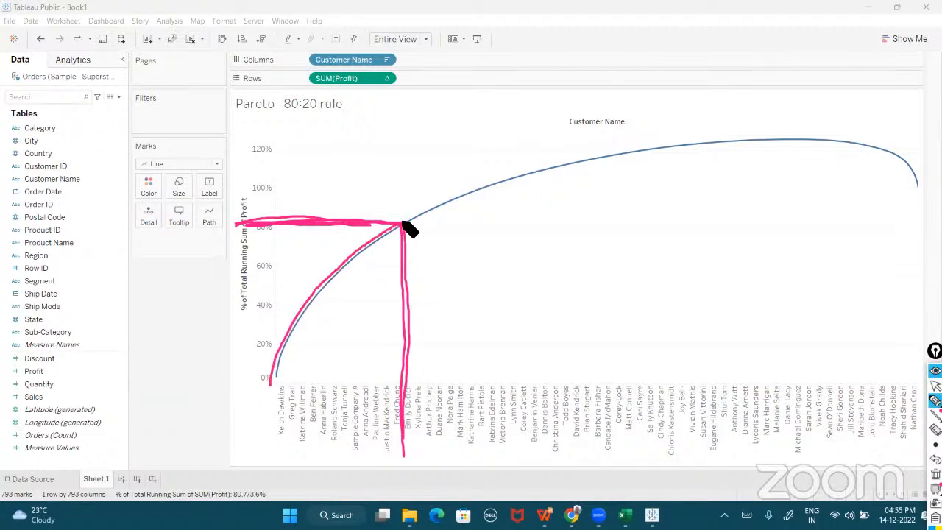
mouse_move(277, 390)
left_mouse_down()
mouse_move(343, 430)
mouse_move(406, 398)
left_mouse_up()
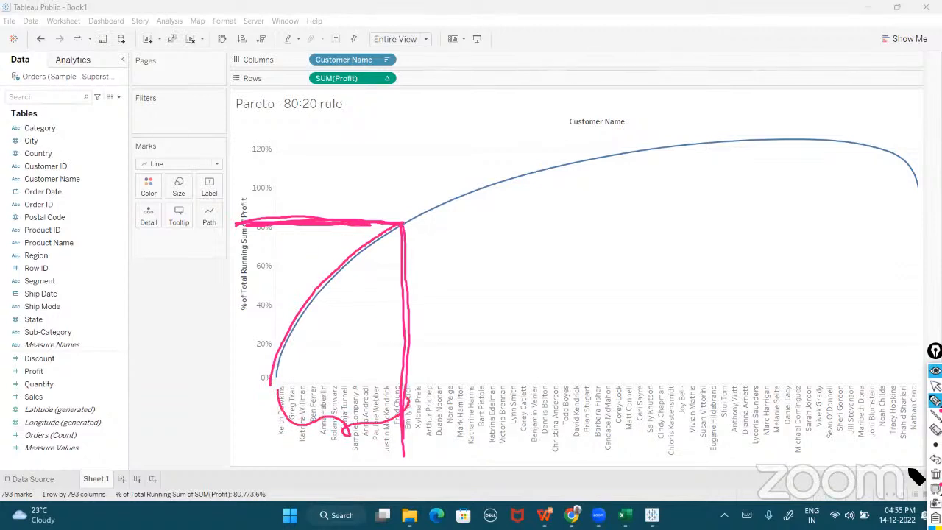
left_click(936, 473)
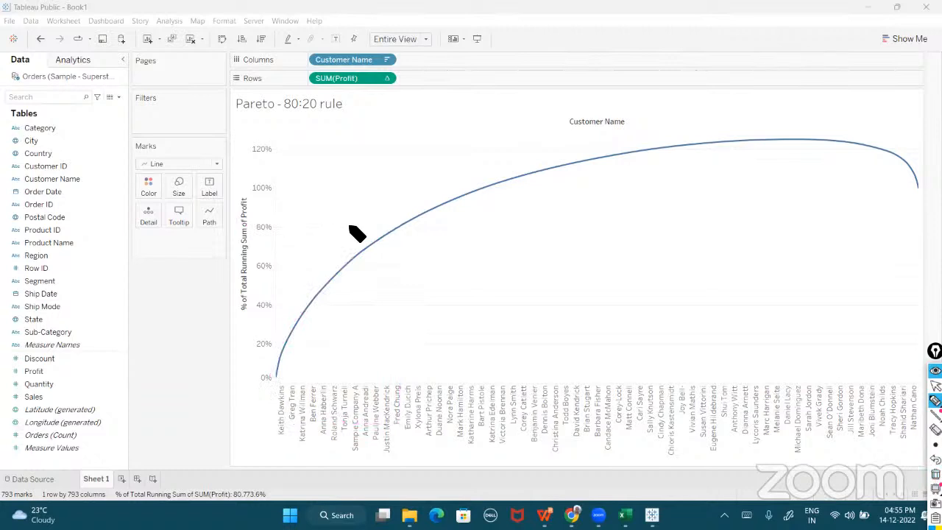
- Highlight the first customers reaching 80% of profit, clear the annotations, and return to Excel
left_click_drag(399, 224, 409, 465)
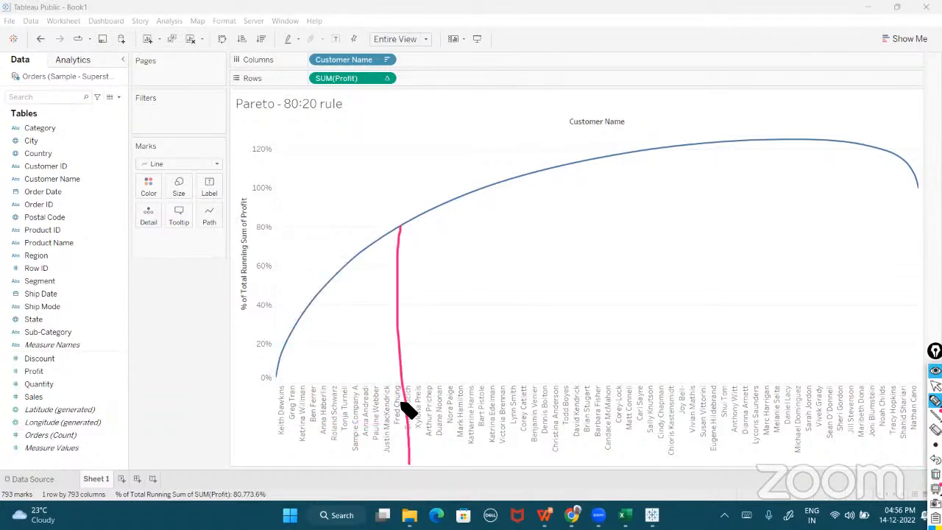
mouse_move(292, 369)
left_mouse_down()
mouse_move(293, 450)
mouse_move(397, 376)
mouse_move(281, 369)
left_mouse_up()
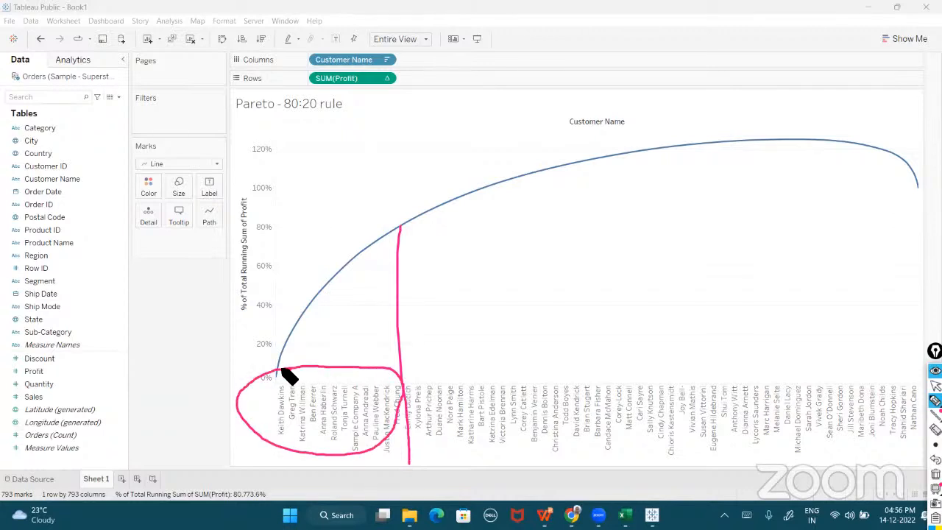
left_click_drag(293, 291, 293, 394)
left_click_drag(274, 405, 318, 405)
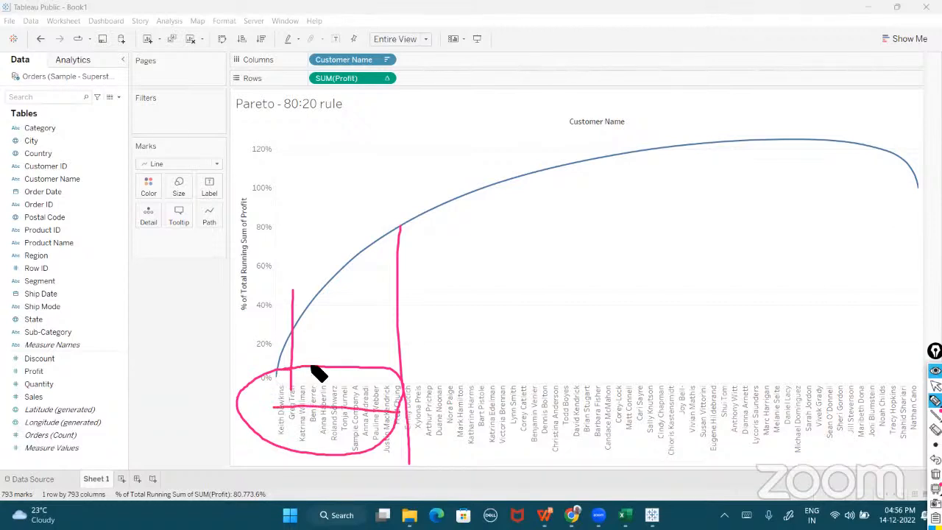
mouse_move(274, 379)
left_mouse_down()
mouse_move(297, 296)
mouse_move(397, 231)
left_mouse_up()
left_click(398, 208)
left_click_drag(394, 190, 407, 270)
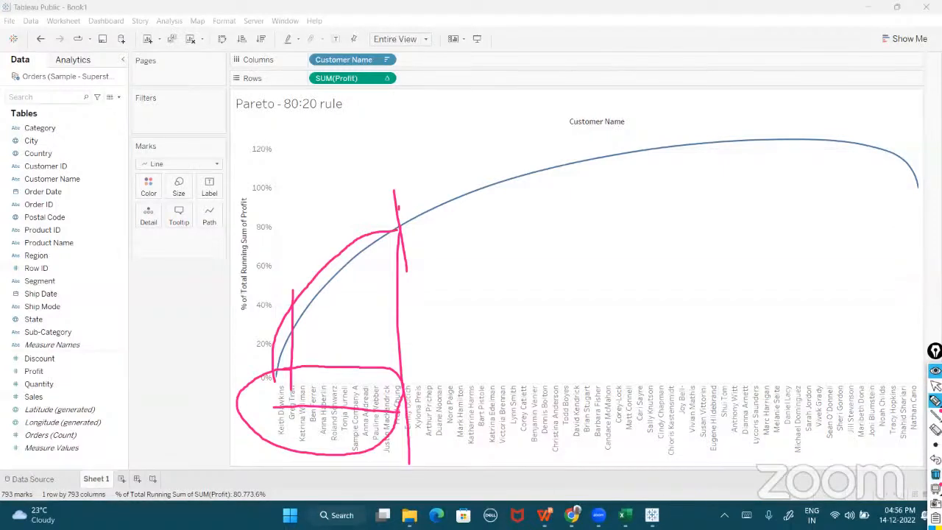
left_click(935, 474)
left_click(936, 386)
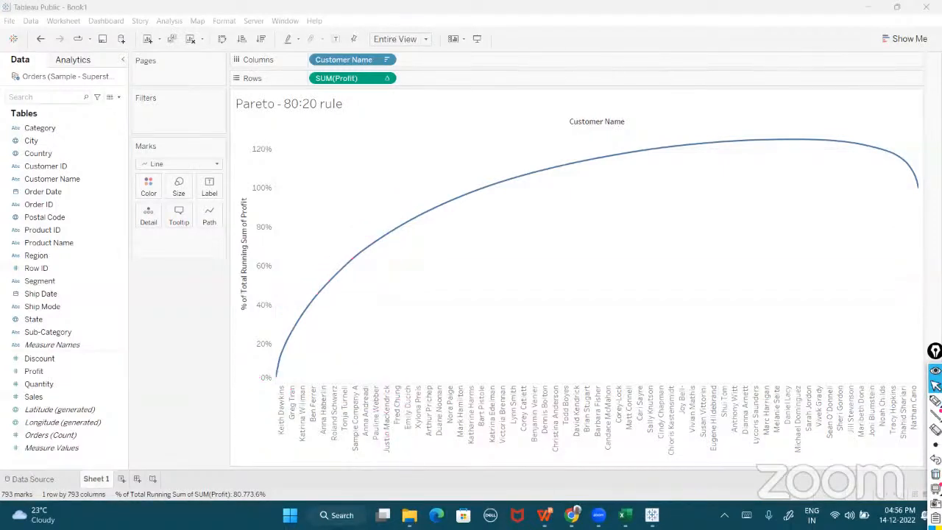
left_click(624, 514)
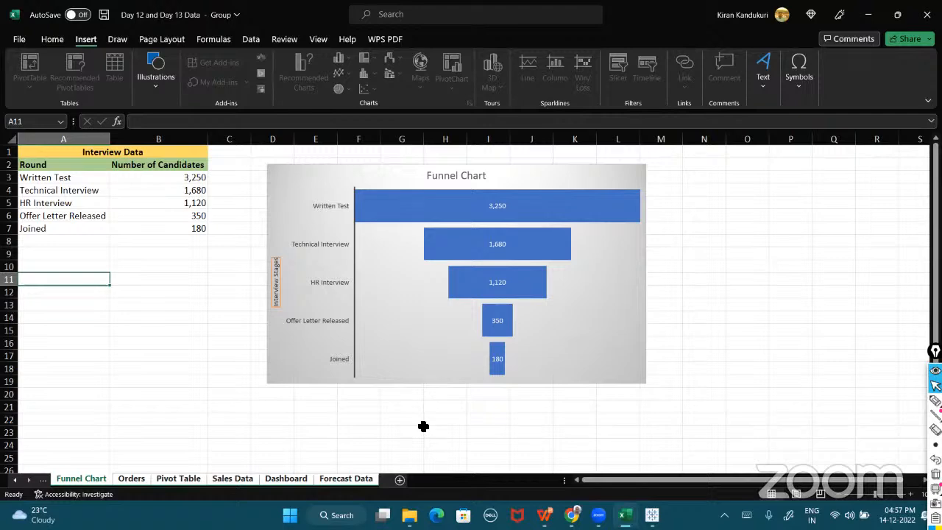
- Switch to WPS Presentation and start the slideshow from the current Thank You slide
left_click(545, 515)
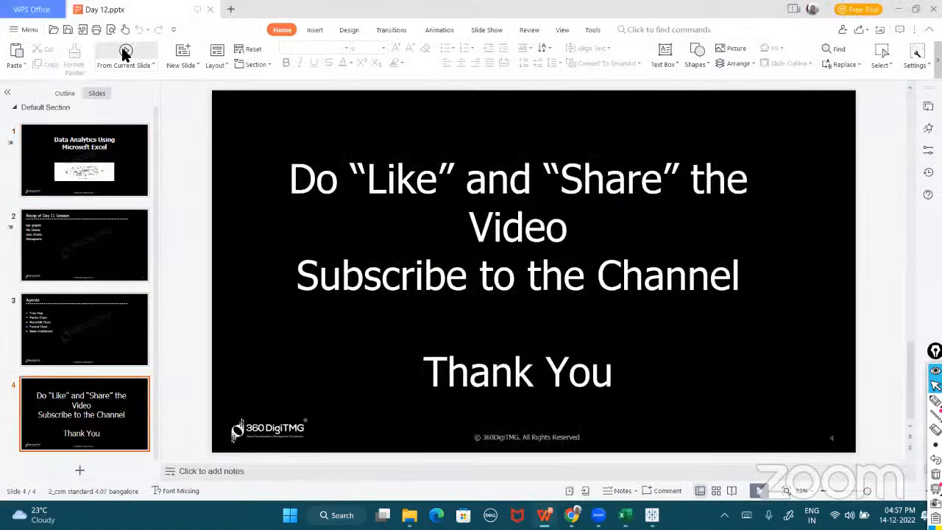
left_click(124, 53)
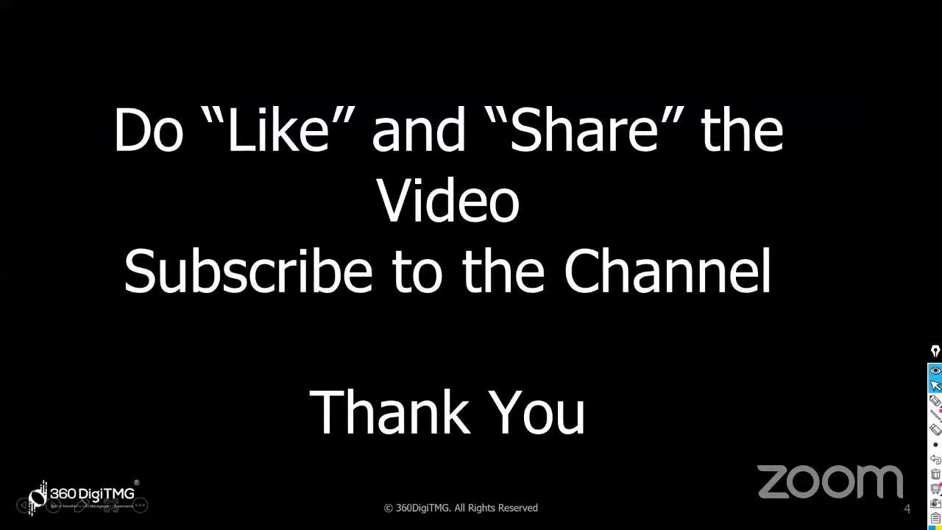